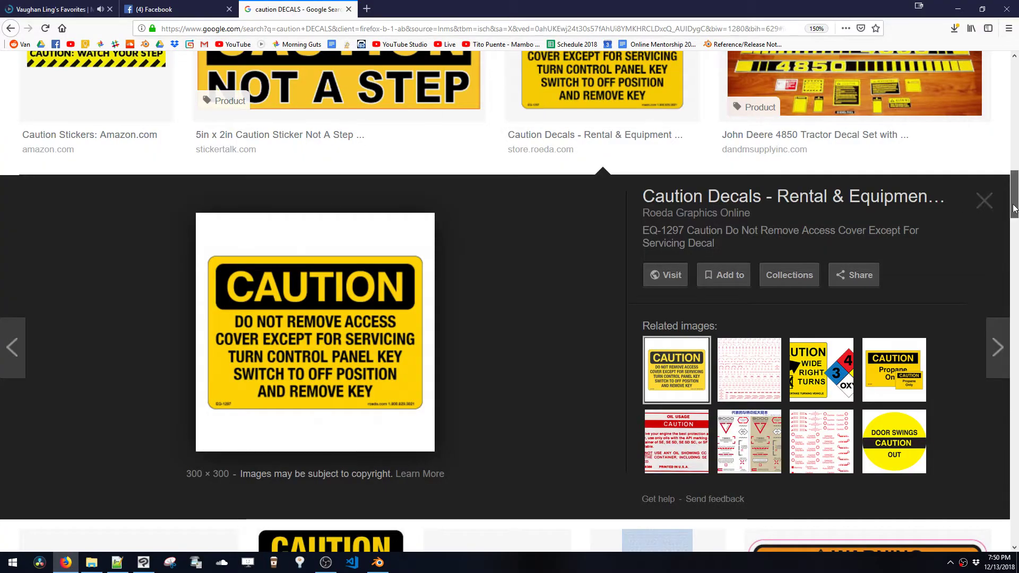
Copy the yellow caution decal image from the search results and paste it into the Caution Decal.png canvas in Clip Studio Paint
mouse_move(1014, 193)
mouse_down()
mouse_move(1013, 84)
mouse_move(1018, 179)
mouse_up()
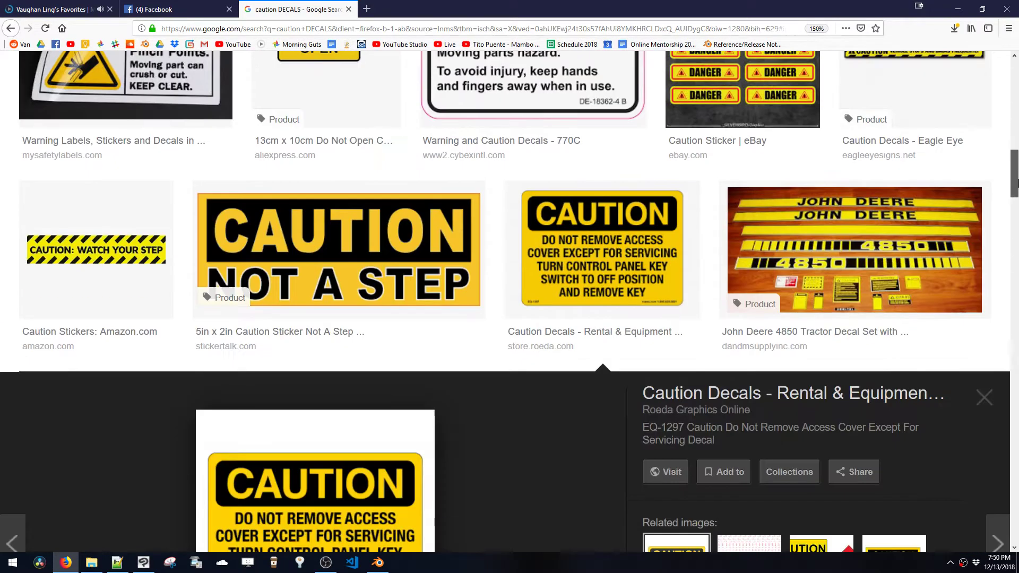
scroll(364, 205, down, 5)
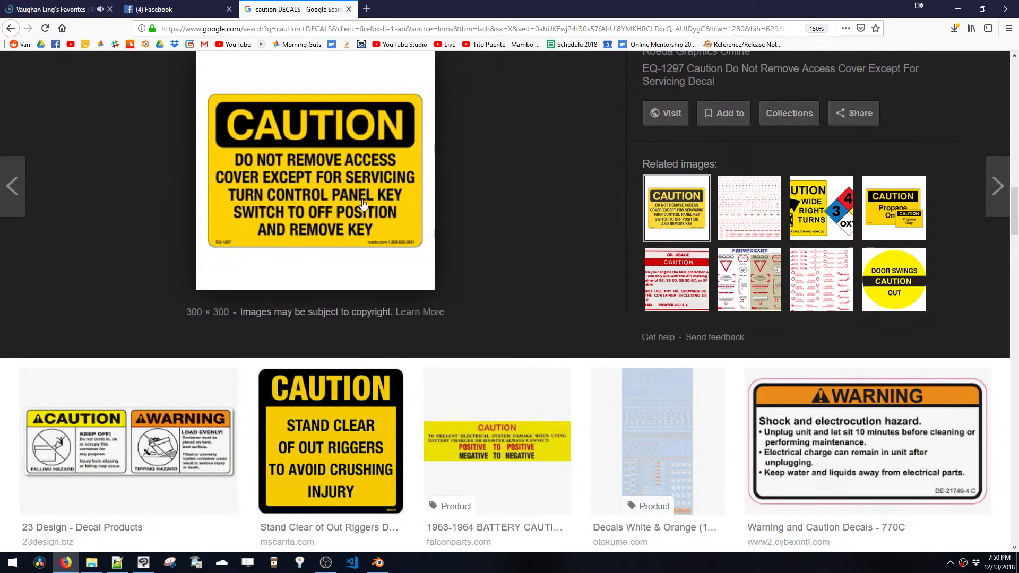
right_click(342, 200)
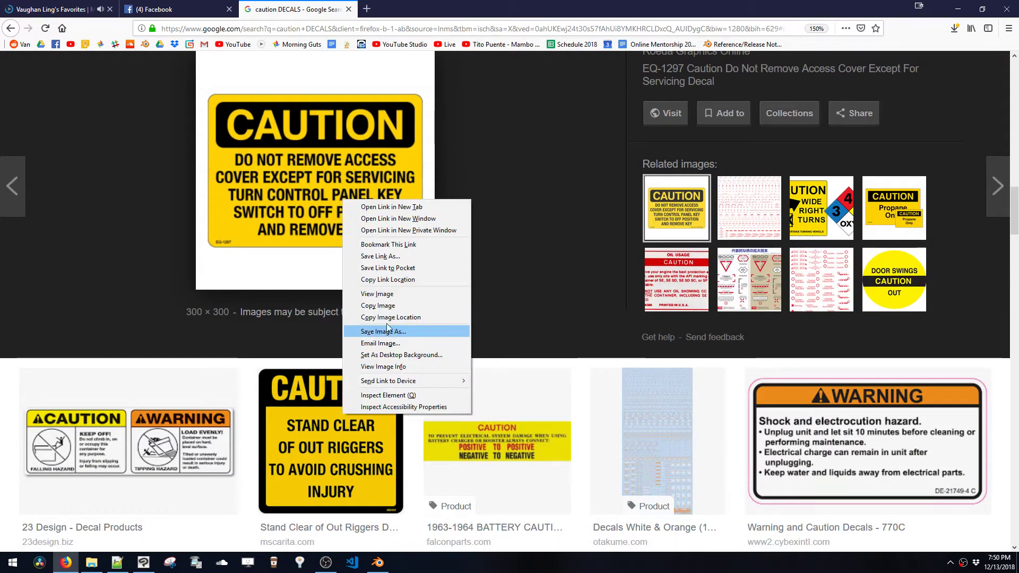
click(384, 306)
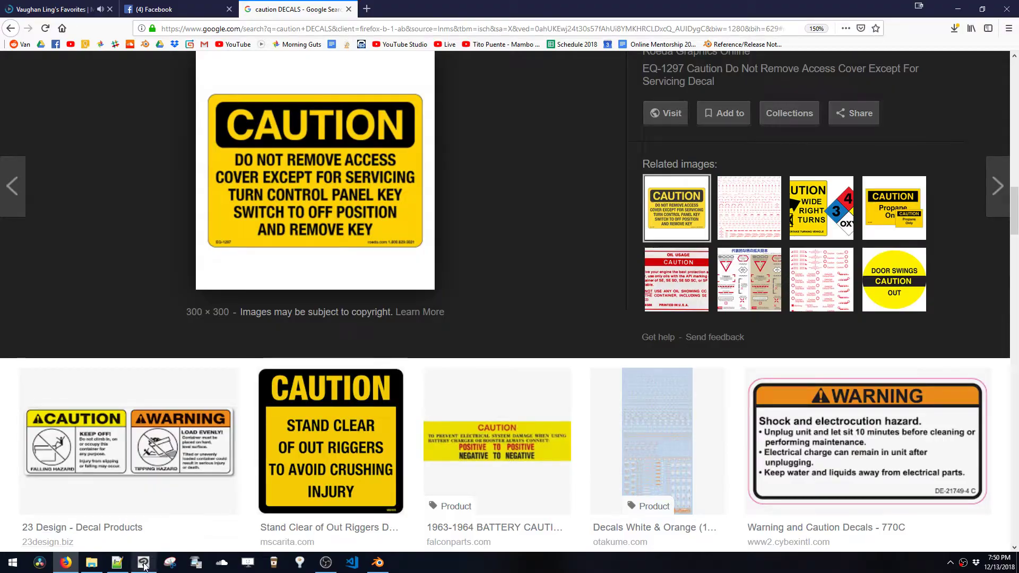
click(144, 563)
key(ctrl+v)
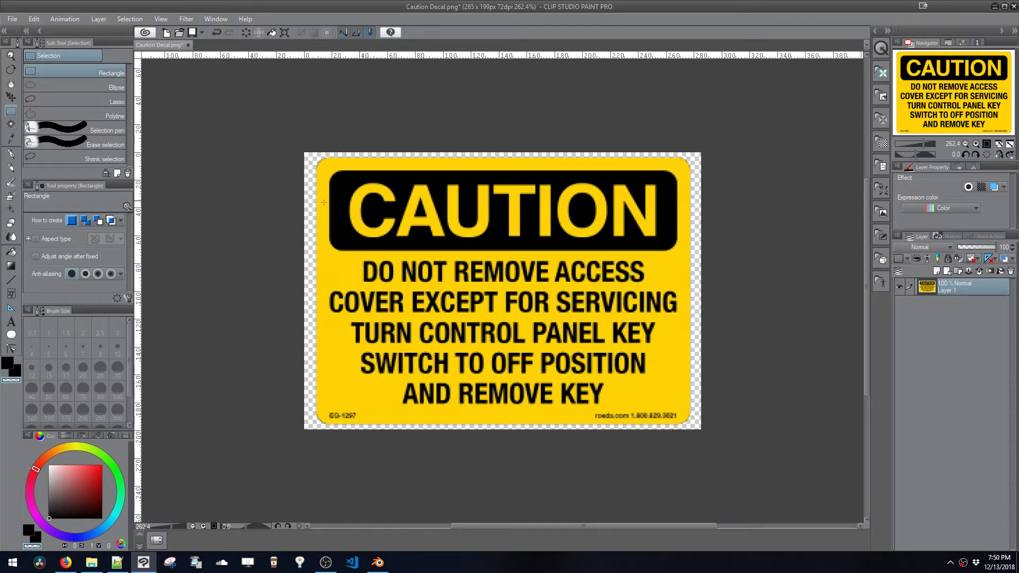
key(w)
click(345, 198)
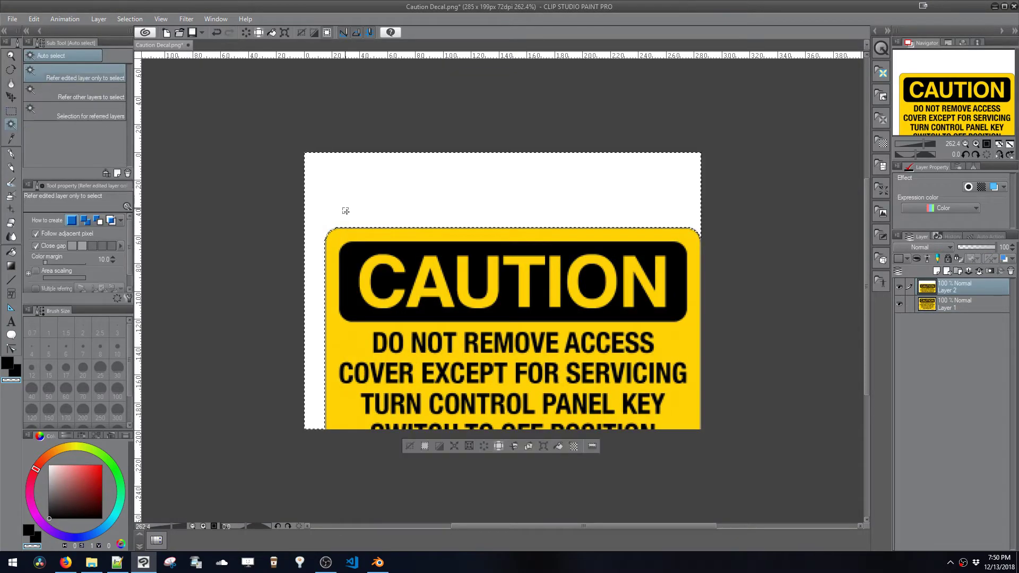
key(ctrl+d)
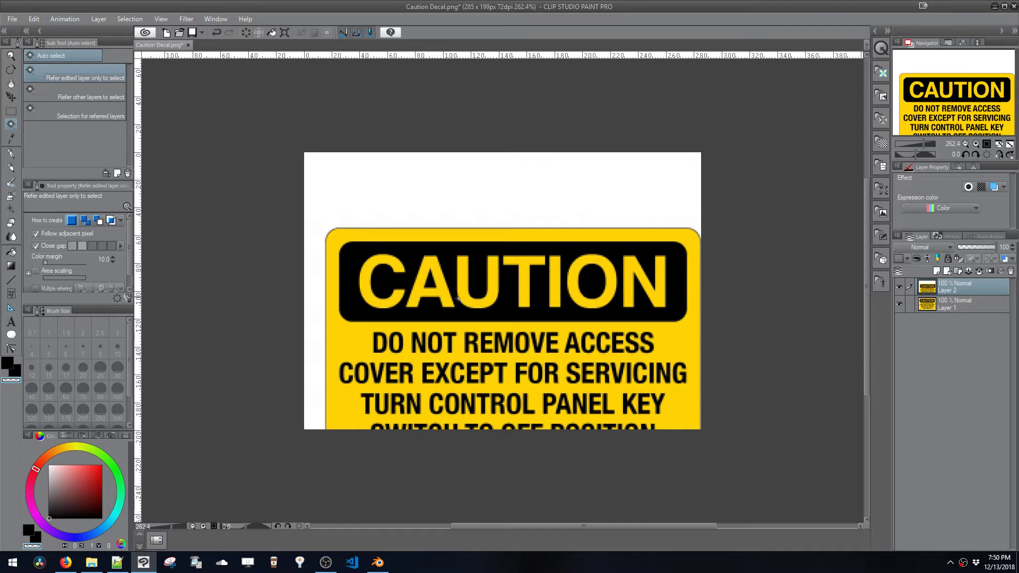
Move the pasted caution decal so that the whole sign fits inside the canvas
key(t)
key(ctrl+t)
drag(485, 318, 476, 255)
key(Return)
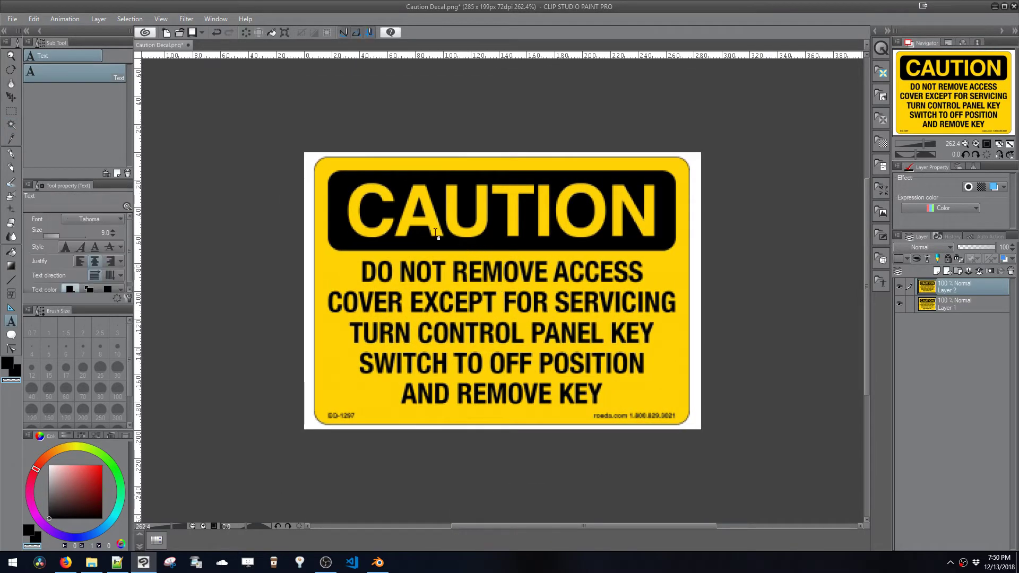
Auto-select the white background around the caution sign, delete it to transparency and clear the selection
key(w)
click(306, 205)
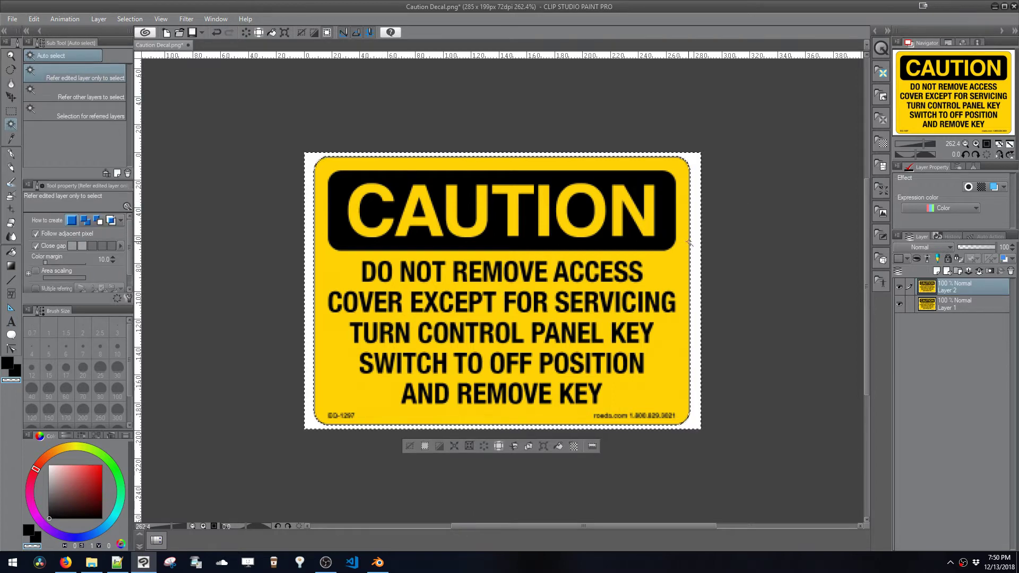
key(Delete)
key(ctrl+d)
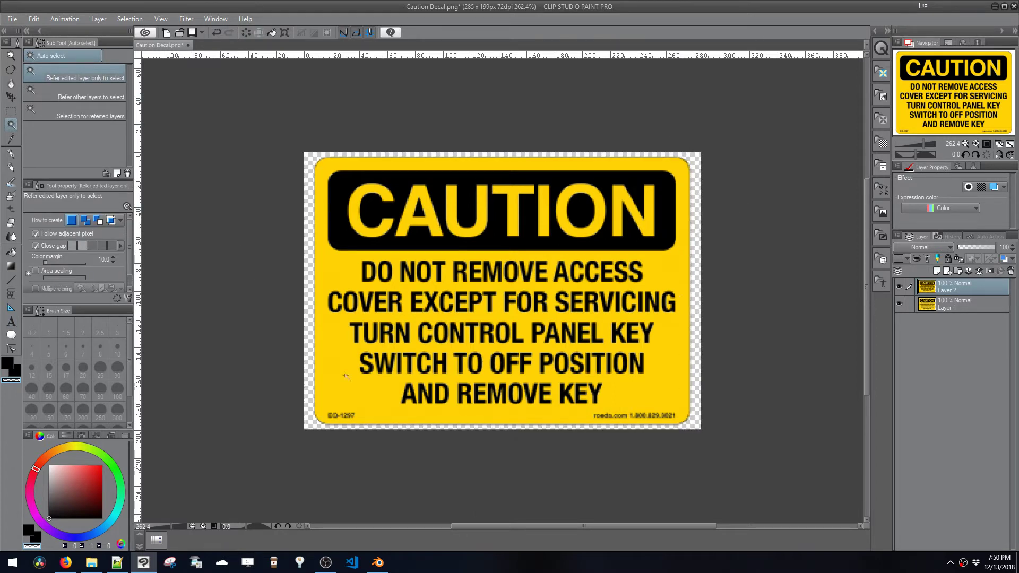
Examine the PNG files in the Decals folder through the Save As dialog, and close it without saving
click(14, 19)
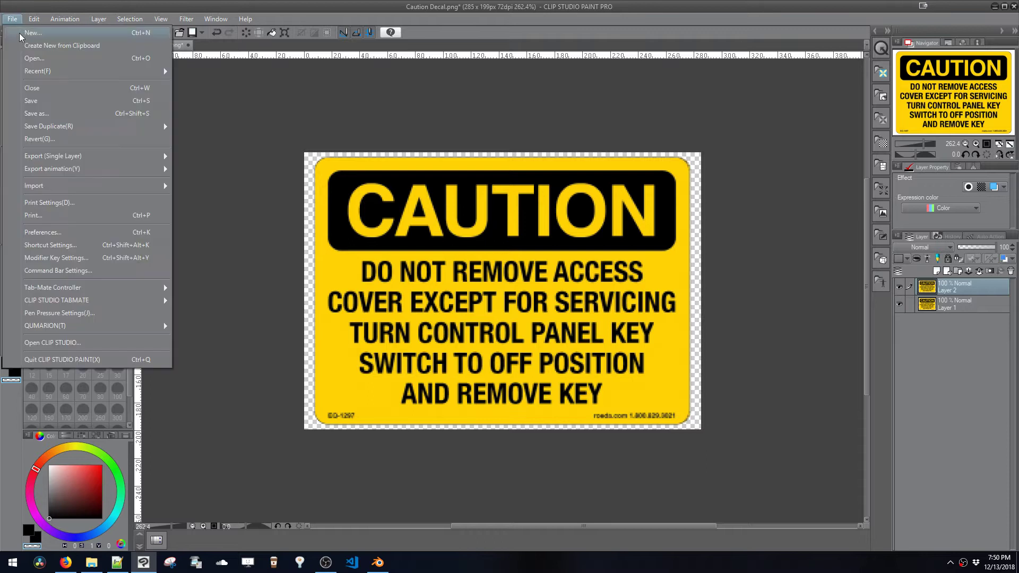
click(57, 113)
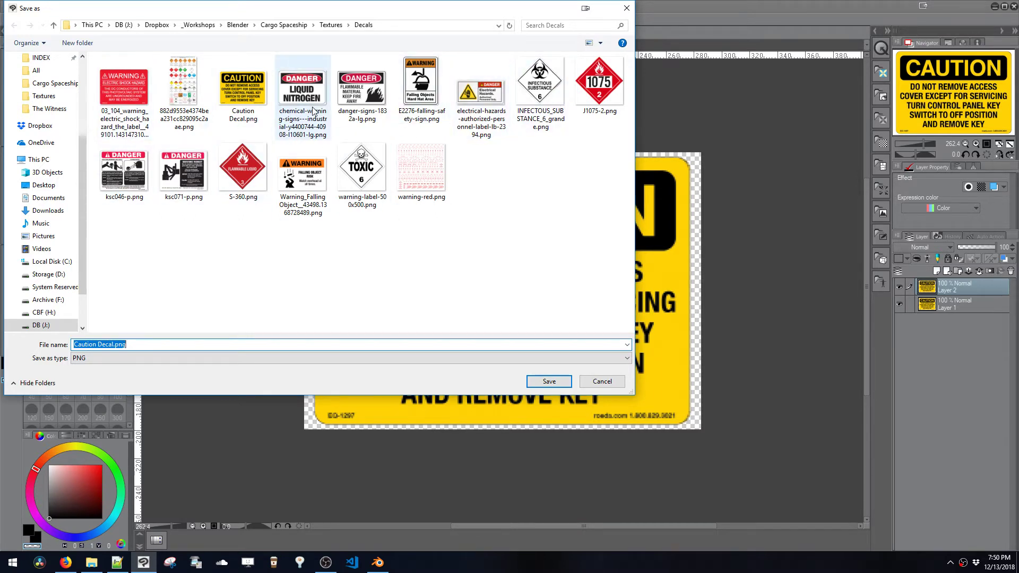
click(626, 8)
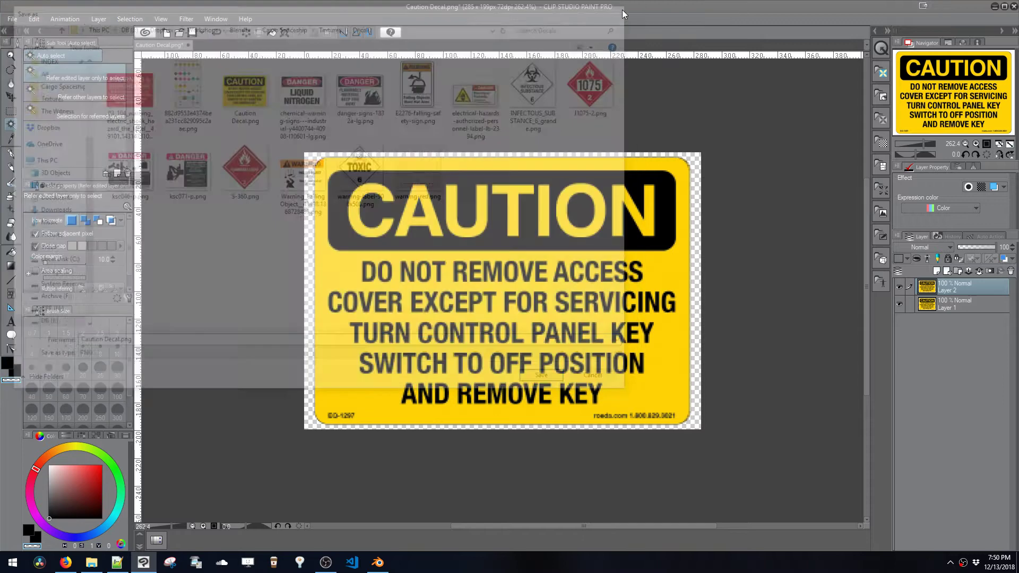
Switch to Blender and bring the cargo spaceship model into view
click(995, 7)
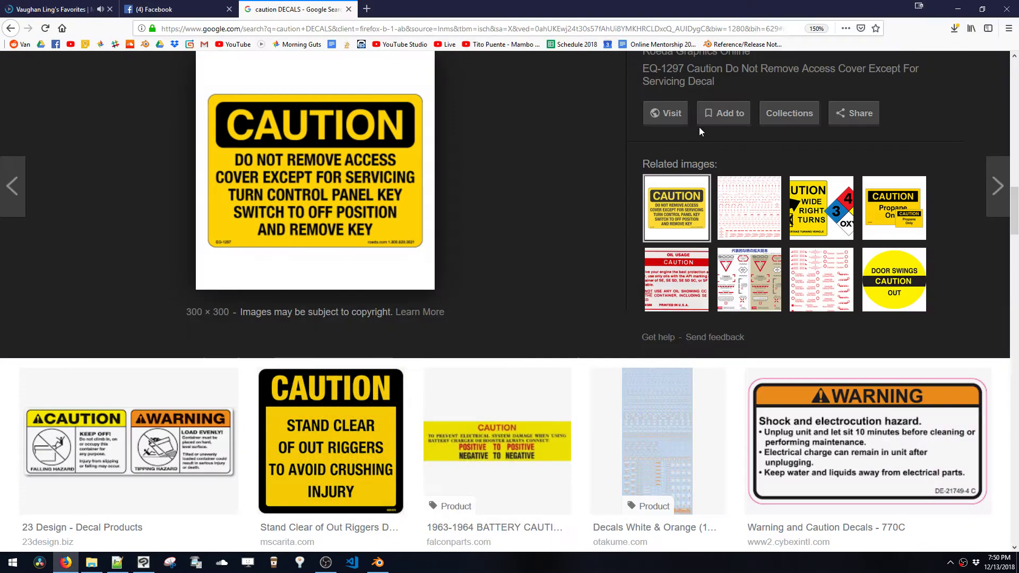
click(377, 564)
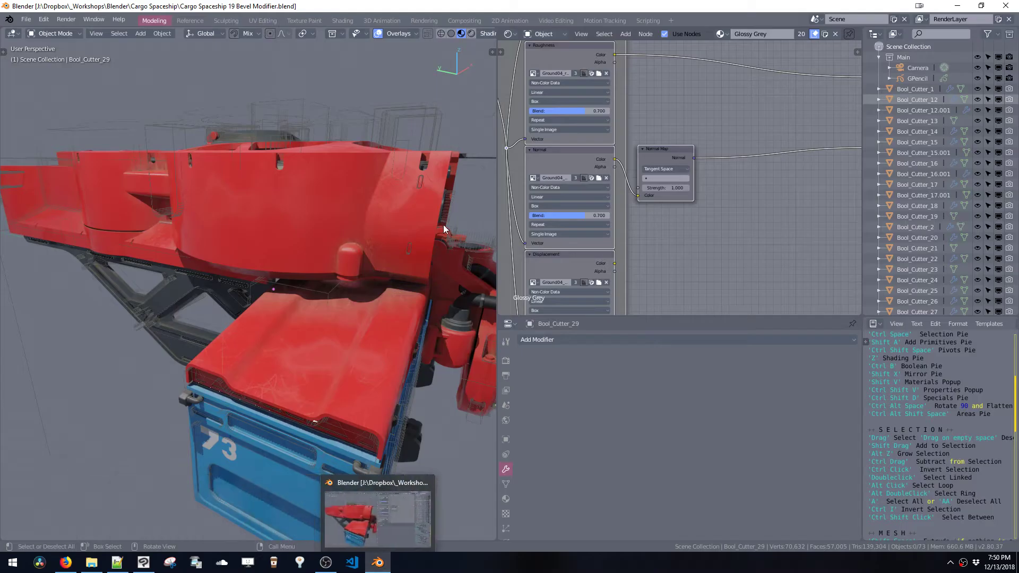
middle_drag(340, 212, 330, 237)
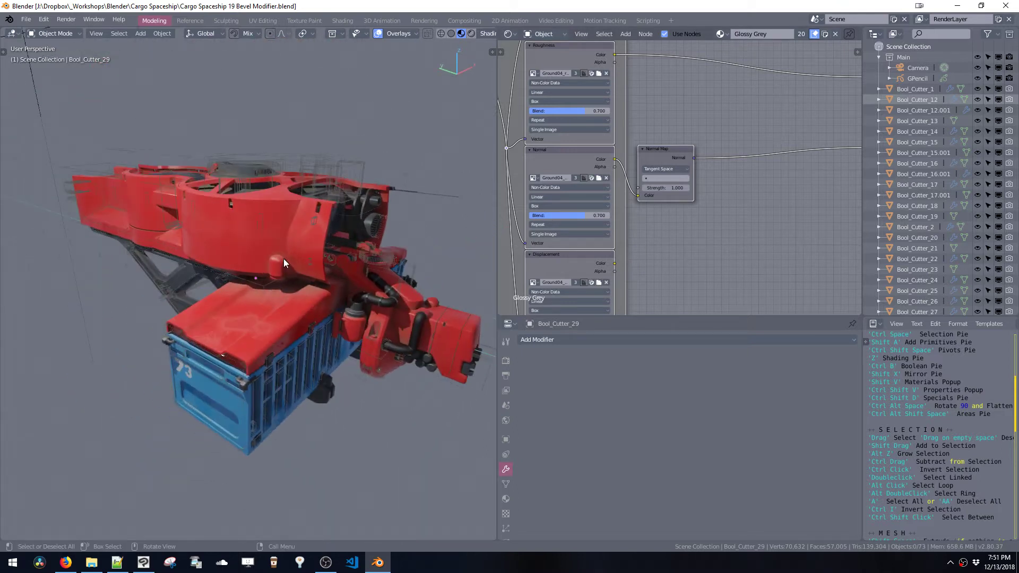
key(shift+a)
key(Escape)
middle_drag(352, 247, 372, 231)
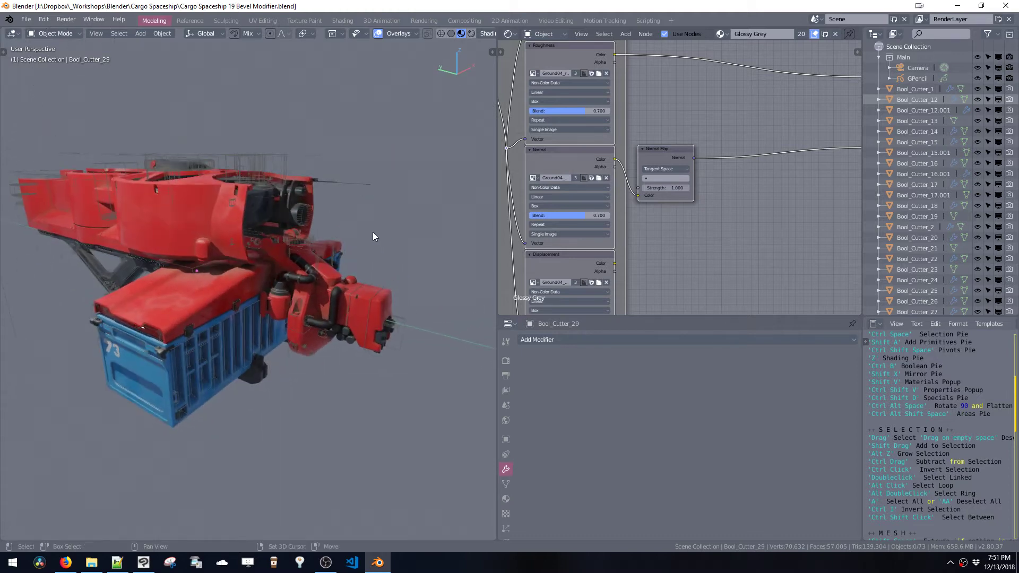
key(shift+a)
mouse_move(370, 236)
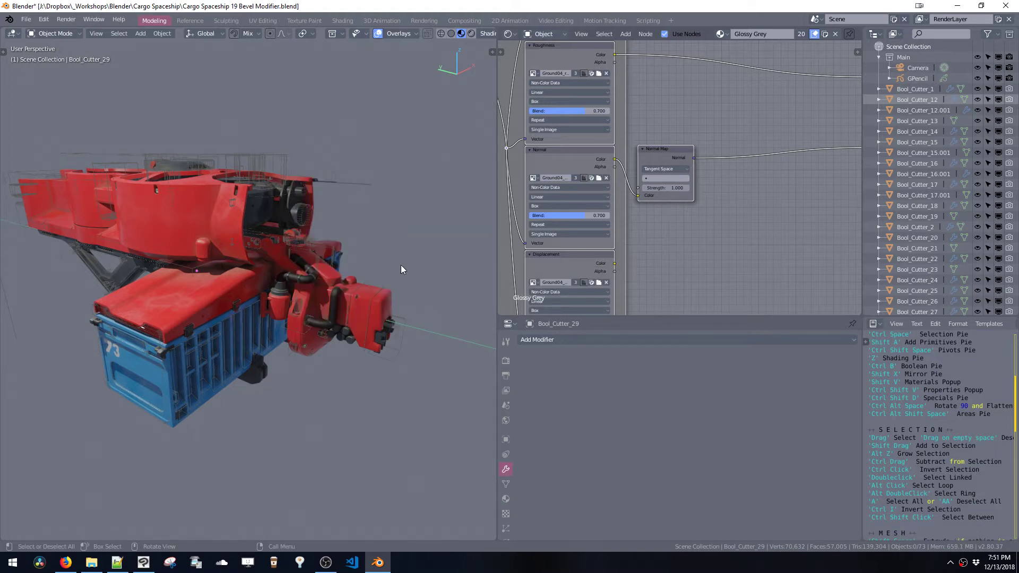
middle_drag(391, 296, 337, 165)
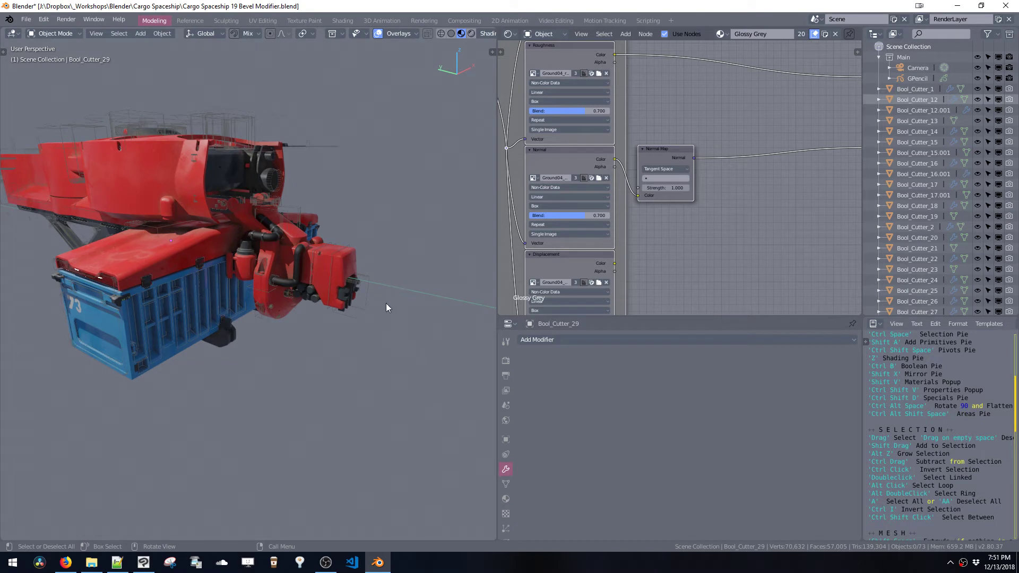
Search the add-ons in the preferences for "imag" to check the Import Images as Planes add-on, and close the preferences
click(44, 20)
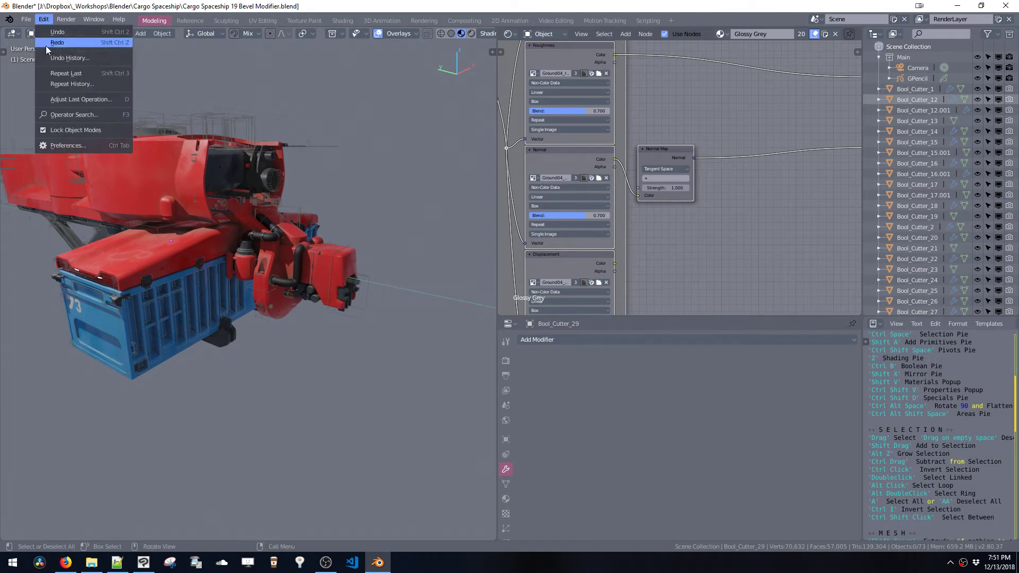
click(69, 145)
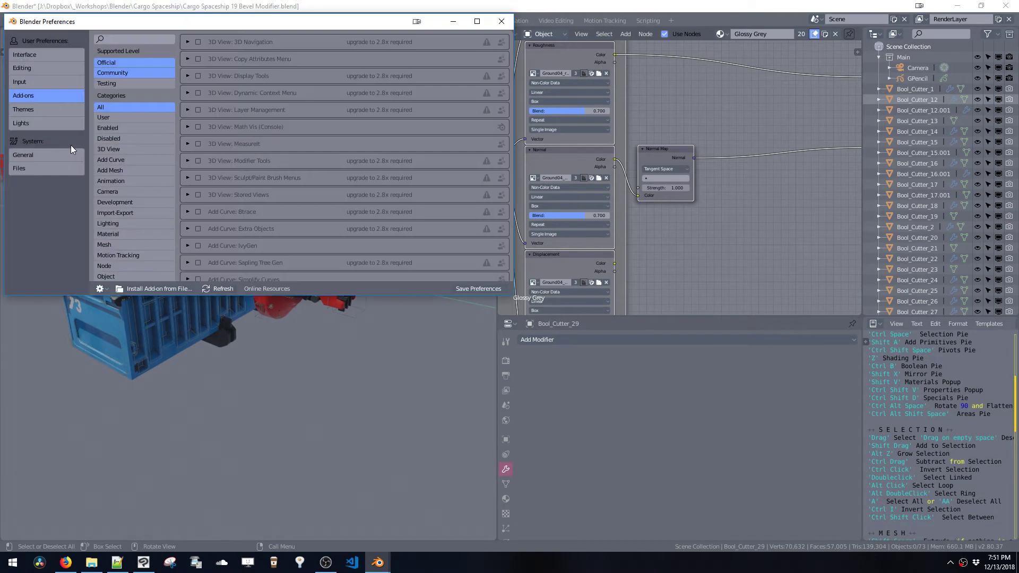
click(49, 85)
click(35, 92)
click(32, 84)
click(33, 107)
click(34, 83)
click(34, 96)
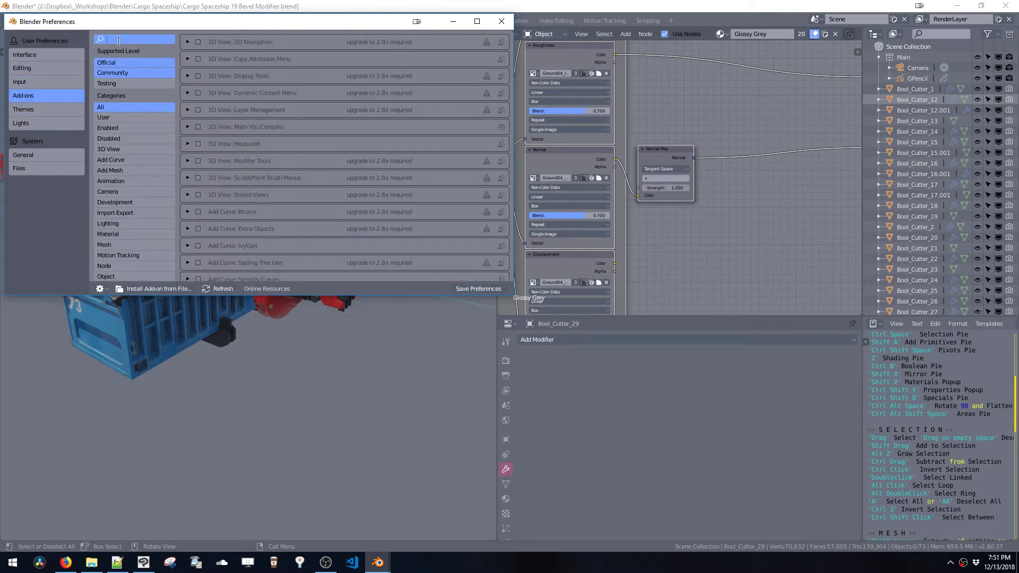
text(imag)
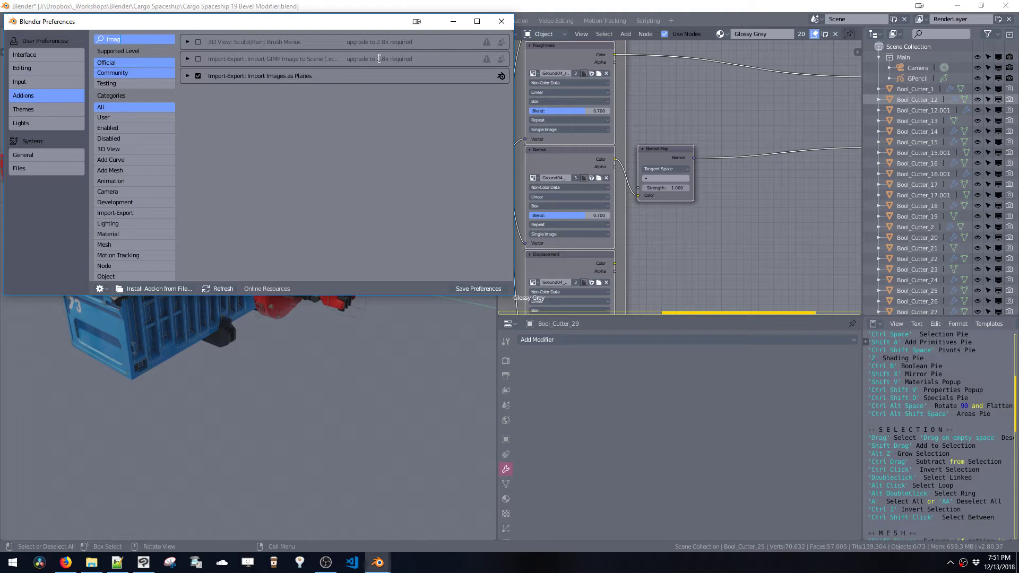
click(501, 21)
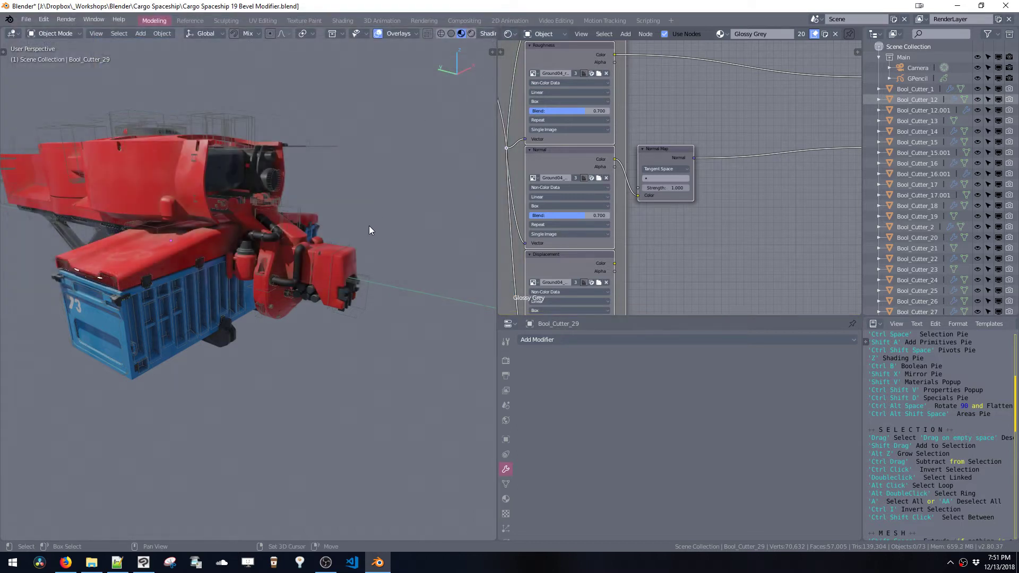
Start an Images as Planes import and open the Textures\Decals folder
key(shift+a)
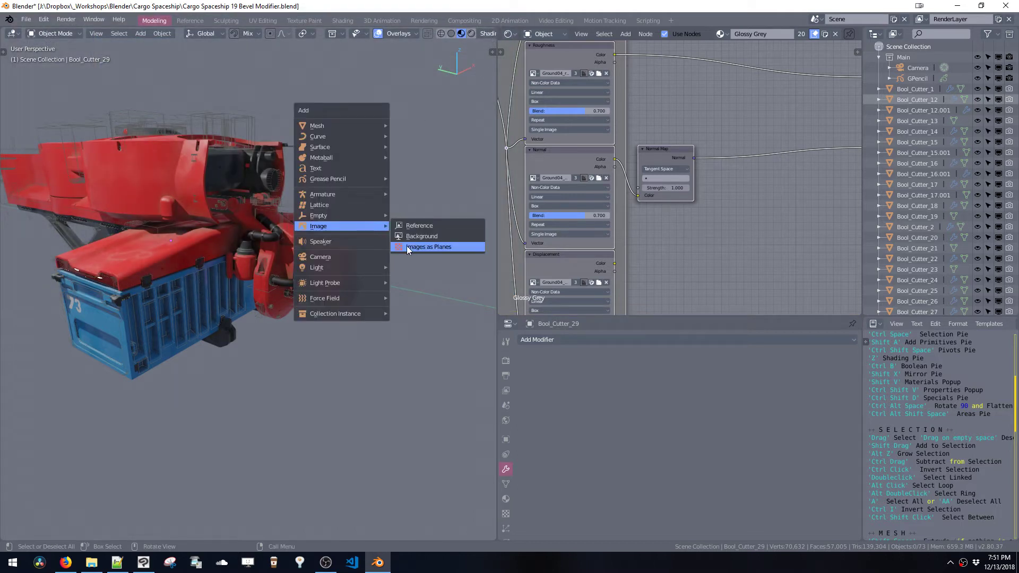
click(406, 247)
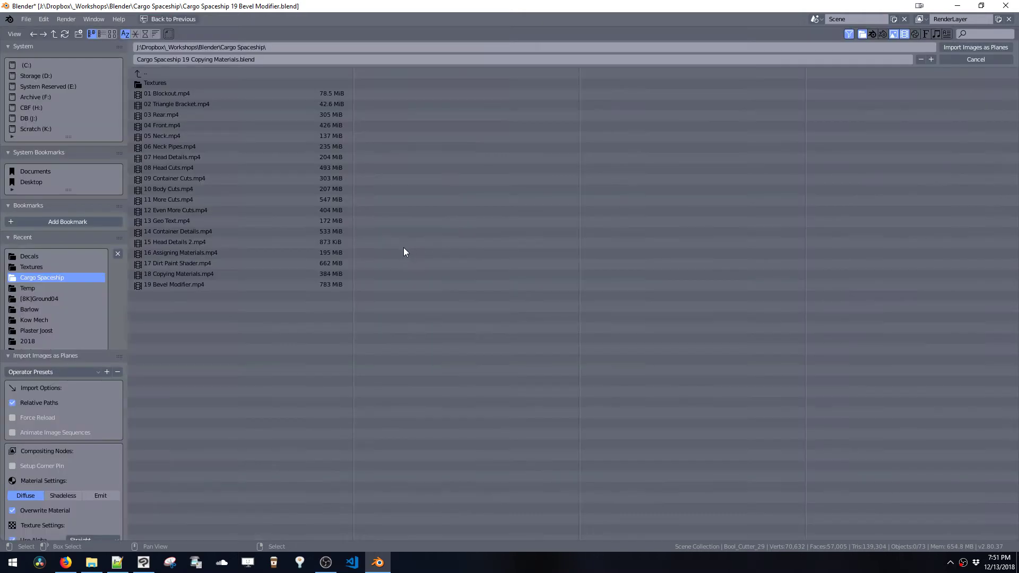
click(163, 87)
click(162, 156)
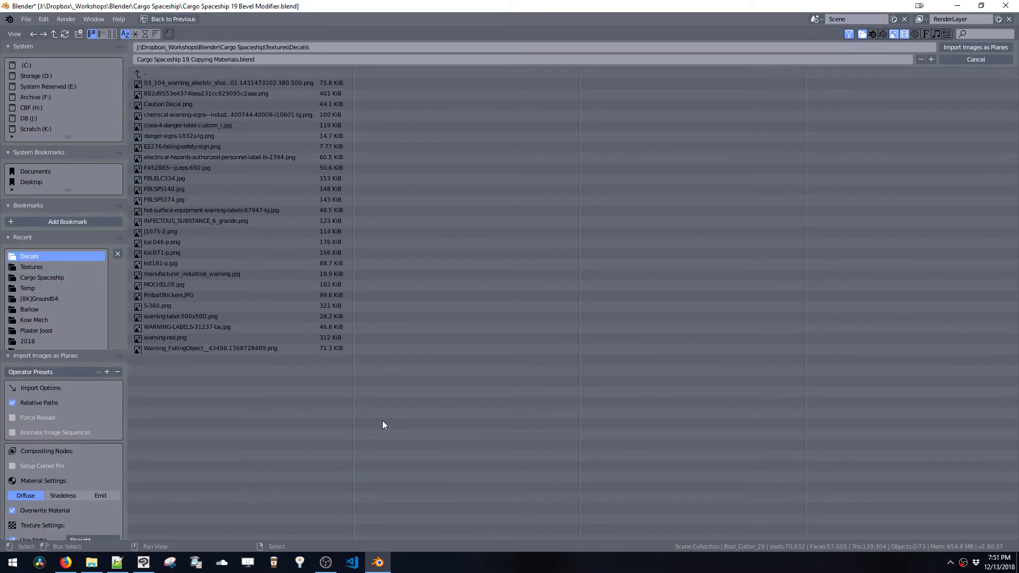
Show the decal files as a detailed list sorted by file type
drag(382, 425, 402, 381)
click(102, 34)
click(113, 34)
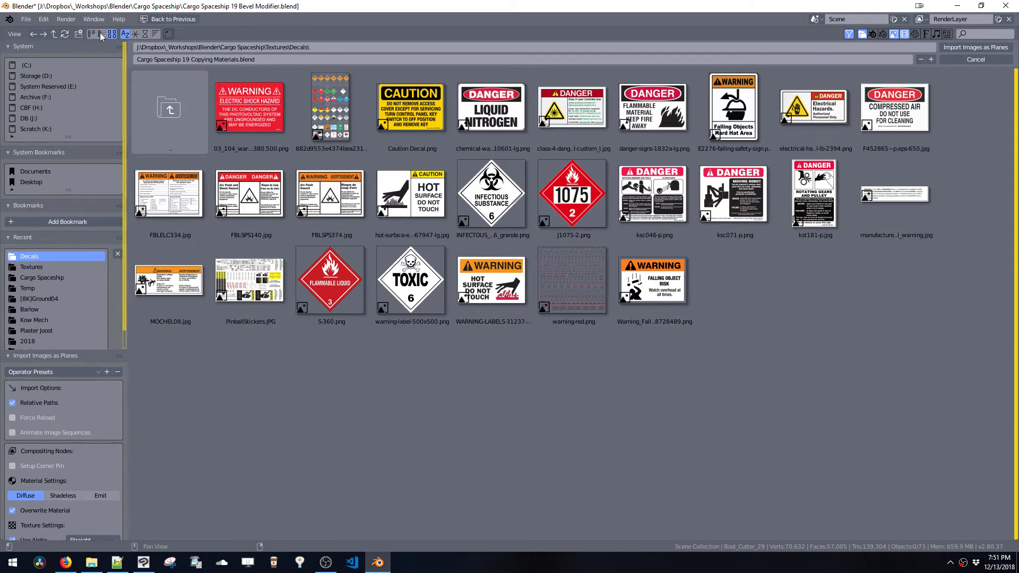
click(101, 34)
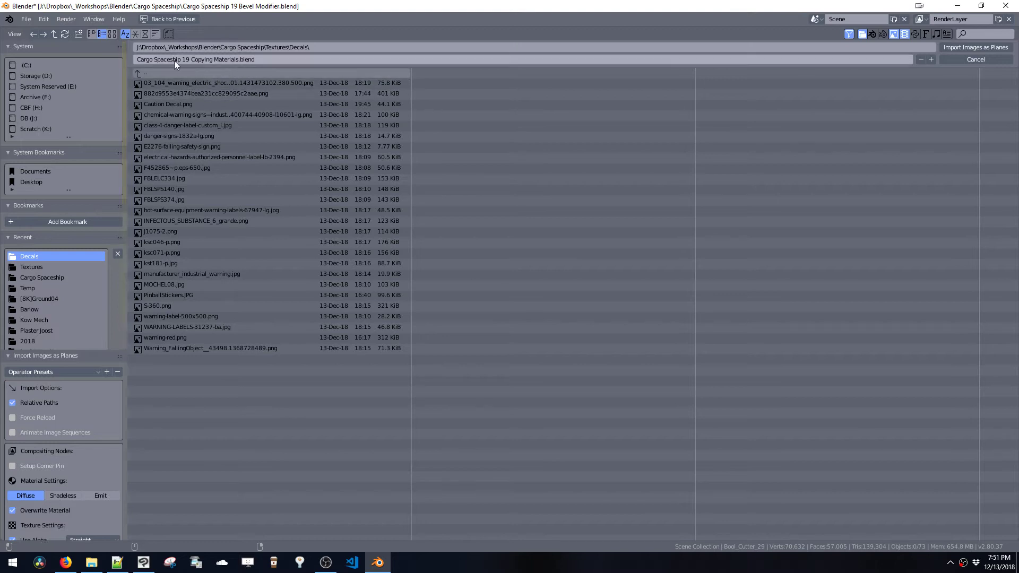
click(135, 34)
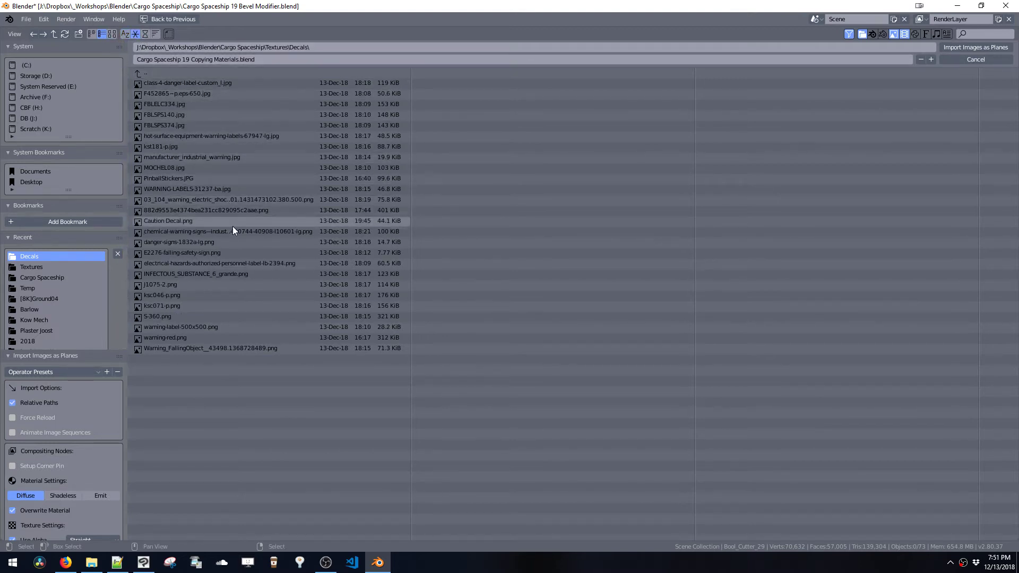
Select all the PNG decal images in the Decals folder for import
click(249, 350)
shift+click(268, 199)
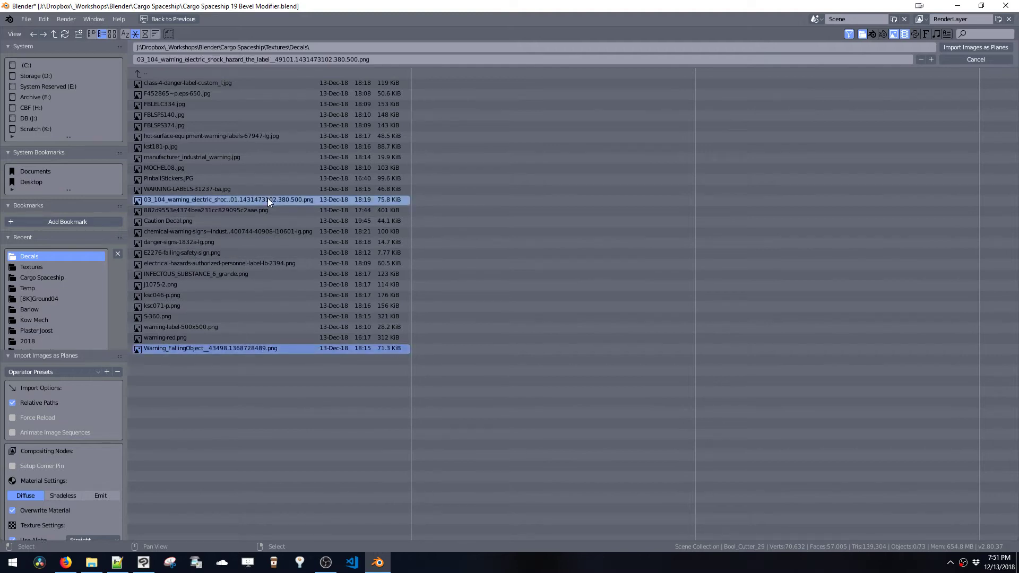
drag(281, 379, 217, 199)
drag(295, 409, 202, 196)
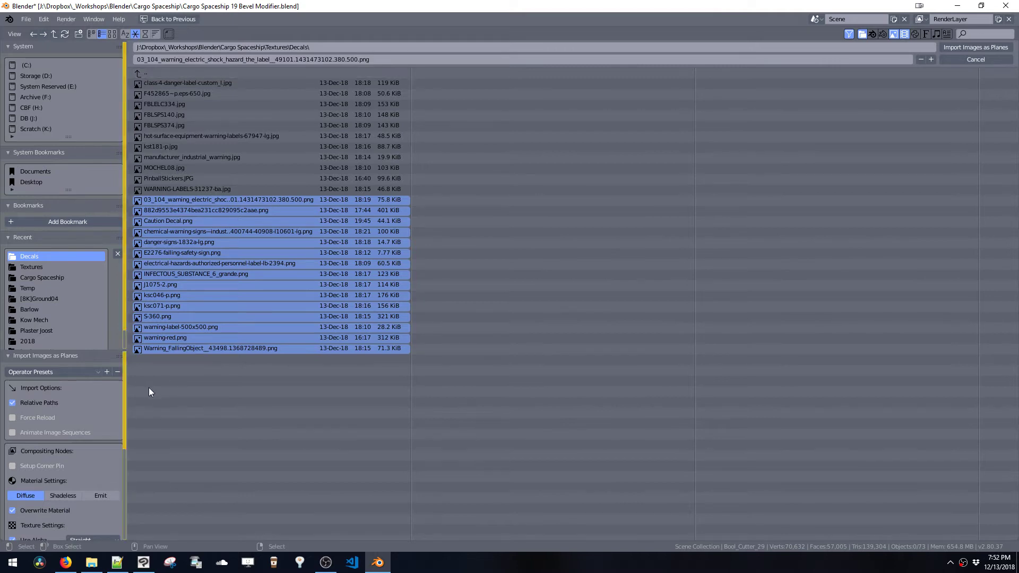
Set the imported planes' dimensions to Dpi with a definition of 300
drag(126, 391, 123, 479)
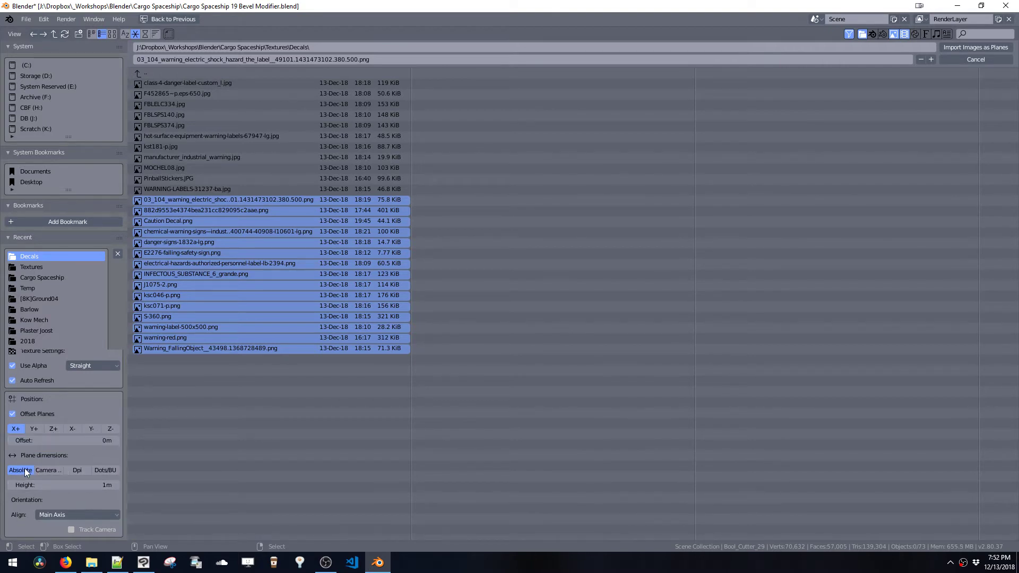
click(73, 469)
click(79, 484)
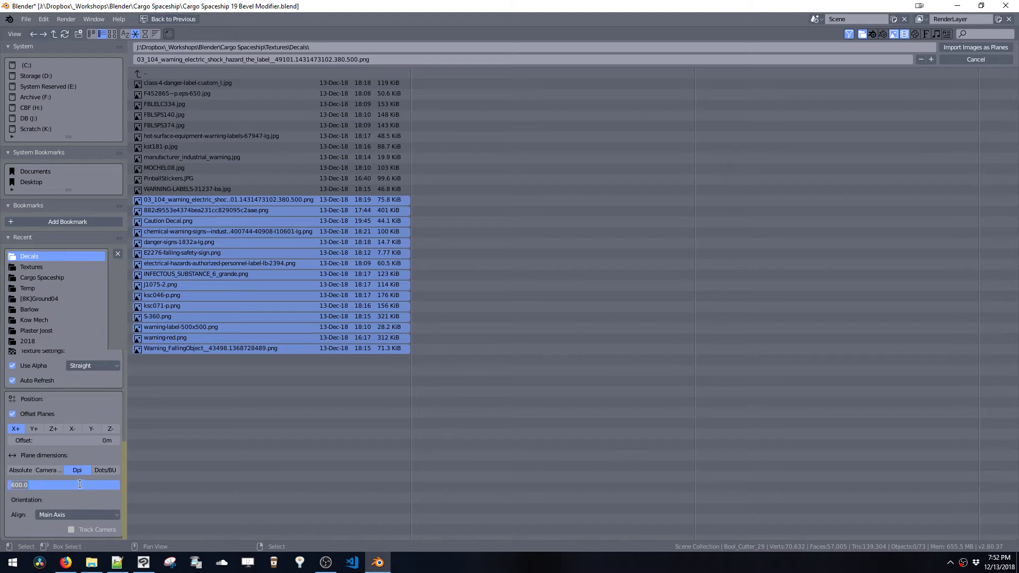
text(300)
key(Return)
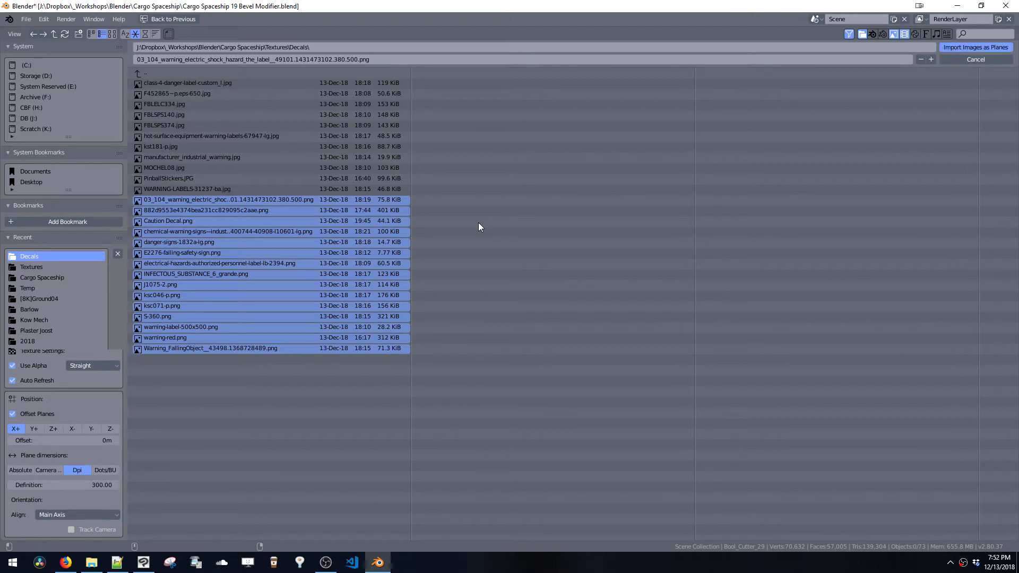
Import the selected decal images as planes and move the row along the global X axis, away from the model's centre
key(Return)
middle_drag(369, 196, 320, 215)
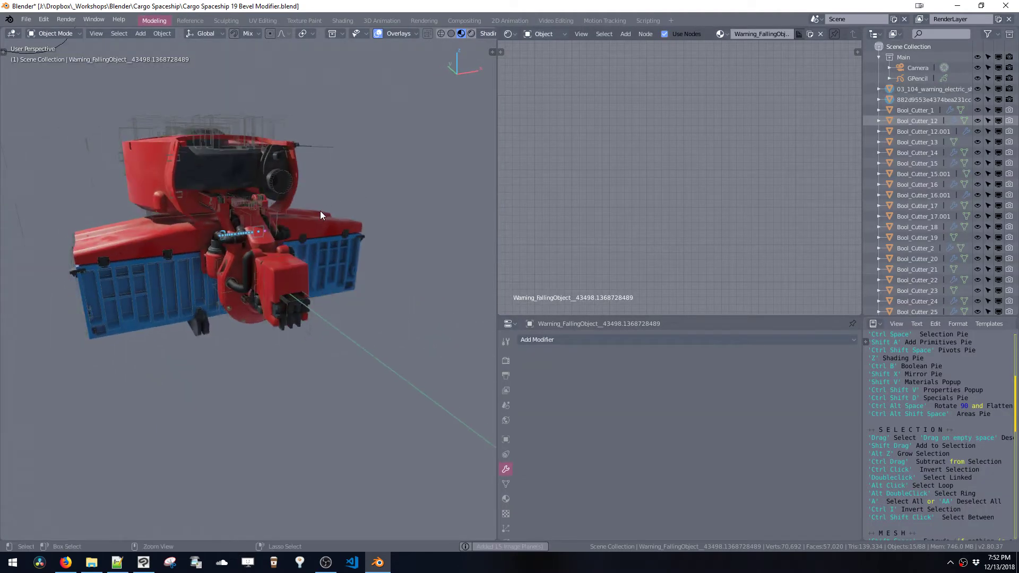
scroll(319, 215, up, 5)
scroll(315, 218, down, 3)
key(g)
key(x)
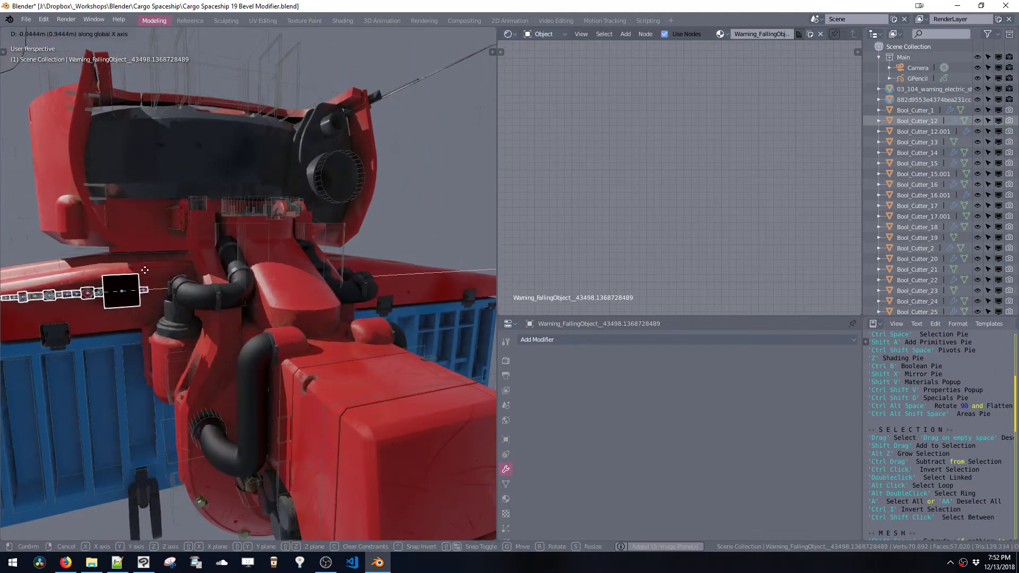
click(128, 282)
Set the blend mode of the S-360 flammable liquid decal's material to Alpha Blend
shift+middle_drag(129, 282, 285, 270)
scroll(248, 288, up, 5)
mouse_move(215, 286)
shift+middle_down()
mouse_move(250, 276)
mouse_move(231, 279)
shift+middle_up()
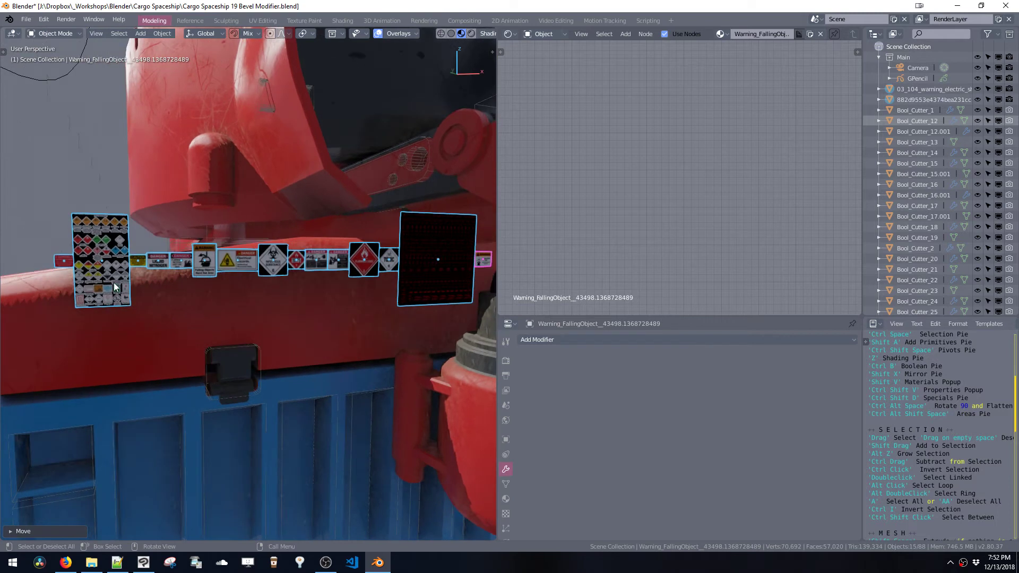
click(114, 286)
mouse_move(113, 278)
middle_down()
mouse_move(140, 264)
mouse_move(109, 265)
middle_up()
scroll(164, 241, up, 3)
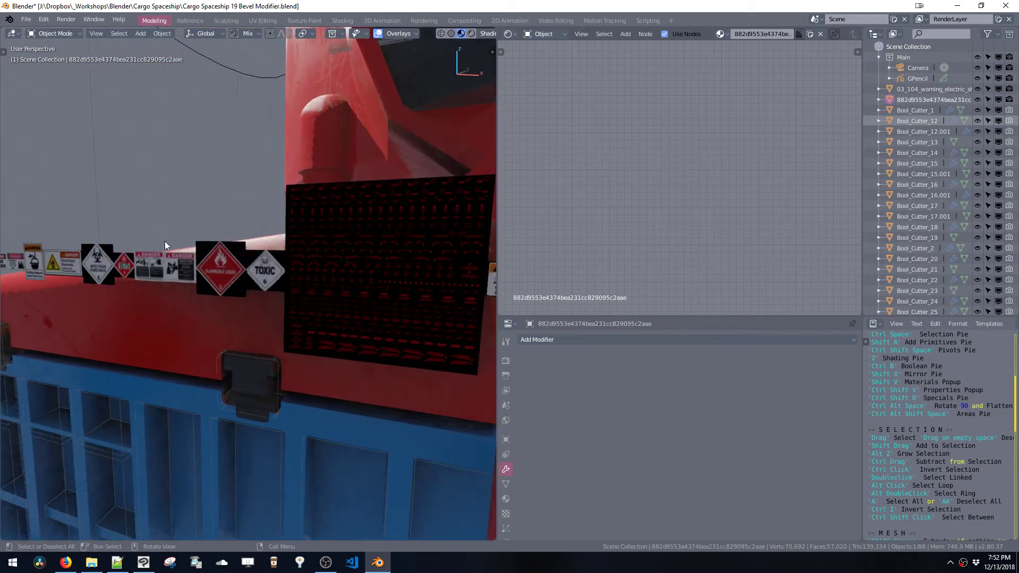
mouse_move(165, 241)
middle_down()
mouse_move(179, 244)
mouse_move(179, 228)
mouse_move(171, 233)
mouse_move(185, 244)
middle_up()
click(139, 231)
scroll(168, 237, up, 2)
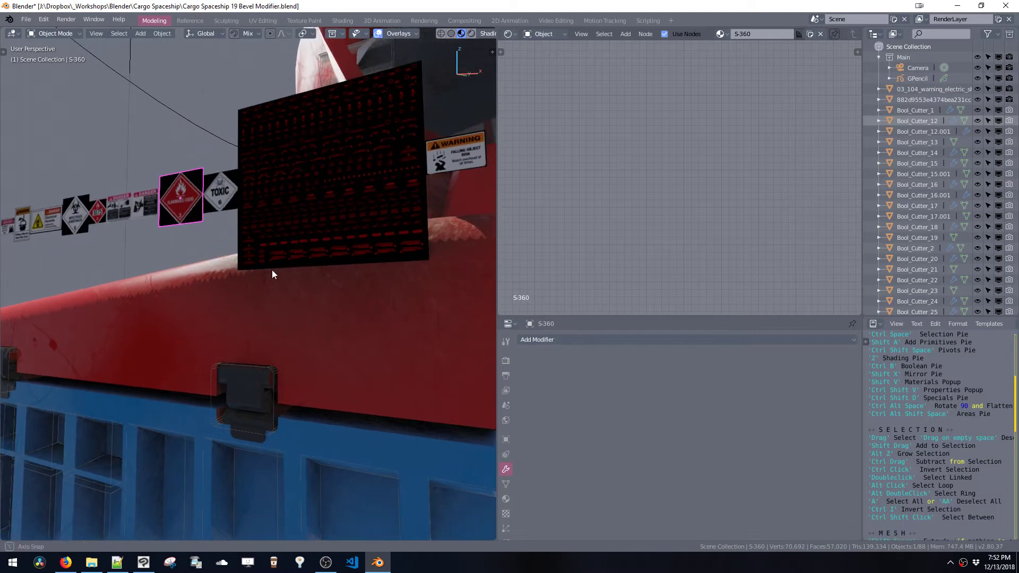
middle_drag(272, 271, 262, 279)
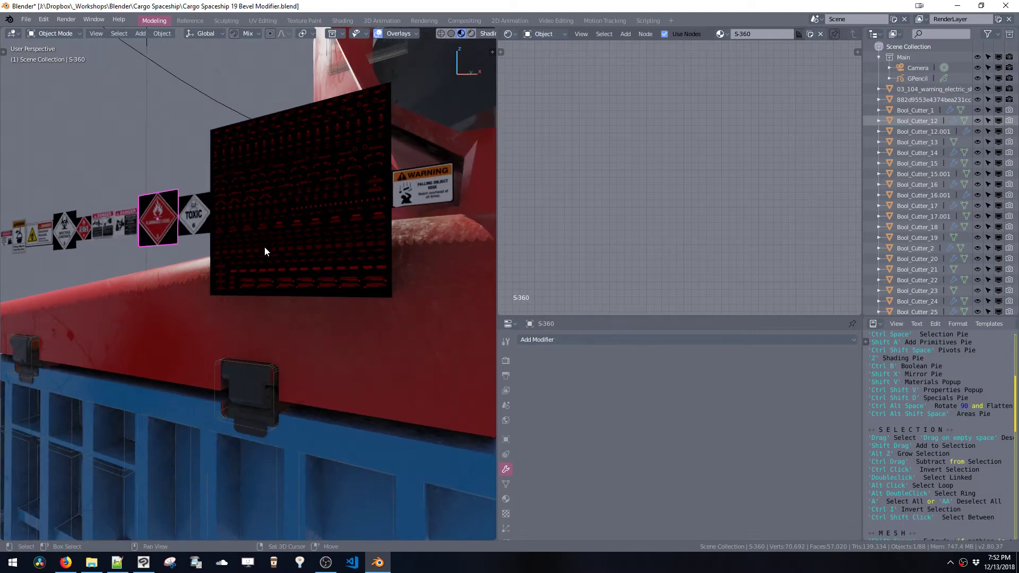
key(shift+v)
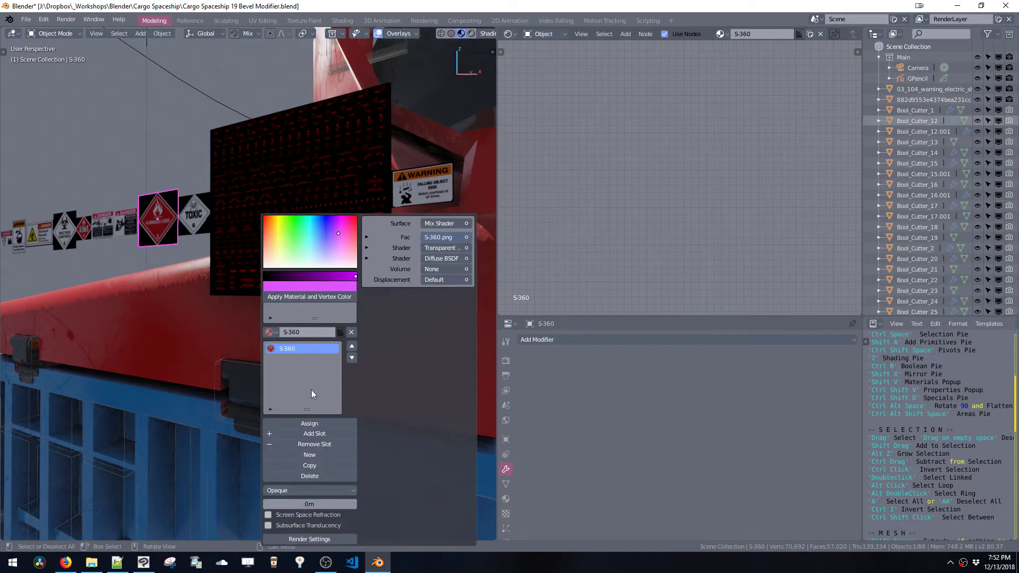
click(299, 489)
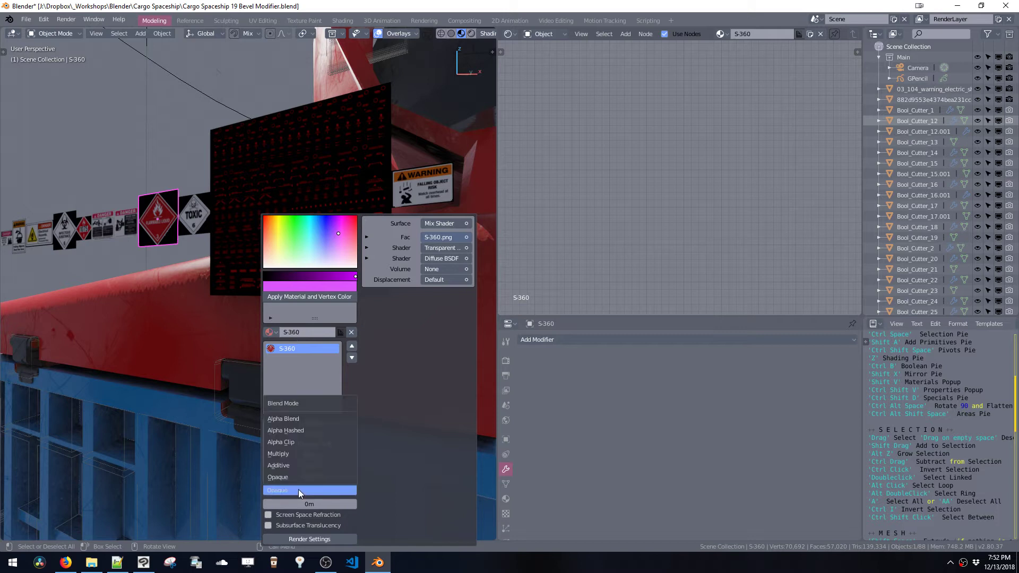
click(293, 421)
Set the materials of the toxic label and the large warning-red sheet to Alpha Blend
click(189, 223)
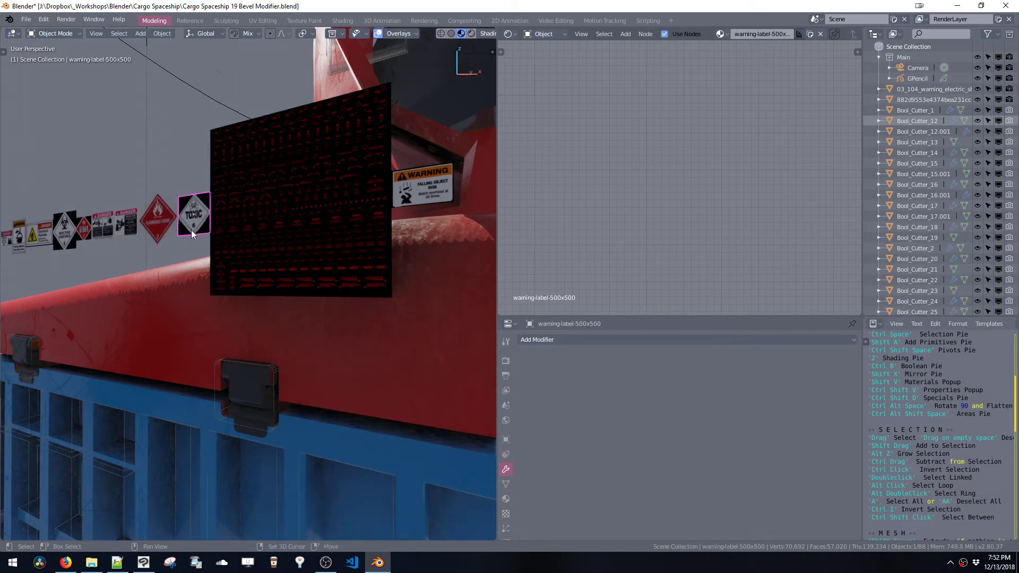
key(shift+v)
click(225, 489)
click(218, 415)
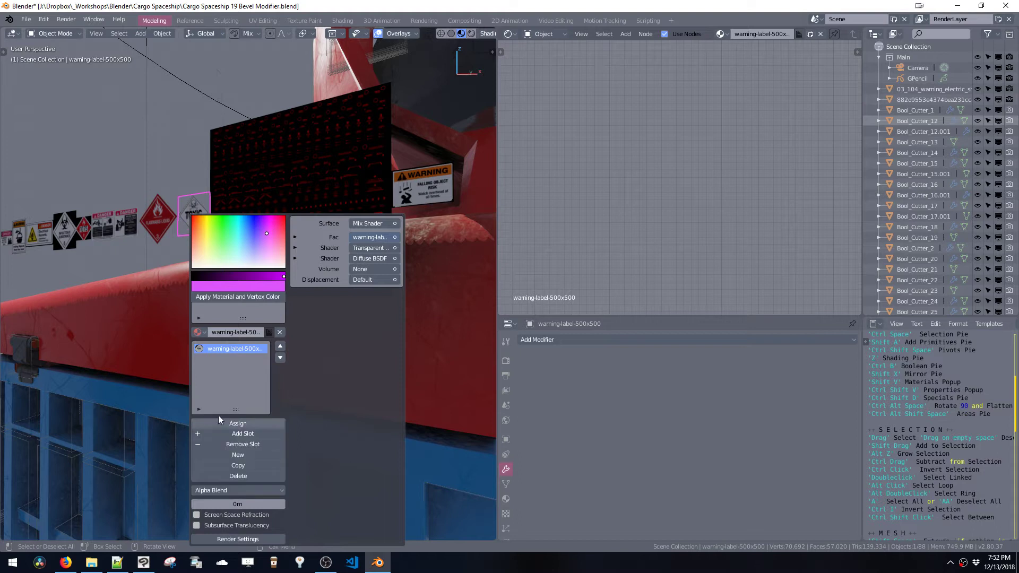
click(272, 196)
key(shift+v)
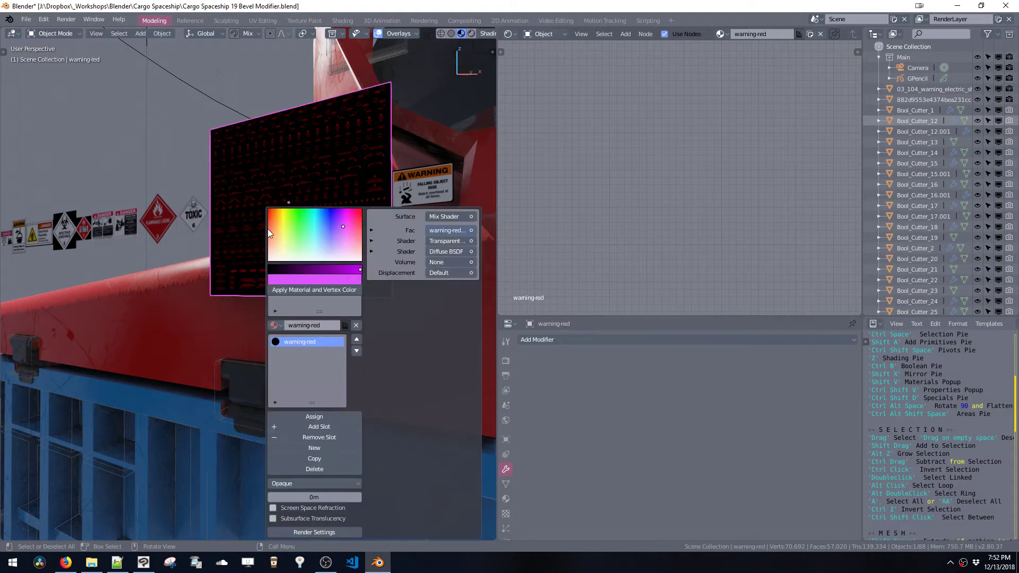
click(299, 482)
click(288, 412)
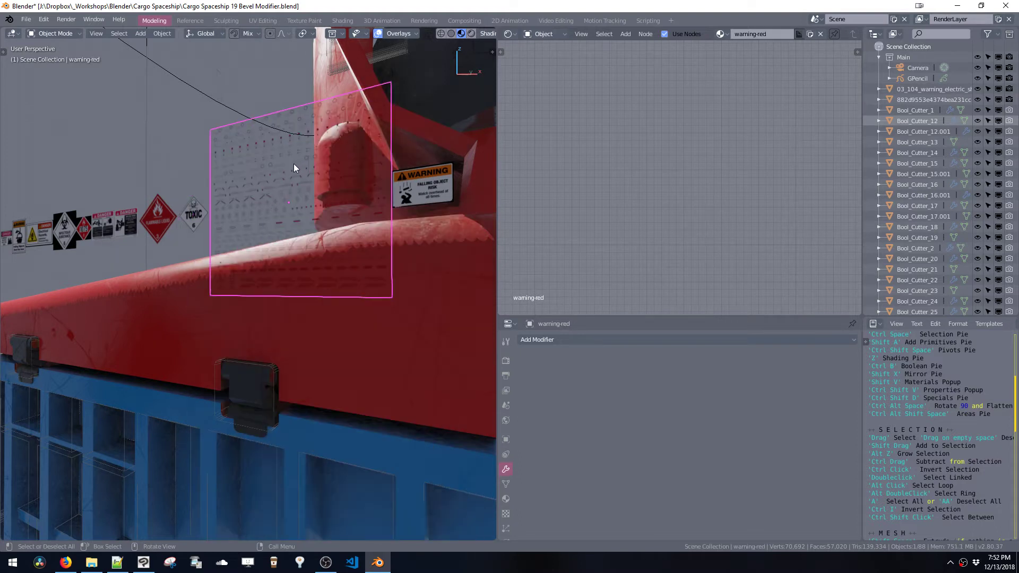
Set the materials of the Warning_FallingObject decal and the red 1075 diamond decal to Alpha Blend
middle_drag(294, 168, 279, 176)
click(339, 213)
key(shift+v)
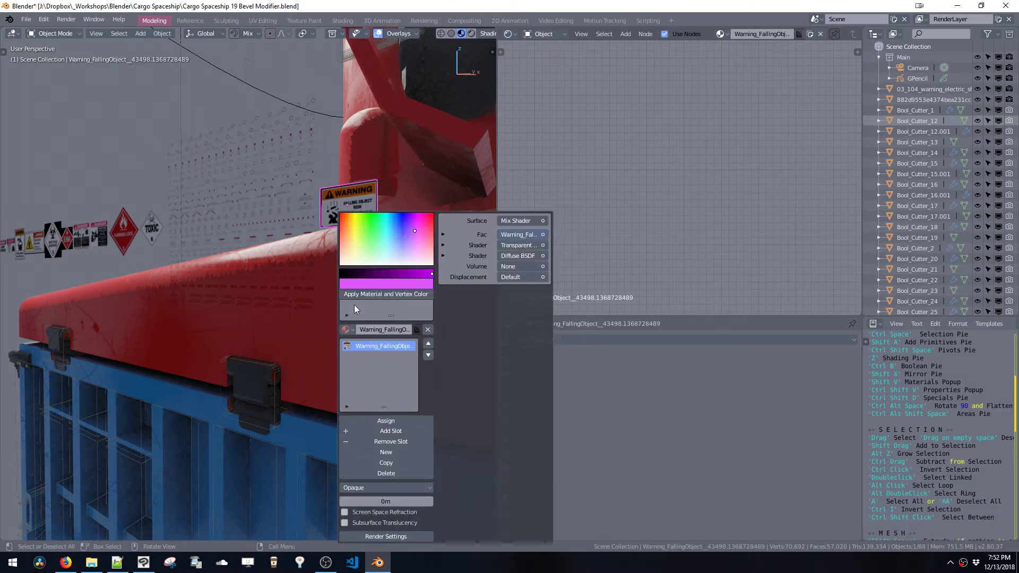
click(361, 488)
click(358, 419)
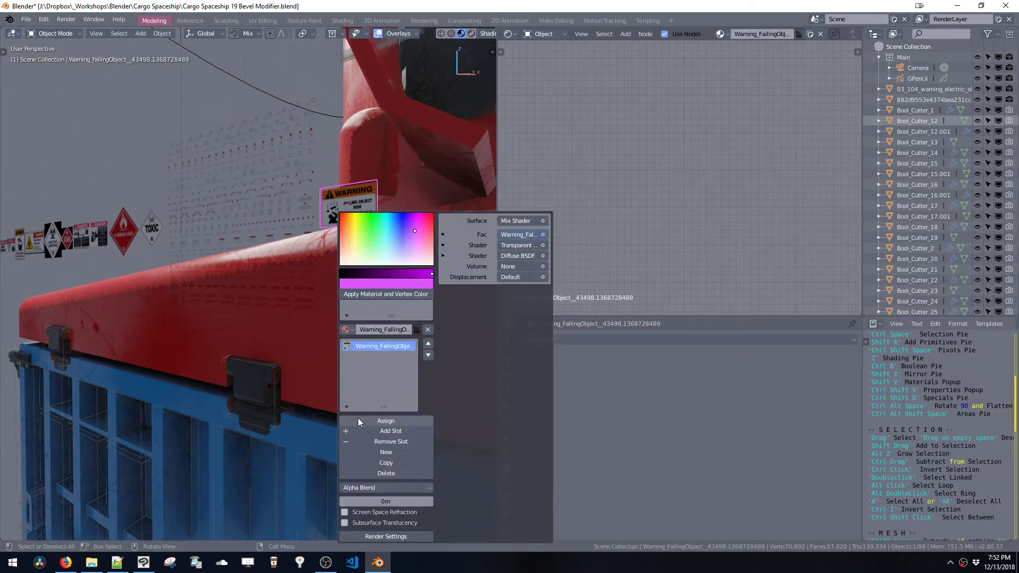
middle_drag(175, 266, 129, 226)
click(125, 231)
key(shift+v)
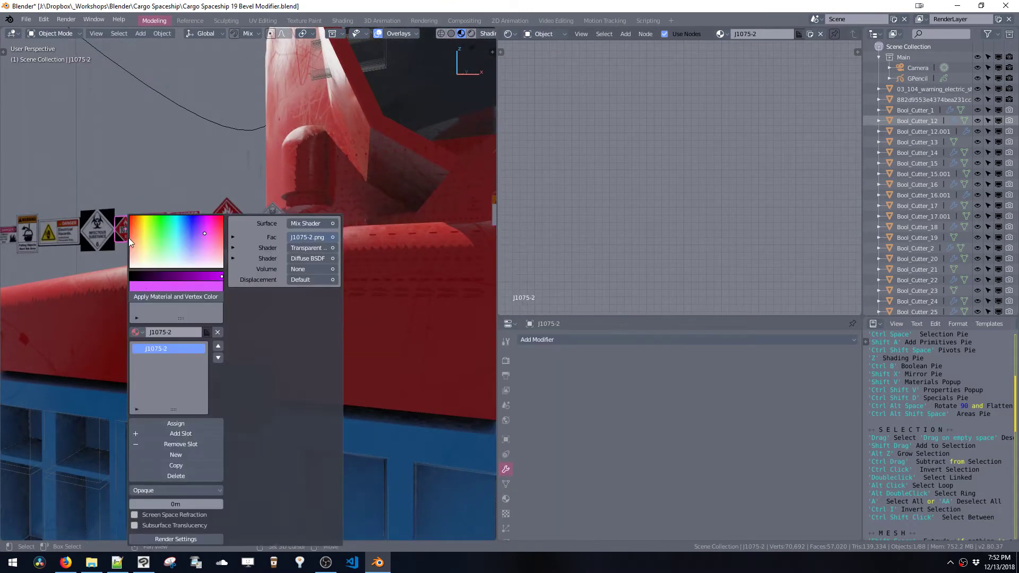
click(174, 489)
click(164, 419)
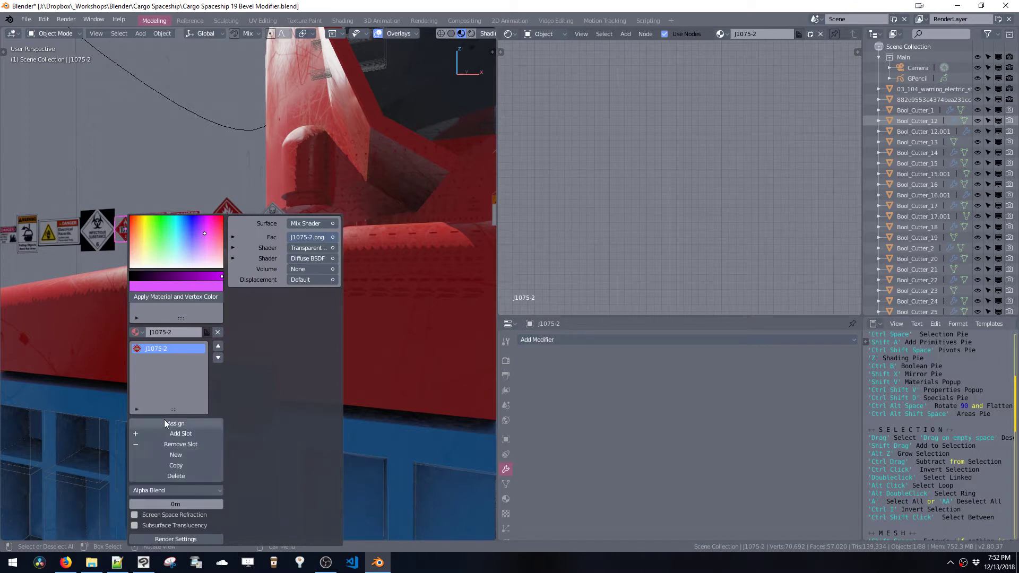
Select the infectious substance, electrical hazards, falling objects and flammable material decals together and set the blend mode to Alpha Blend
click(97, 238)
shift+middle_drag(97, 238, 276, 246)
shift+click(232, 240)
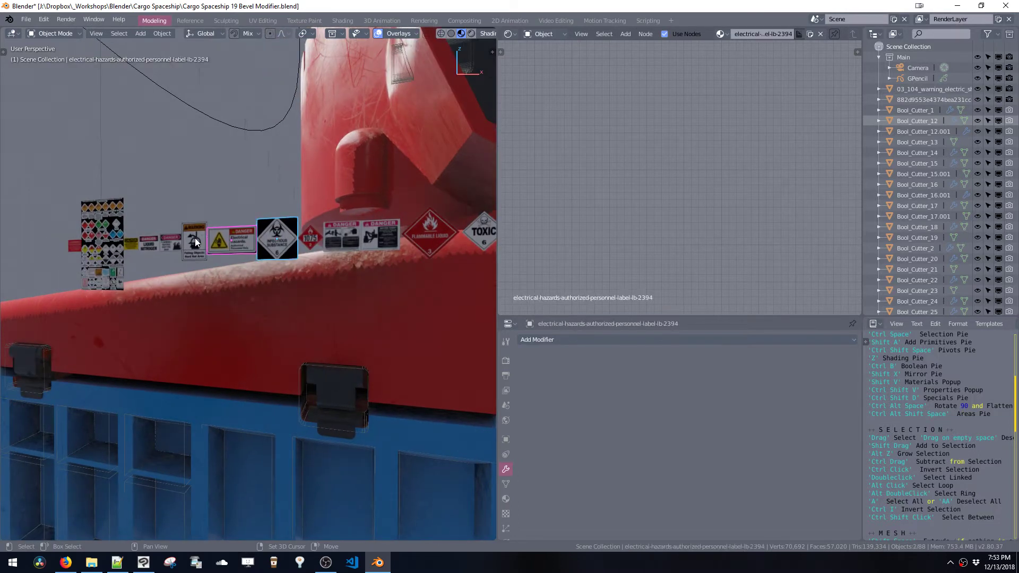
shift+click(195, 238)
shift+click(159, 244)
scroll(159, 248, up, 5)
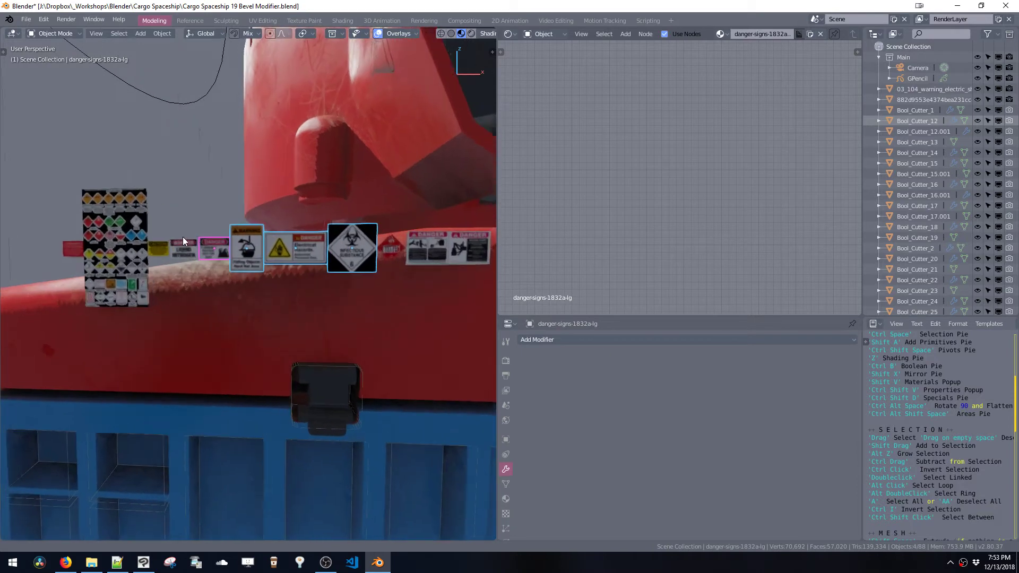
key(shift+v)
click(200, 490)
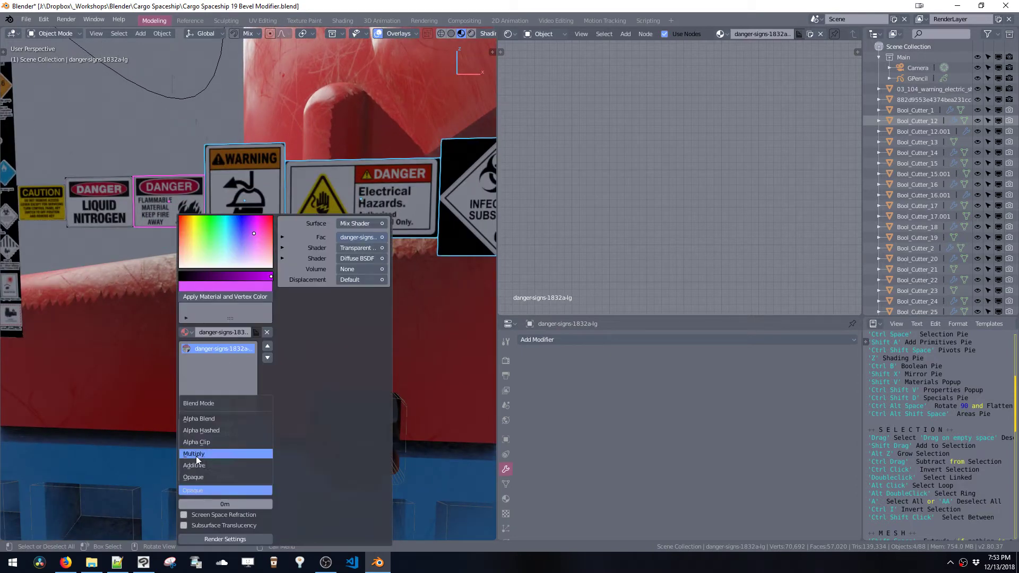
click(202, 418)
Select only the infectious substance decal and set its material's blend mode to Alpha Blend
shift+middle_drag(433, 184, 241, 210)
key(shift+v)
click(289, 222)
key(shift+v)
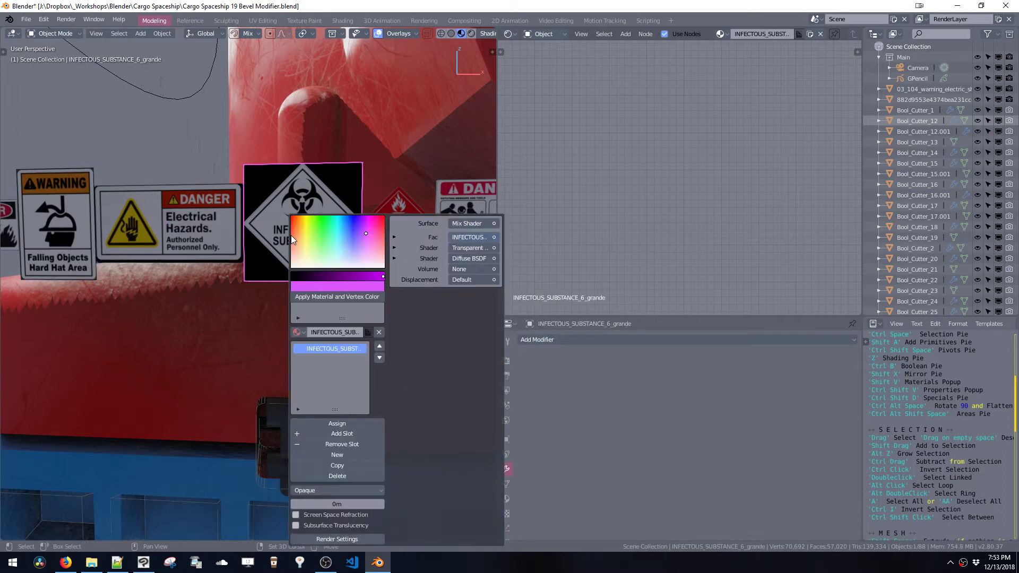
click(318, 495)
click(318, 421)
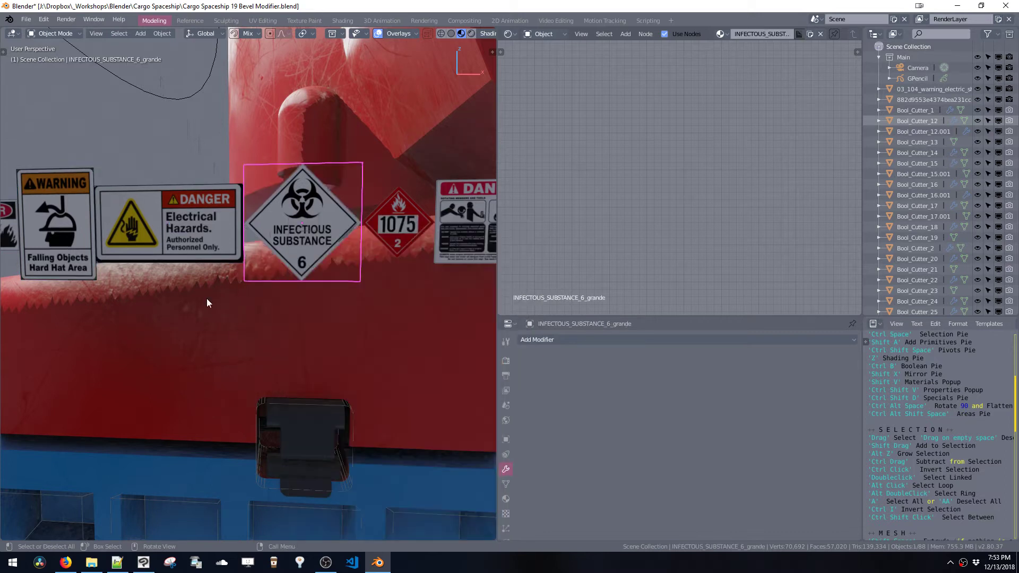
Set the materials of the electrical hazards decal and the E2276 falling objects sign to Alpha Blend, one at a time
click(176, 246)
key(shift+v)
click(151, 226)
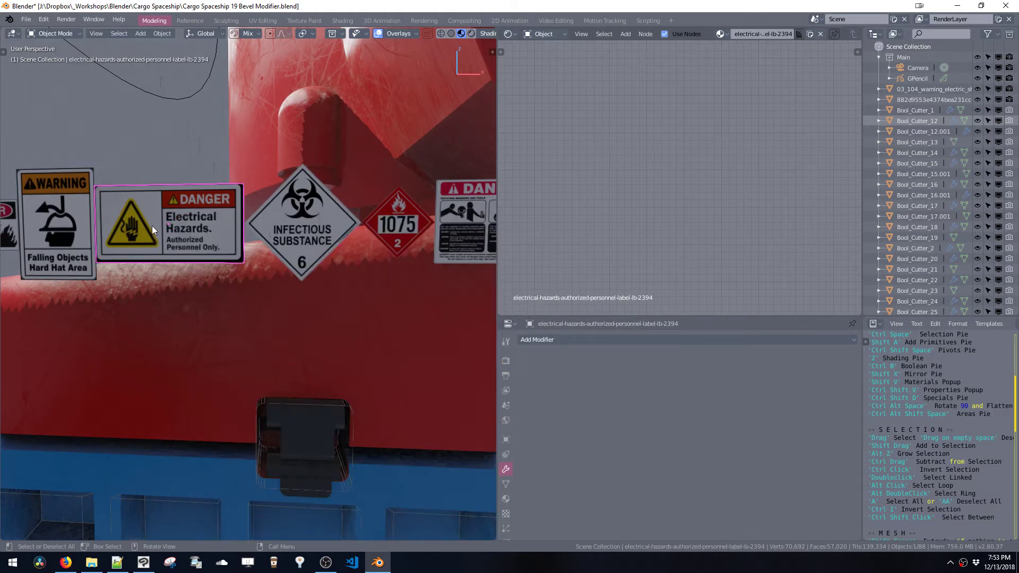
key(shift+v)
click(194, 490)
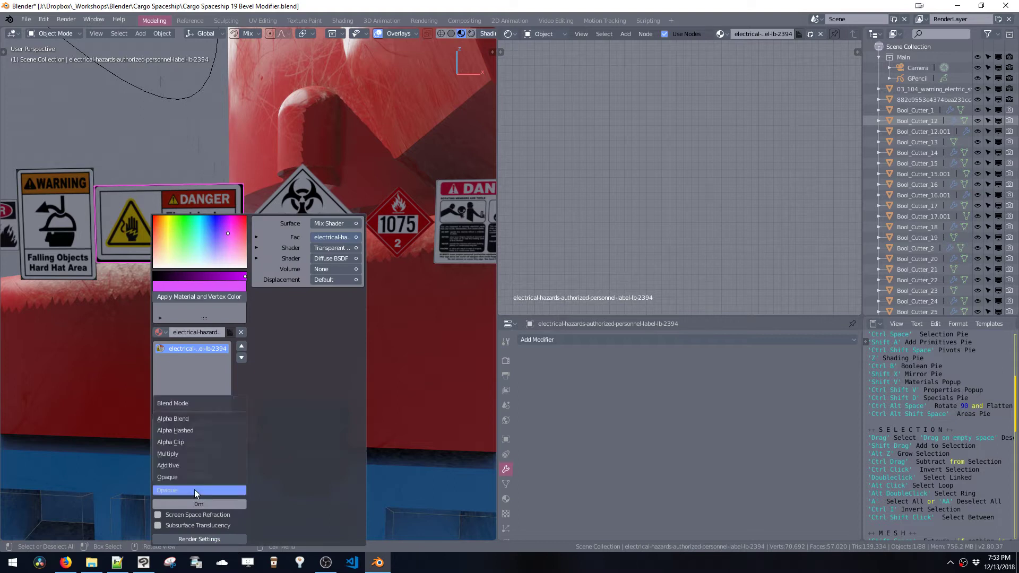
click(181, 418)
click(64, 243)
key(shift+v)
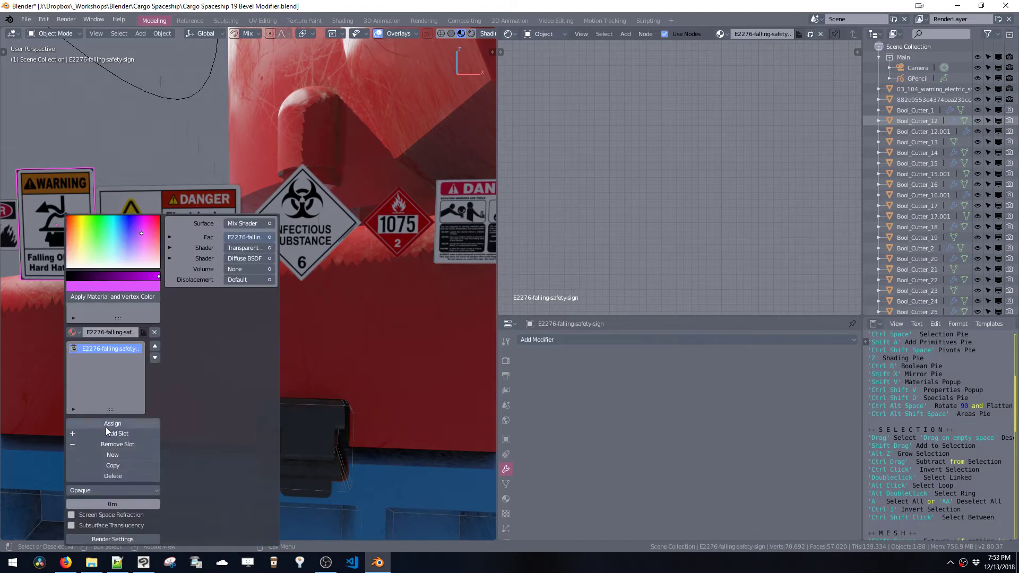
click(109, 490)
click(106, 419)
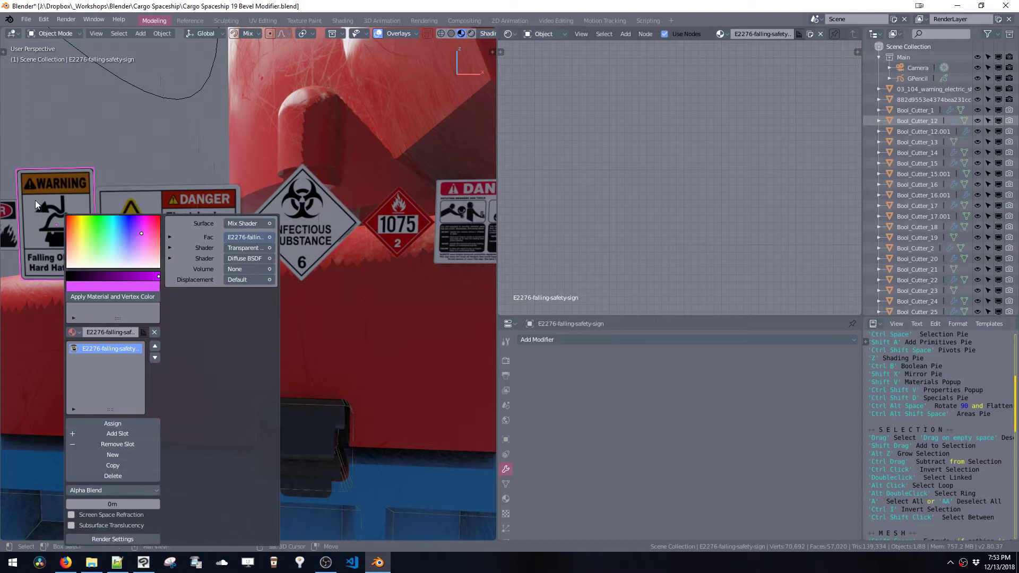
Set the materials of the liquid nitrogen danger sign and the yellow Caution Decal to Alpha Blend
shift+middle_drag(53, 234, 290, 216)
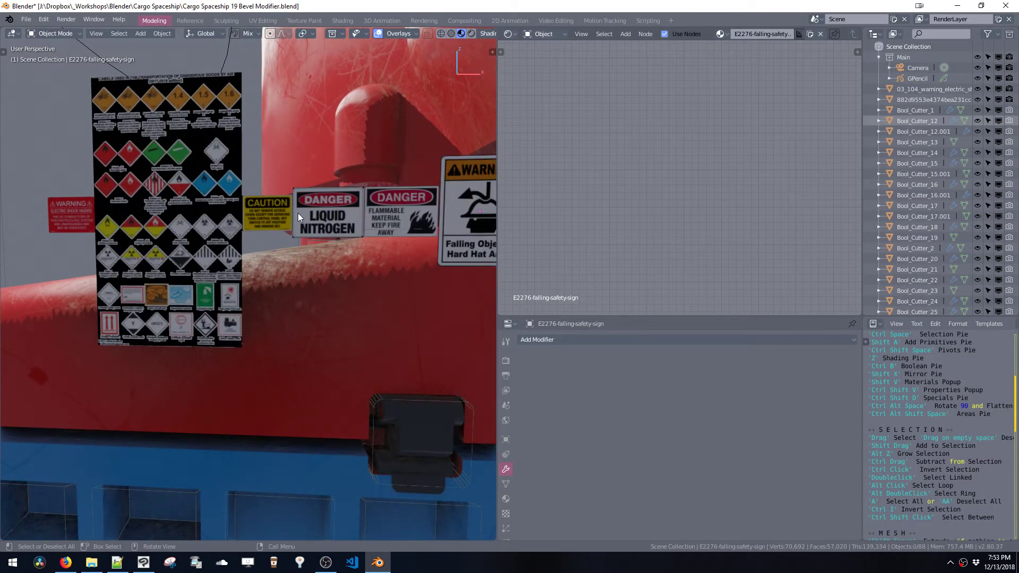
click(300, 215)
key(shift+v)
click(319, 494)
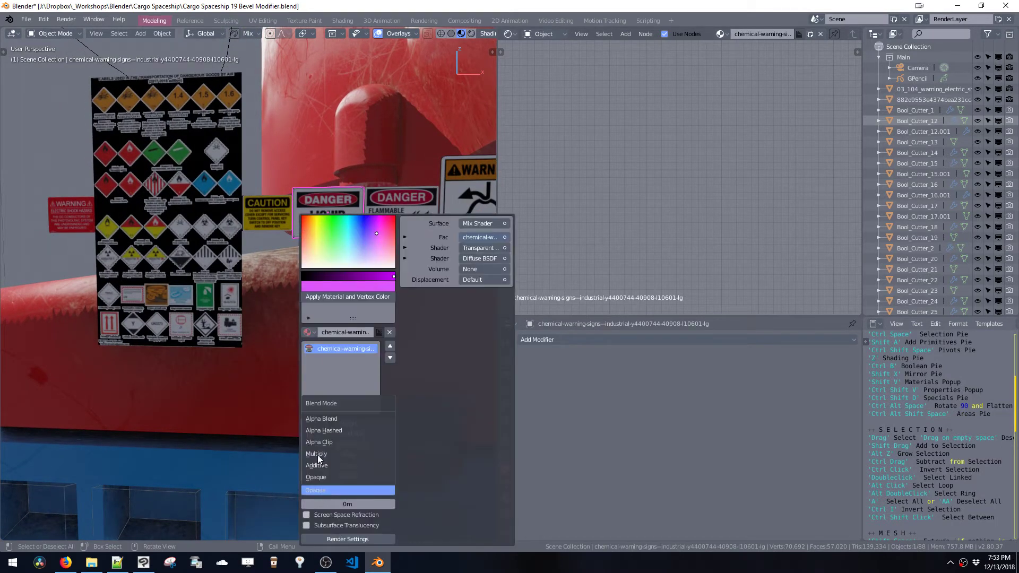
click(317, 416)
click(250, 211)
key(shift+v)
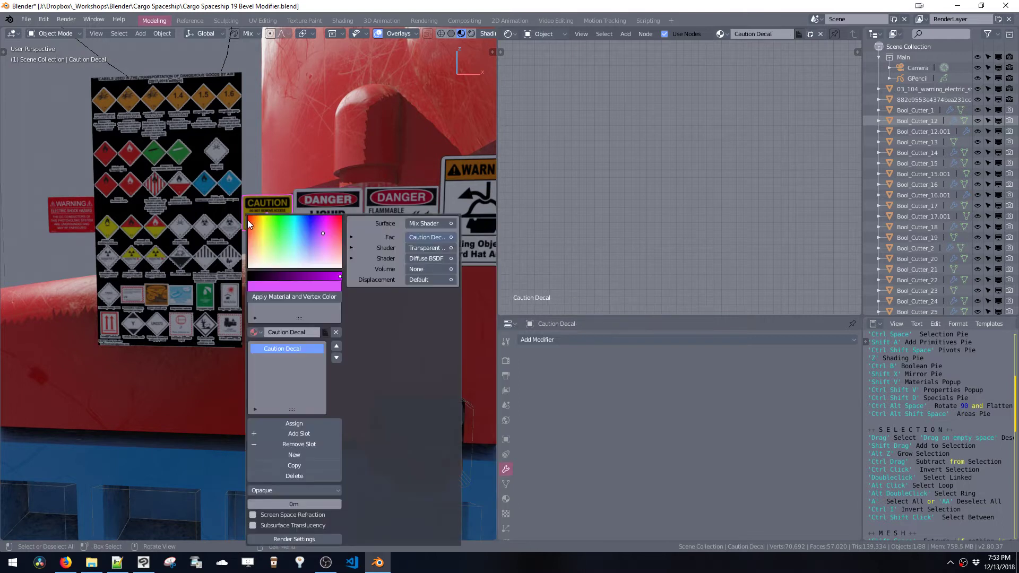
click(285, 491)
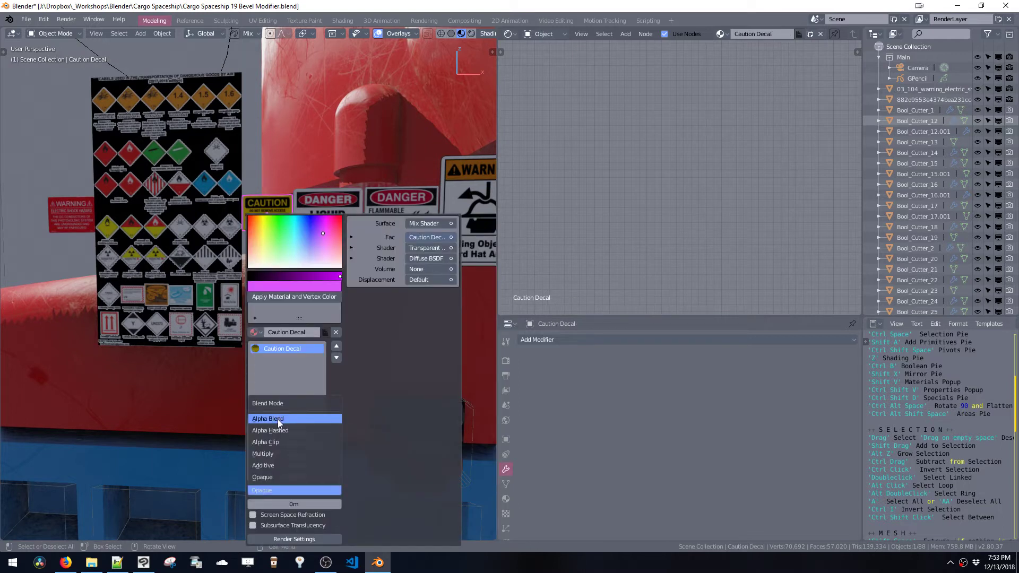
Set the materials of the large hazard label chart and the red electric shock warning decal to Alpha Blend
click(152, 264)
key(shift+v)
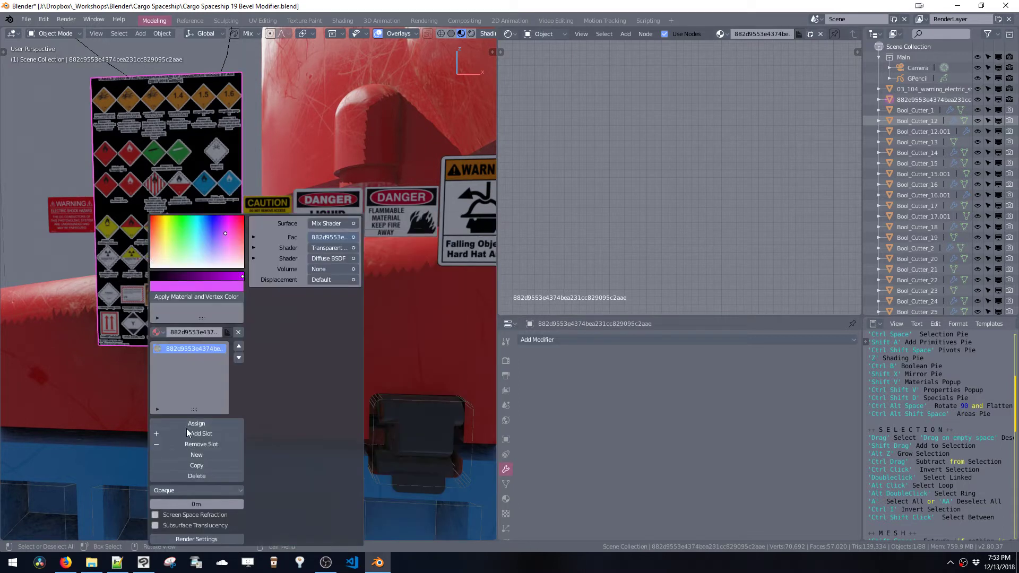
click(191, 490)
click(202, 419)
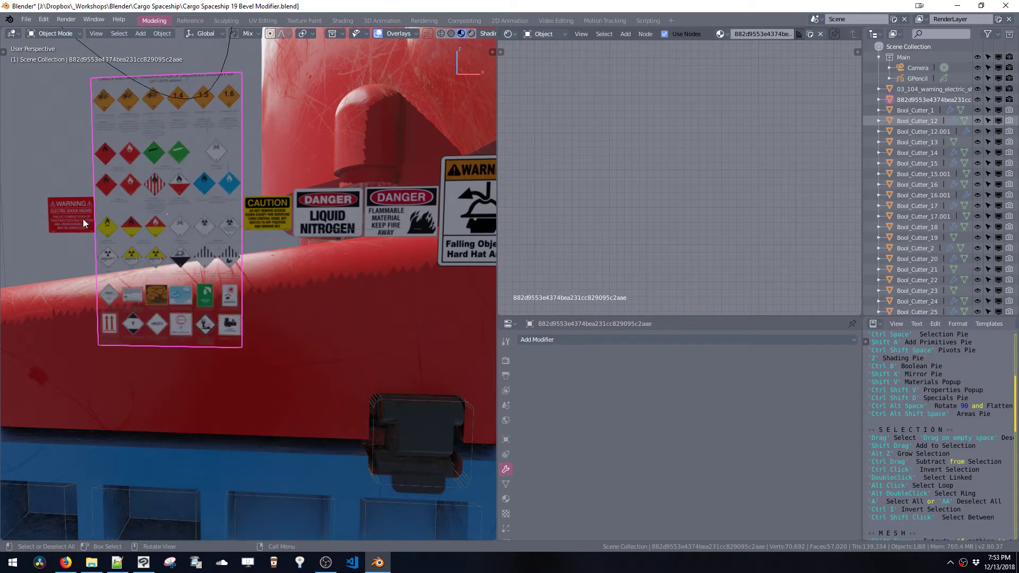
click(82, 219)
key(shift+v)
click(138, 491)
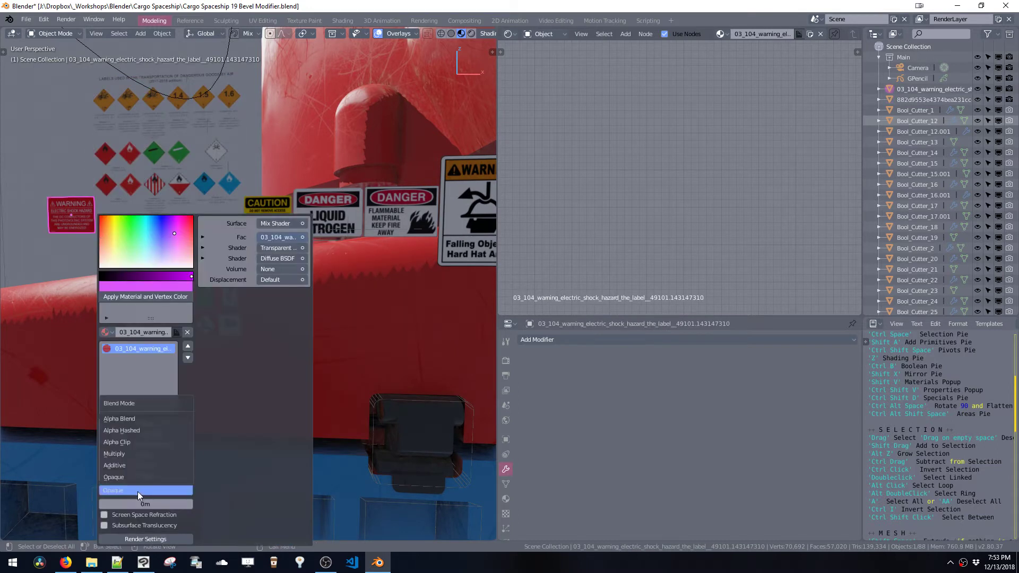
click(128, 420)
Select all the decal planes and move them together into the empty space above the blue container, clear of the hull
shift+middle_drag(396, 279, 122, 311)
scroll(286, 308, down, 4)
drag(122, 354, 127, 363)
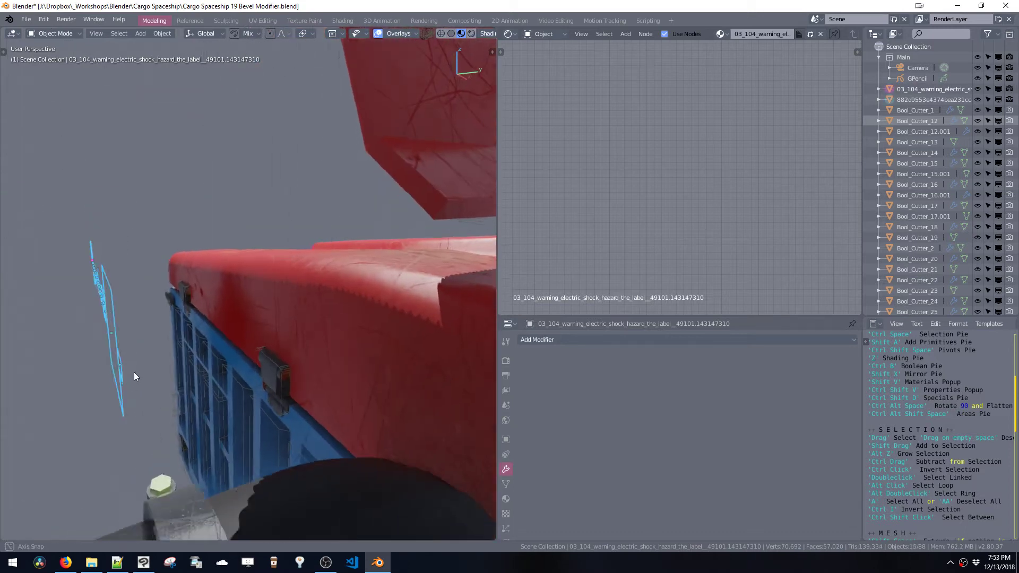
middle_drag(134, 371, 266, 356)
key(g)
click(133, 242)
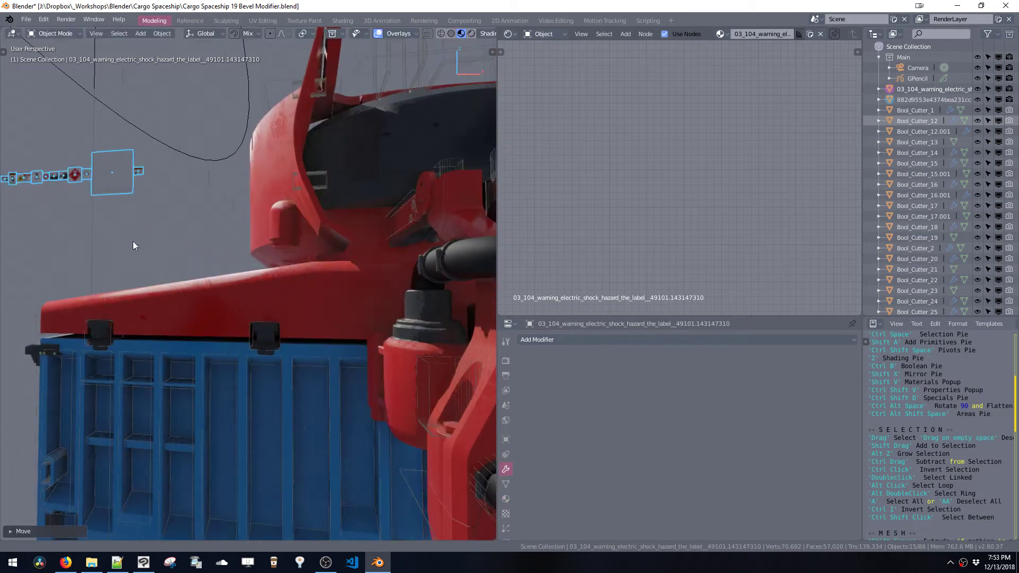
Move all the selected decal planes into a new collection named Decals
middle_drag(132, 241, 206, 231)
key(m)
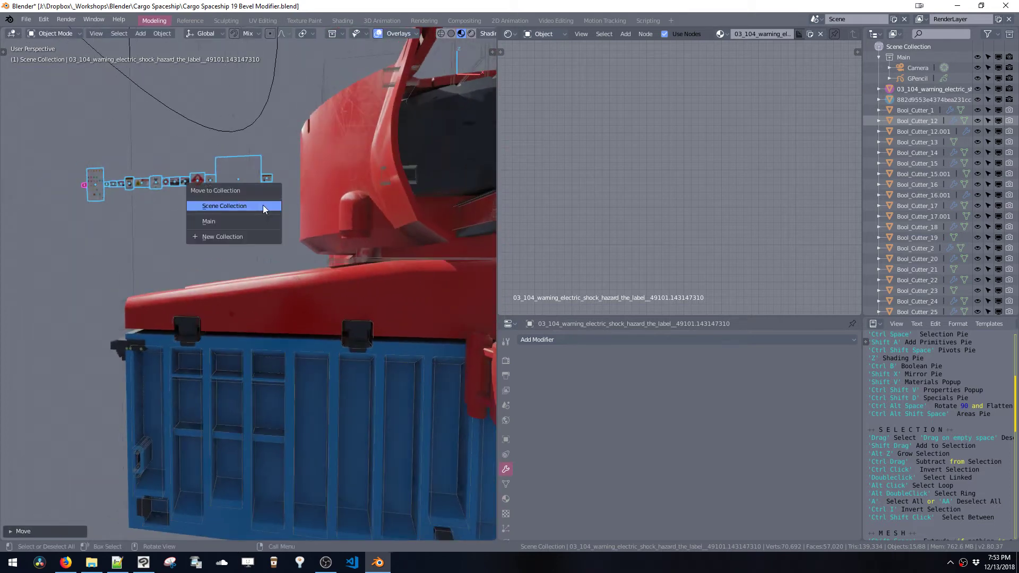
key(Escape)
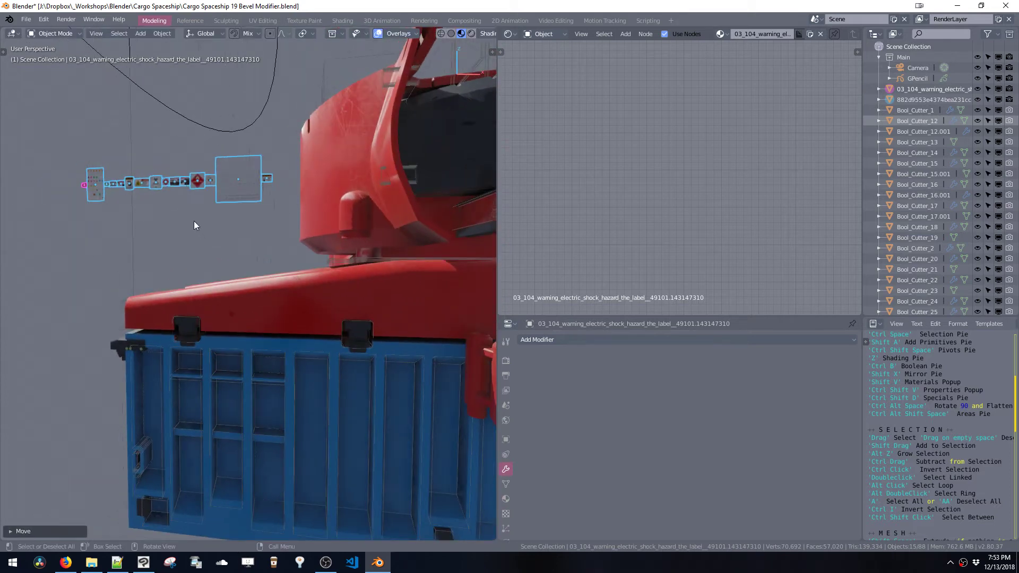
key(m)
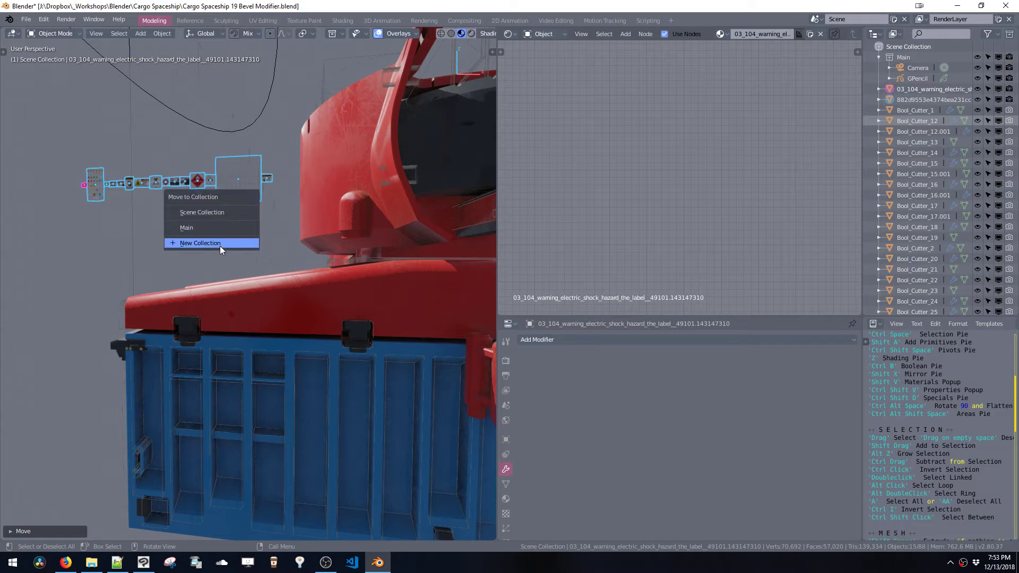
click(219, 243)
click(241, 236)
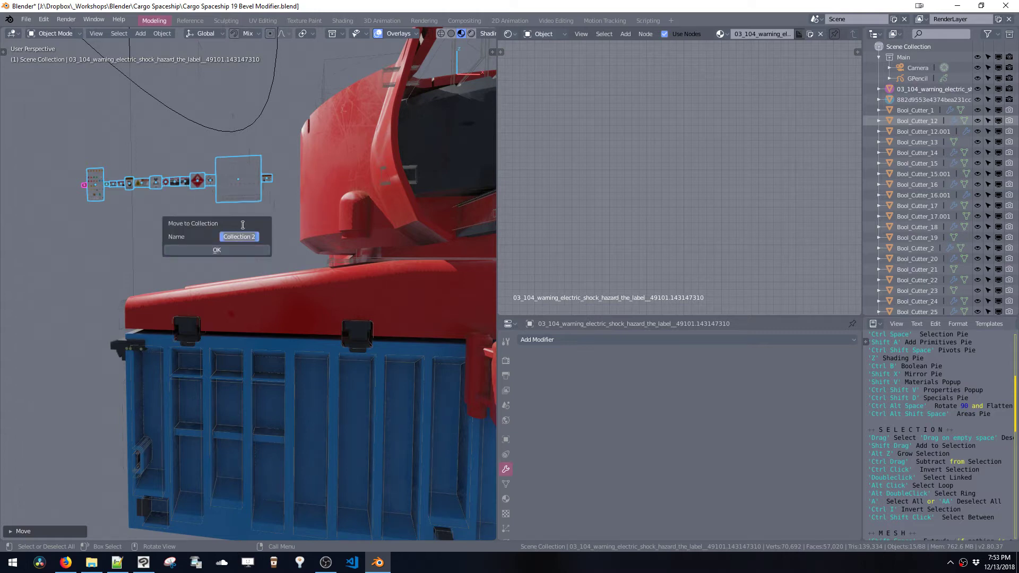
click(216, 250)
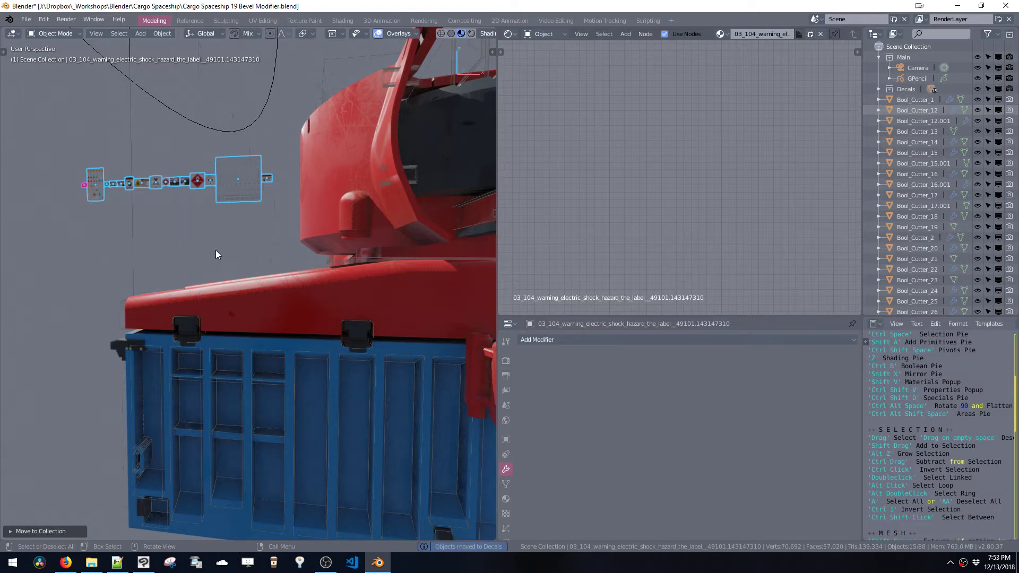
Expand the Decals collection in the outliner and toggle its viewport visibility off and back on
click(878, 89)
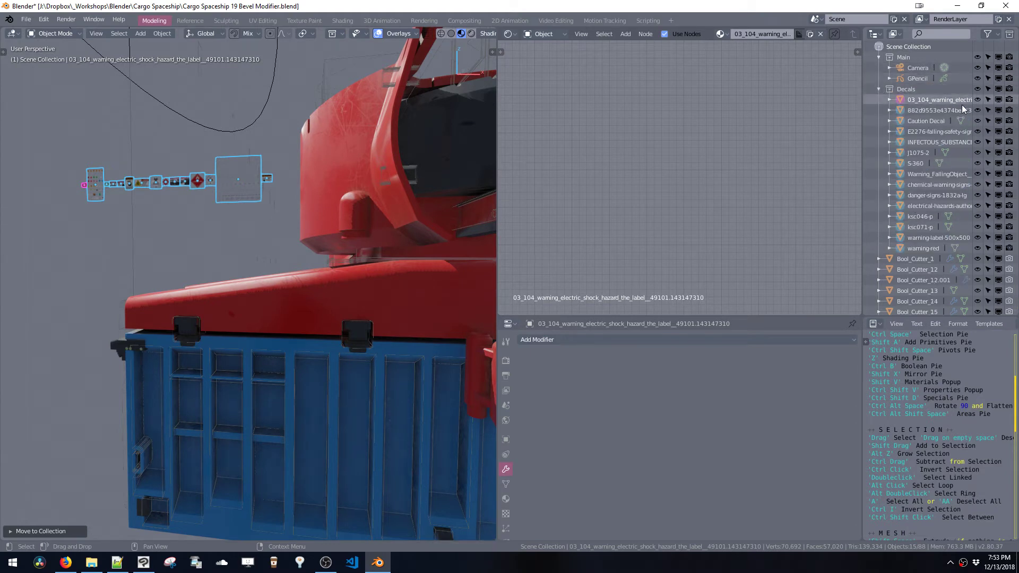
click(979, 87)
click(979, 87)
click(978, 87)
click(979, 88)
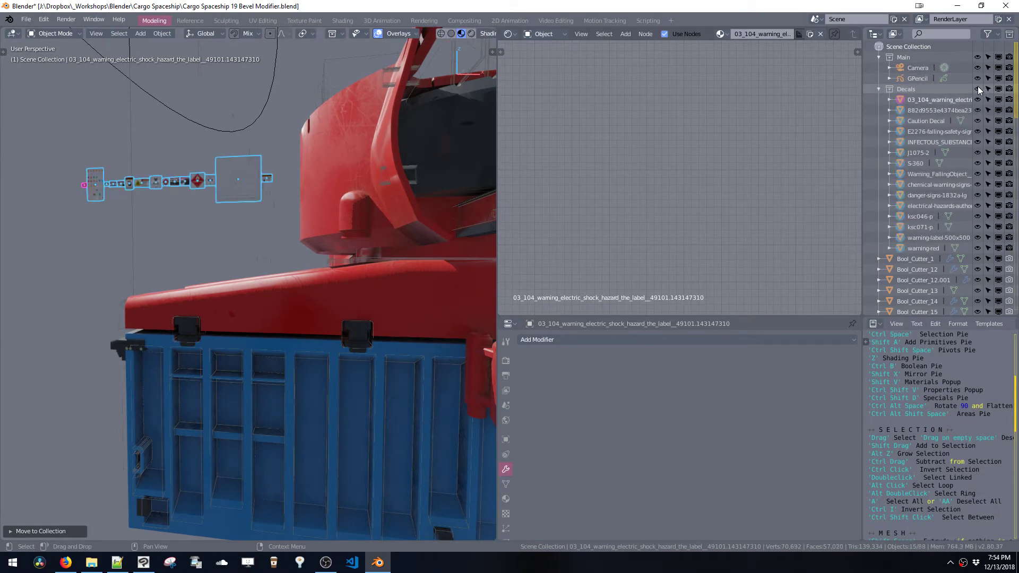
Make a linked duplicate of the electrical hazards decal and place it on the blue container's upper rail between the two latches
mouse_move(219, 250)
middle_down()
mouse_move(225, 279)
mouse_move(222, 251)
middle_up()
click(211, 246)
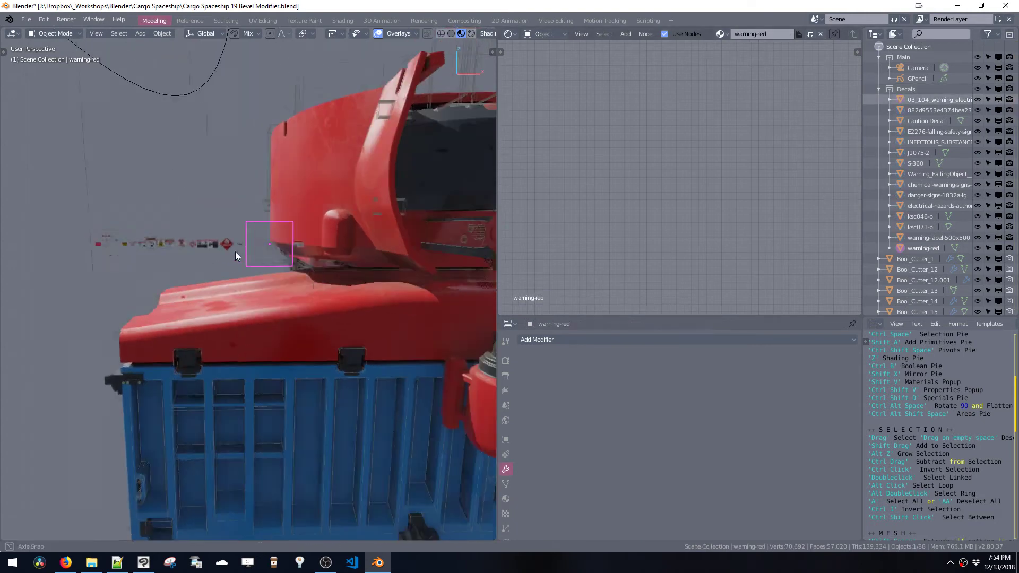
scroll(233, 212, up, 5)
middle_drag(89, 189, 217, 191)
click(184, 151)
key(shift+d)
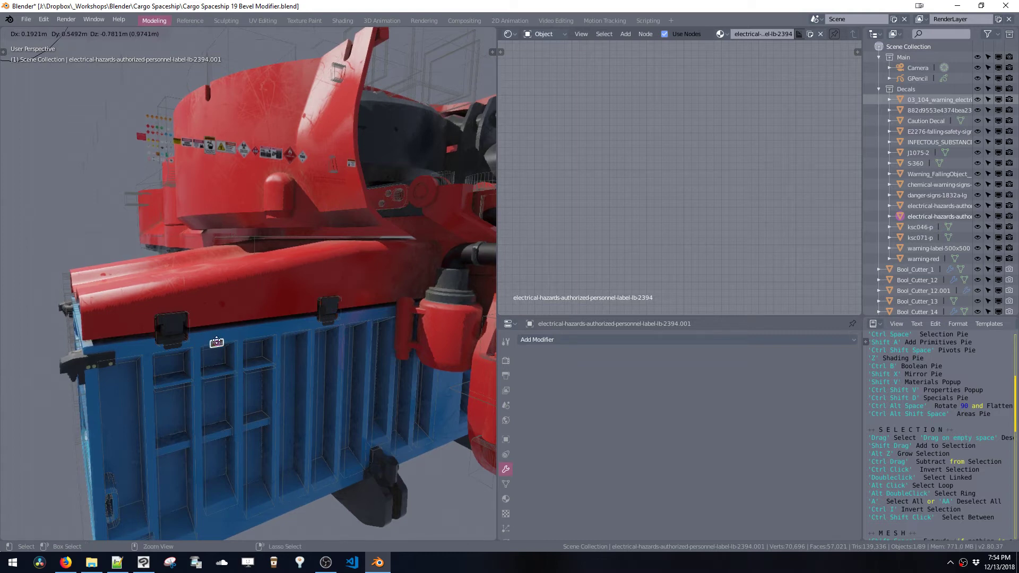
click(216, 344)
key(KP_Decimal)
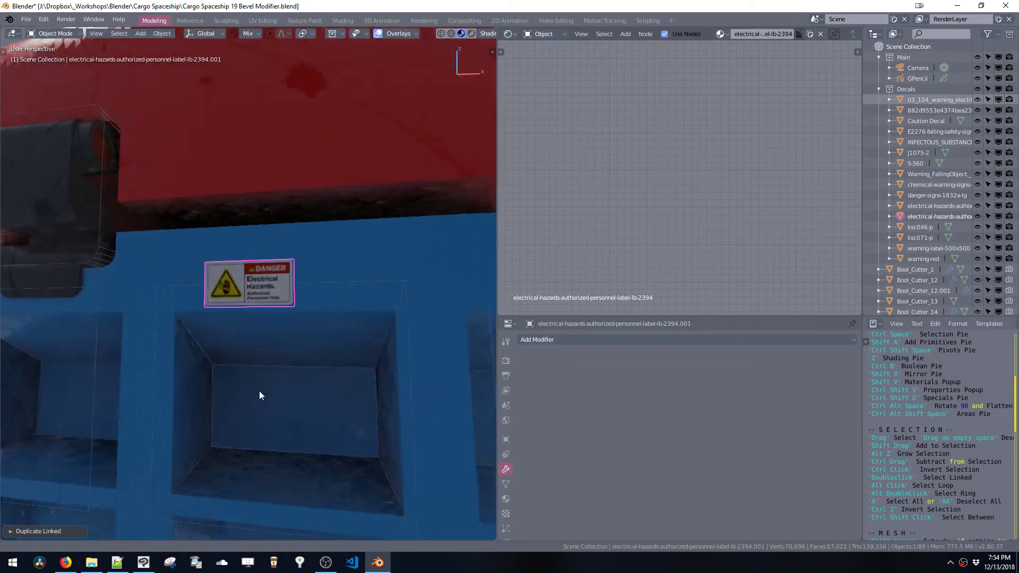
Hide all the boolean cutter objects so only the finished geometry and the decals show
middle_drag(259, 396, 341, 323)
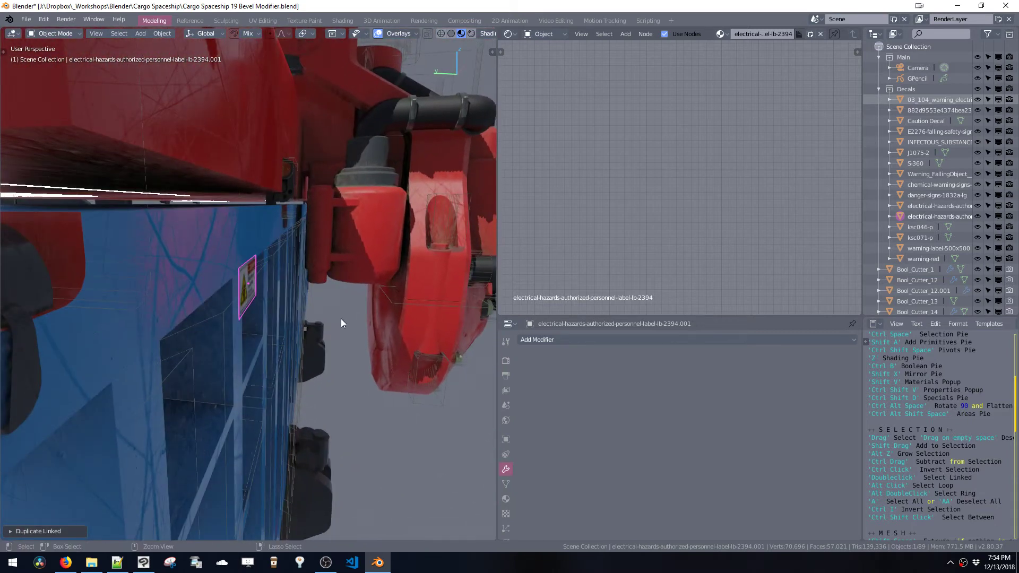
key(ctrl+b)
click(346, 255)
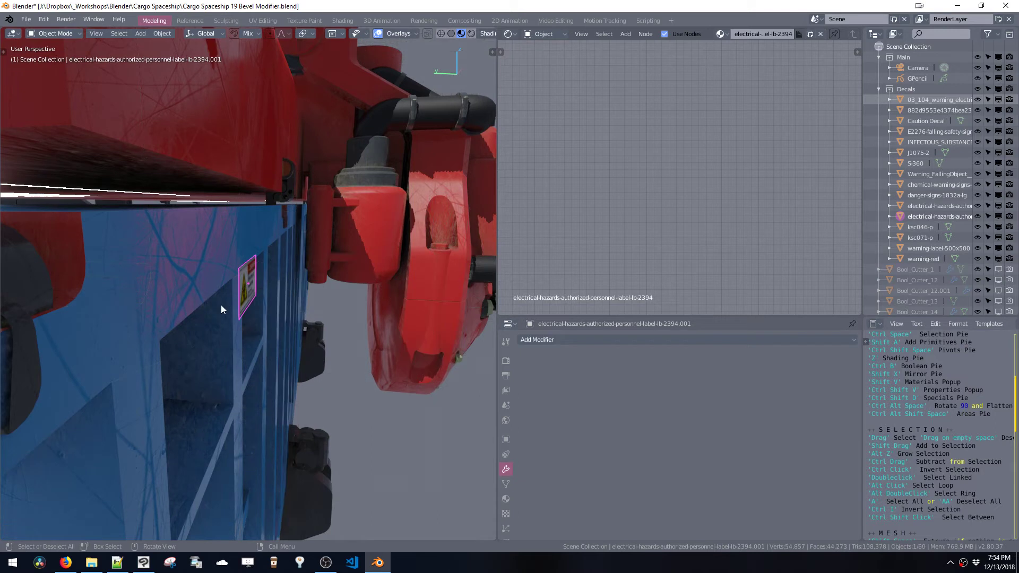
Reposition the electrical hazards copy on the blue rail above the container's upper recess
middle_drag(221, 309, 215, 303)
key(g)
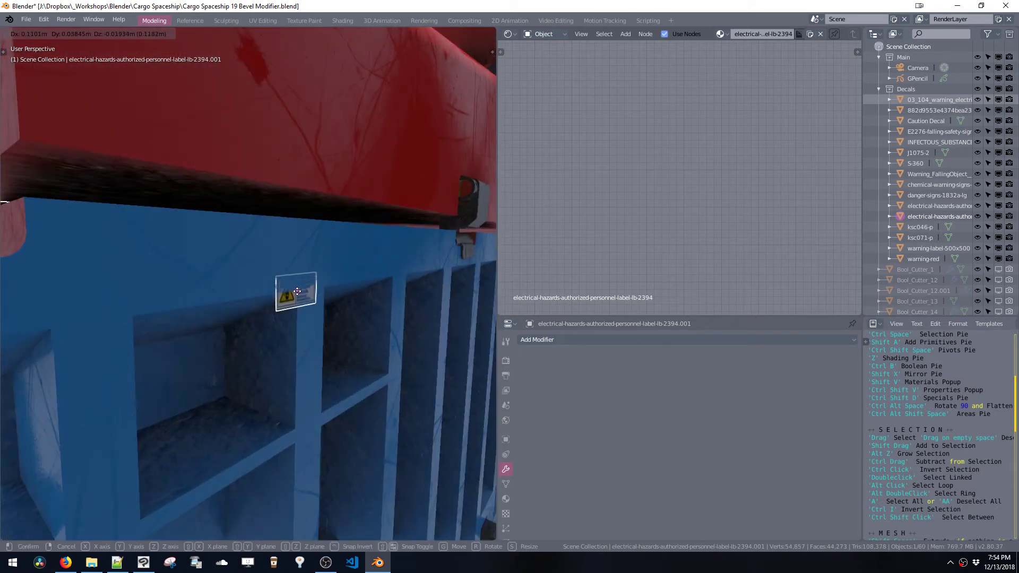
click(268, 257)
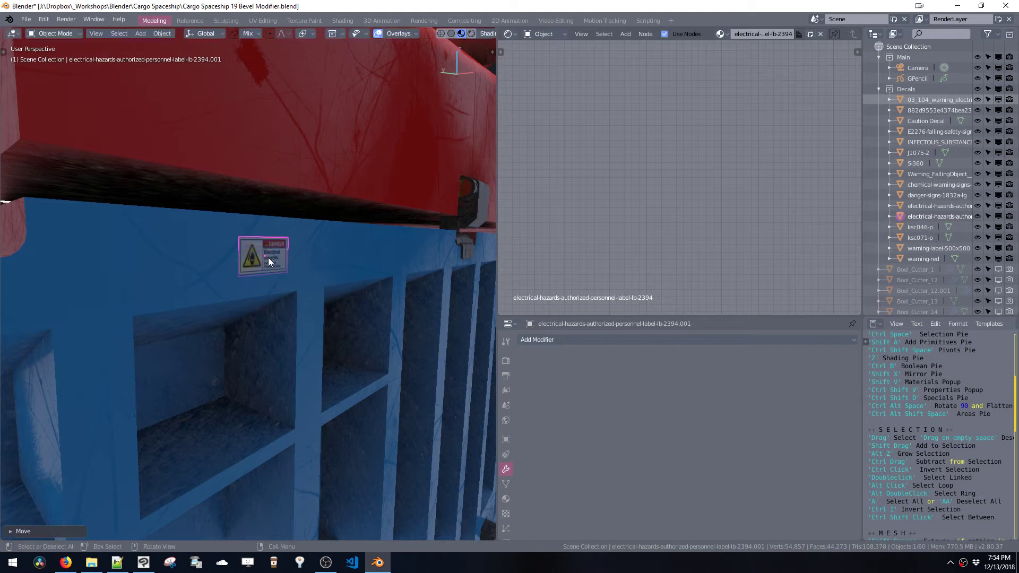
Limit snapping to Face only and enable Align Rotation to Target
click(250, 34)
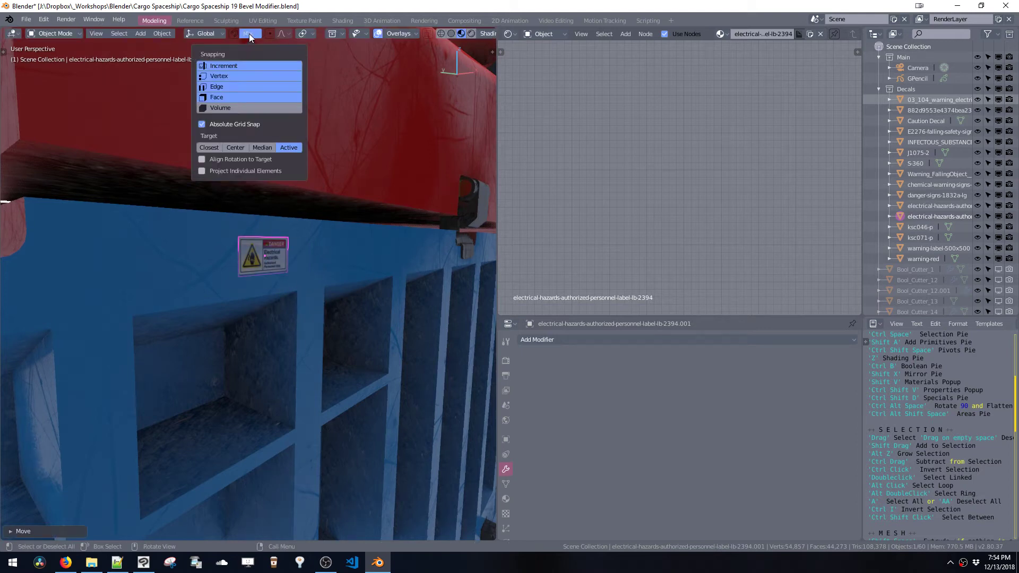
click(219, 97)
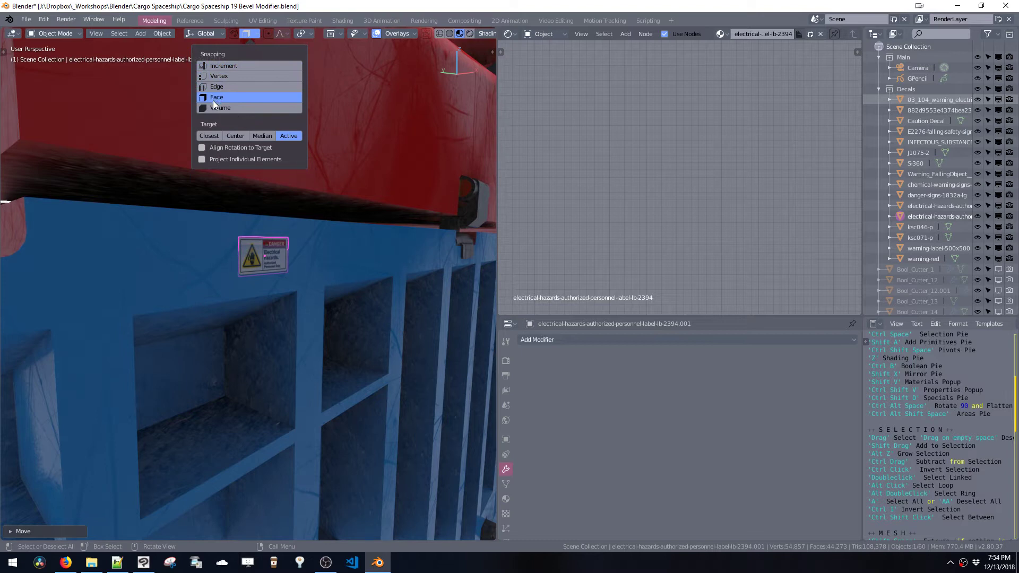
click(202, 147)
Snap the electrical hazards copy onto the side of the red lid, near its front corner beside the first latch
ctrl+middle_drag(321, 324, 315, 354)
shift+middle_drag(265, 271, 326, 263)
scroll(327, 264, down, 6)
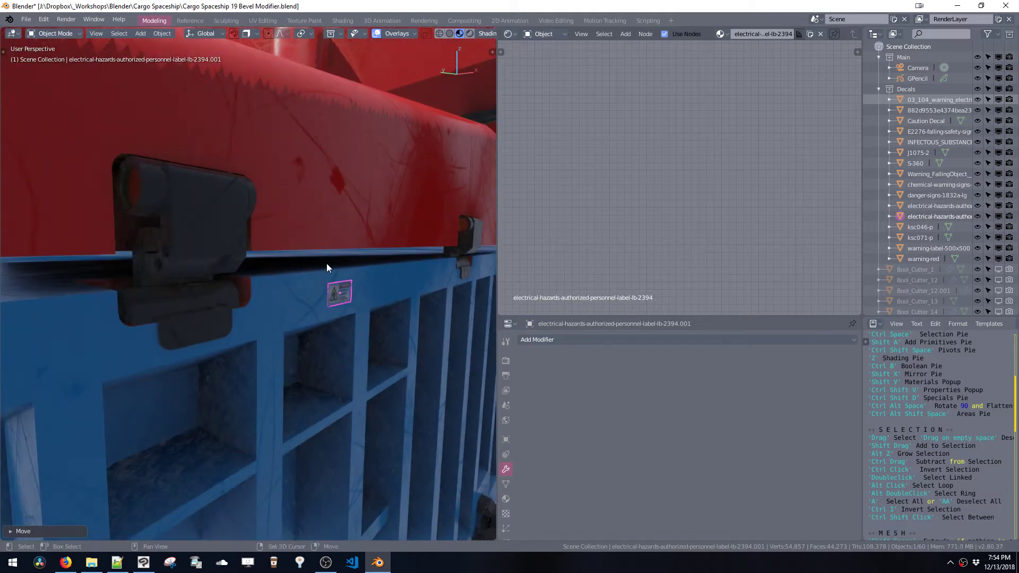
shift+middle_drag(242, 283, 366, 281)
key(g)
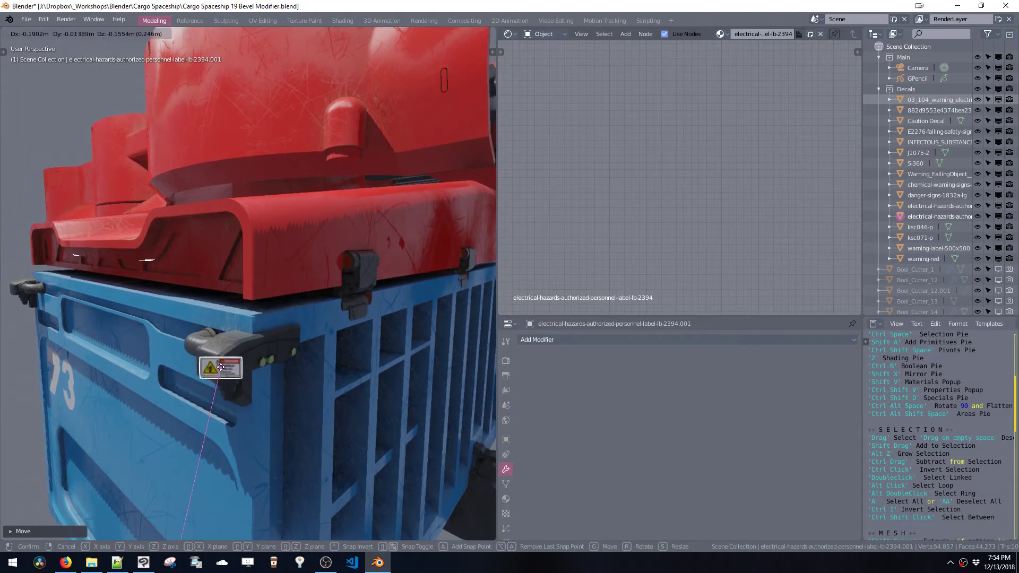
click(285, 268)
middle_drag(296, 255, 241, 364)
key(KP_Decimal)
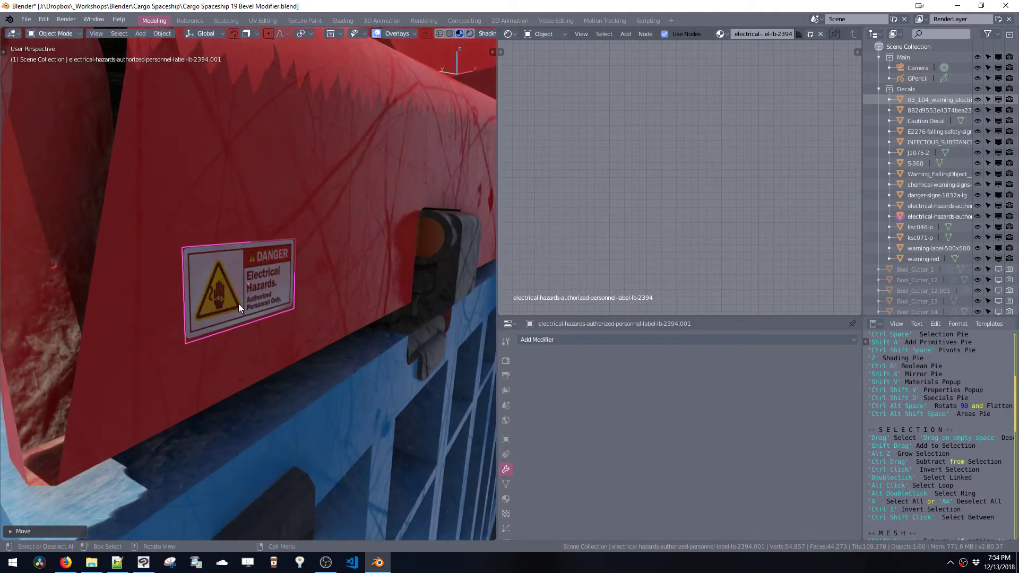
Select the row of original decal planes, offset all their faces about -0.0002 m along global Y in Edit Mode, and return to Object Mode
middle_drag(224, 277, 269, 366)
ctrl+middle_drag(263, 259, 145, 205)
drag(139, 197, 223, 282)
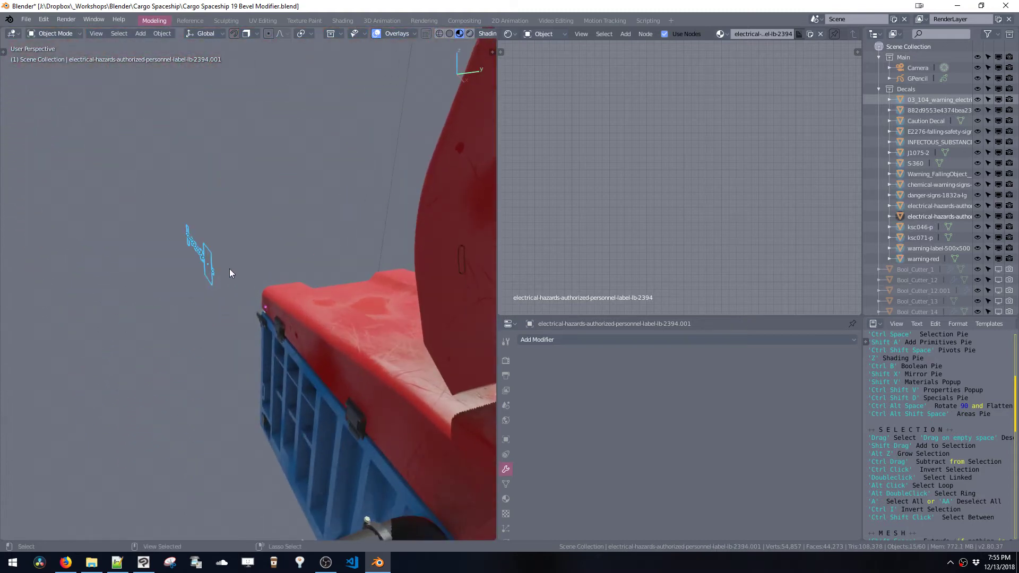
key(KP_Decimal)
middle_drag(234, 272, 286, 297)
key(Tab)
click(275, 274)
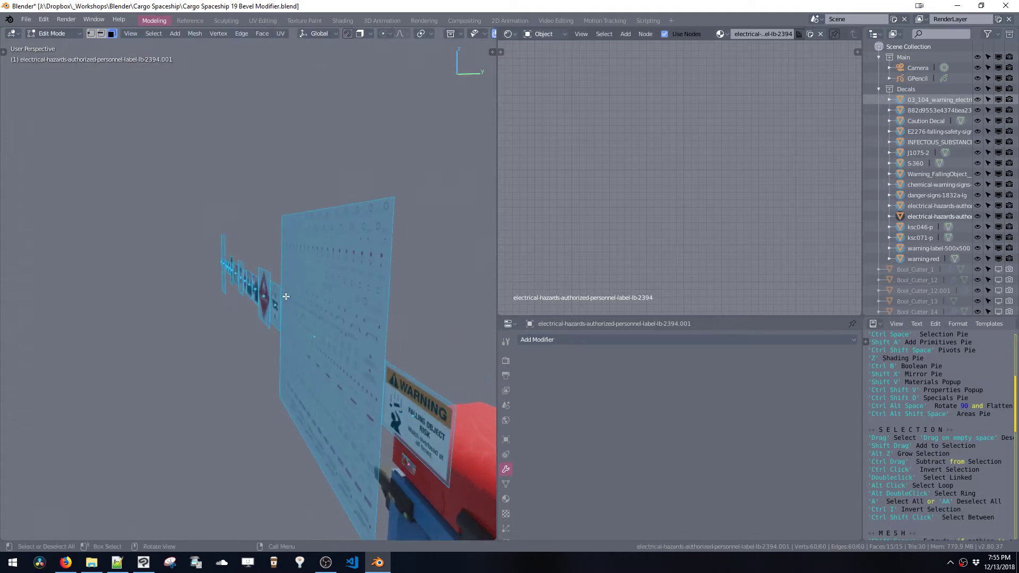
key(g)
key(y)
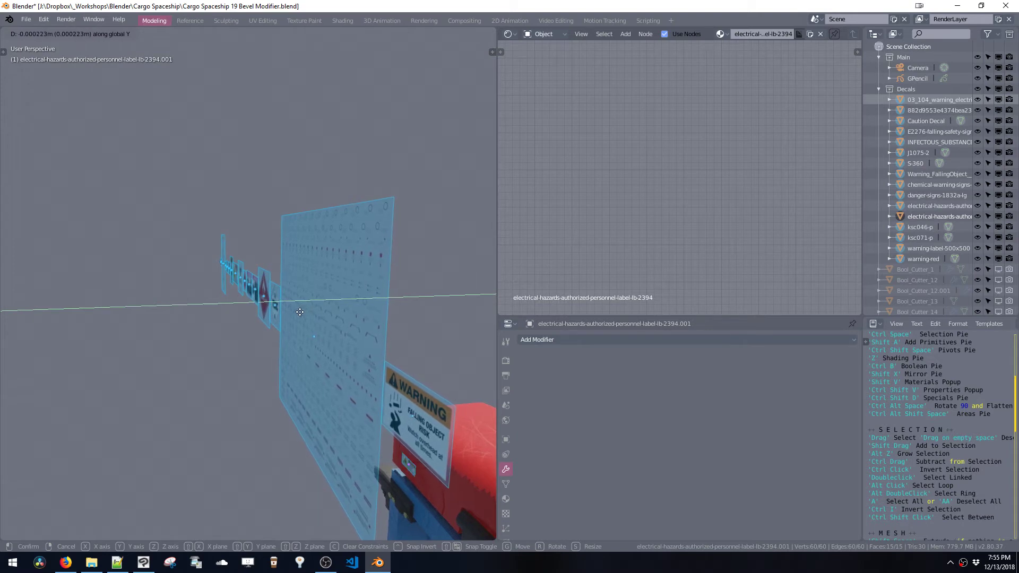
click(300, 312)
middle_drag(398, 447, 446, 404)
key(Tab)
Lower the electrical hazards decal on the red lid slightly along the Z axis
ctrl+middle_click(378, 425)
scroll(400, 536, down, 5)
shift+middle_drag(255, 282, 170, 169)
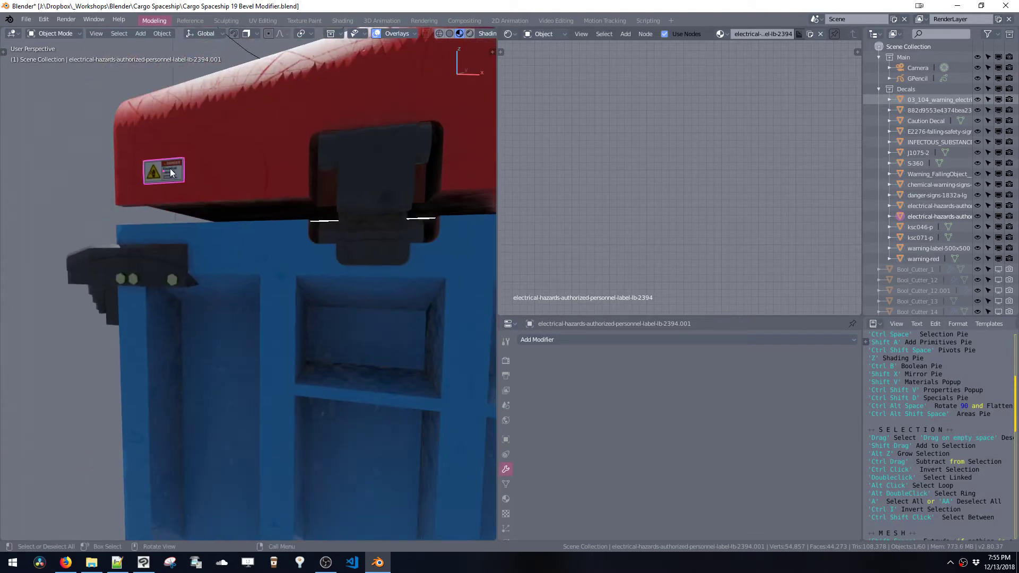
key(g)
key(z)
click(170, 186)
Place two more linked copies of the electrical hazards decal, one on the container's upper blue rail and one on its lower rail
scroll(313, 319, down, 3)
shift+middle_drag(321, 344, 209, 225)
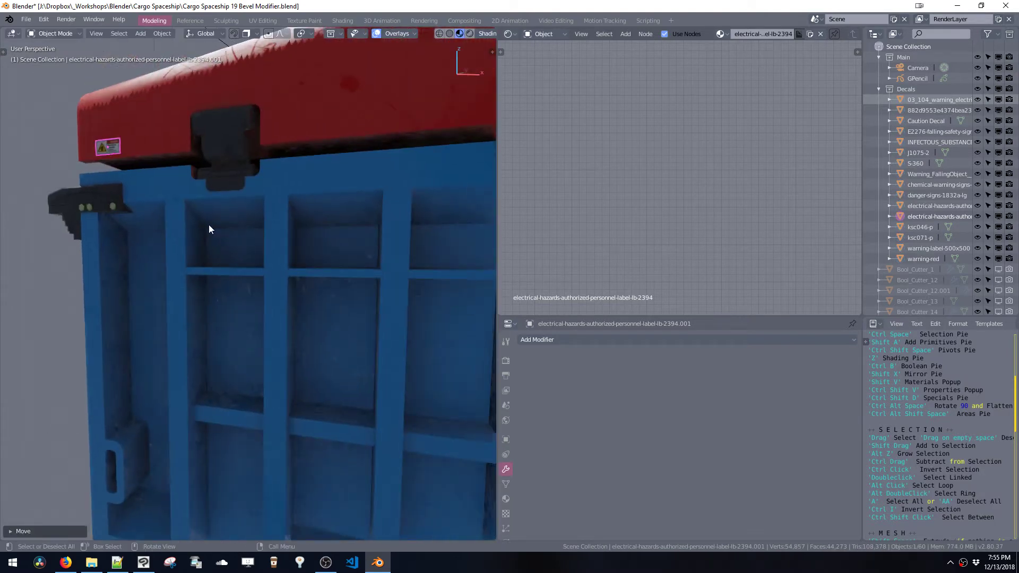
key(shift+d)
click(383, 197)
middle_drag(384, 197, 341, 318)
key(alt+d)
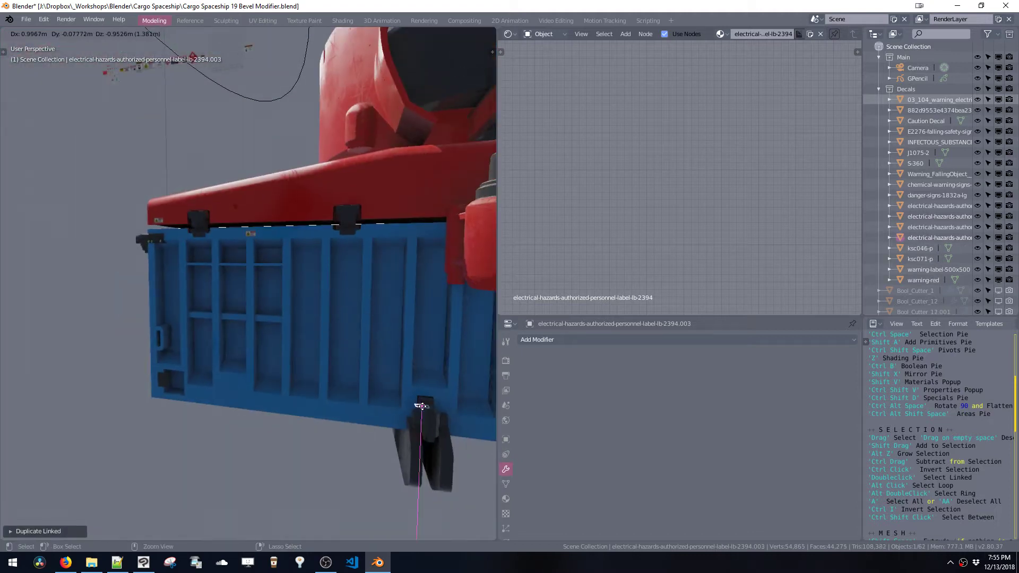
click(381, 417)
Move the upper-rail electrical hazards copy along the container to the end near the red arm
middle_drag(383, 414, 215, 295)
click(314, 312)
key(g)
click(373, 302)
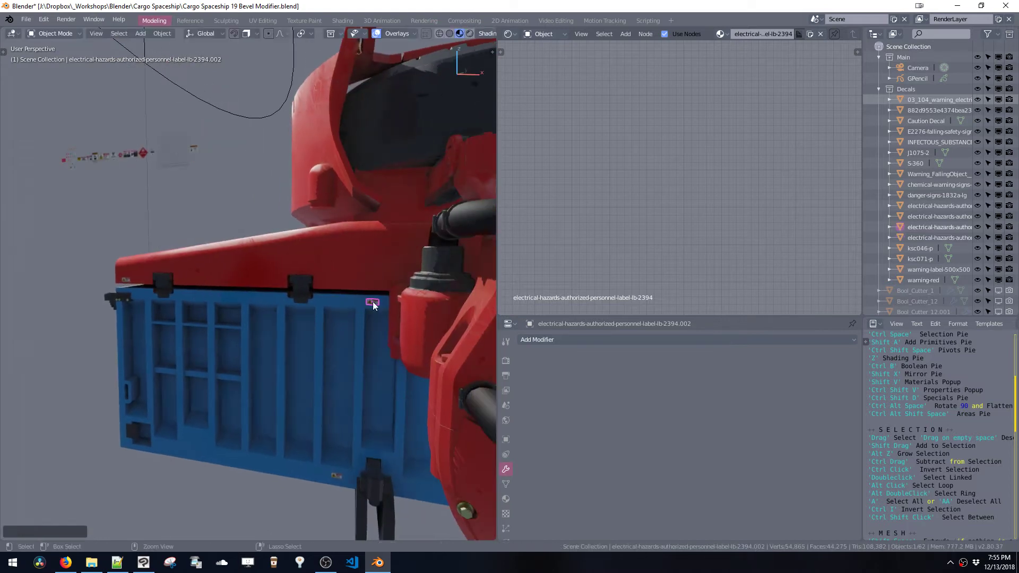
Make a linked duplicate of the red flammable liquid diamond and snap it onto the container's front face beside the number 73
middle_drag(213, 215, 249, 231)
ctrl+middle_drag(249, 232, 202, 187)
shift+middle_drag(160, 140, 276, 218)
click(204, 136)
scroll(290, 239, down, 6)
key(shift+d)
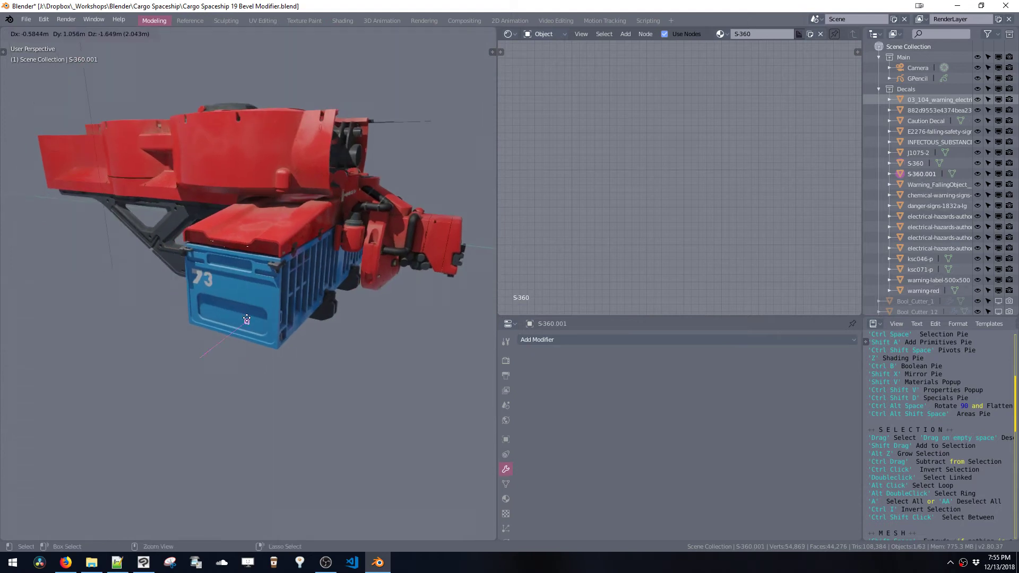
ctrl+click(257, 296)
Enlarge the flammable liquid diamond on the container's front face so it spans the flat area between the recesses
key(KP_Decimal)
scroll(299, 425, down, 5)
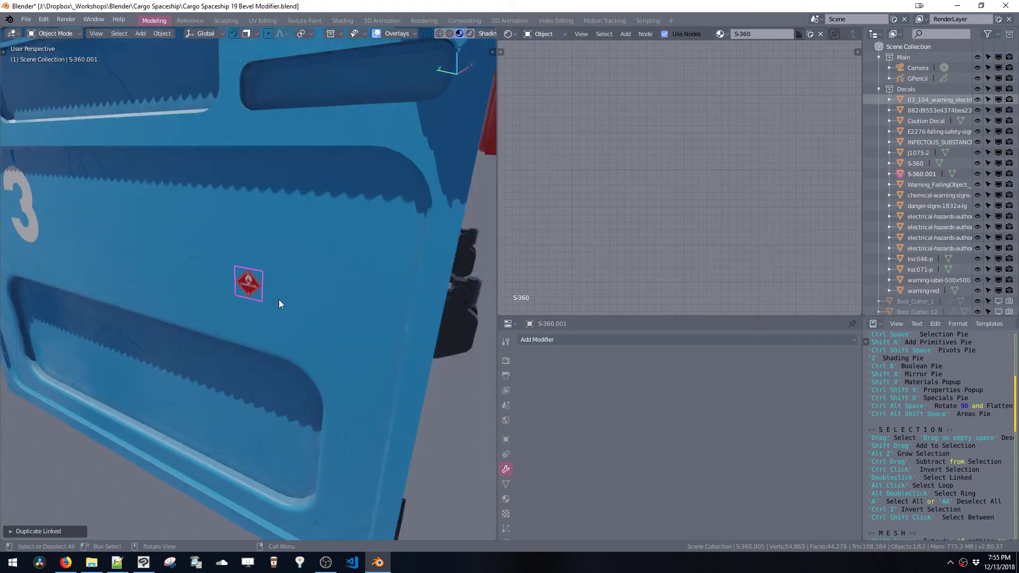
key(s)
click(344, 371)
scroll(350, 404, down, 4)
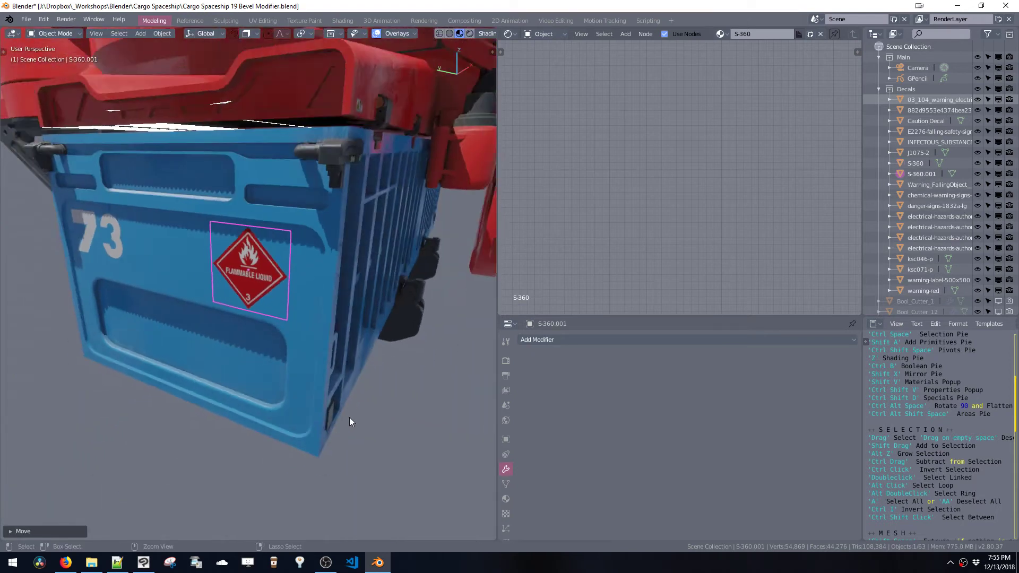
Place a linked copy of the infectious substance decal between the number 73 and the flammable liquid diamond, and enlarge it
mouse_move(337, 364)
middle_down()
mouse_move(329, 413)
mouse_move(238, 338)
mouse_move(258, 183)
mouse_move(261, 243)
mouse_move(312, 298)
mouse_move(342, 412)
mouse_move(320, 371)
middle_up()
click(315, 252)
key(shift+d)
click(212, 409)
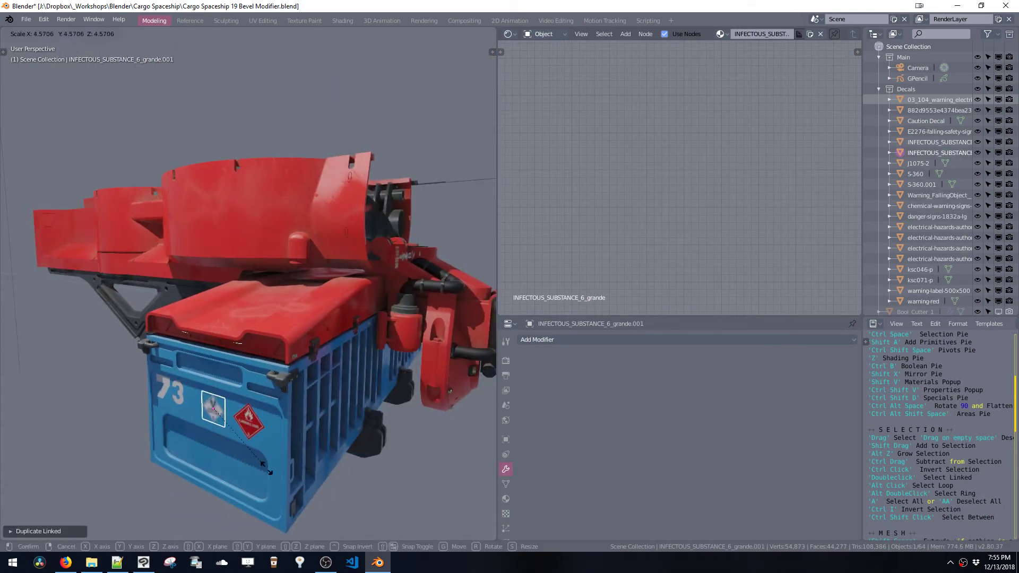
Place a linked copy of the flammable material danger sign on the lid's first black latch and resize it
middle_drag(251, 435, 202, 281)
click(202, 218)
key(shift+d)
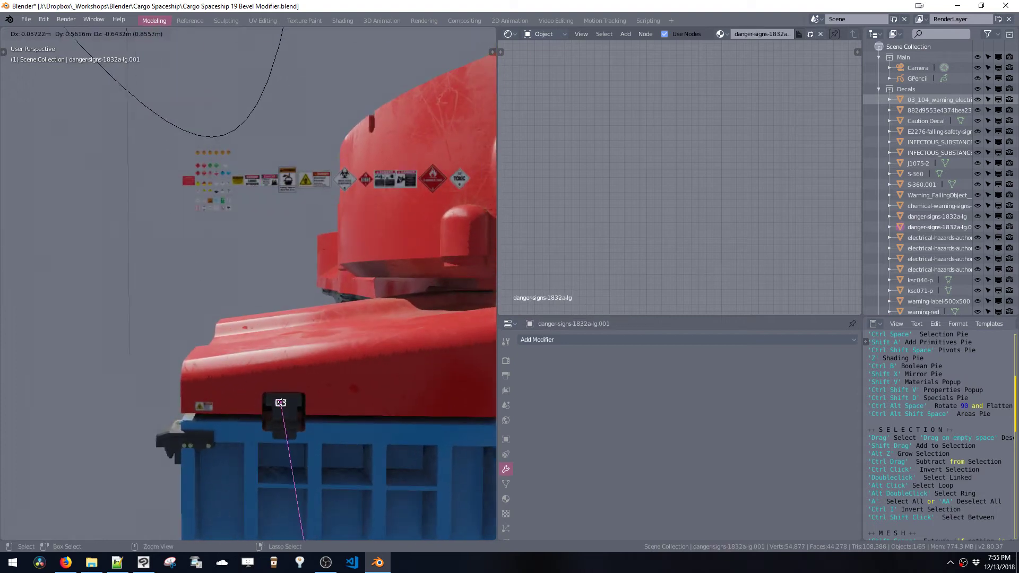
ctrl+click(281, 402)
key(KP_Decimal)
key(s)
click(258, 384)
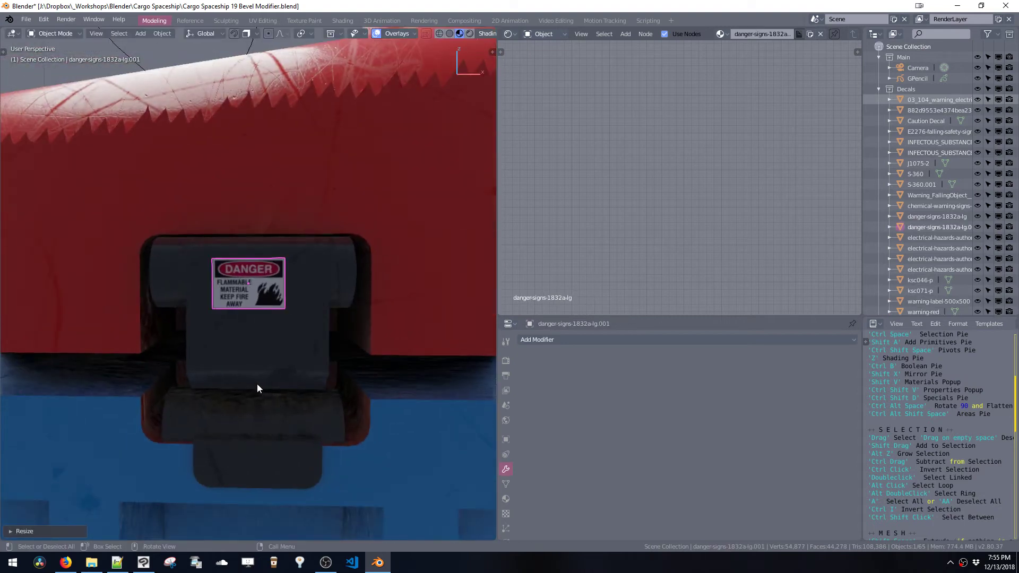
Move the flammable material danger sign from the latch onto the blue vertical post beside the container's upper recess
ctrl+middle_drag(248, 365, 243, 411)
shift+middle_drag(242, 412, 266, 191)
key(g)
click(182, 296)
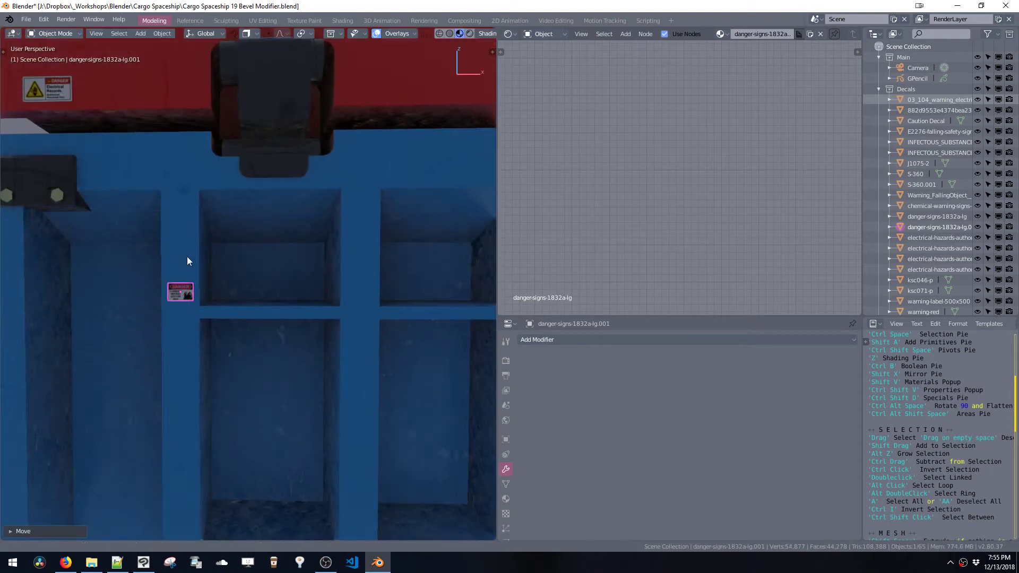
Place a linked copy of the Falling Objects Hard Hat Area sign on the red joint beside the black pipe, and enlarge it
ctrl+middle_drag(187, 256, 274, 462)
mouse_move(228, 284)
middle_down()
mouse_move(269, 306)
mouse_move(236, 284)
middle_up()
shift+middle_drag(282, 207, 260, 263)
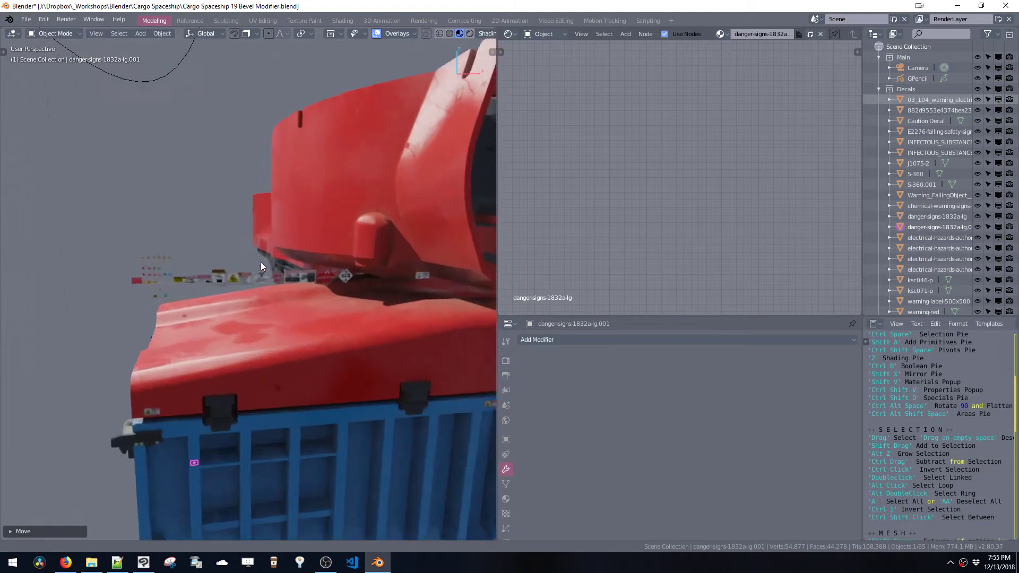
scroll(260, 262, up, 3)
ctrl+middle_drag(187, 320, 253, 303)
key(alt+d)
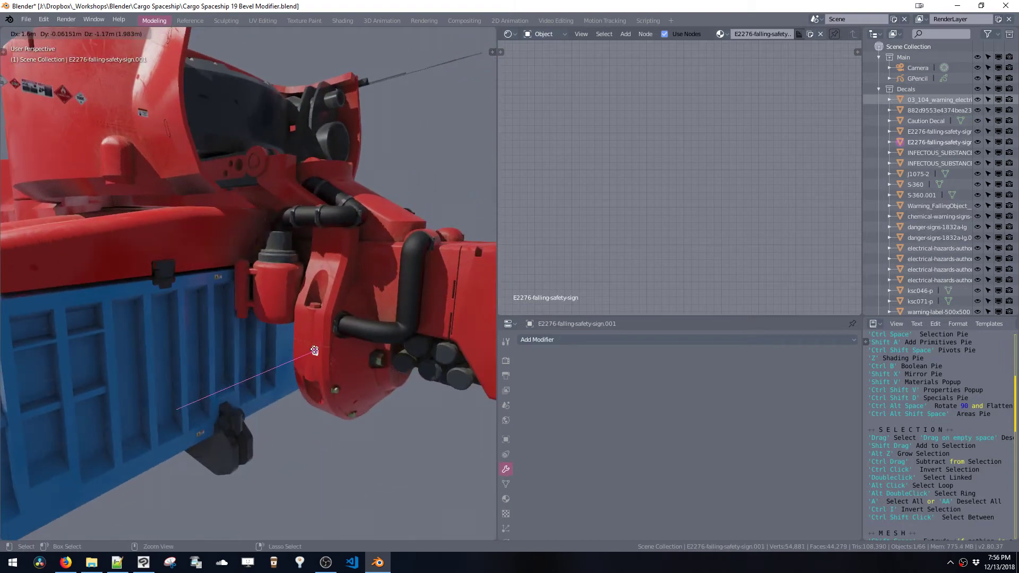
click(317, 340)
key(KP_Decimal)
key(s)
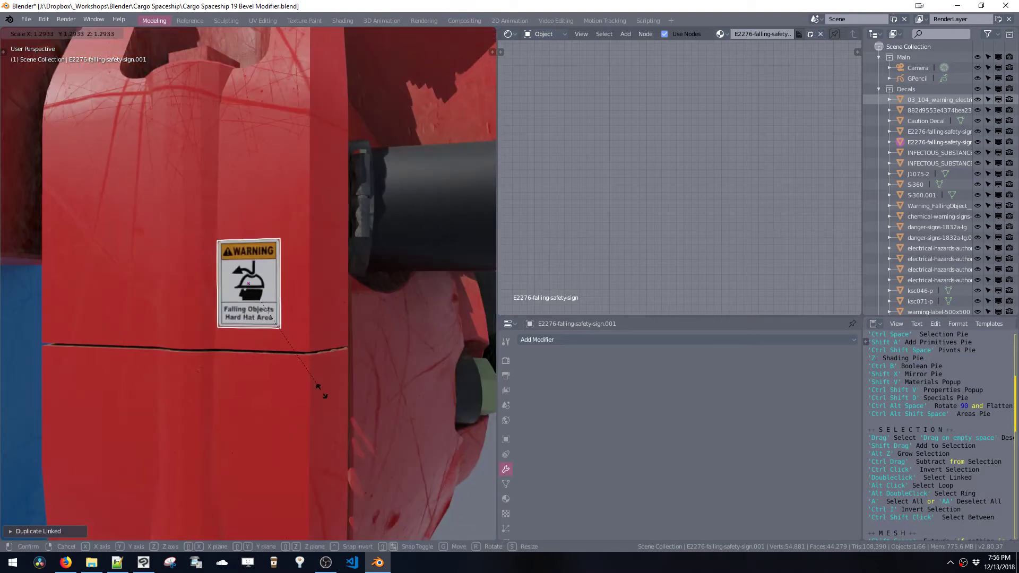
click(324, 394)
Shift the falling objects sign along the Y and Z axes to sit above the joint's dark seam, near the pipe-side edge
key(g)
key(y)
click(290, 338)
middle_drag(292, 337, 303, 311)
key(g)
key(z)
click(300, 319)
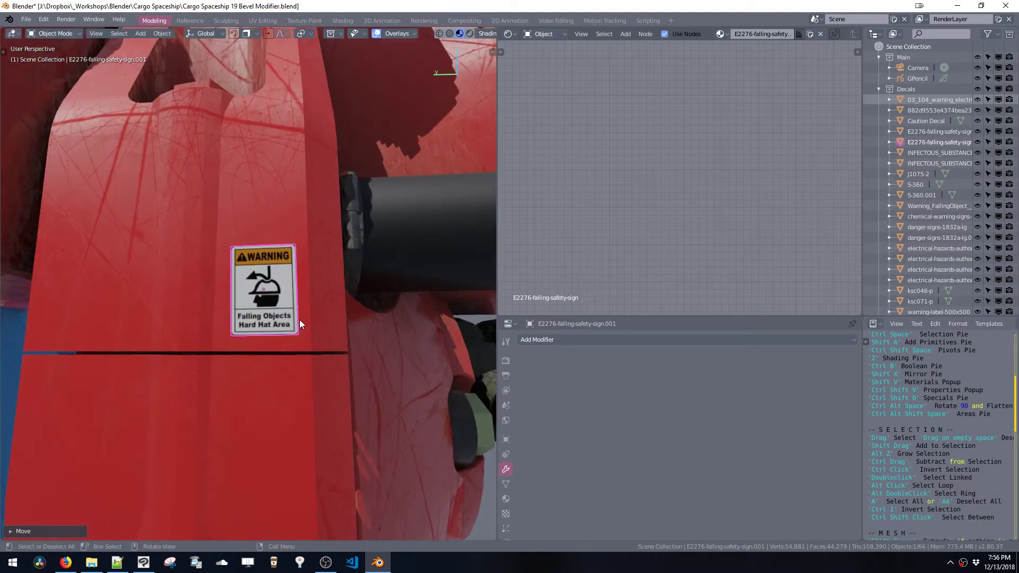
scroll(318, 371, down, 6)
mouse_move(341, 416)
middle_down()
mouse_move(203, 290)
mouse_move(277, 421)
mouse_move(191, 366)
mouse_move(330, 402)
middle_up()
click(126, 388)
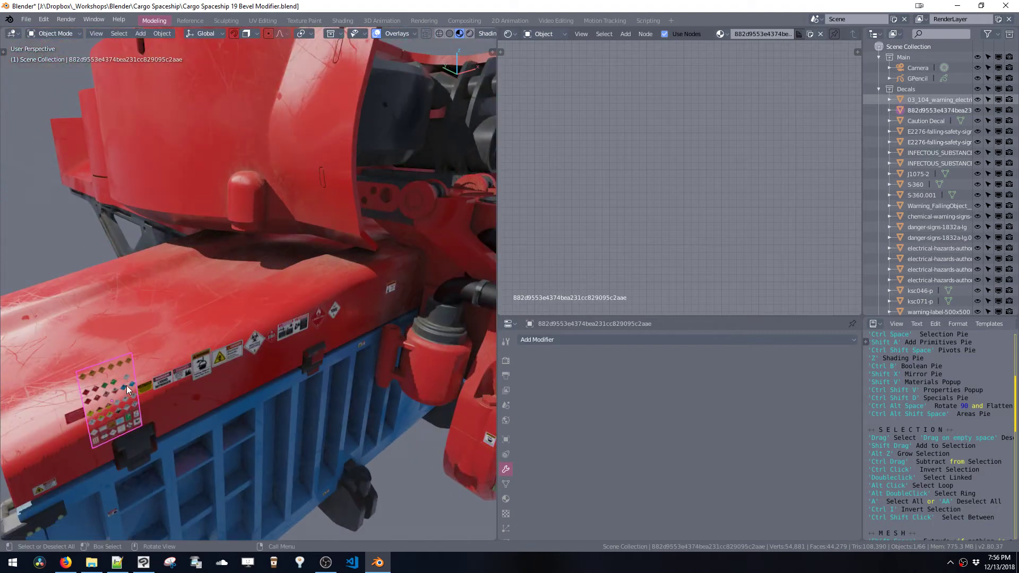
middle_drag(126, 385, 219, 311)
scroll(173, 345, down, 2)
key(KP_Decimal)
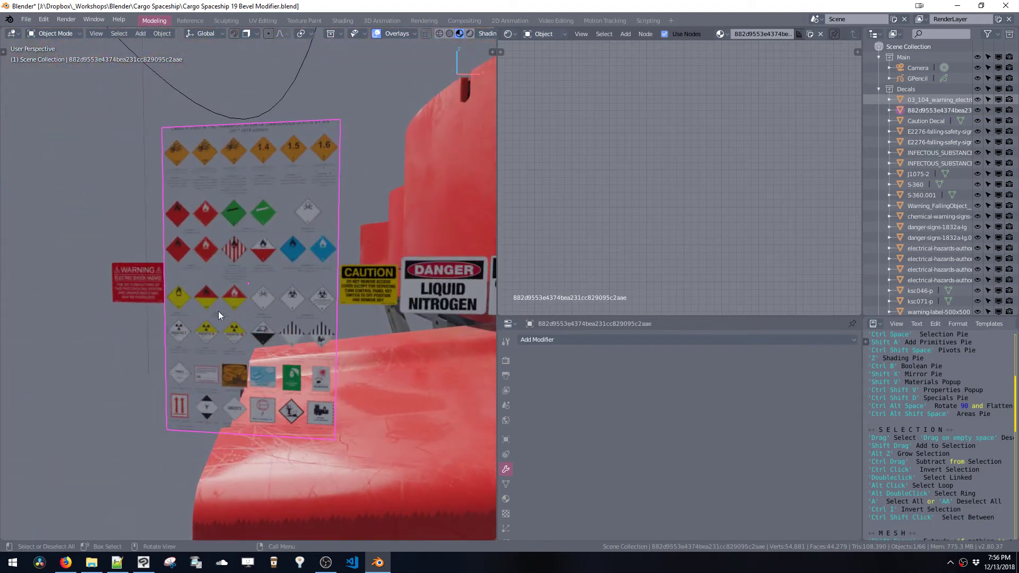
scroll(245, 257, down, 3)
middle_drag(301, 439, 298, 262)
key(shift+d)
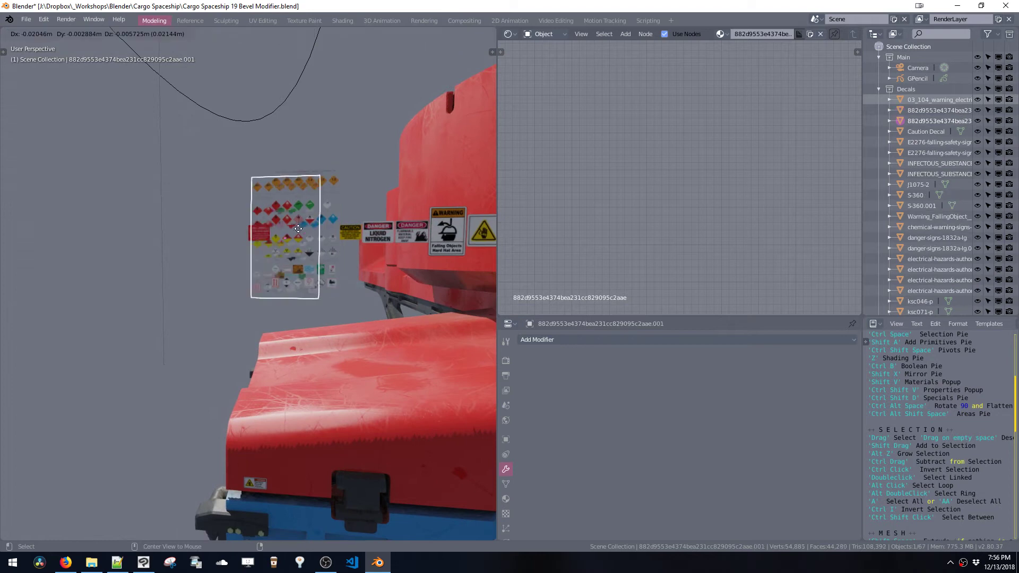
click(139, 359)
shift+middle_drag(162, 375, 237, 375)
key(ctrl+space)
click(164, 284)
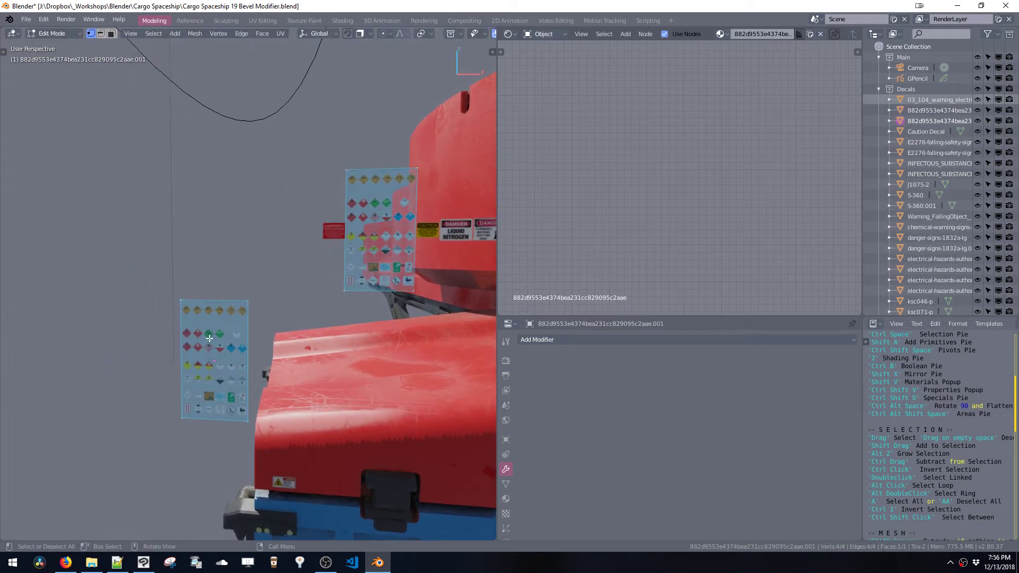
key(ctrl+space)
click(227, 396)
key(x)
Duplicate the hazard label sheet as an independent copy and place it in the empty space beside the original
click(365, 253)
middle_drag(365, 253, 367, 258)
key(shift+d)
click(126, 370)
shift+middle_drag(127, 371, 263, 409)
scroll(221, 371, up, 4)
In Edit Mode, add two horizontal loop cuts to the duplicated sheet, below and above the third row of diamonds
key(Tab)
click(291, 296)
scroll(287, 353, up, 3)
middle_drag(250, 292, 302, 282)
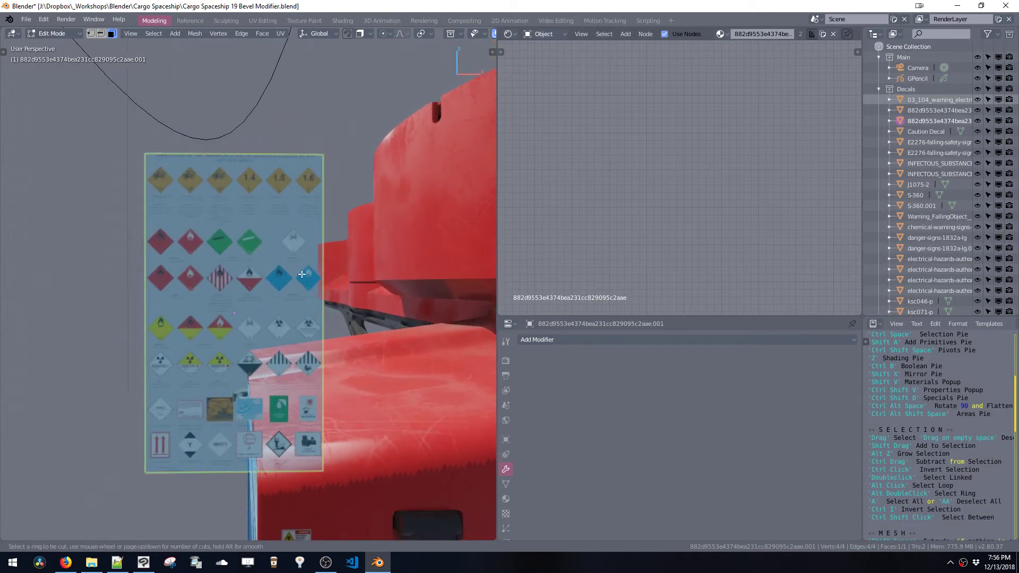
click(313, 256)
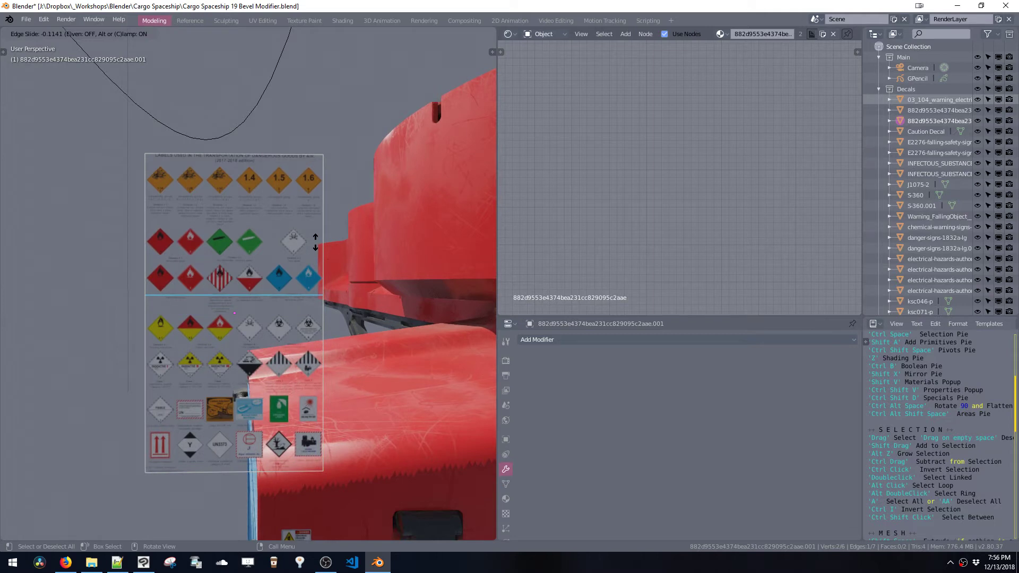
click(319, 240)
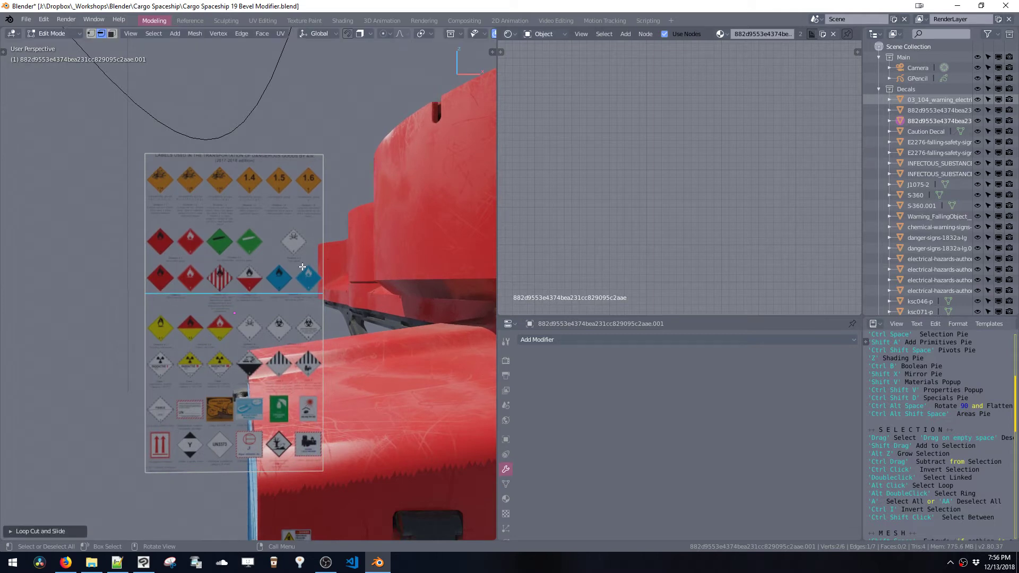
click(312, 260)
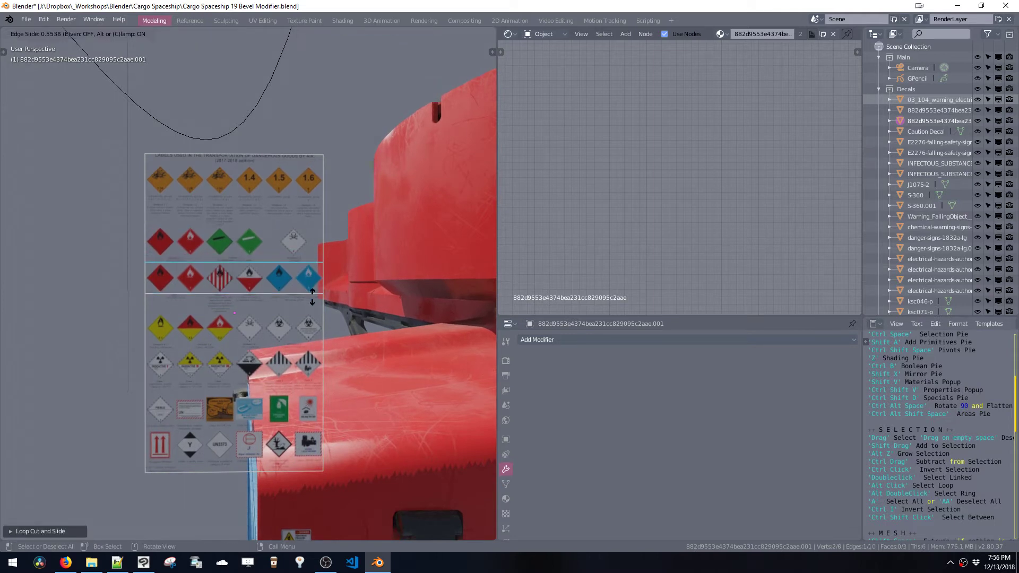
click(313, 297)
Add five vertical loop cuts to the sheet, one between each pair of neighbouring label columns
click(267, 282)
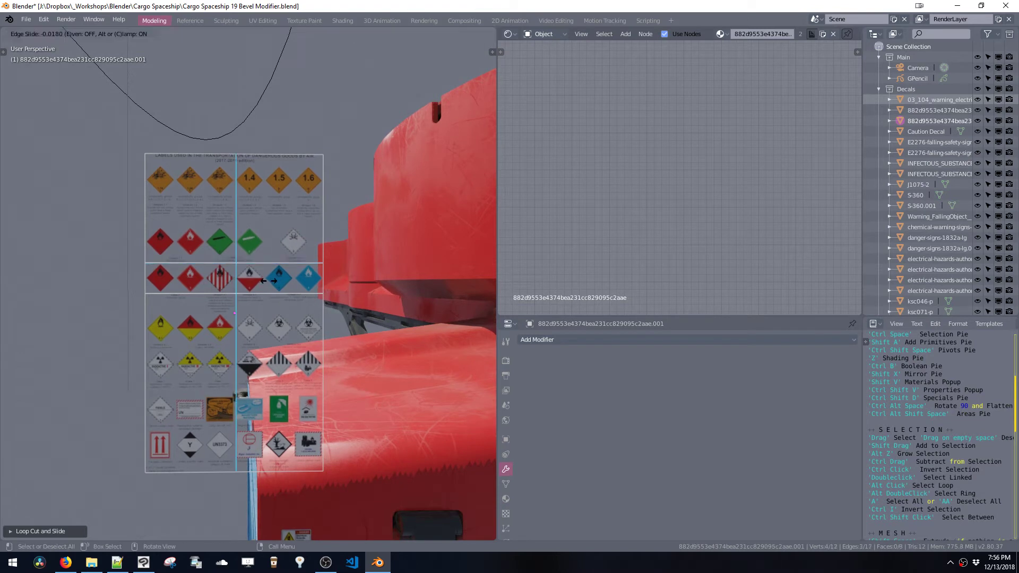
click(268, 281)
click(266, 282)
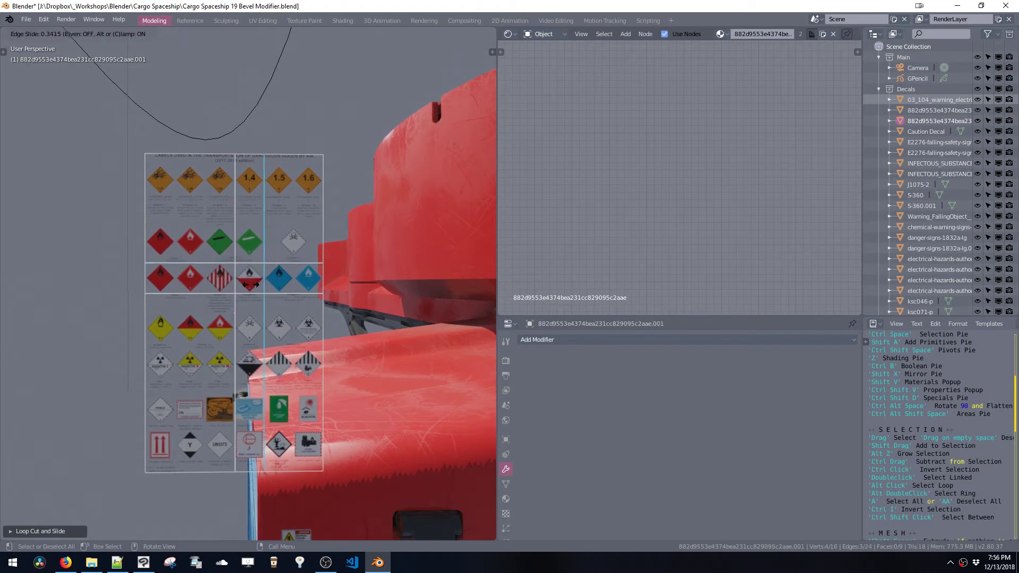
click(265, 282)
click(290, 282)
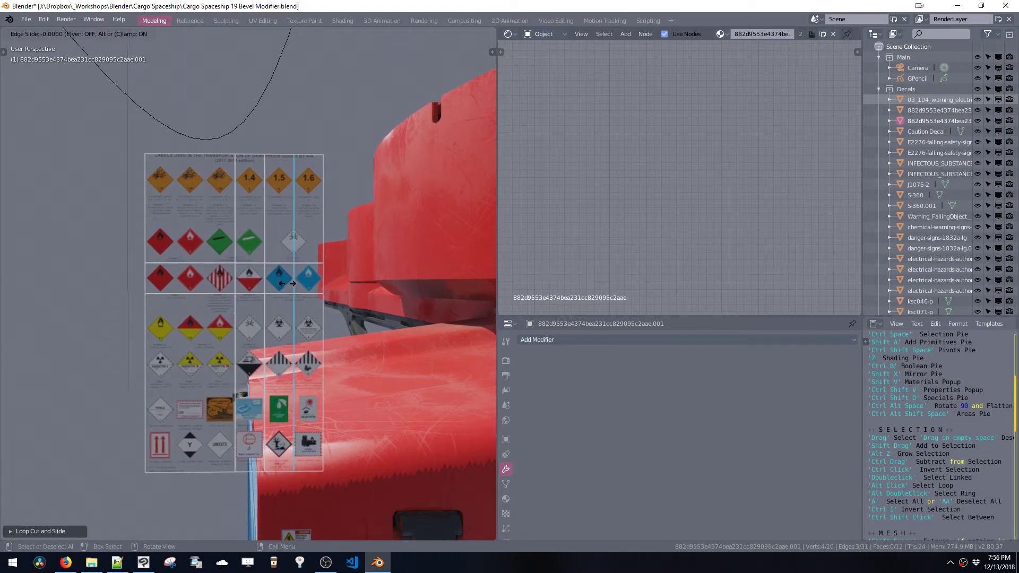
click(288, 284)
click(205, 283)
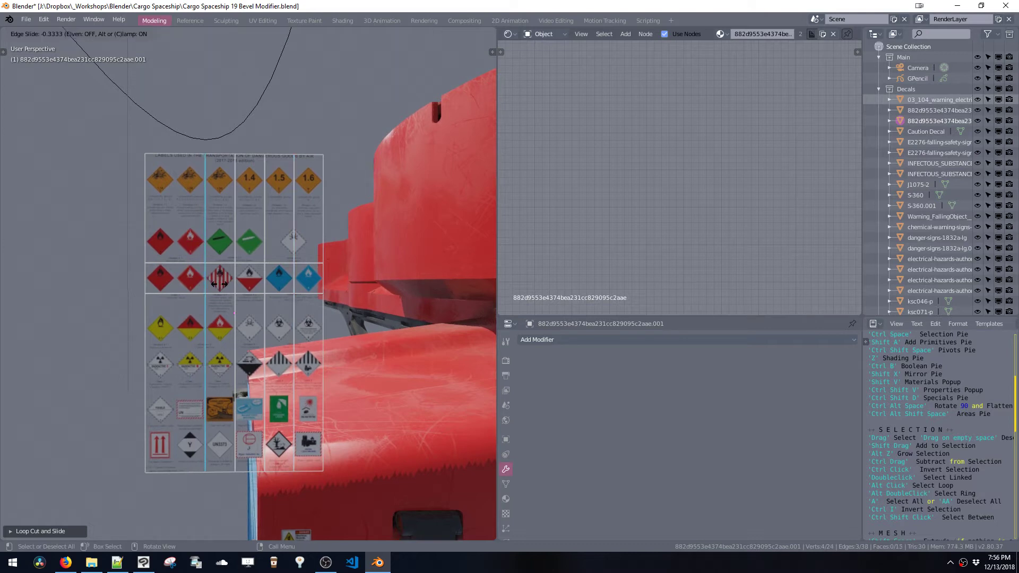
click(220, 285)
click(174, 283)
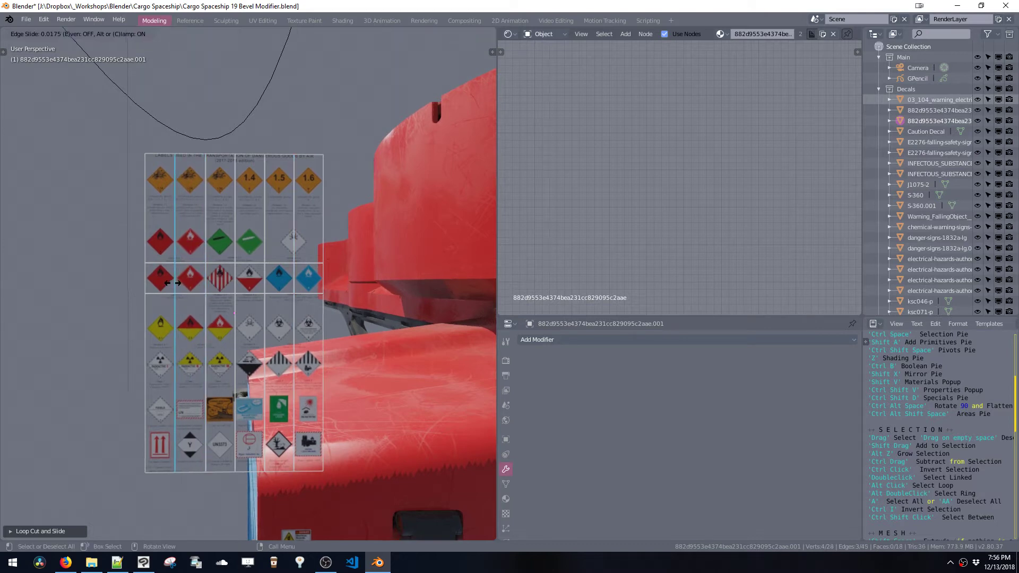
click(173, 283)
Add horizontal loop cuts below and above the fourth row of labels, which starts with the yellow flame diamond
click(187, 313)
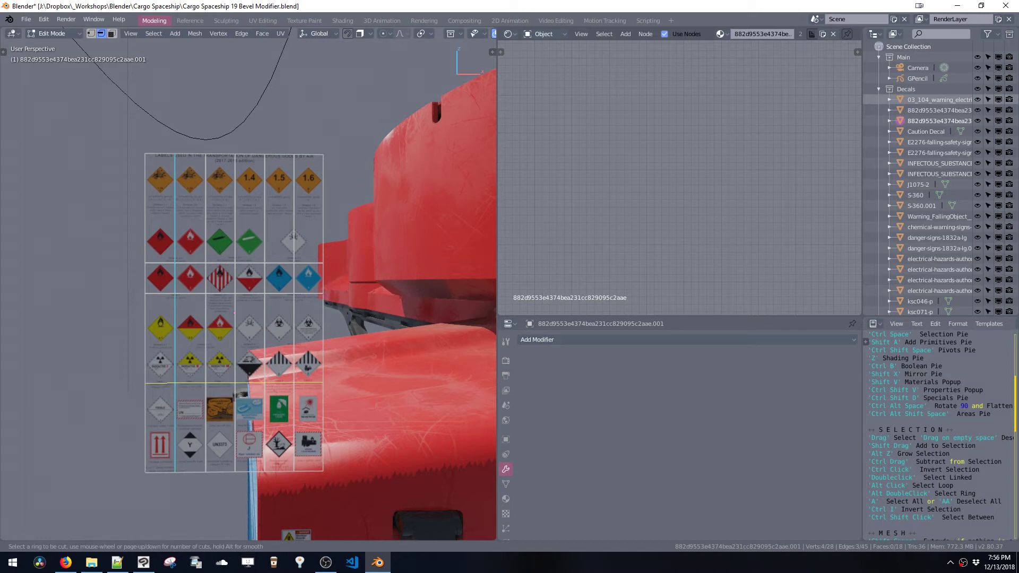
click(209, 311)
click(208, 270)
key(ctrl+r)
click(228, 321)
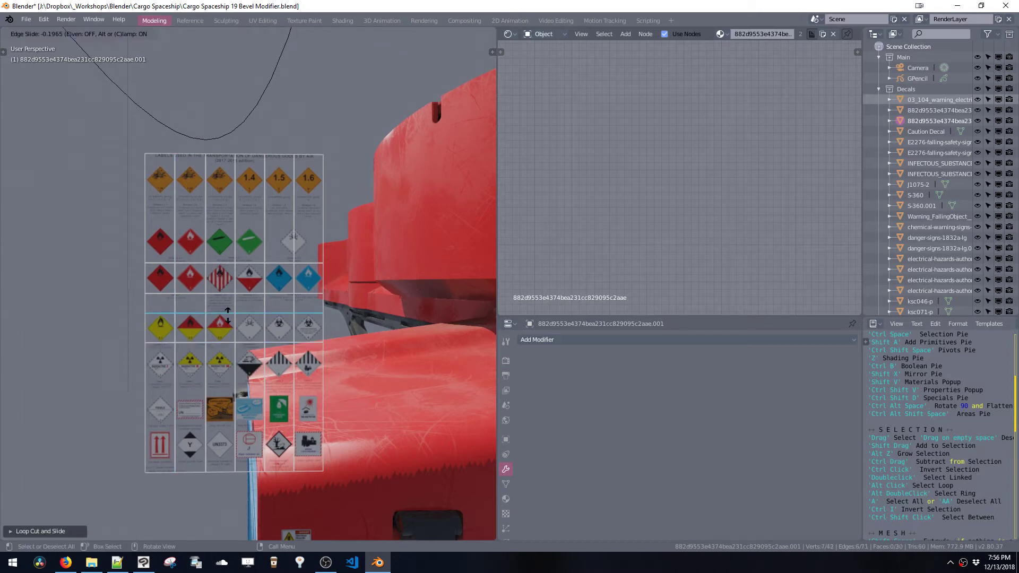
click(228, 316)
Duplicate the face of the fourth row's skull-and-crossbones diamond, place it beside the sheet, and separate it into its own object
key(ctrl+space)
click(297, 343)
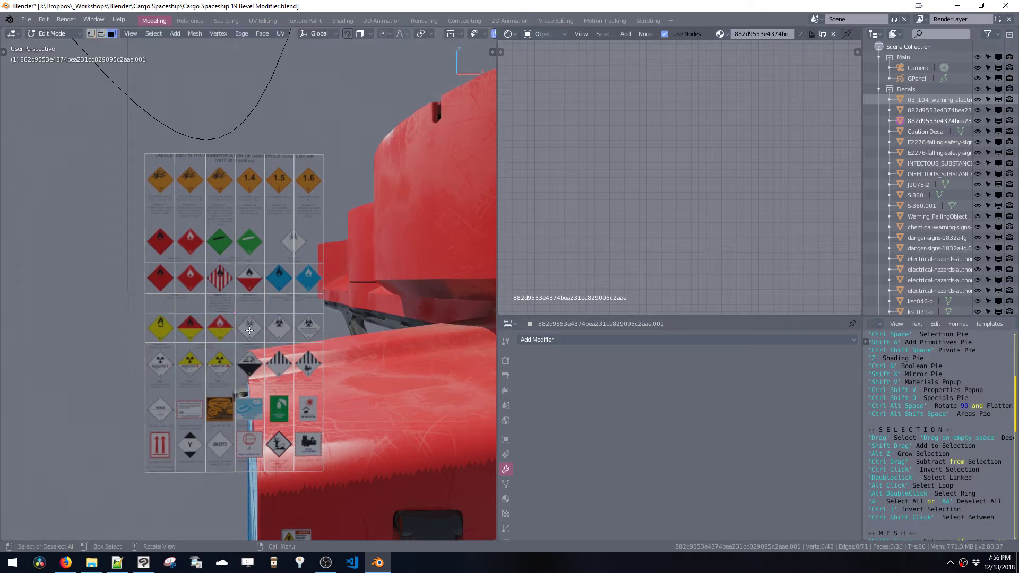
click(250, 328)
middle_drag(246, 356, 295, 365)
key(shift+d)
click(88, 326)
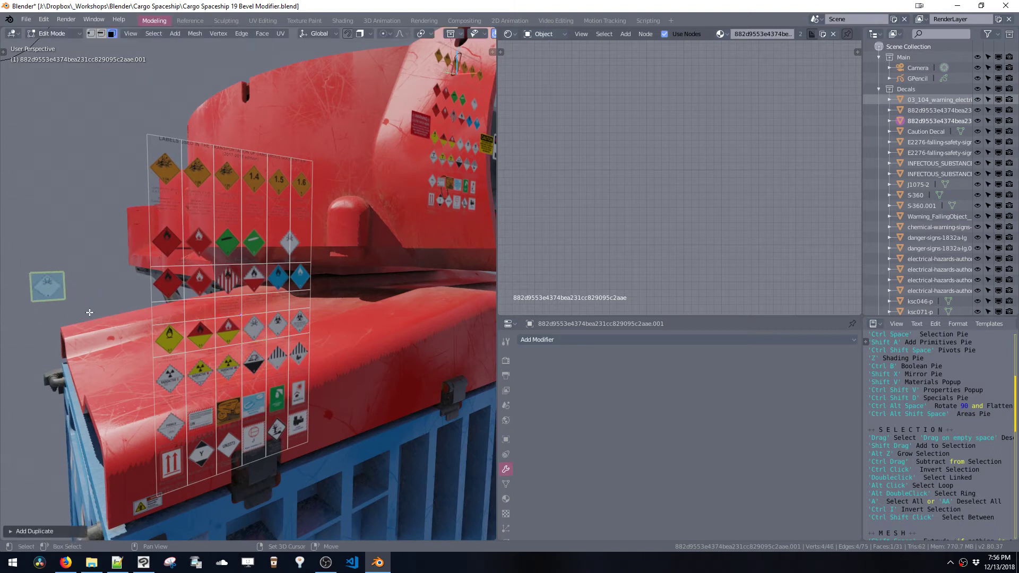
middle_drag(88, 326, 183, 307)
key(p)
click(177, 313)
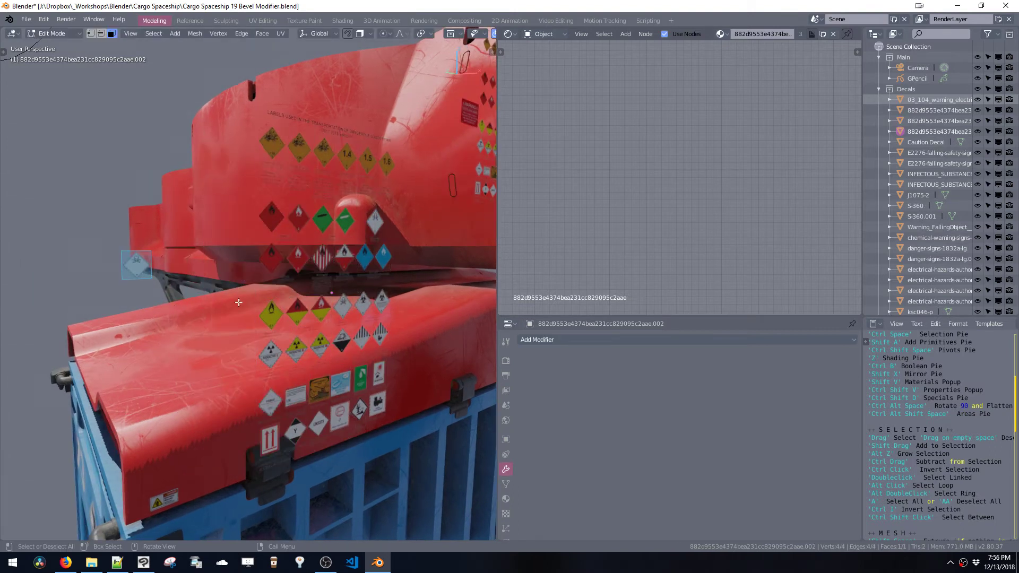
Return to Object Mode and move the separated skull-and-crossbones label along the Y axis, clear of the sheet
middle_drag(233, 289, 222, 305)
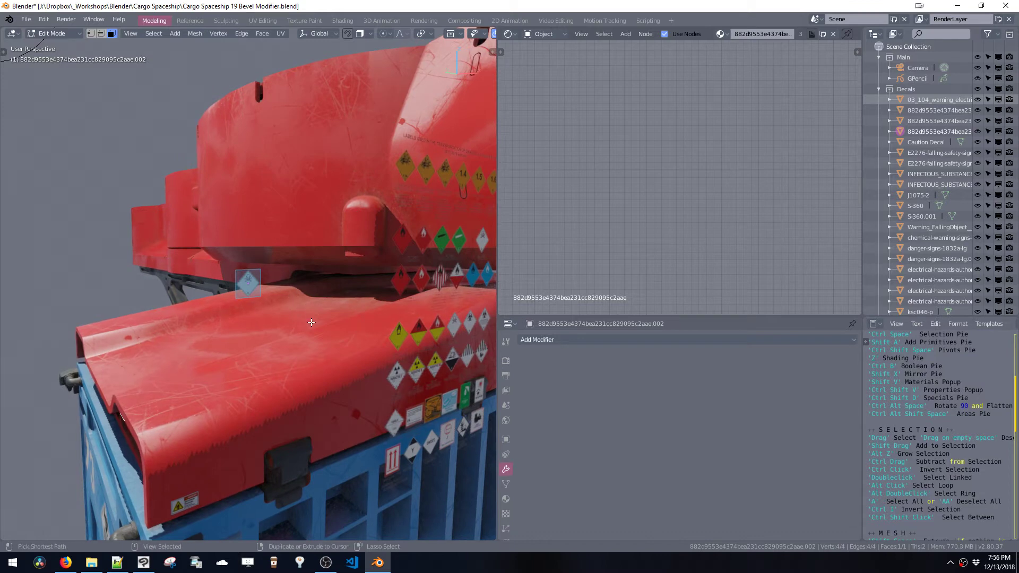
right_click(240, 301)
middle_drag(178, 156, 284, 349)
key(g)
key(y)
click(280, 299)
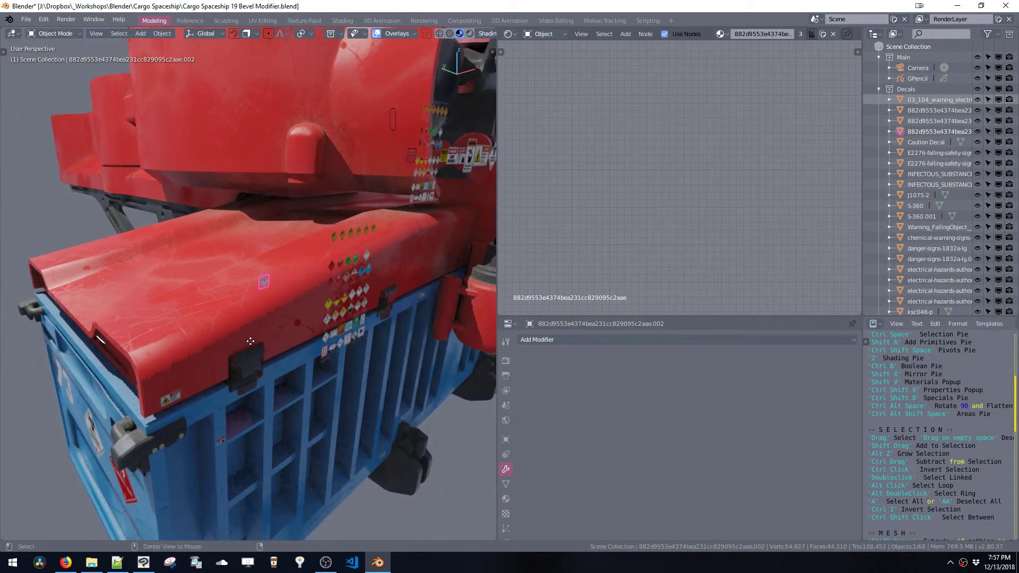
Place a linked copy of the skull-and-crossbones label on the red lid's side between the Electrical Hazards sign and the first latch, and resize it
key(alt+d)
click(209, 388)
key(s)
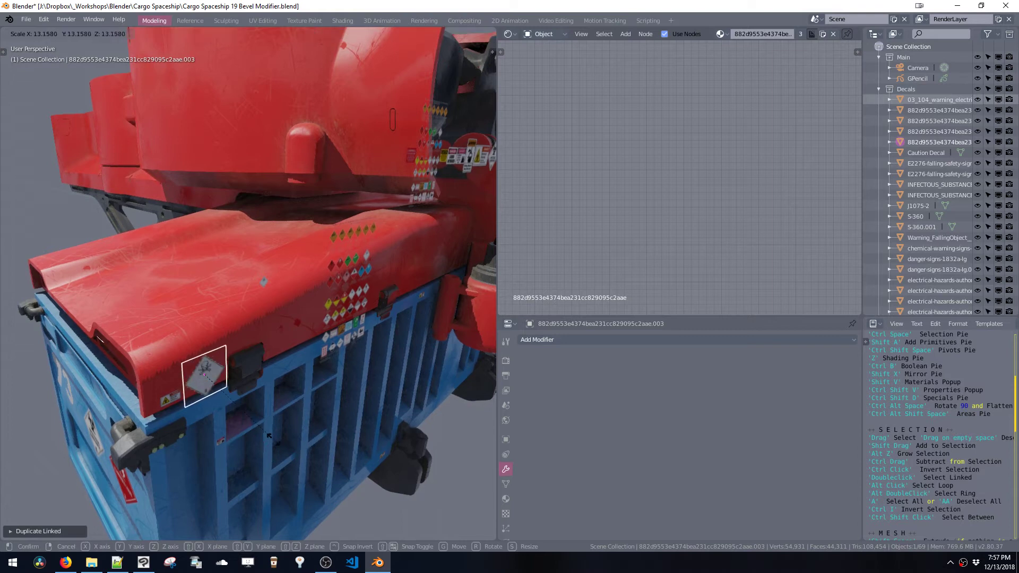
click(250, 420)
key(KP_Decimal)
scroll(200, 352, down, 5)
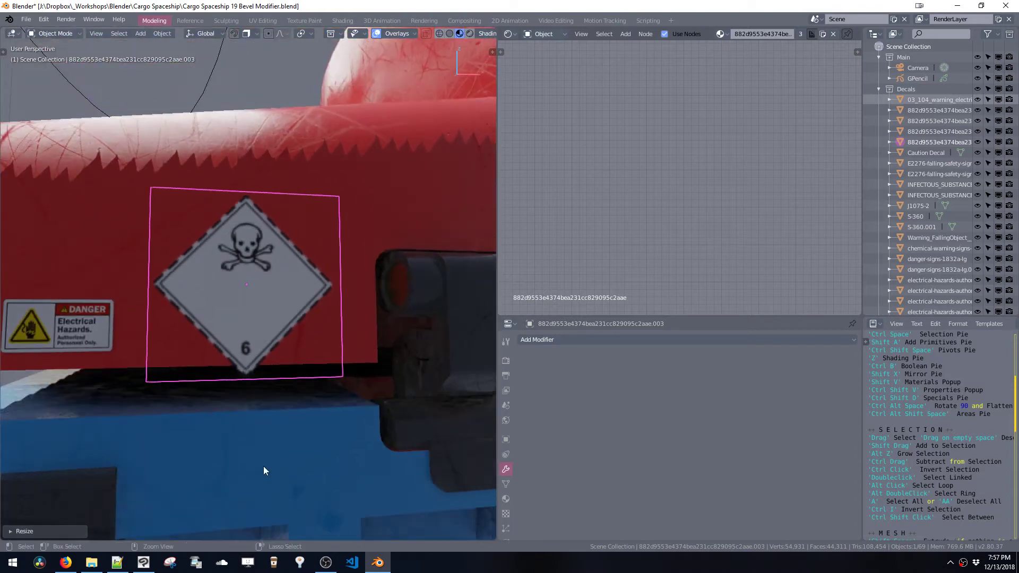
key(s)
click(247, 320)
key(s)
click(250, 340)
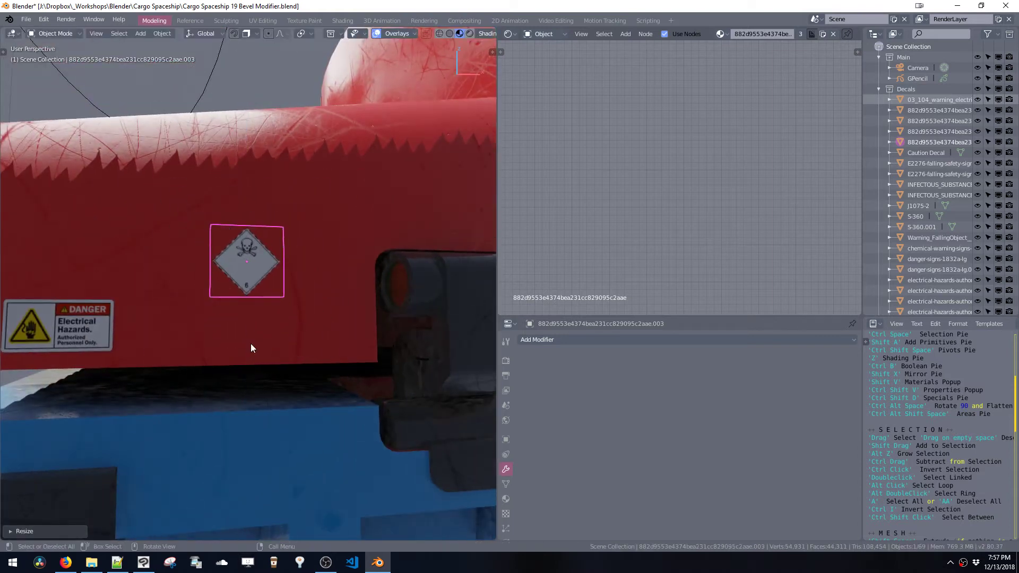
Shift the skull-and-crossbones label down and along the lid so it sits directly beside the Electrical Hazards sign
scroll(250, 355, down, 3)
key(g)
key(z)
click(245, 344)
key(g)
key(y)
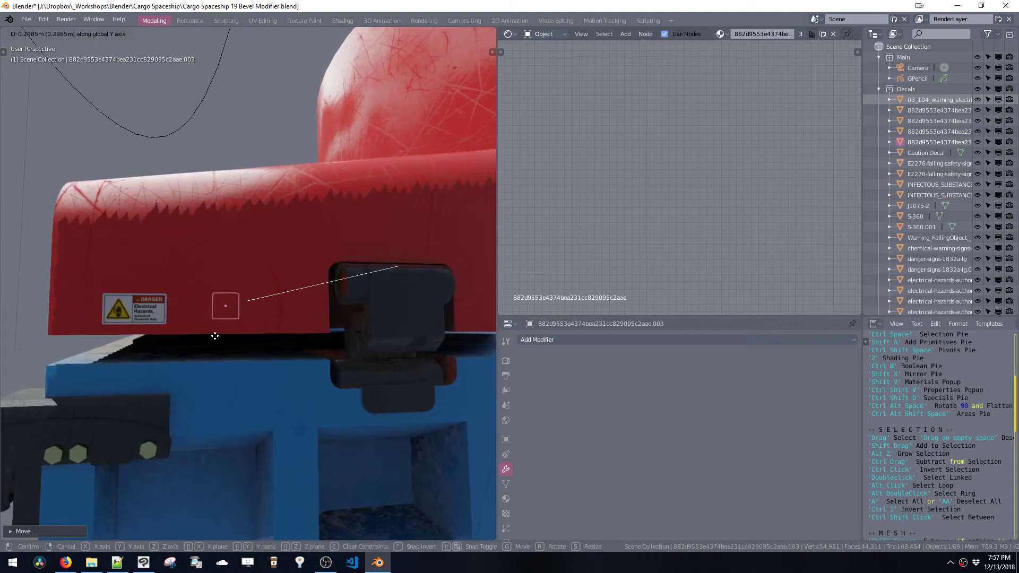
key(z)
key(x)
click(209, 321)
Edit the duplicated label sheet again, adding horizontal loop cuts above and below the sixth row of labels
ctrl+middle_drag(209, 322, 293, 266)
click(291, 266)
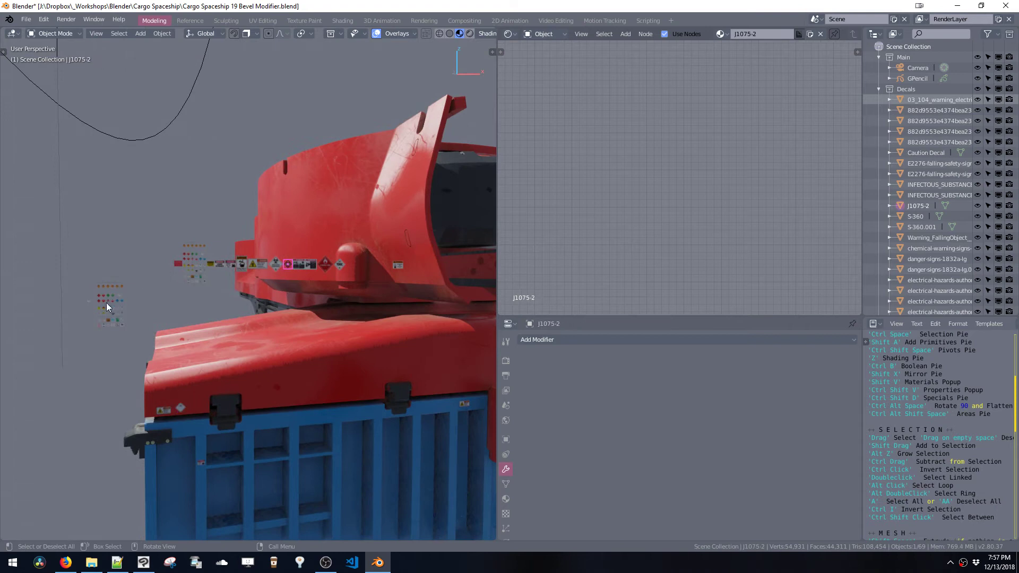
key(KP_Decimal)
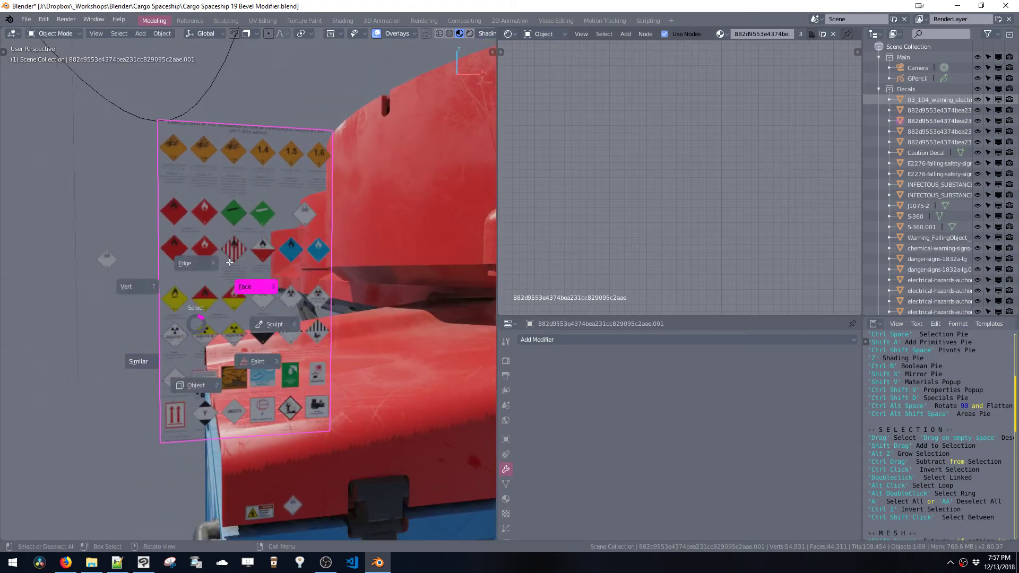
key(Tab)
click(179, 302)
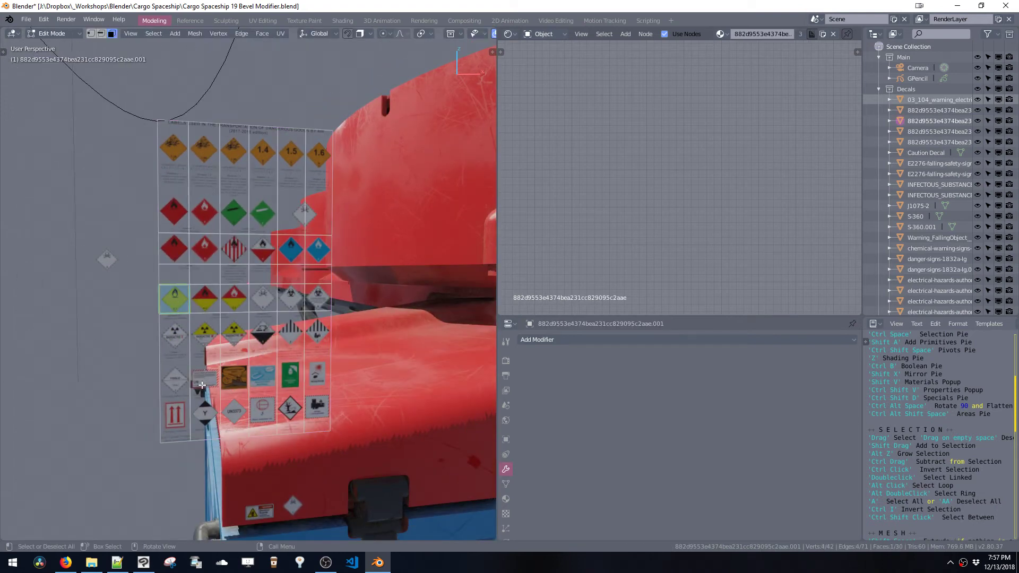
key(ctrl+r)
click(215, 362)
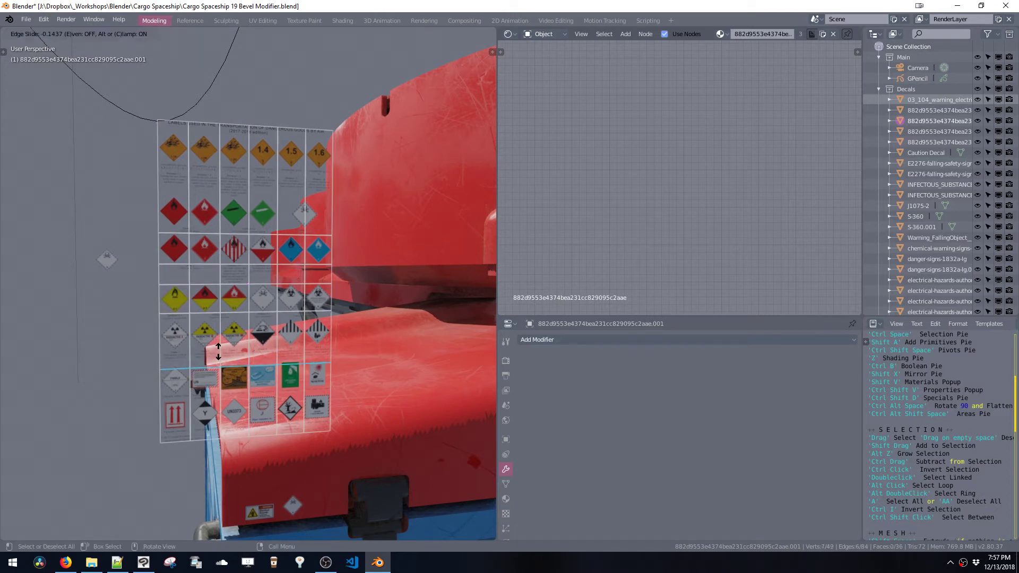
click(218, 352)
click(220, 393)
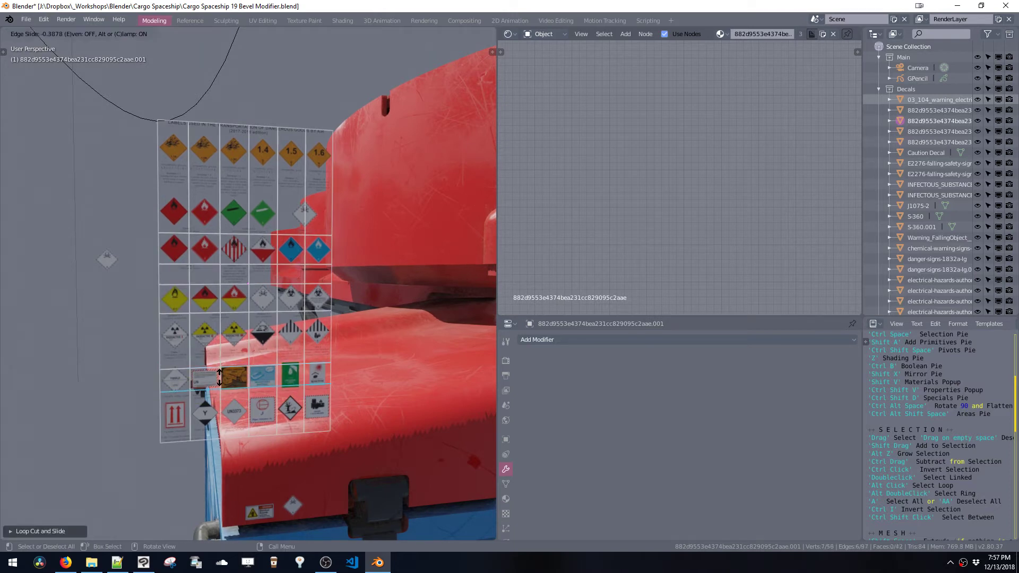
click(219, 377)
Duplicate the face of the second label in the sixth row, place it beside the sheet, and separate it into its own object
key(ctrl+space)
shift+middle_drag(194, 420, 228, 376)
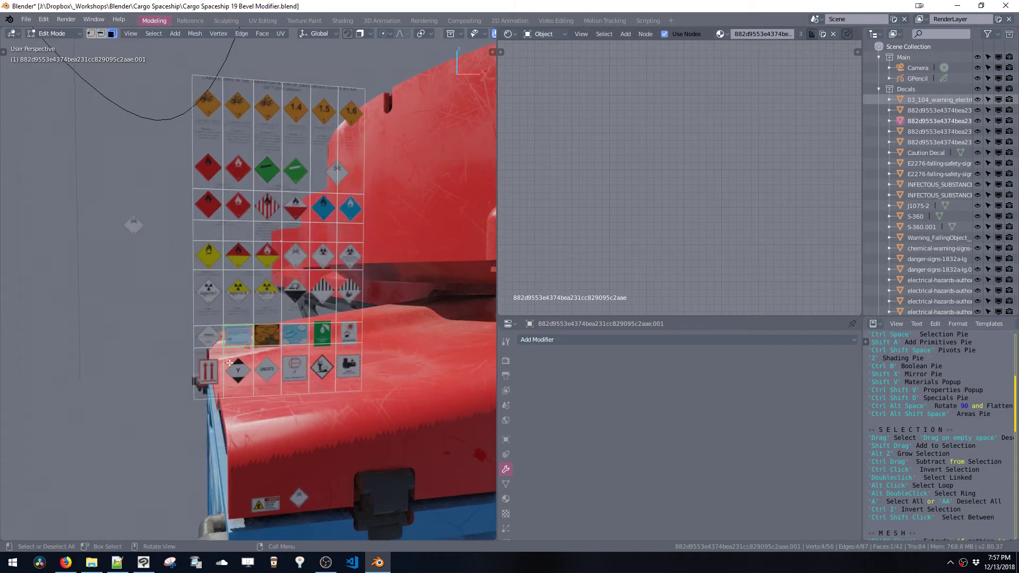
key(shift+d)
click(93, 357)
key(p)
middle_drag(125, 368, 280, 318)
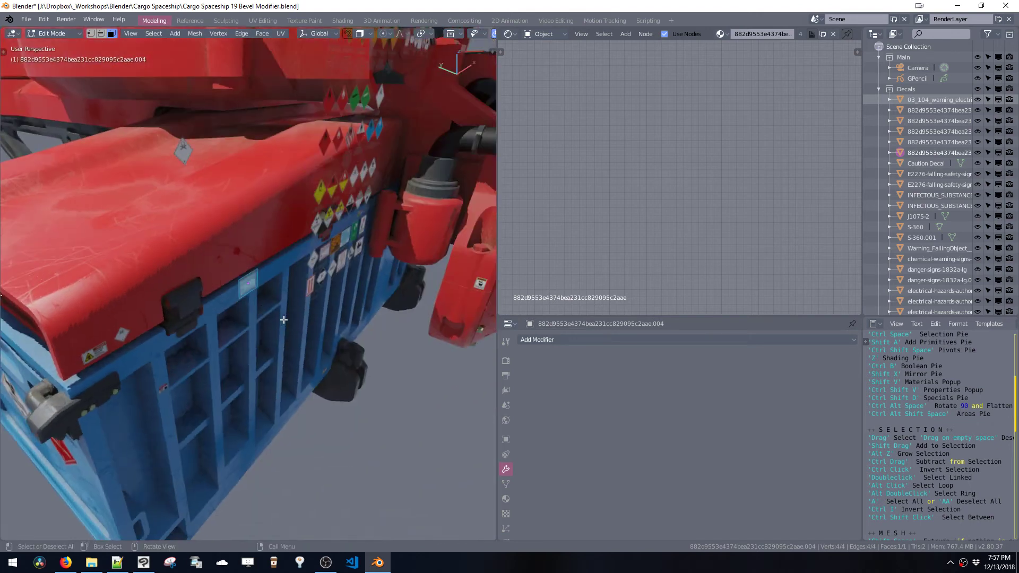
Move the cut-out label face along the Y axis and return to object mode
key(g)
key(y)
click(263, 309)
key(z)
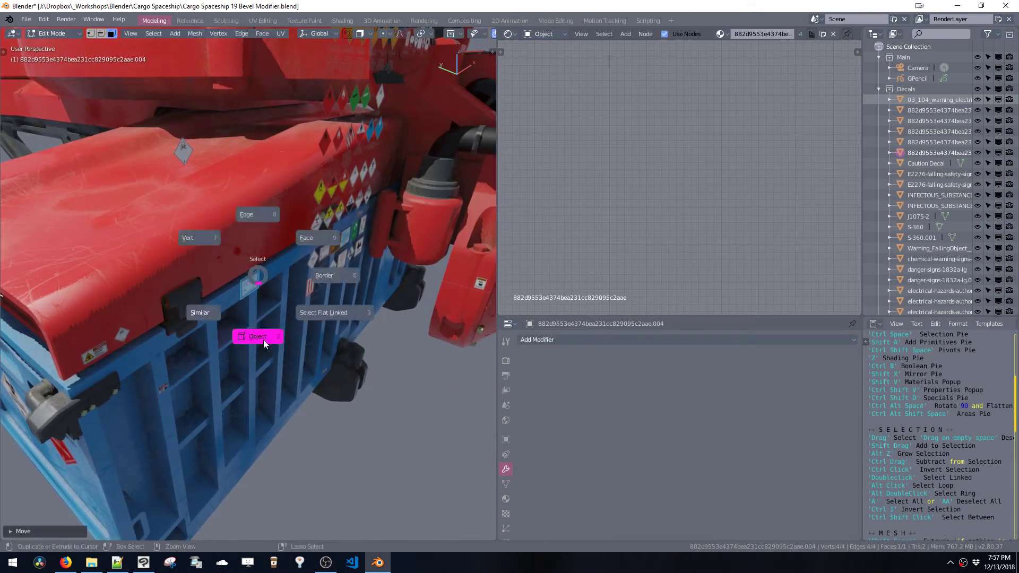
click(264, 340)
Place a linked copy of the cut-out label at the blue container's front end, just below the red lid
scroll(274, 418, down, 6)
key(shift+d)
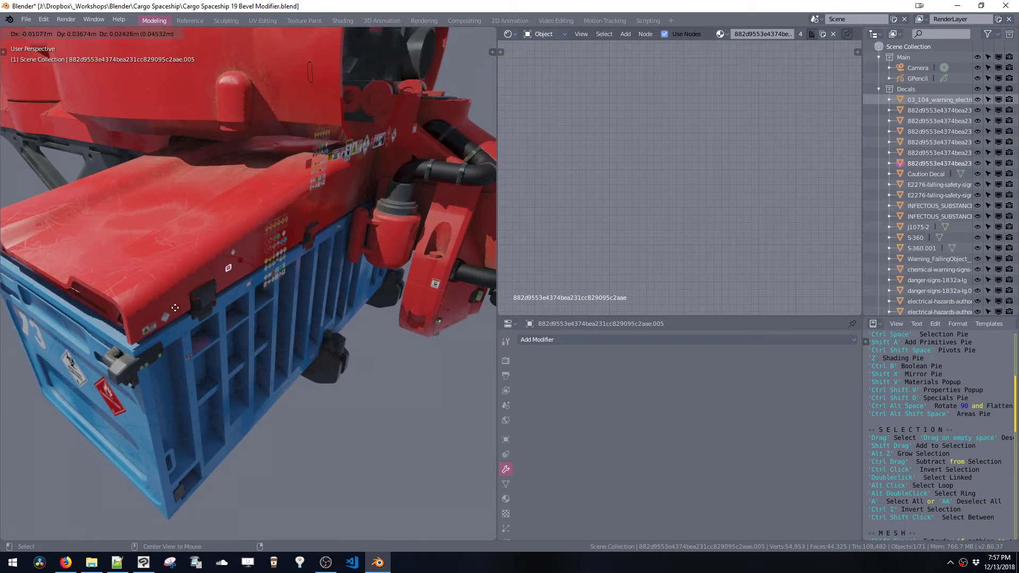
click(108, 282)
key(KP_Decimal)
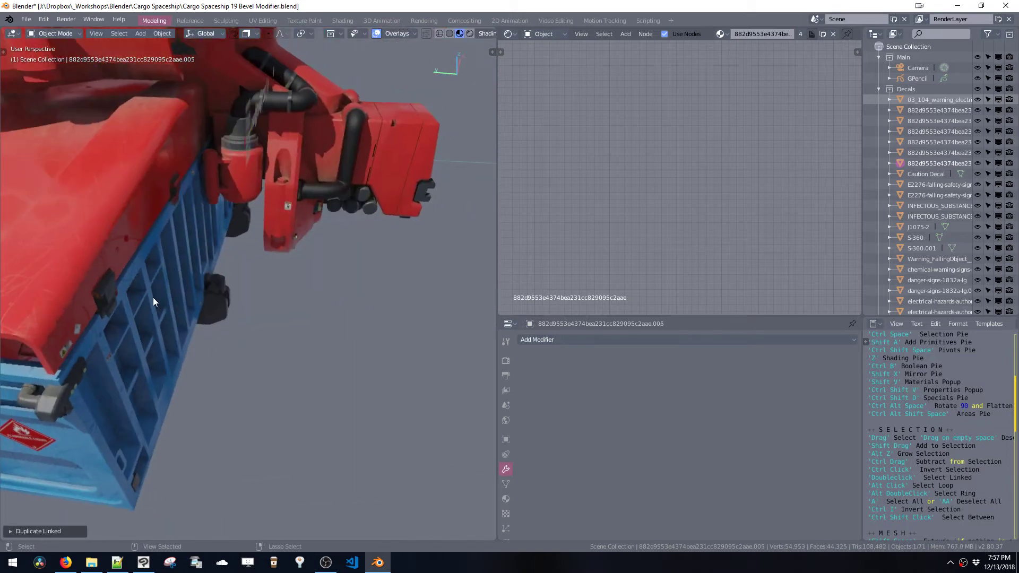
scroll(230, 327, down, 8)
key(g)
key(x)
click(242, 338)
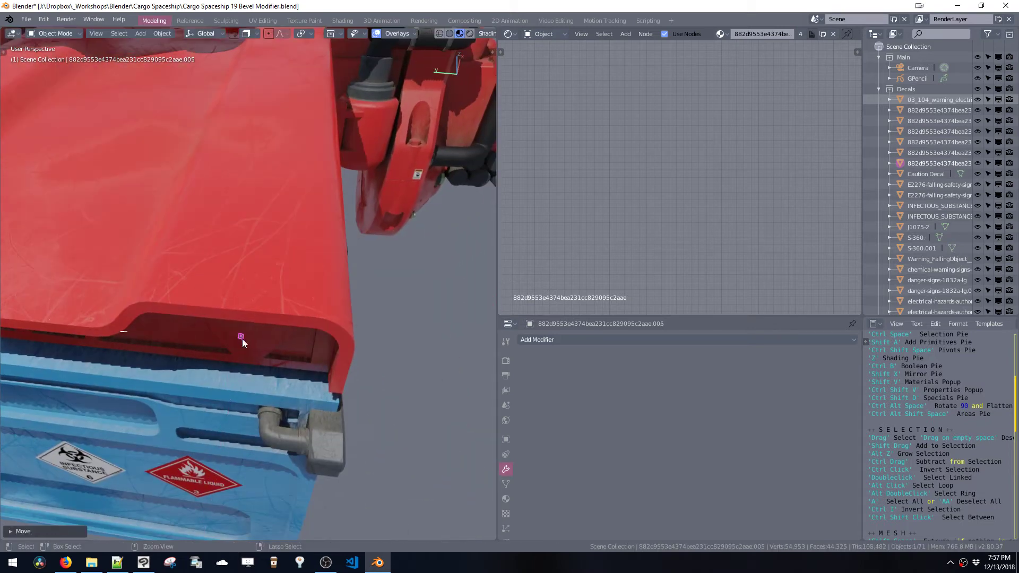
middle_drag(242, 337, 218, 265)
key(g)
key(x)
click(214, 357)
middle_drag(215, 357, 227, 345)
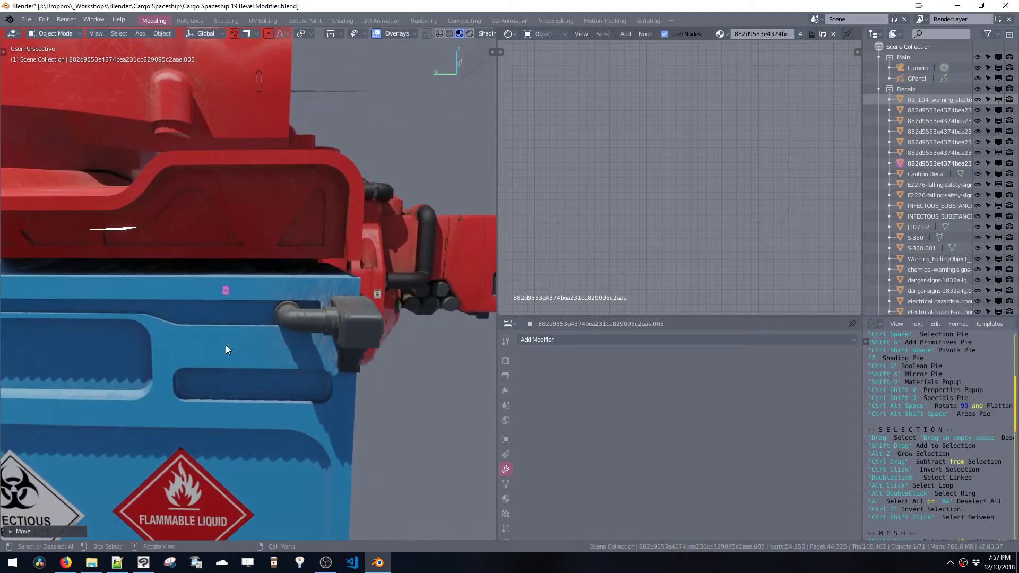
Rotate the copied label about the X axis until it reads upright, and enlarge it
key(r)
key(x)
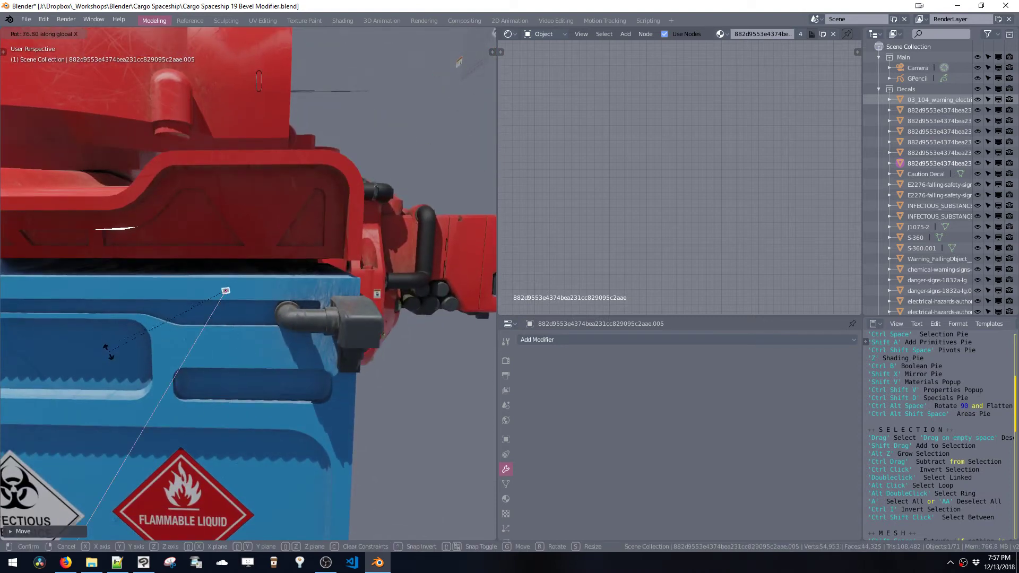
click(109, 351)
key(s)
click(173, 407)
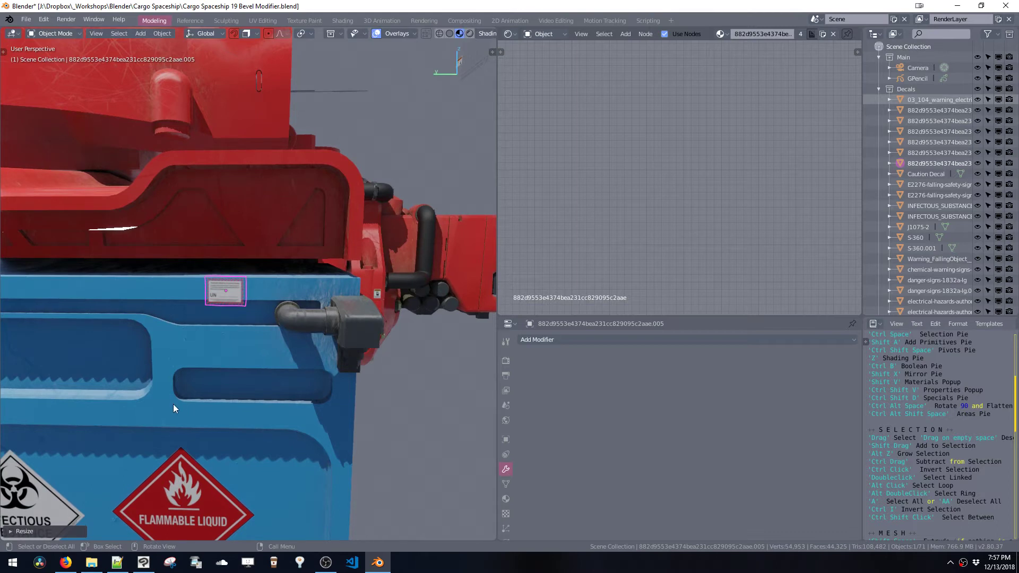
Shift the label down to the strip above the upper recess without changing its X position, then straighten it about X and resize it
key(g)
key(shift+x)
click(259, 394)
middle_drag(250, 403, 256, 386)
key(r)
key(x)
click(284, 452)
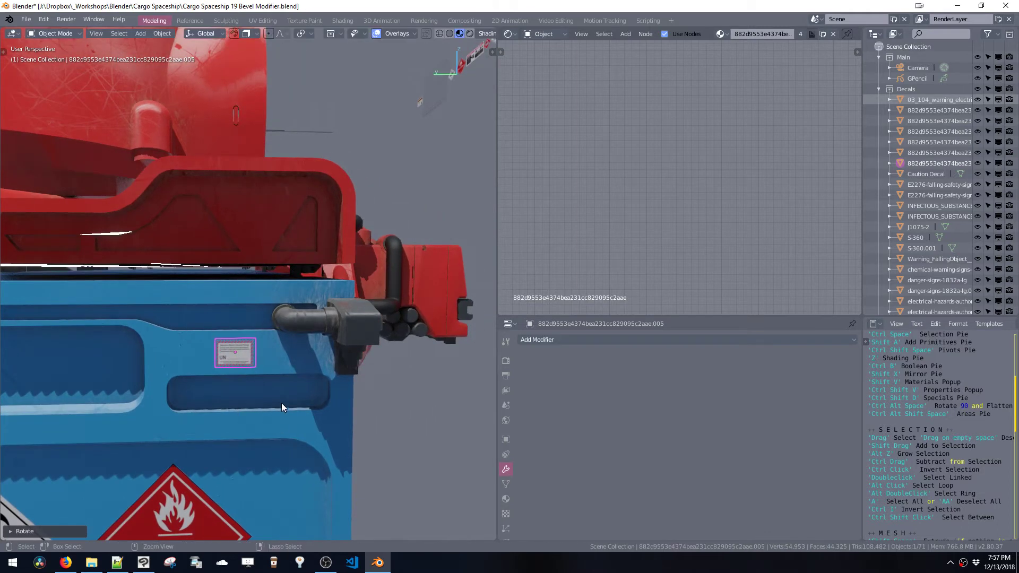
key(s)
click(266, 382)
Edit the Radioactive Material label's mesh, moving all of it along X to fit against the container's front surface
key(KP_Decimal)
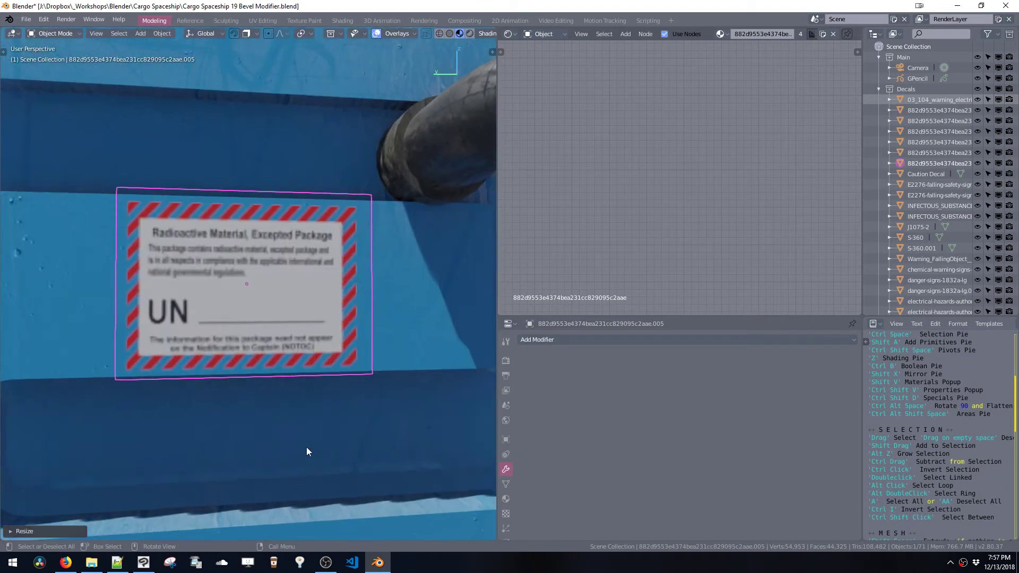
middle_drag(307, 447, 361, 450)
key(Tab)
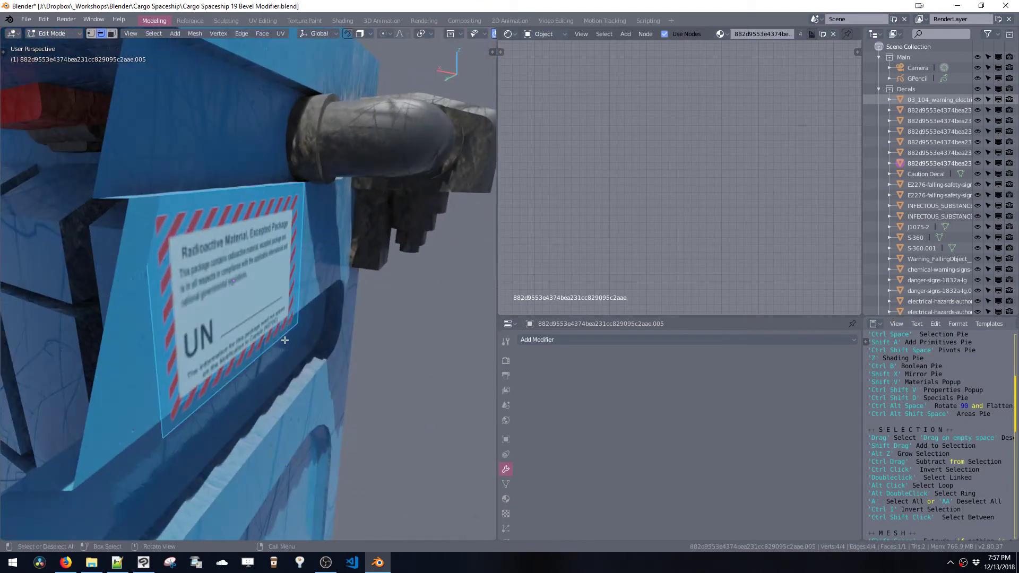
middle_drag(244, 340, 262, 333)
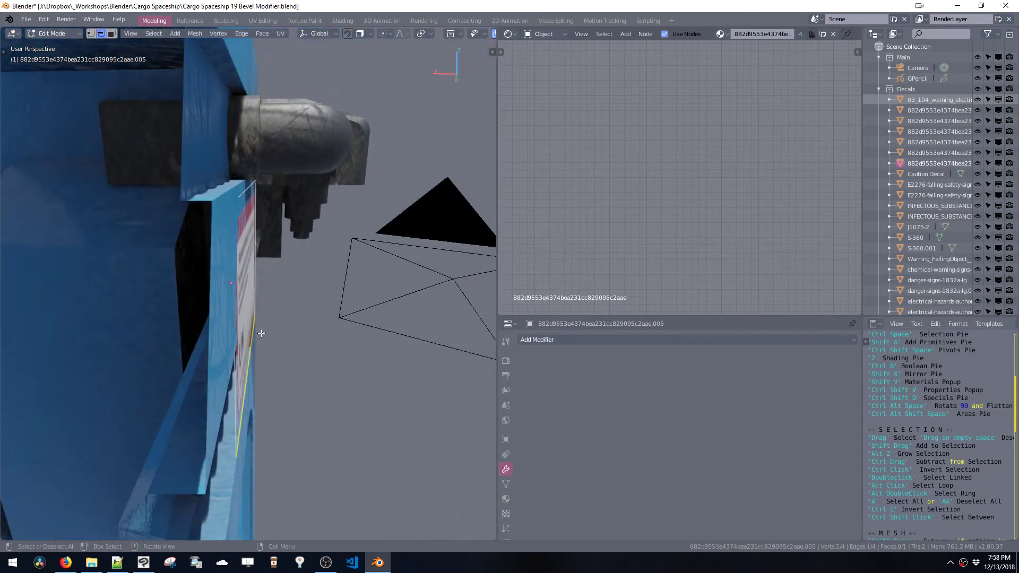
key(g)
key(x)
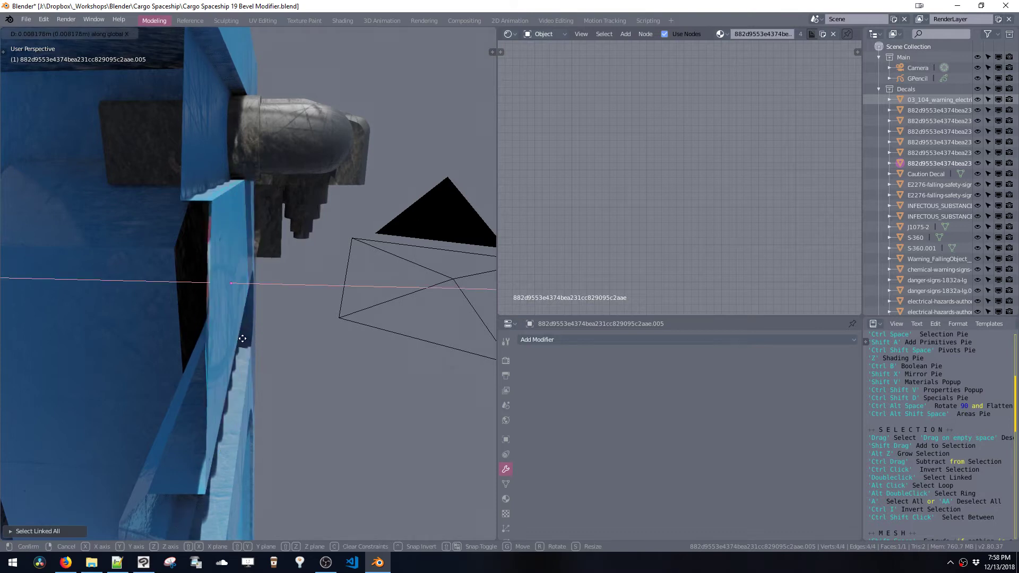
click(278, 336)
key(Tab)
Place another copy of the Radioactive Material label on the dark support frame beside the container
middle_drag(278, 337, 207, 371)
ctrl+middle_drag(223, 393, 265, 472)
ctrl+middle_drag(273, 298, 311, 513)
shift+middle_drag(223, 382, 260, 333)
scroll(260, 337, down, 3)
middle_drag(212, 357, 265, 308)
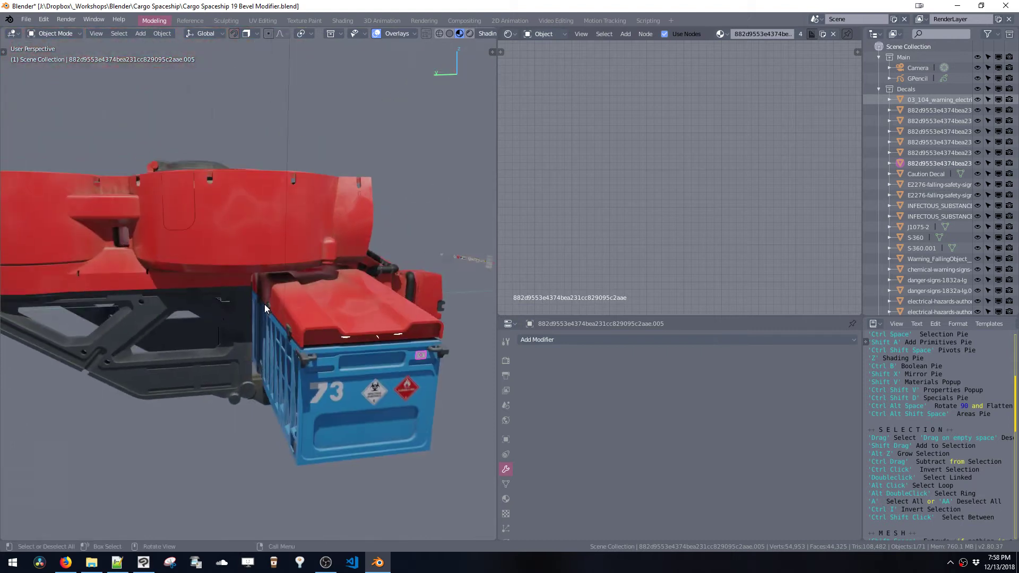
key(shift+d)
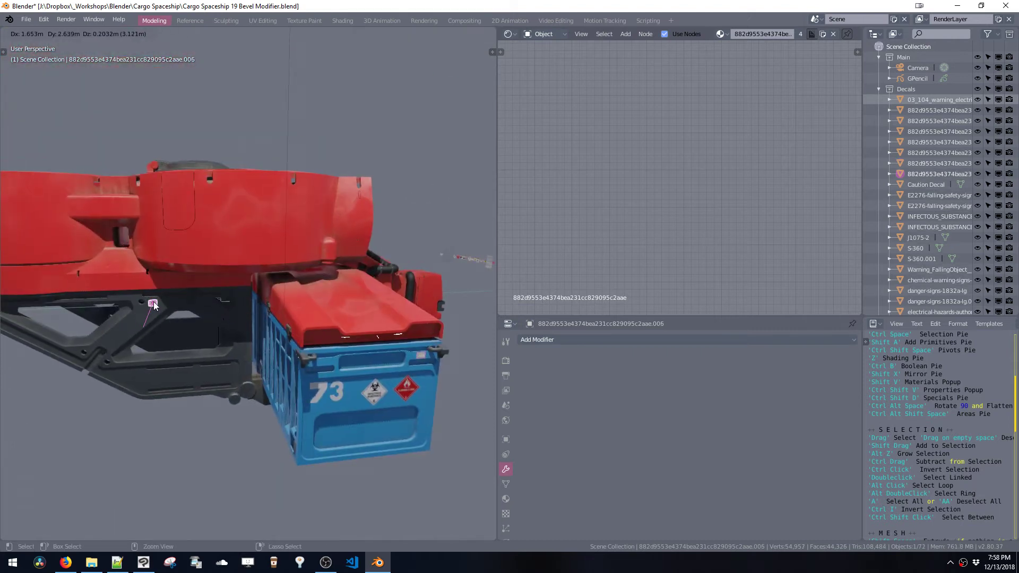
middle_drag(216, 313, 161, 346)
scroll(256, 311, up, 5)
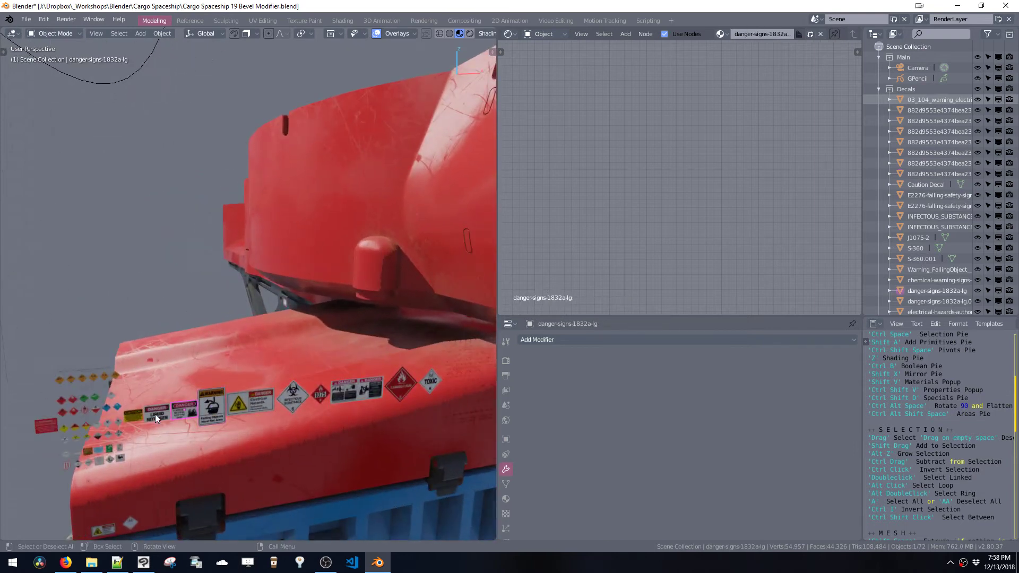
Place a linked copy of the Danger Liquid Nitrogen sign on the upper part of the red tank and resize it
click(155, 414)
middle_drag(155, 415, 295, 365)
key(alt+d)
click(279, 352)
key(KP_Decimal)
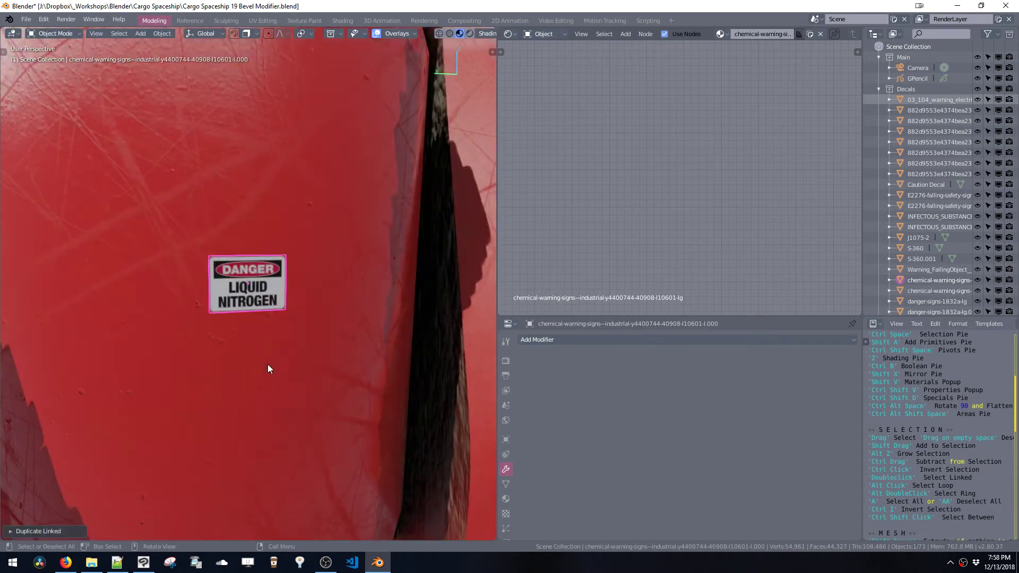
scroll(281, 343, down, 6)
key(s)
click(280, 329)
key(g)
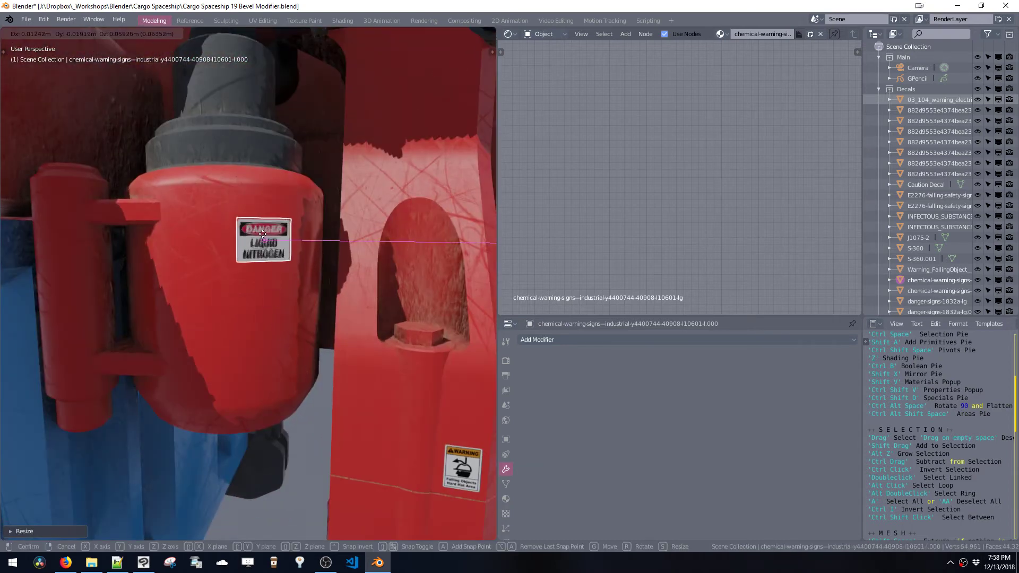
click(255, 228)
Add four evenly spaced vertical loop cuts across the Liquid Nitrogen sign's mesh
key(KP_Decimal)
middle_drag(233, 233, 271, 237)
key(Tab)
key(ctrl+r)
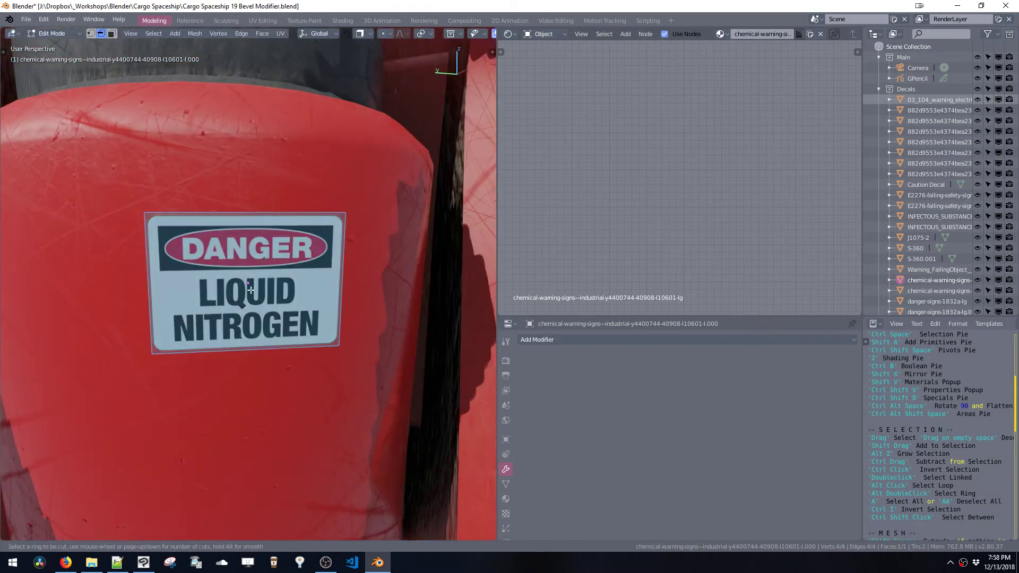
click(249, 217)
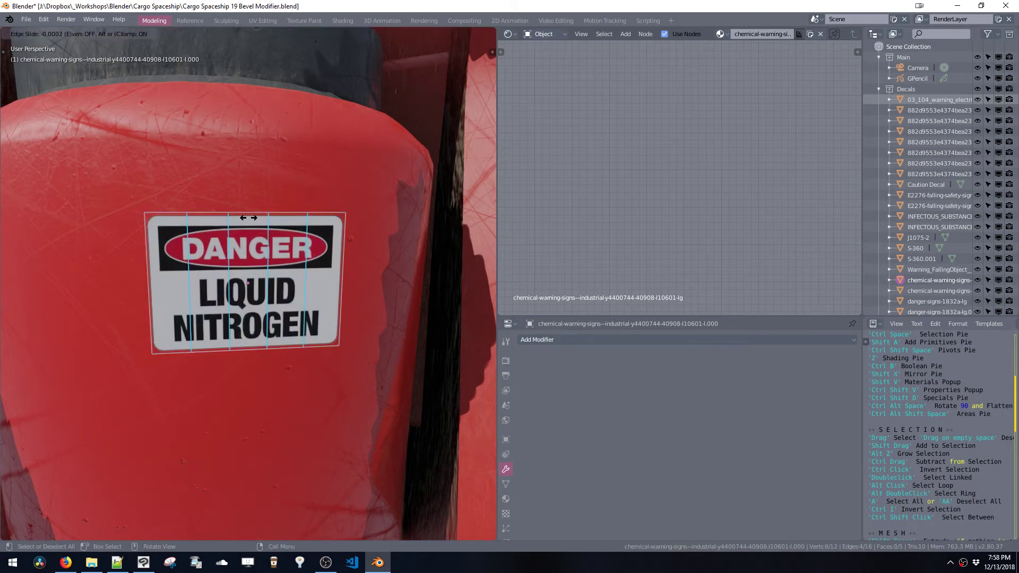
right_click(248, 217)
middle_drag(248, 219, 253, 275)
key(ctrl+z)
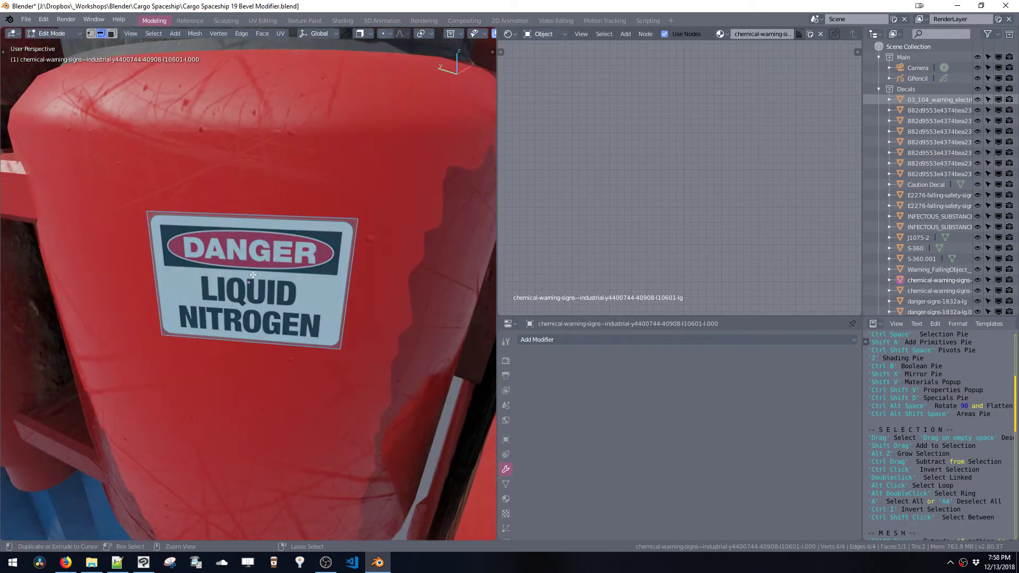
click(252, 233)
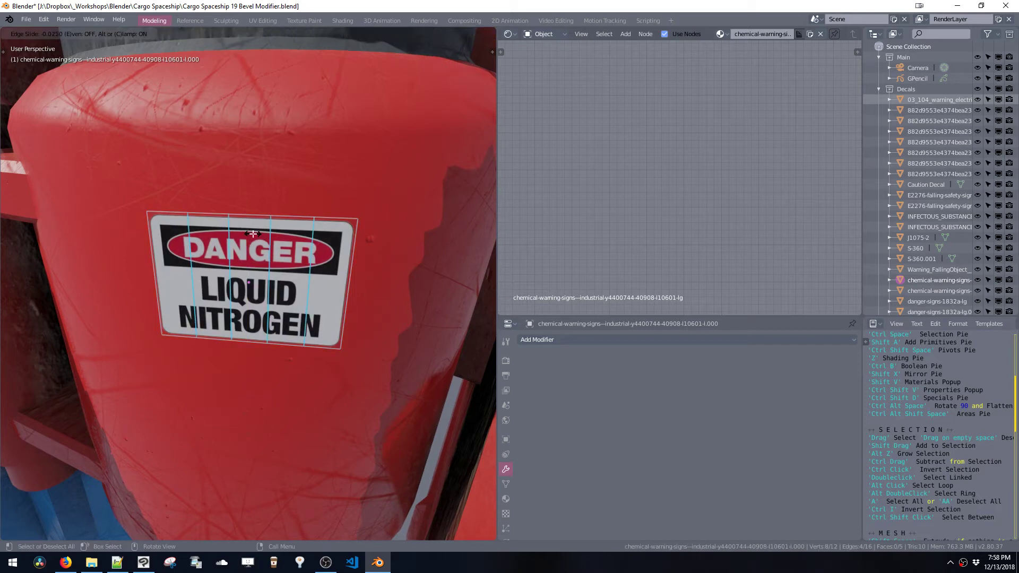
right_click(252, 234)
middle_drag(256, 253, 258, 282)
Select the sign's whole mesh, enable Project Individual Elements for face snapping, and move the mesh on the tank
double_click(258, 263)
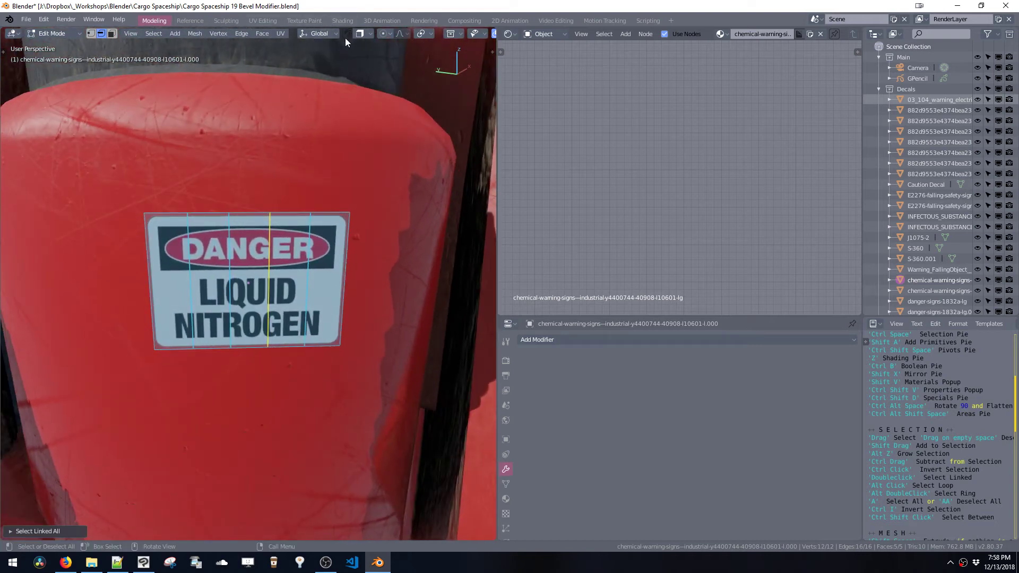
click(316, 33)
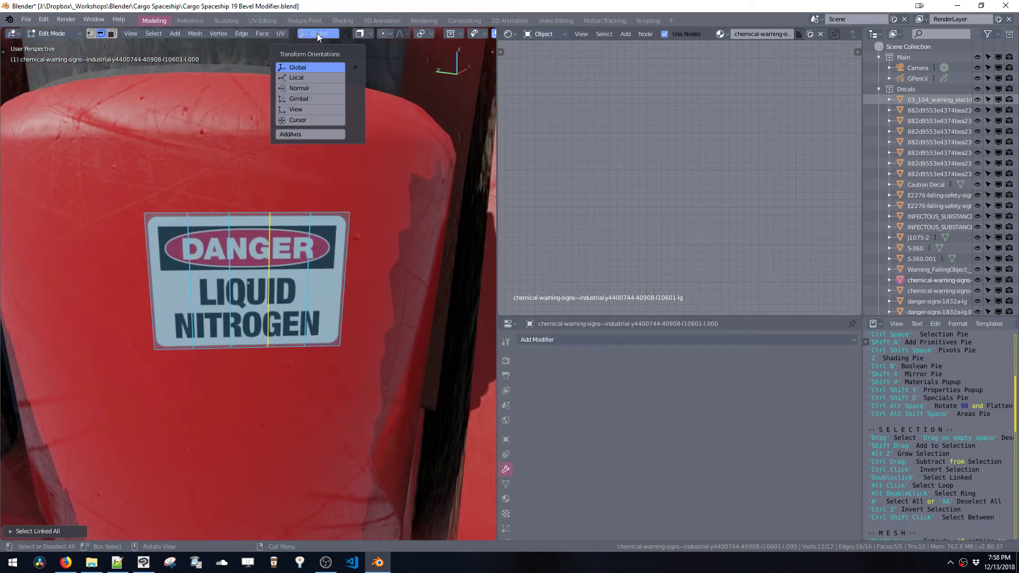
click(358, 34)
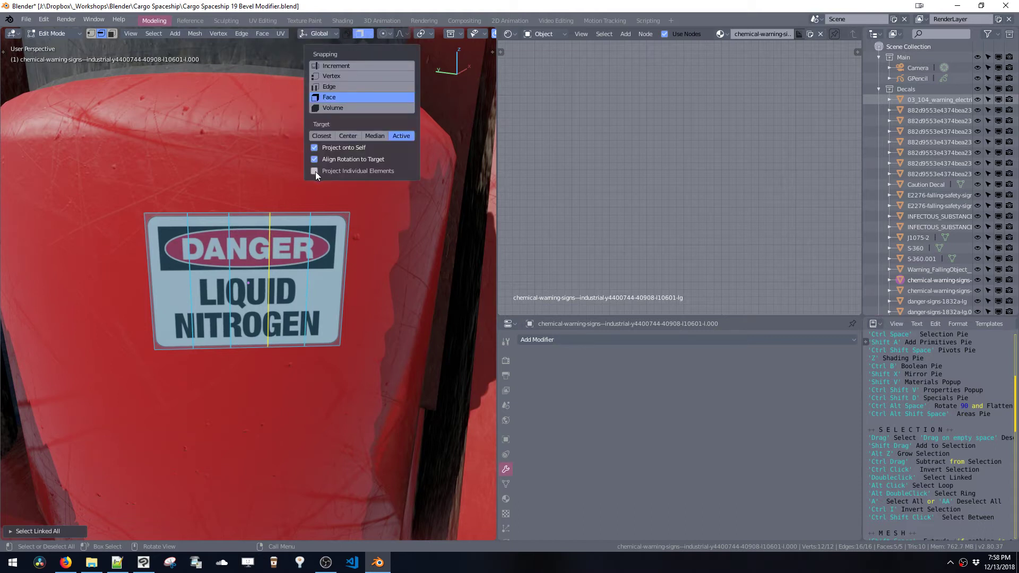
key(g)
click(264, 281)
middle_drag(264, 282, 350, 147)
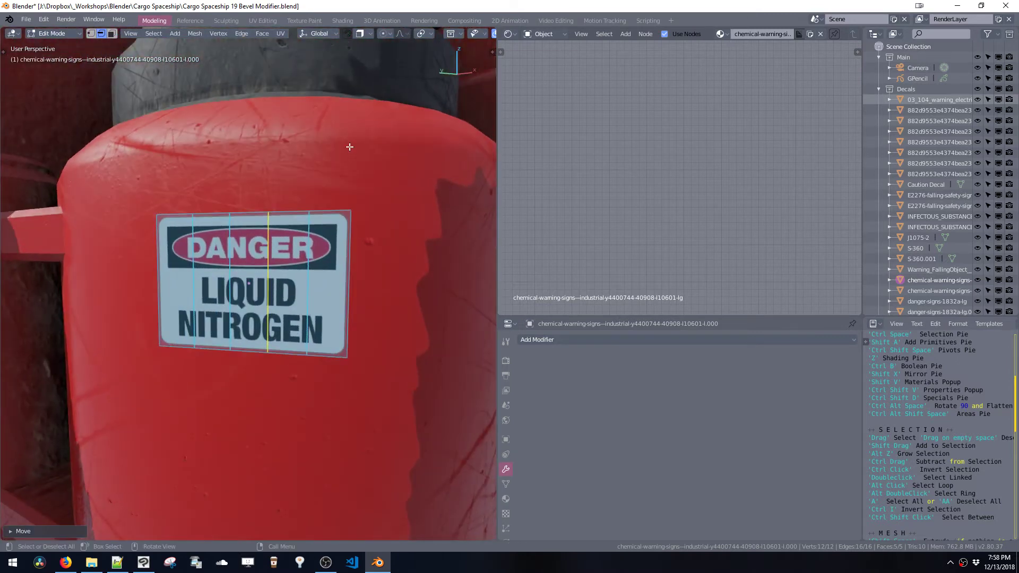
Disable Align Rotation to Target in the snapping options and return to object mode
click(370, 33)
click(314, 160)
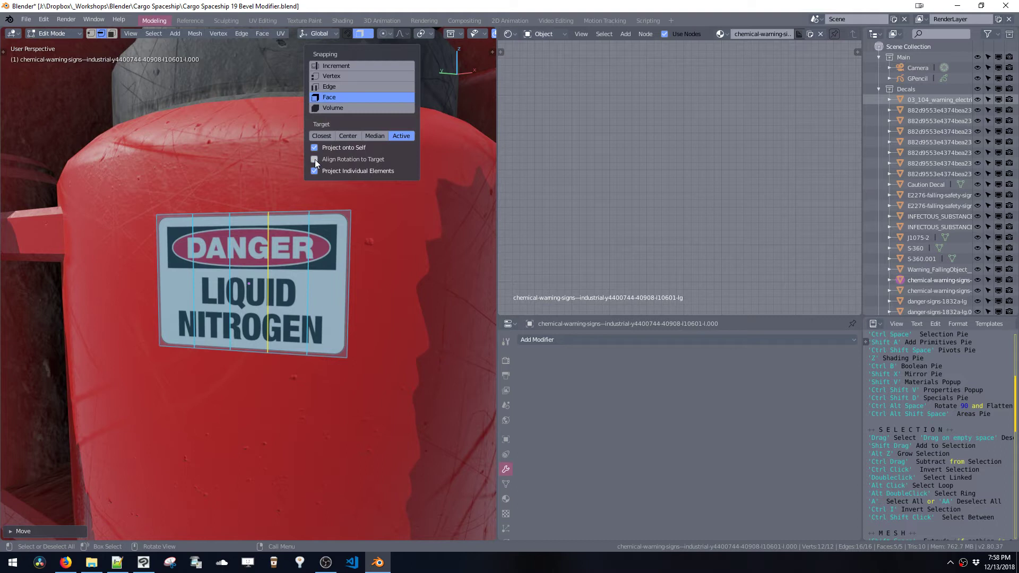
key(g)
right_click(277, 290)
middle_drag(272, 289, 260, 246)
key(Tab)
middle_drag(289, 286, 340, 256)
Make the Liquid Nitrogen sign's mesh data single-user and reopen the mesh for editing
click(506, 484)
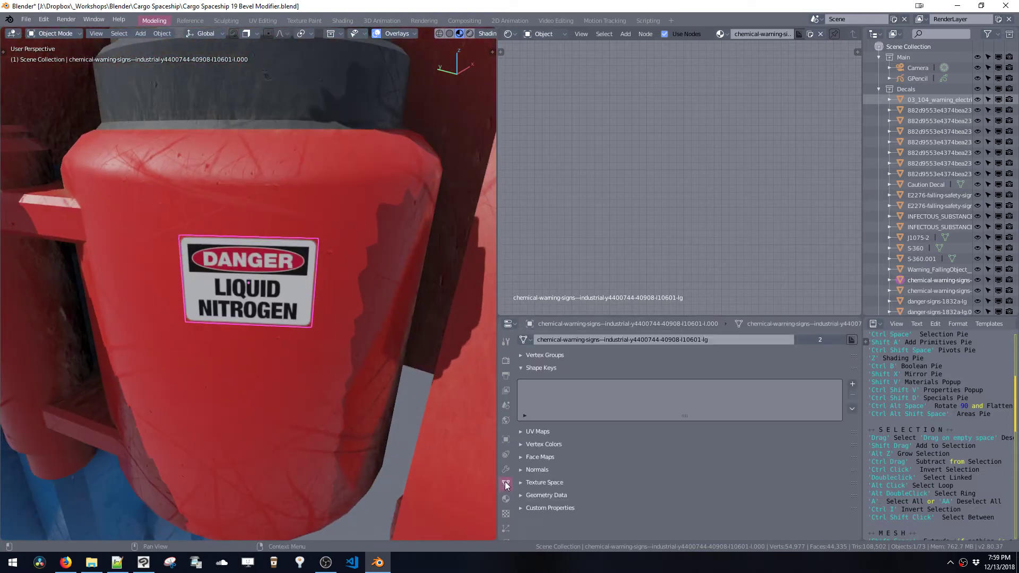
click(814, 339)
key(Tab)
middle_drag(312, 298, 148, 204)
middle_drag(310, 316, 379, 261)
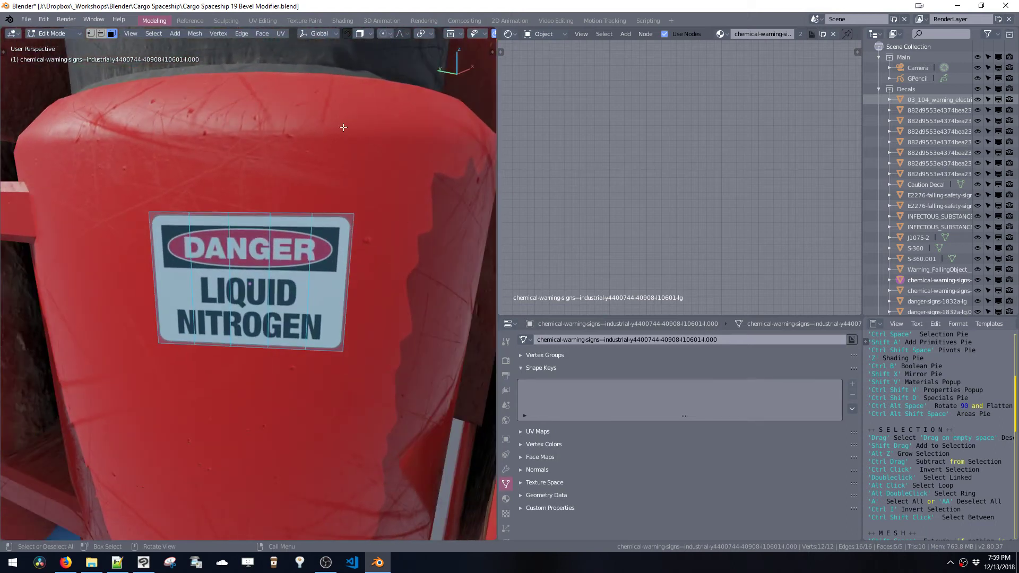
Try moving the sign's mesh along the X axis, then undo the move
key(g)
key(x)
click(188, 268)
middle_drag(188, 268, 239, 295)
key(ctrl+z)
Try to project the sign's mesh onto the tank's curved surface from angled views, undoing each attempt
key(g)
click(246, 285)
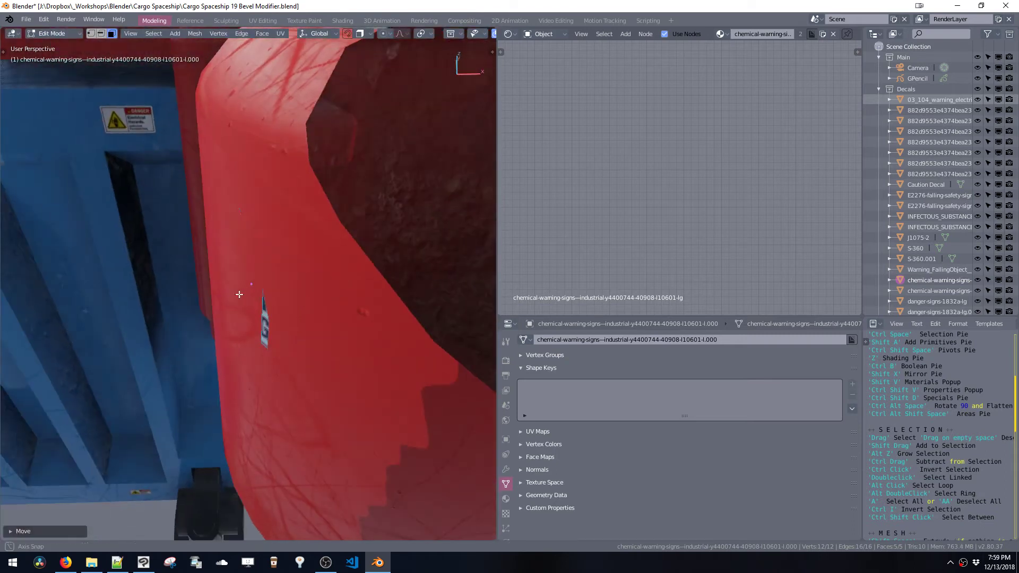
key(ctrl+z)
key(g)
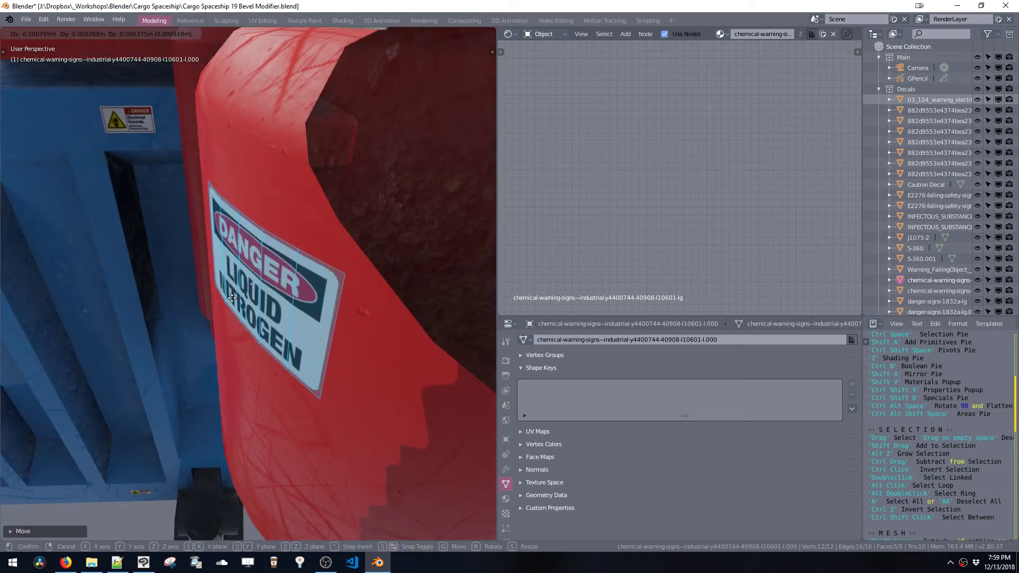
click(232, 298)
middle_drag(232, 298, 265, 299)
scroll(289, 296, down, 5)
key(ctrl+z)
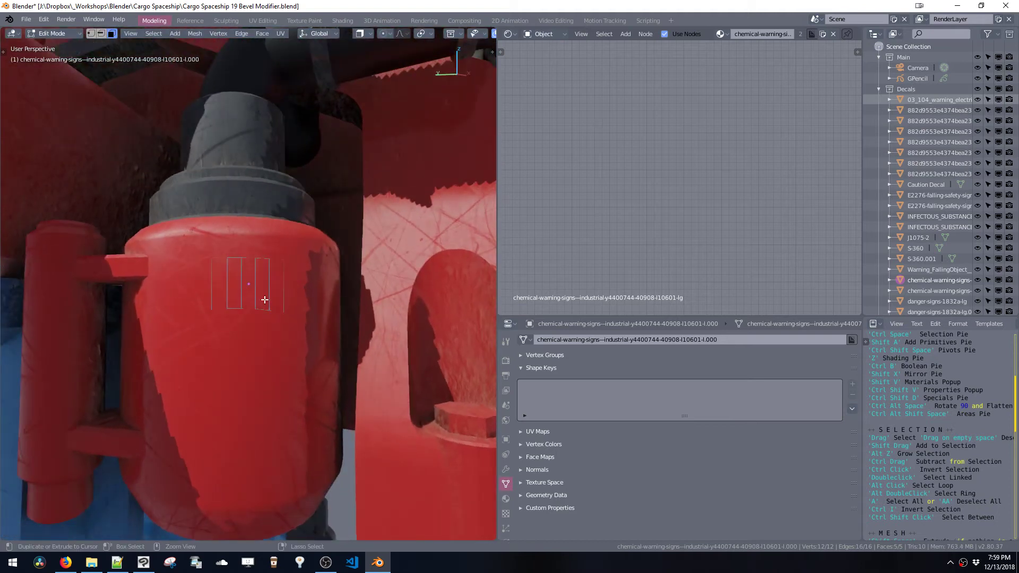
Project the sign's mesh onto the tank's curved surface from the Left orthographic view
key(KP_3)
key(ctrl+KP_3)
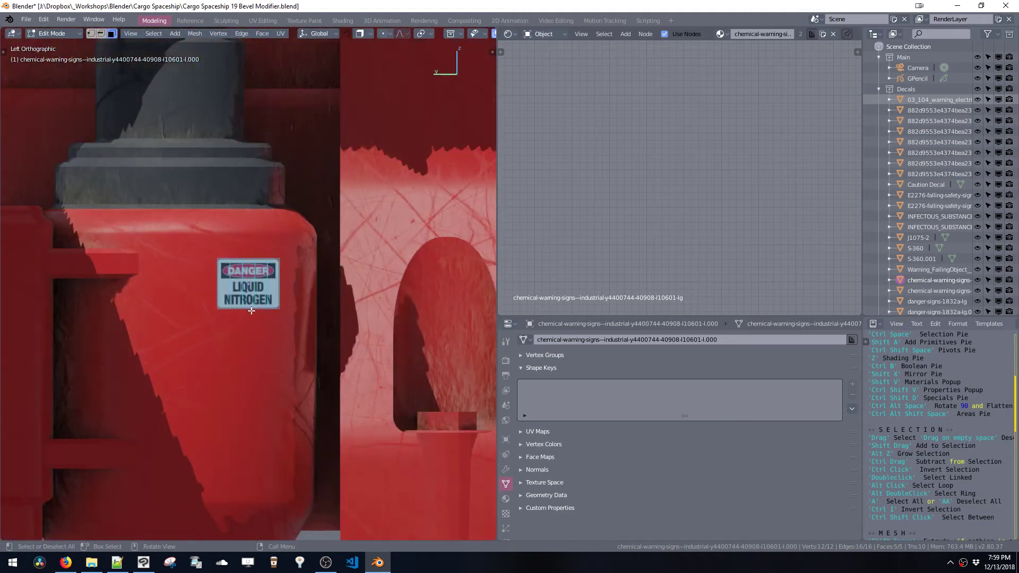
key(KP_1)
key(grave)
click(212, 296)
key(grave)
click(241, 303)
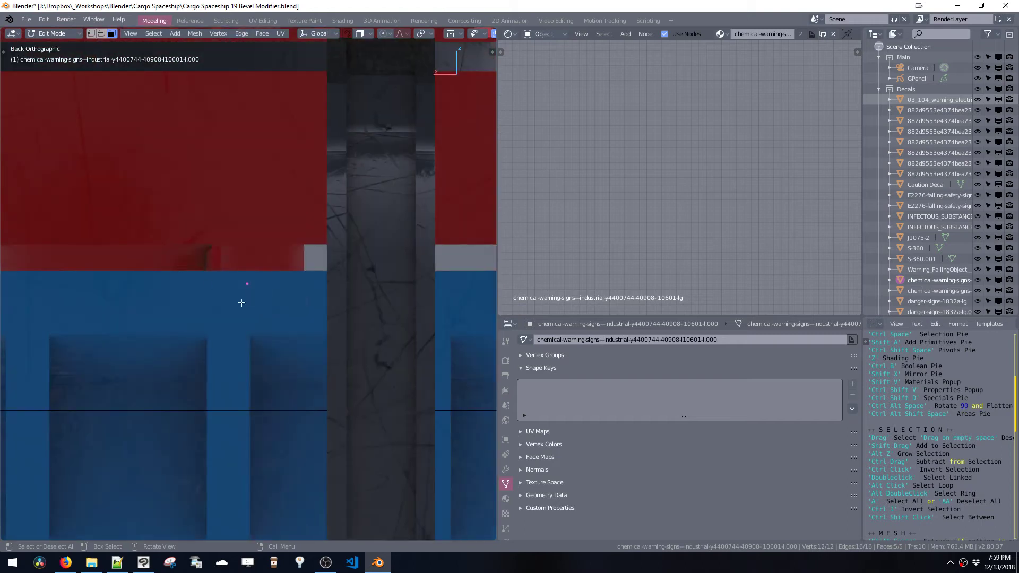
key(grave)
click(266, 309)
ctrl+middle_drag(266, 309, 274, 237)
key(g)
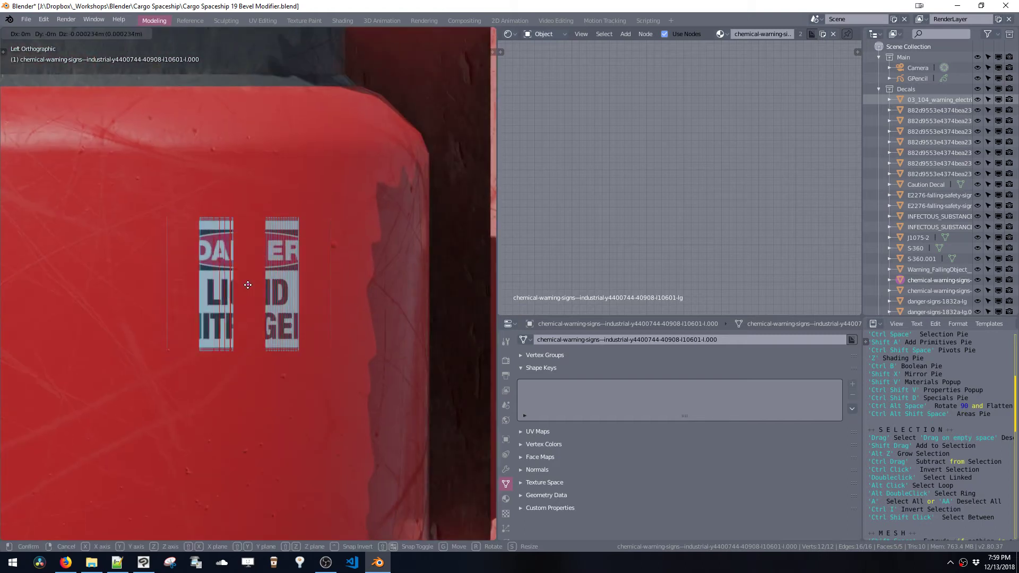
click(248, 285)
Move the Liquid Nitrogen sign's mesh slightly outward from the tank surface along the global X axis
middle_drag(248, 285, 299, 343)
key(g)
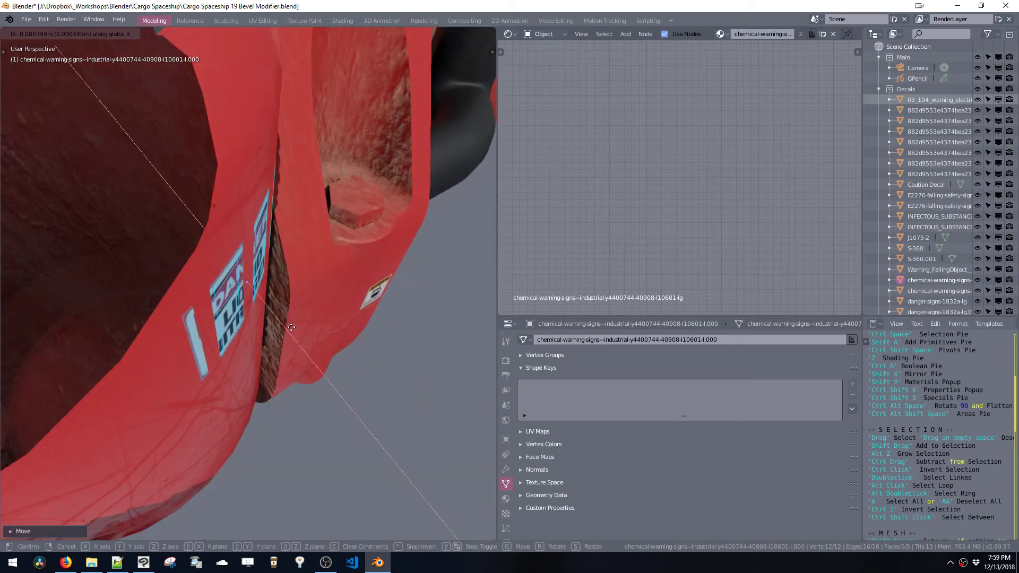
click(295, 340)
middle_drag(356, 301, 284, 328)
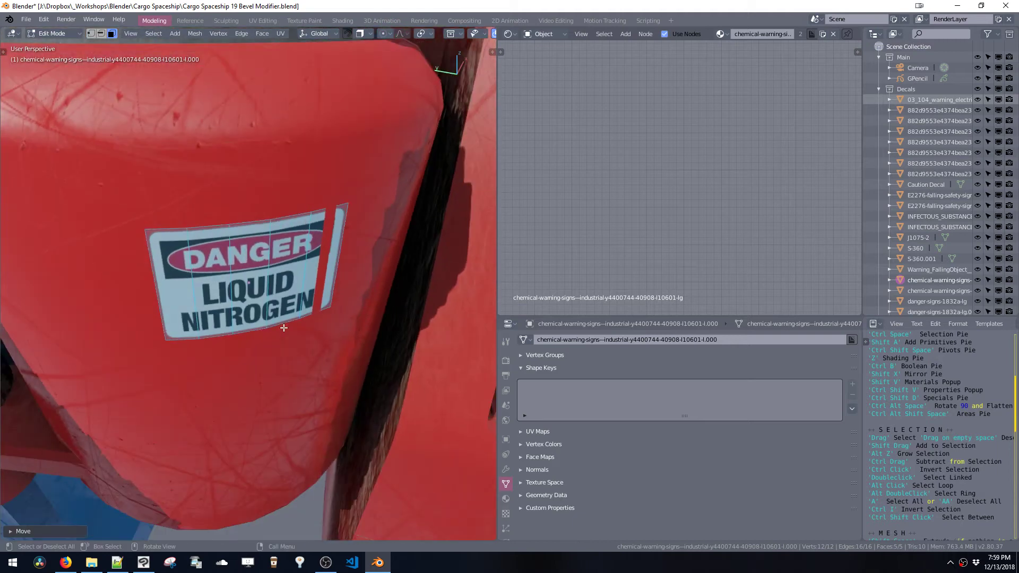
Shift the sign's end face outward along X so it clears the curved tank, and finish editing the mesh
click(315, 281)
key(g)
key(x)
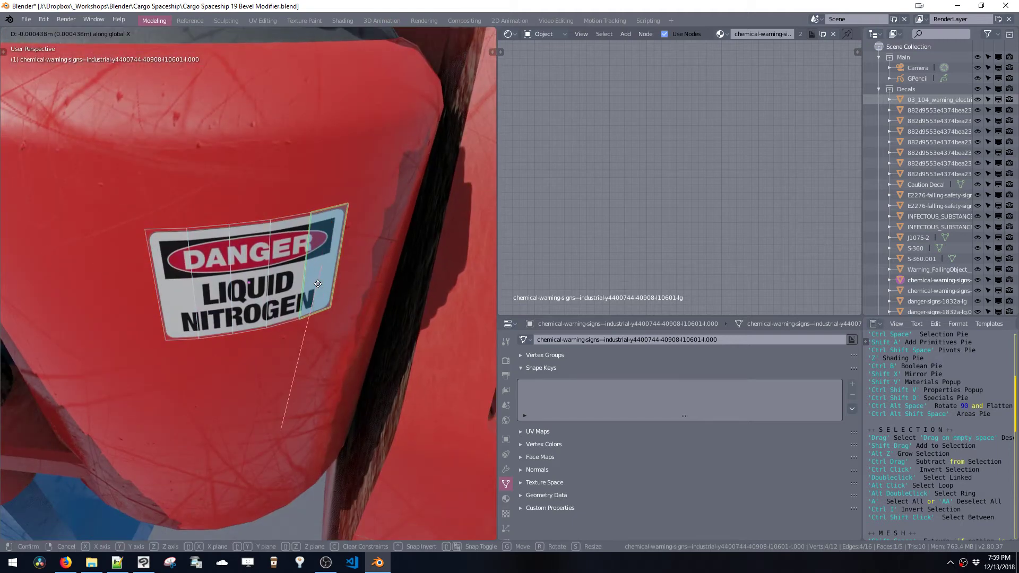
click(318, 284)
key(Tab)
Create a linked duplicate of the Infectious Substance sign from the row of decals above the container
scroll(339, 425, down, 8)
middle_drag(326, 333, 288, 368)
ctrl+middle_drag(309, 276, 215, 286)
scroll(214, 286, up, 7)
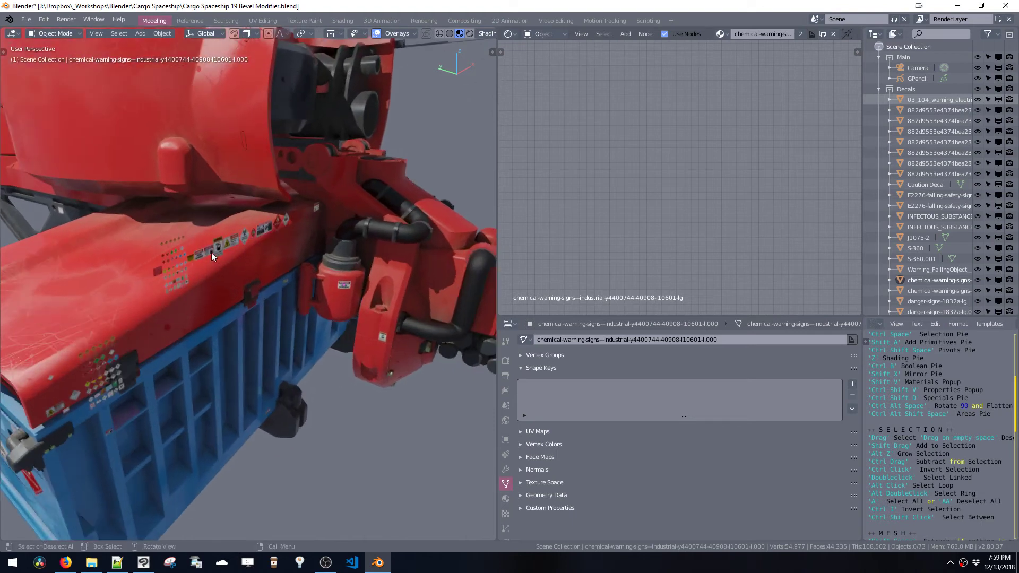
click(244, 240)
middle_drag(241, 246, 186, 240)
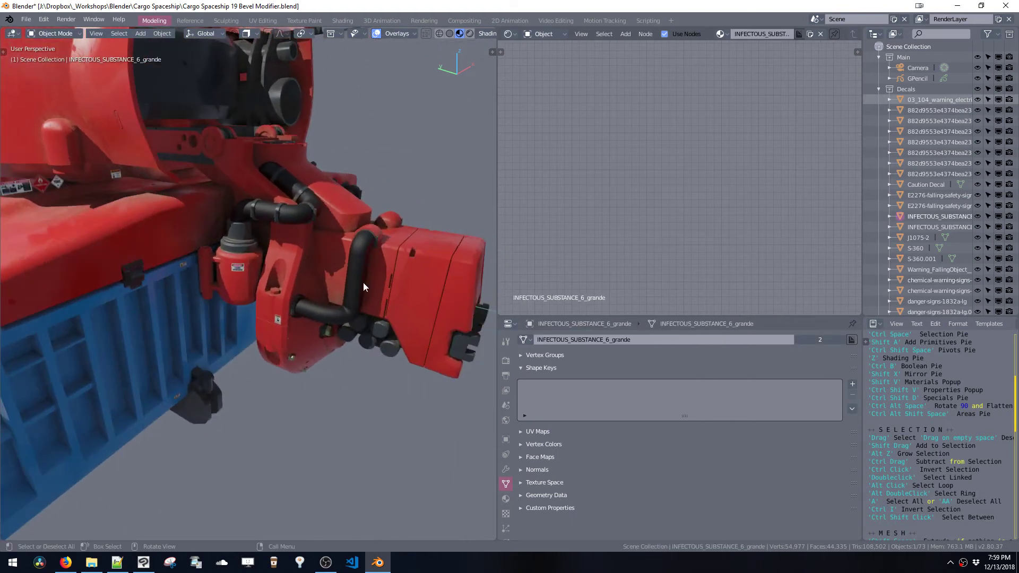
key(shift+d)
click(424, 318)
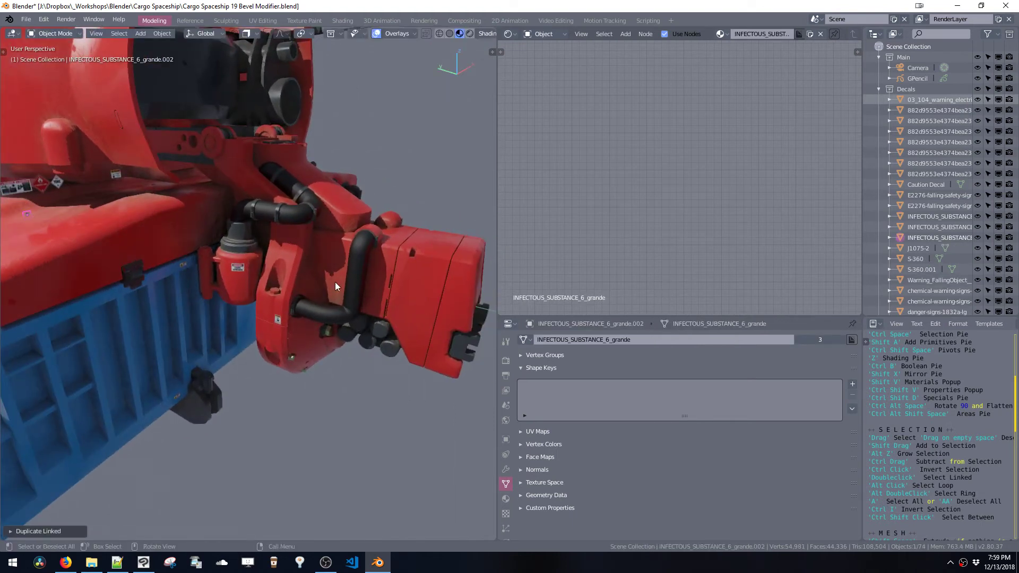
Enable Align Rotation to Target, disable Project Individual Elements, and snap the Infectious Substance copy onto the red end block's side
click(249, 33)
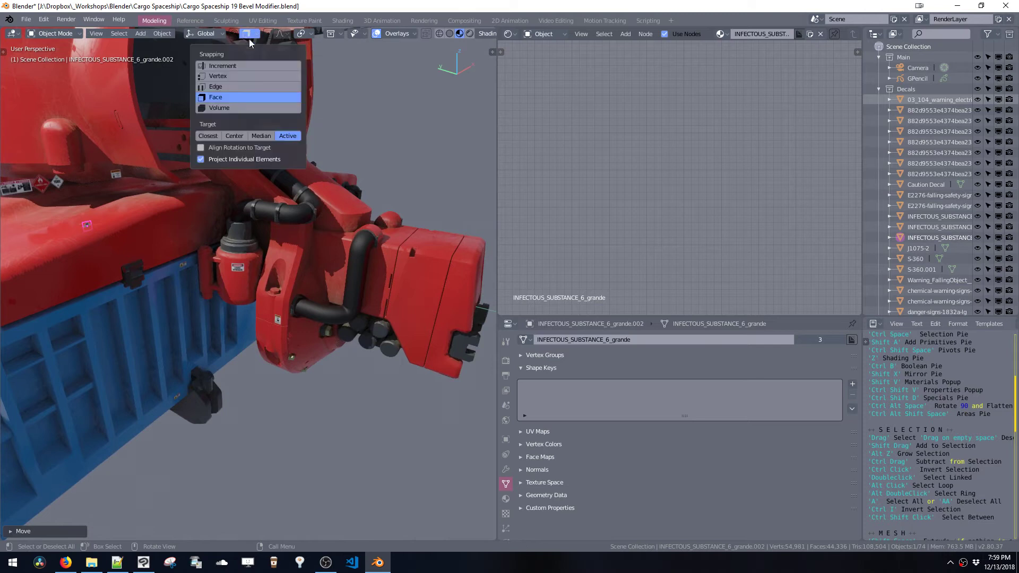
click(204, 148)
click(203, 158)
key(g)
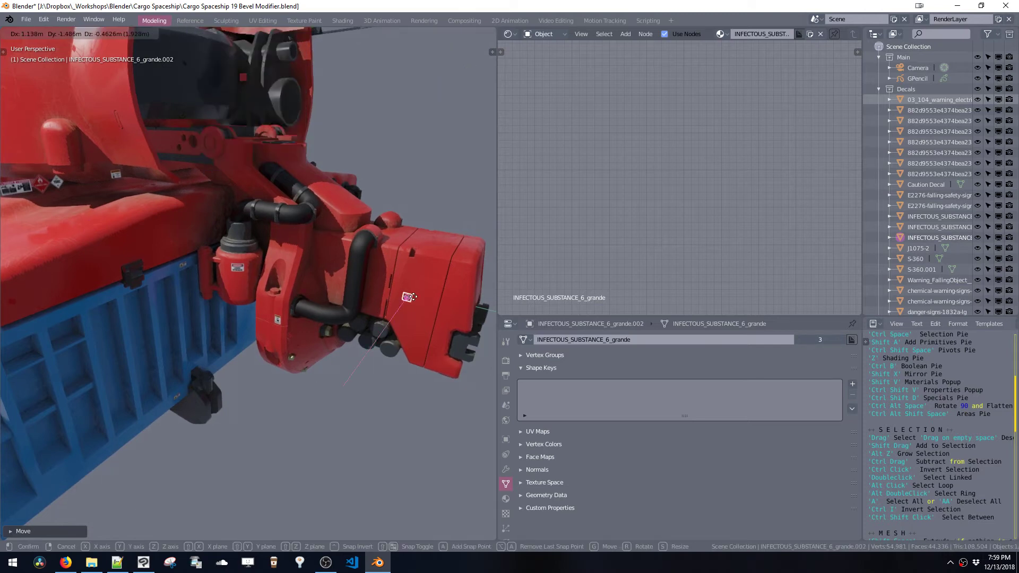
click(435, 283)
key(KP_Decimal)
scroll(371, 270, down, 5)
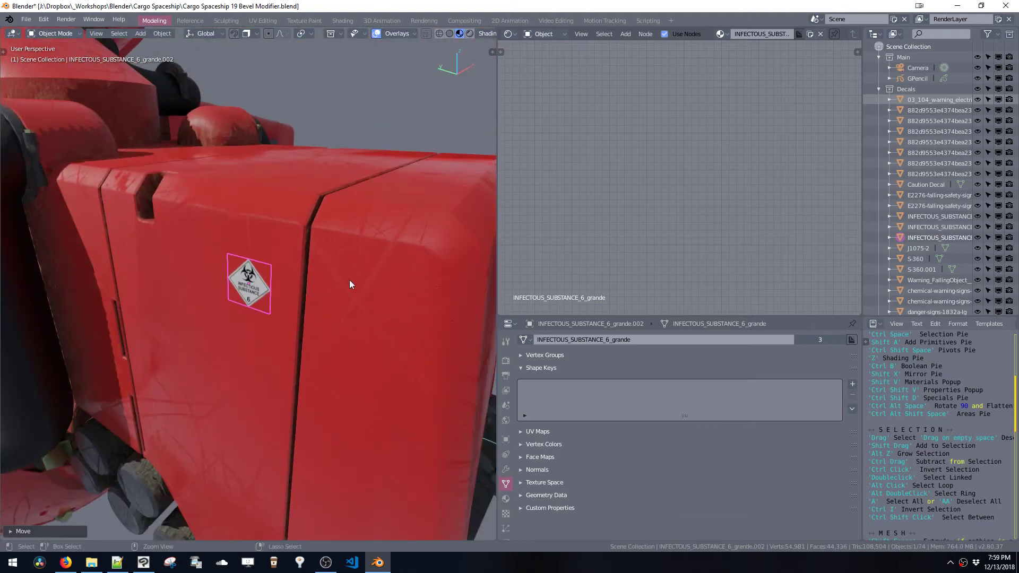
shift+middle_drag(292, 294, 357, 260)
scroll(365, 319, down, 3)
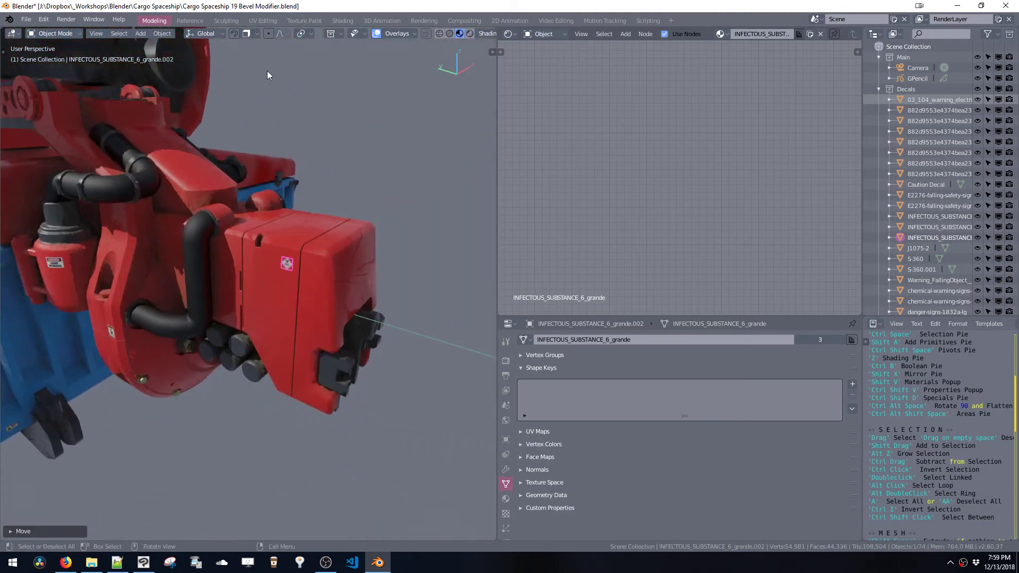
Place a linked duplicate of the Electrical Hazards sign on the blue container's lower rail
shift+middle_drag(142, 215, 240, 145)
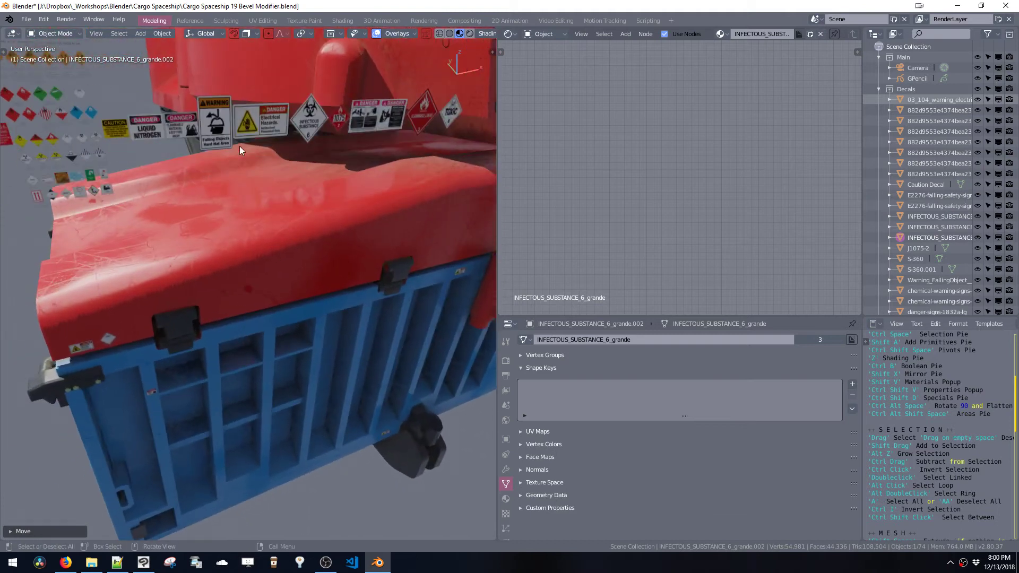
click(256, 135)
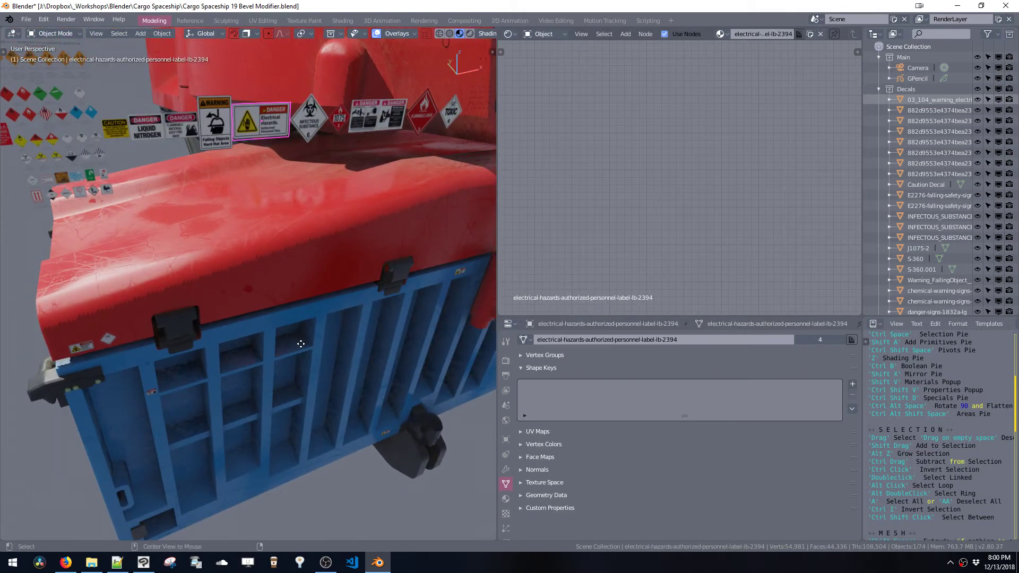
key(shift+d)
click(339, 452)
key(KP_Decimal)
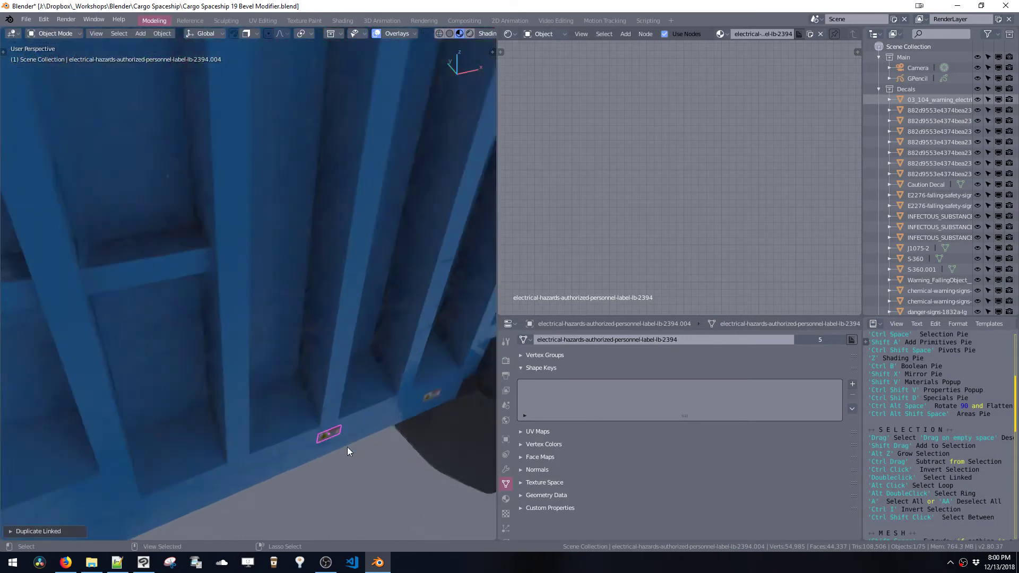
scroll(335, 483, down, 6)
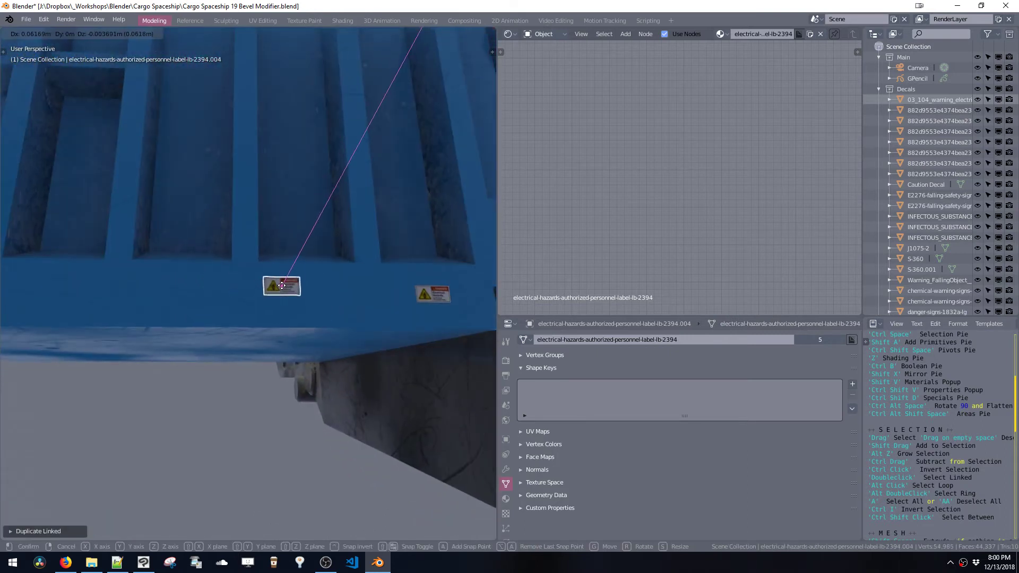
click(282, 283)
Move the Electrical Hazards copy from the container rail onto the small dark round cap beneath the support frame
scroll(322, 406, down, 9)
middle_drag(283, 347, 252, 539)
key(KP_Decimal)
middle_drag(202, 334, 169, 340)
key(g)
click(130, 339)
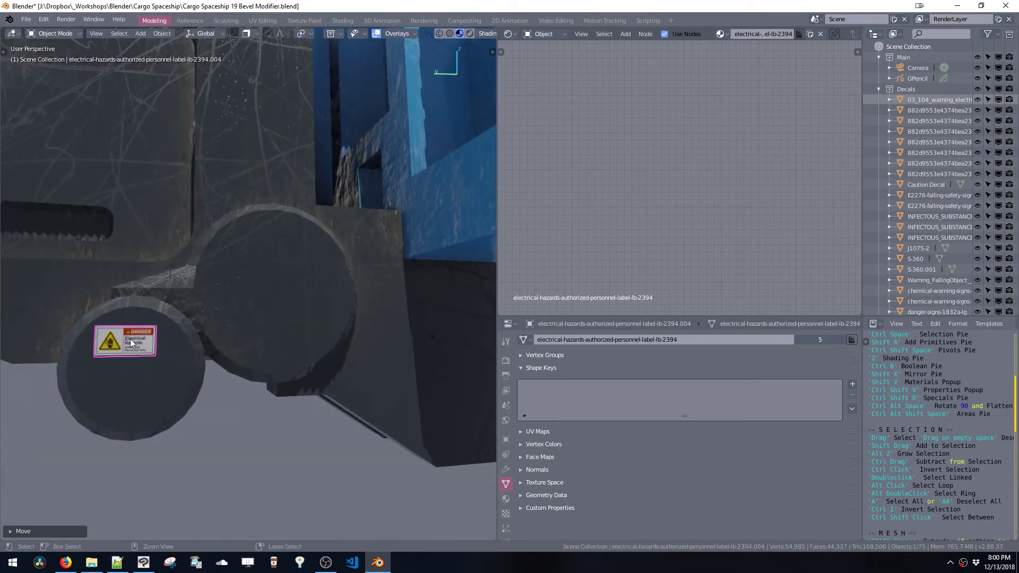
key(Tab)
key(Escape)
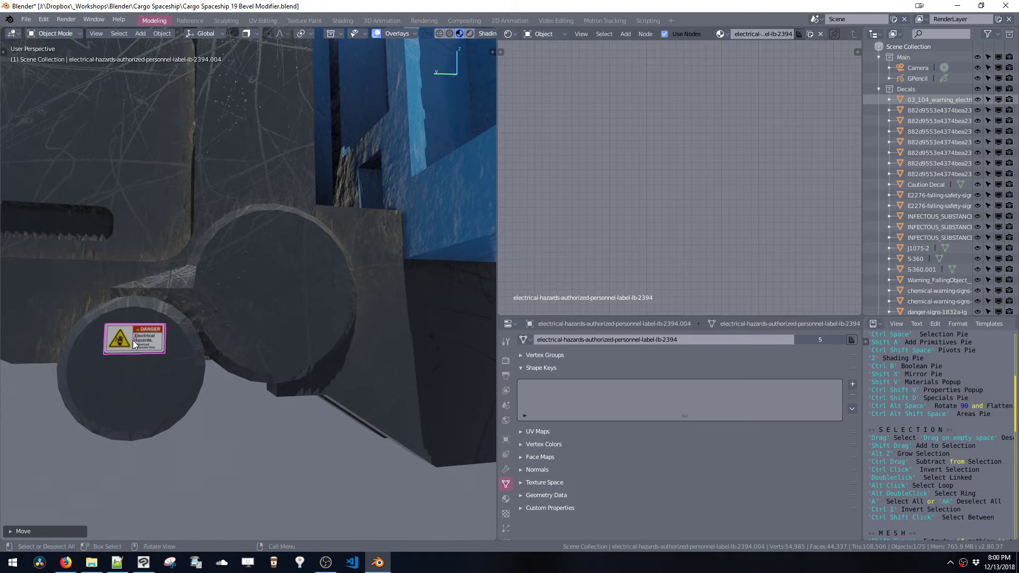
key(g)
click(130, 342)
Place a linked duplicate of the Electrical Hazards sign on the dark support frame's lower beam
ctrl+middle_drag(130, 342, 161, 320)
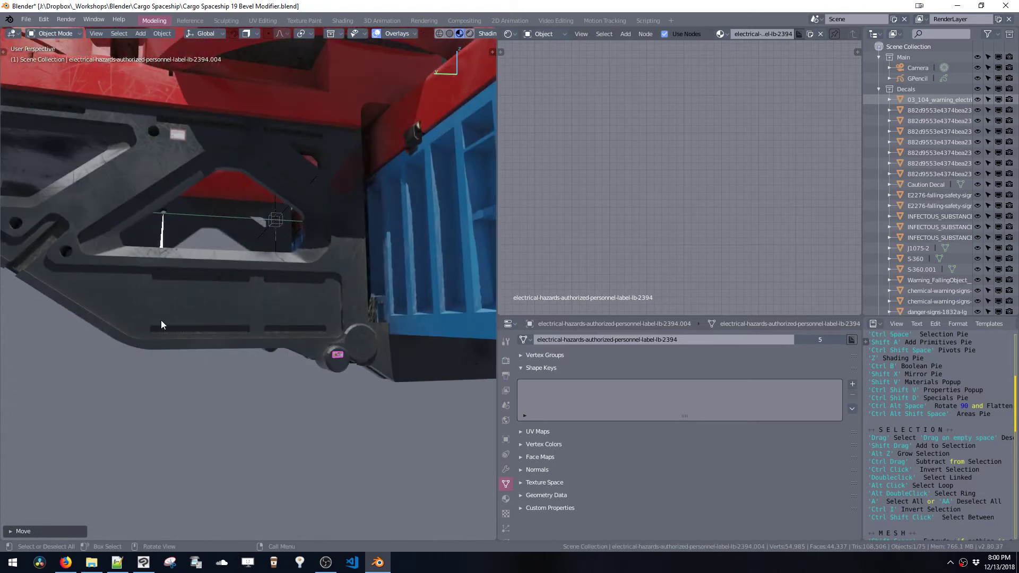
key(shift+d)
click(90, 275)
key(KP_Decimal)
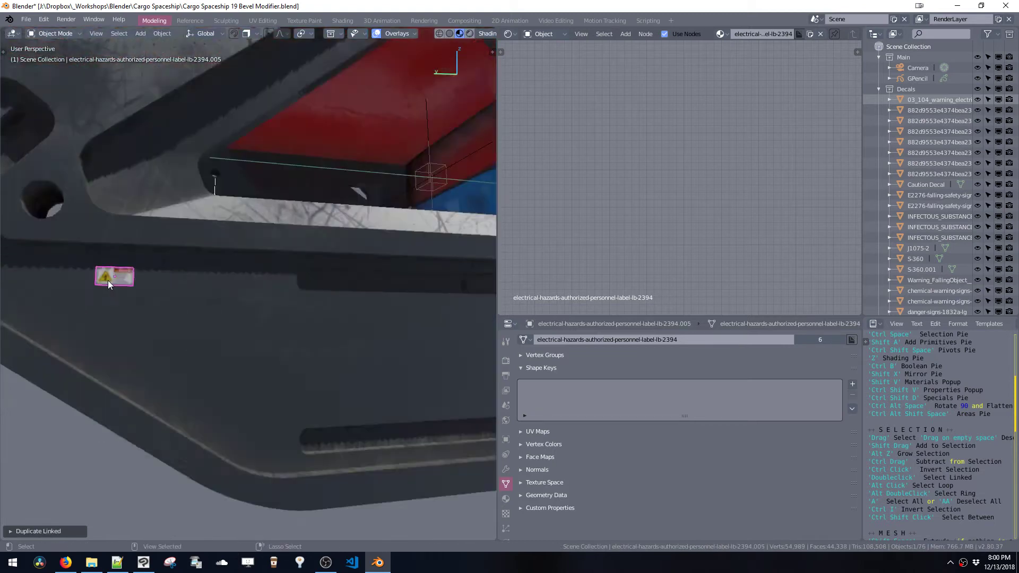
Place a linked duplicate of the Electrical Hazards sign on the red ledge between the two large curved hull sections
ctrl+middle_drag(159, 451, 262, 358)
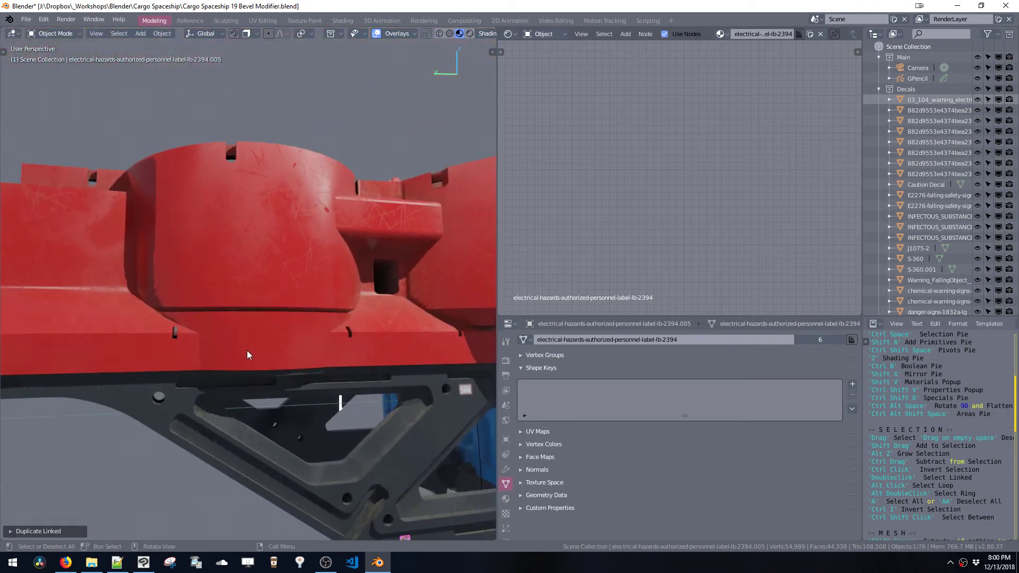
key(alt+d)
click(357, 240)
key(g)
click(358, 238)
scroll(340, 327, down, 3)
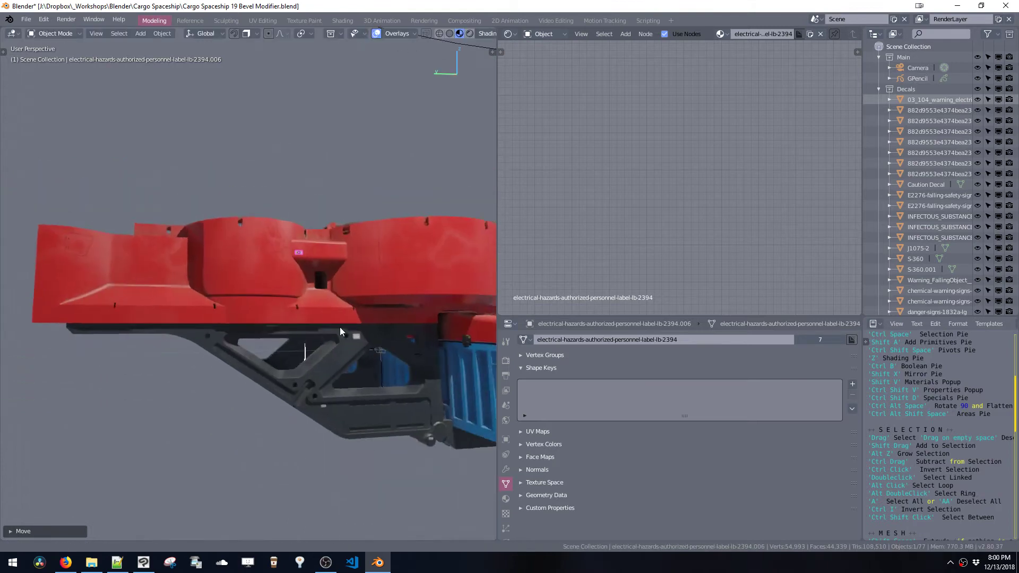
Place a linked duplicate of the Electrical Hazards sign on the red hull's end section, beside the hatch
middle_drag(340, 327, 364, 328)
key(alt+d)
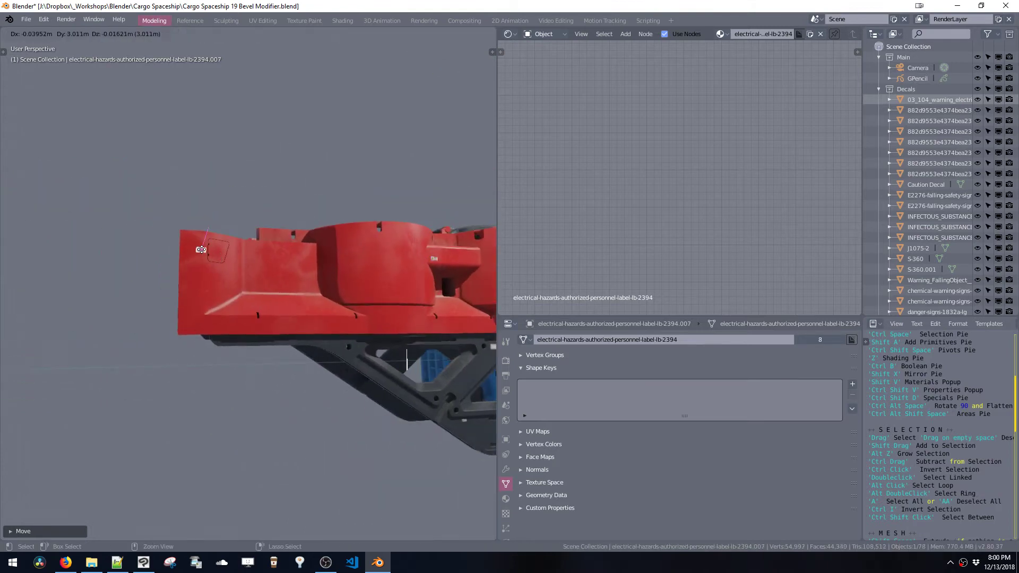
click(204, 254)
key(KP_Decimal)
scroll(266, 272, down, 4)
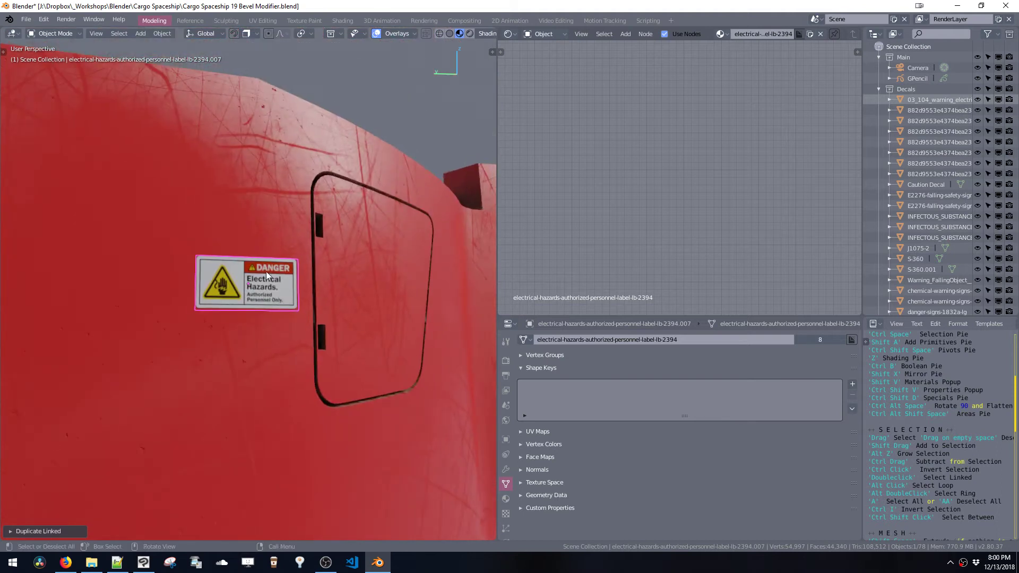
Reposition the Electrical Hazards copy on the red hull section around the hatch
key(g)
click(149, 277)
middle_drag(149, 277, 204, 264)
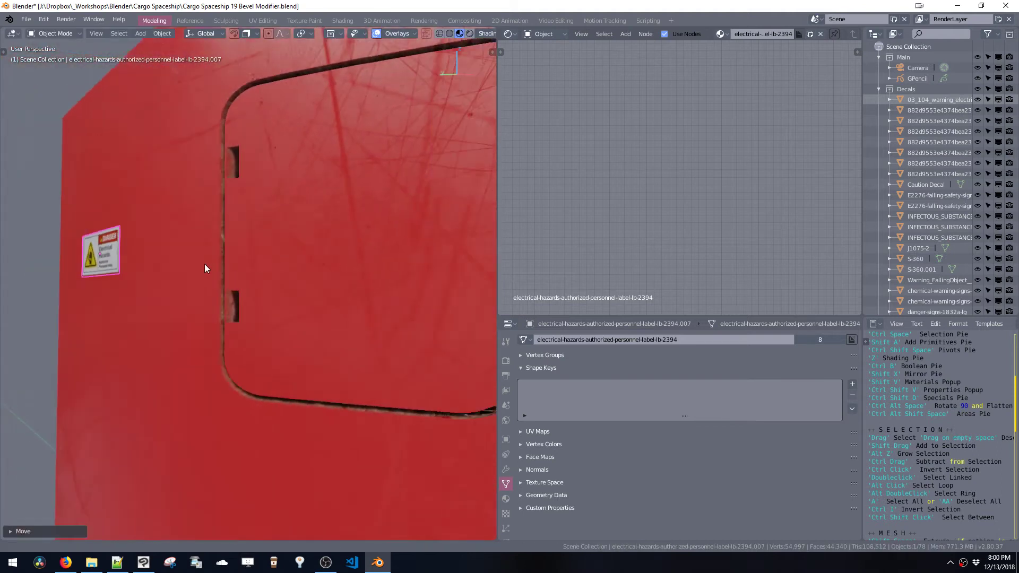
key(g)
click(312, 342)
Place a linked duplicate of the Electrical Hazards sign on the small rounded red housing and scale it down
ctrl+middle_drag(311, 343, 294, 305)
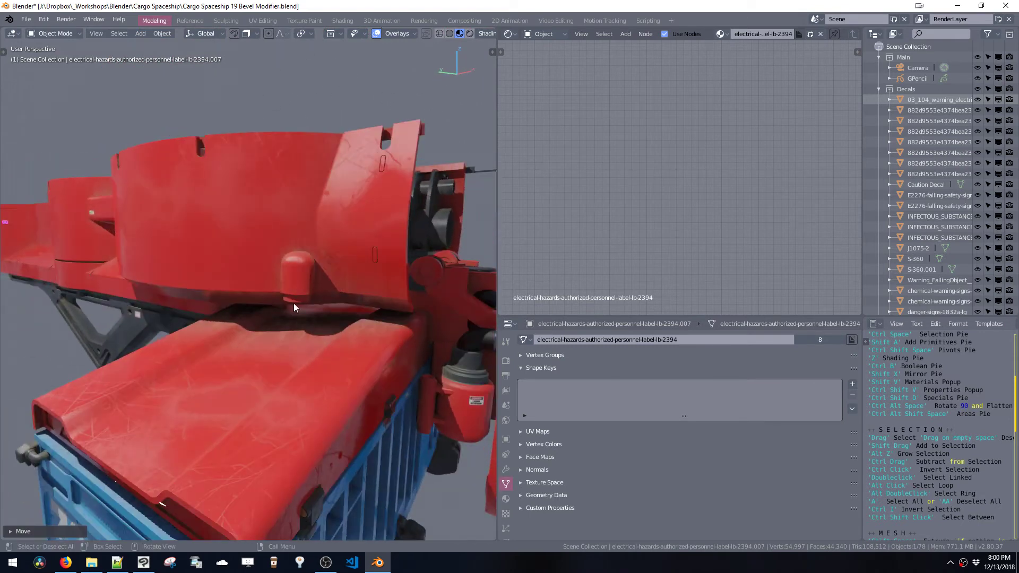
key(alt+d)
key(s)
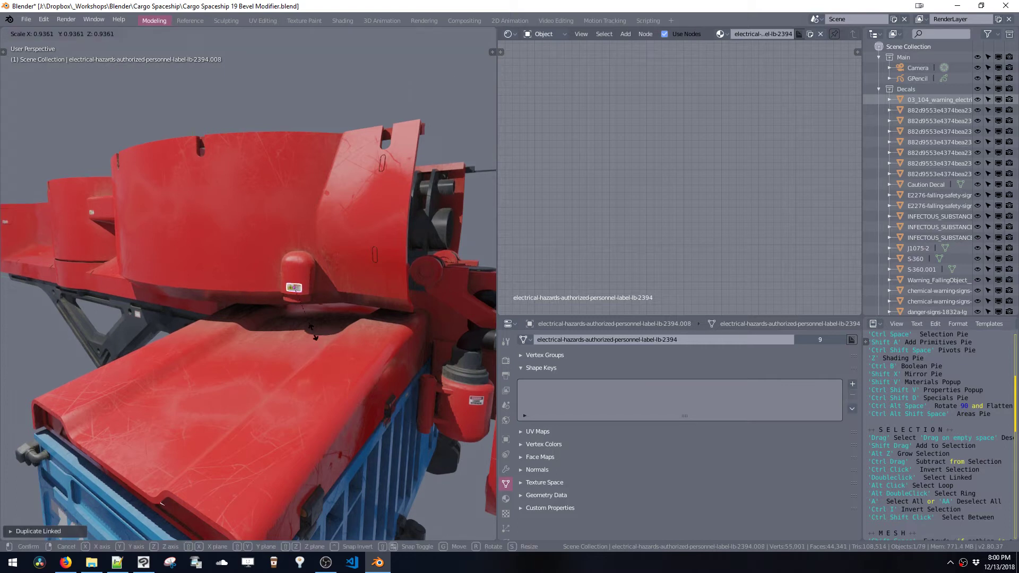
click(304, 302)
Lower the Electrical Hazards copy along Z toward the bottom edge of the rounded red housing
key(KP_Decimal)
key(g)
key(z)
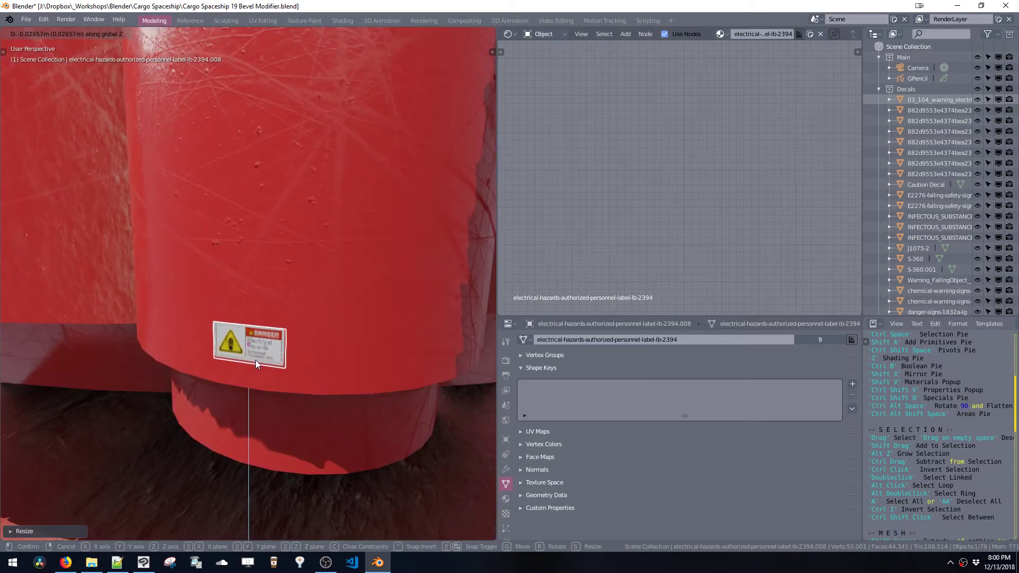
click(256, 360)
middle_drag(256, 359, 315, 514)
scroll(301, 357, down, 5)
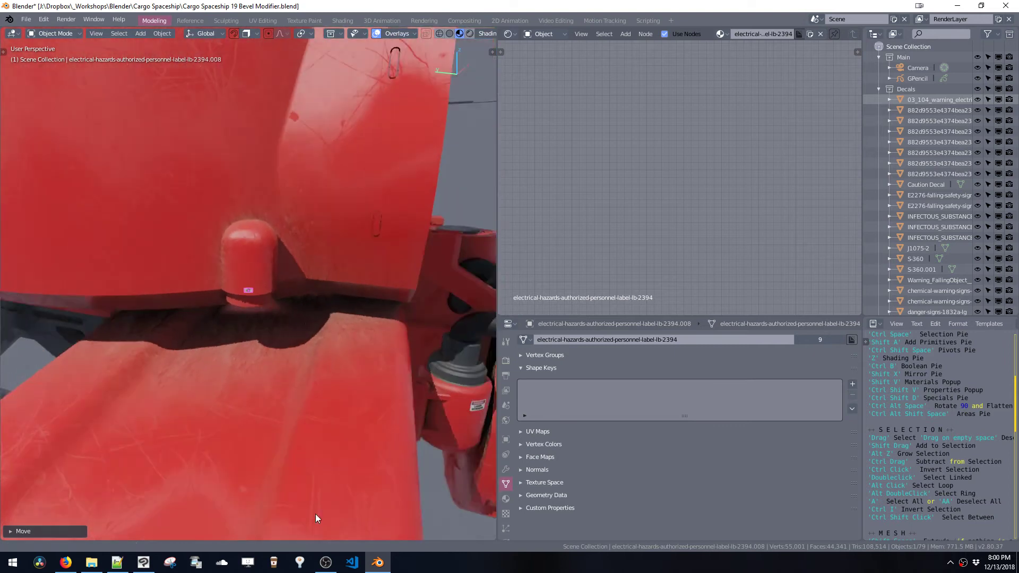
ctrl+middle_drag(318, 297, 321, 461)
middle_drag(316, 374, 302, 224)
click(325, 234)
click(322, 243)
click(302, 219)
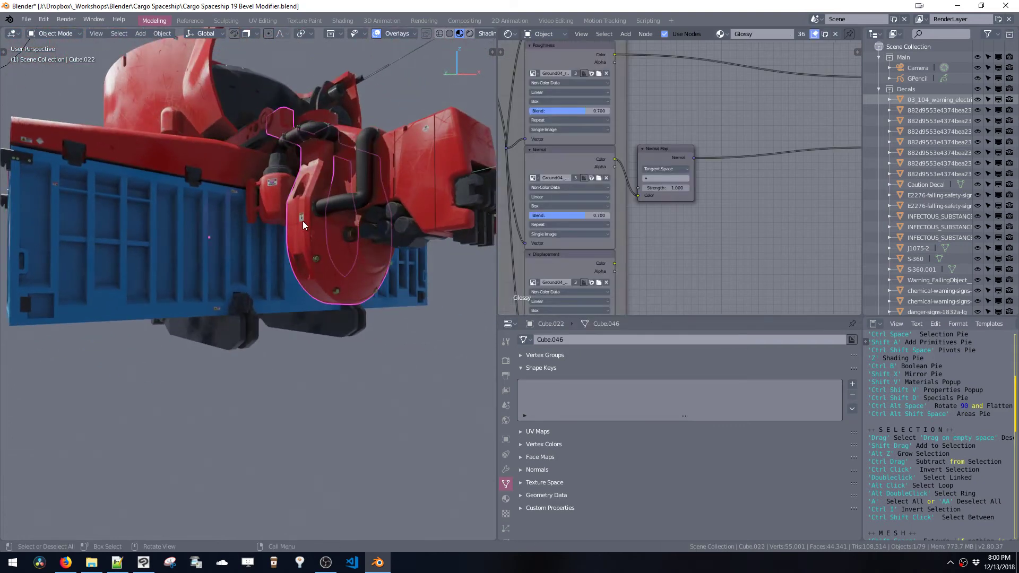
middle_drag(263, 188, 126, 168)
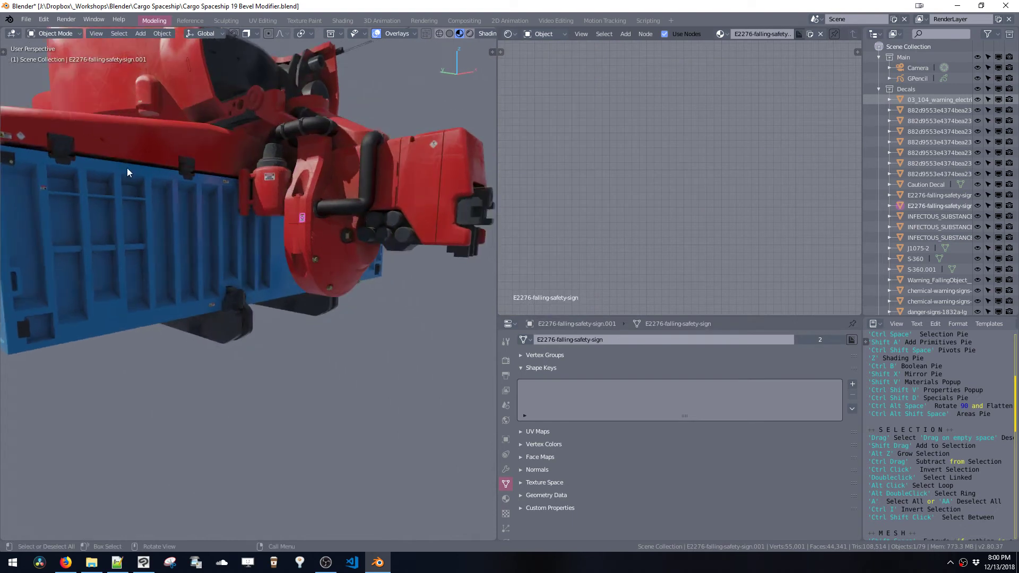
Place a linked duplicate of the Electrical Hazards sign on the dark clamp at the red end block's outer edge
click(13, 138)
middle_drag(290, 245, 374, 234)
key(g)
click(334, 211)
key(g)
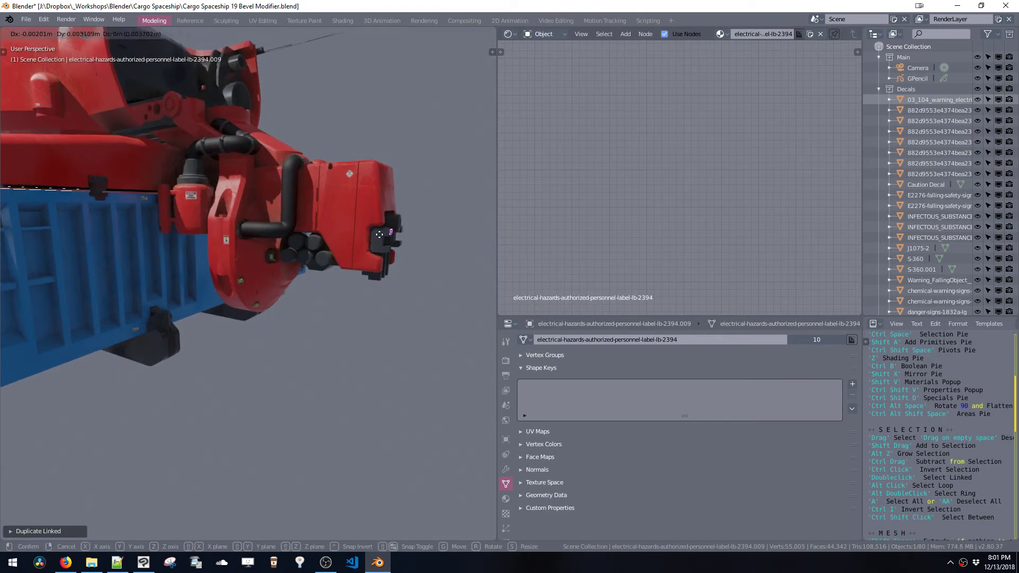
click(379, 234)
Scale down the Electrical Hazards copy on the dark clamp and raise it along the Z axis
scroll(384, 268, up, 3)
key(s)
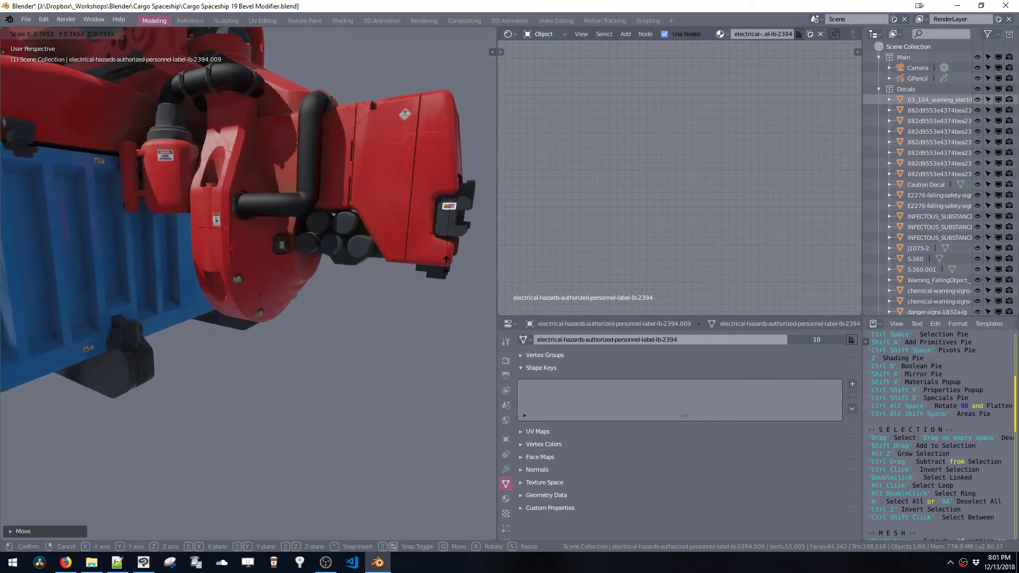
click(446, 260)
key(KP_Decimal)
key(g)
key(z)
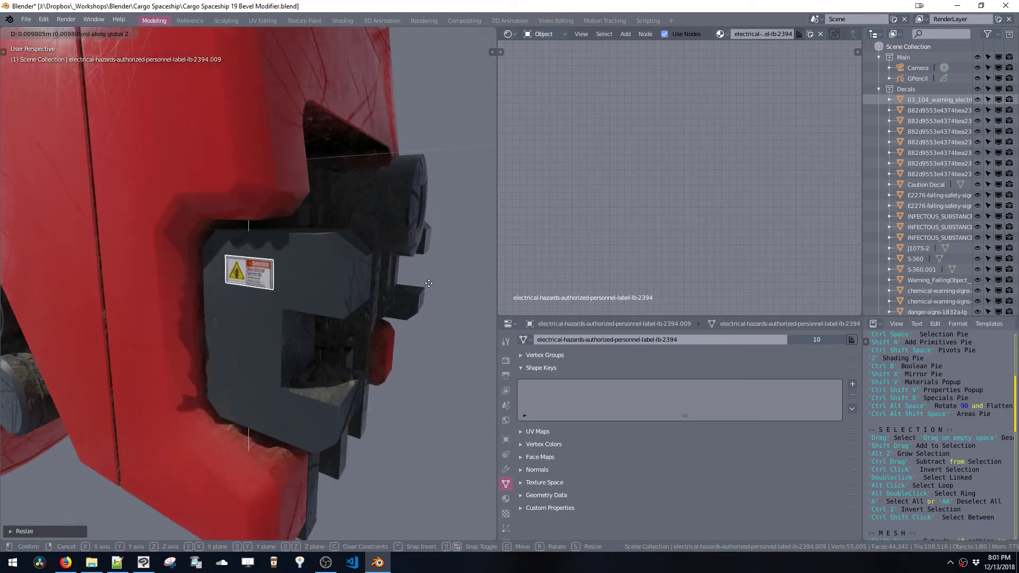
click(429, 284)
Place a linked duplicate of the Electrical Hazards sign between two prongs of the dark lower bracket, rotate it level and scale it down
middle_drag(410, 254, 276, 325)
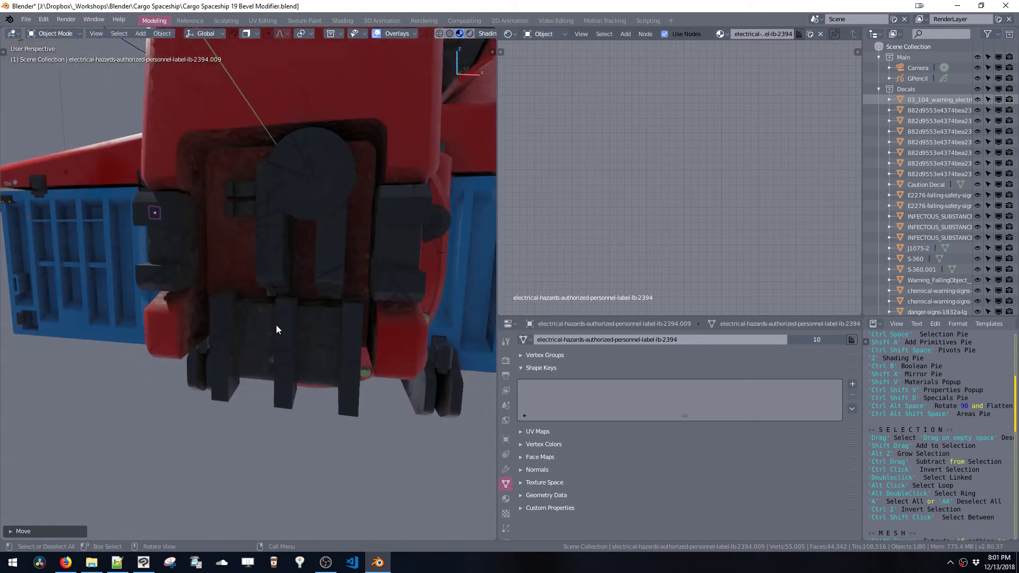
key(alt+d)
click(341, 370)
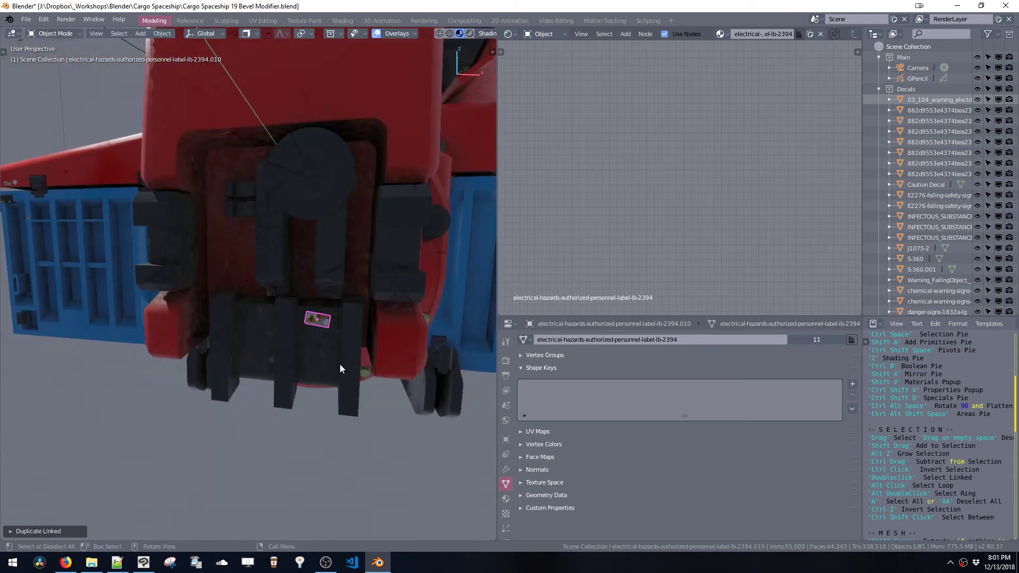
key(r)
click(344, 379)
key(g)
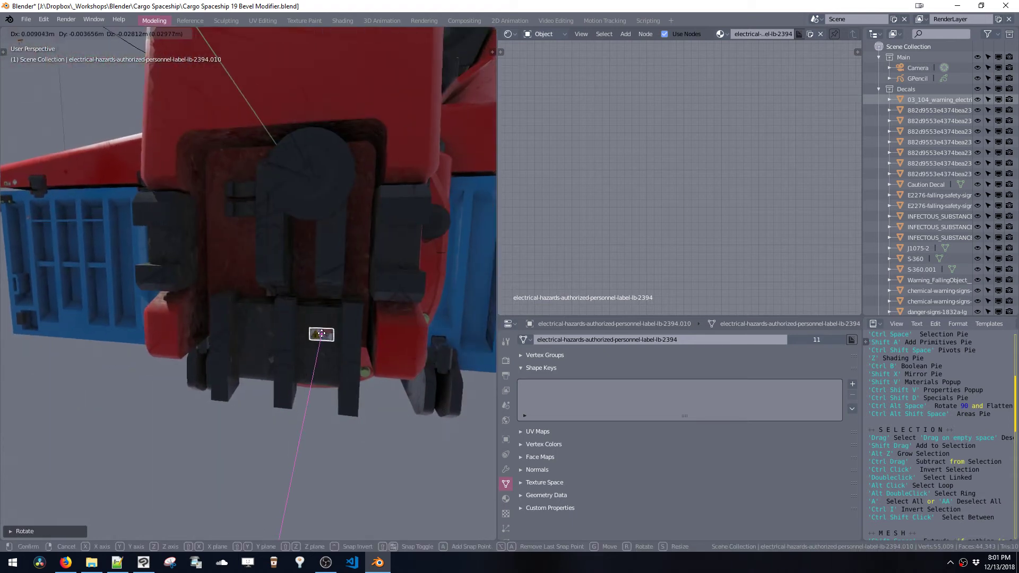
click(324, 330)
key(s)
click(329, 355)
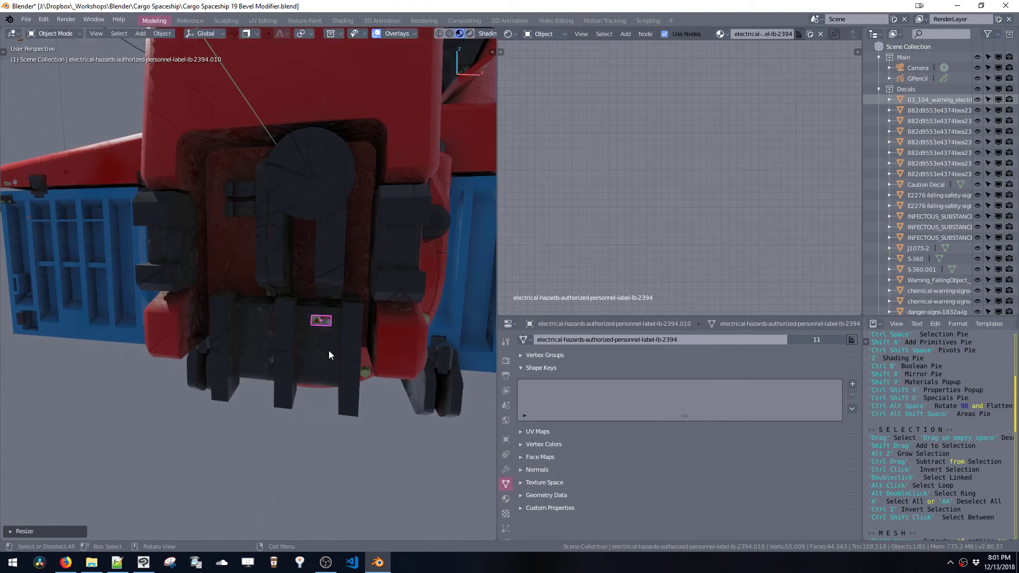
Straighten the bracket's Electrical Hazards sign about the Y axis and place a linked duplicate along X in the neighbouring gap between prongs
key(r)
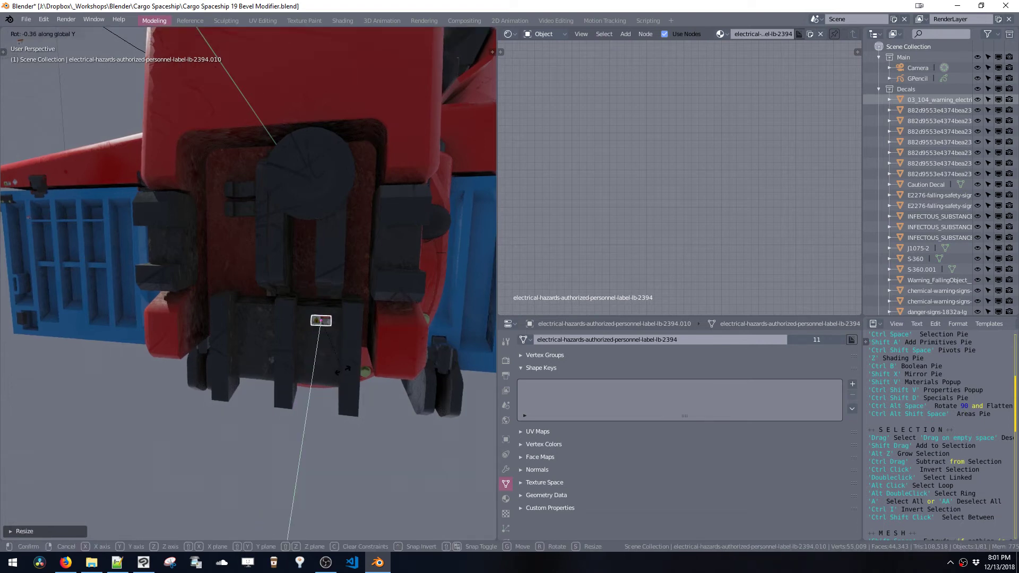
click(342, 368)
key(alt+d)
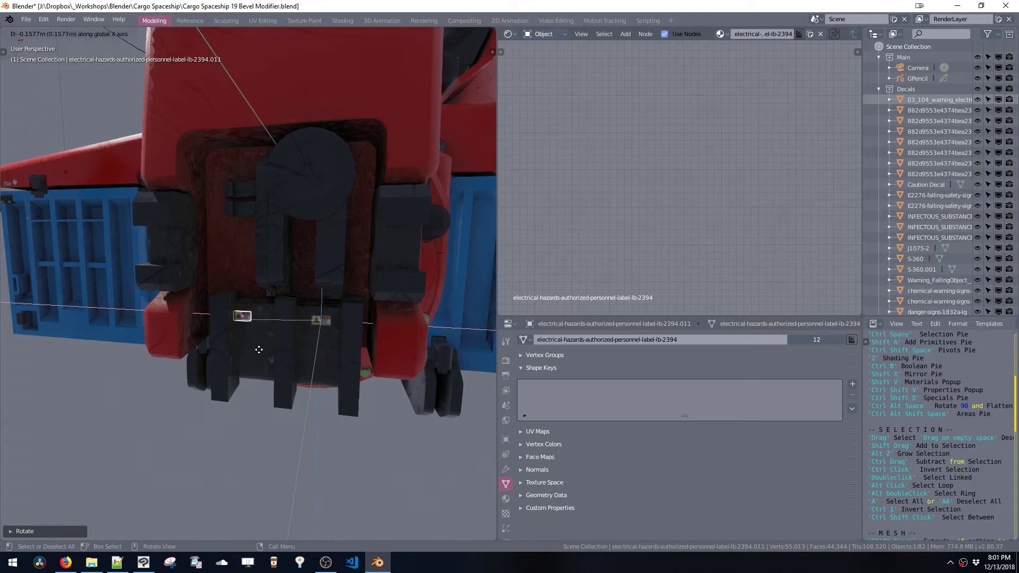
click(265, 344)
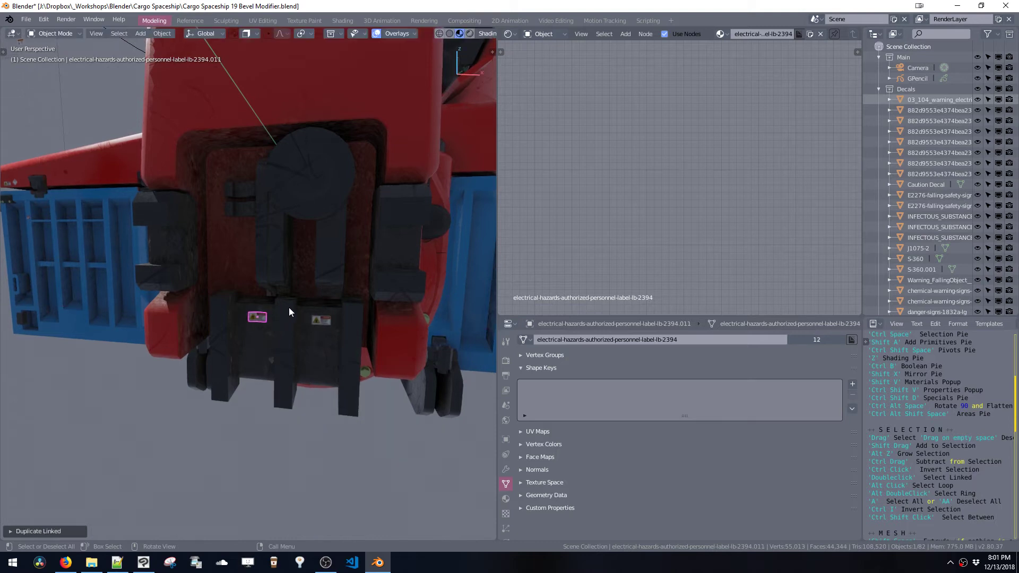
Place a scaled linked duplicate of the Electrical Hazards sign on the round dark joint above the bracket
key(alt+d)
click(315, 240)
key(s)
click(313, 242)
key(g)
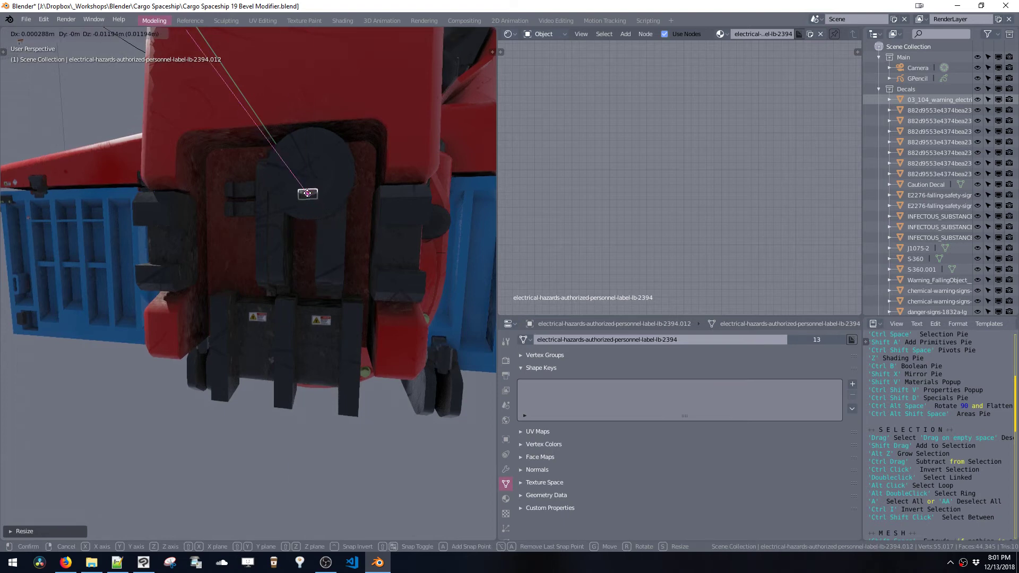
click(308, 185)
Move the Electrical Hazards copy to the lower edge of the round joint, scale it down and rotate it slightly
key(ctrl+space)
key(g)
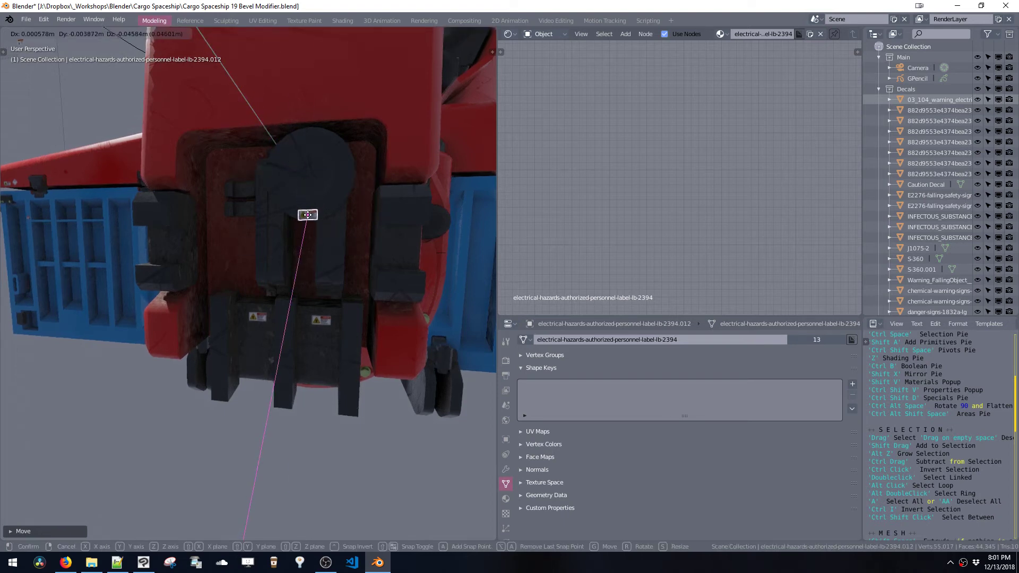
click(308, 210)
key(s)
click(324, 253)
key(r)
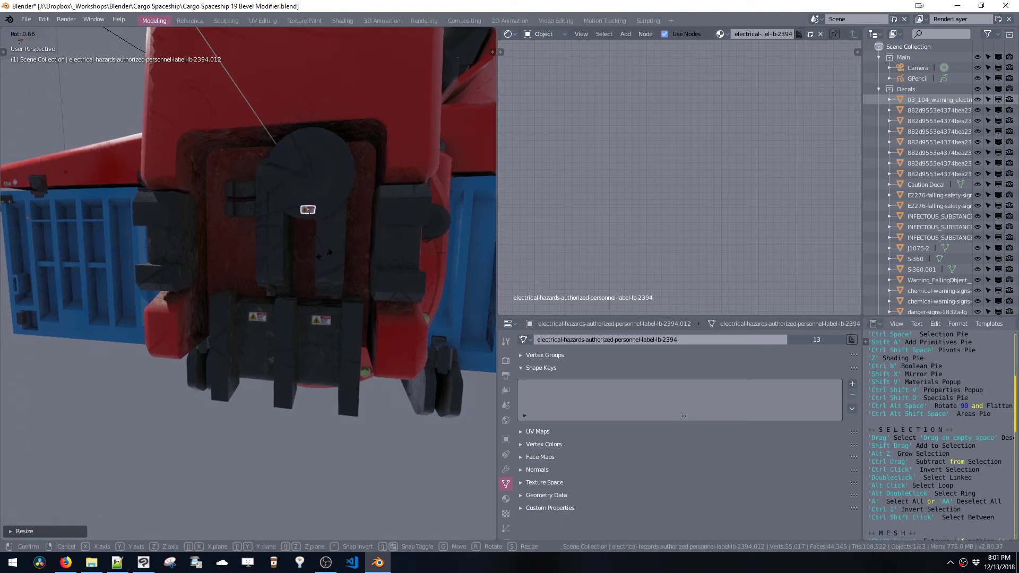
click(324, 250)
Place a linked duplicate of the Rotating Members and Tools Danger sign on the red end block above its cutout
middle_drag(320, 224, 406, 266)
click(390, 254)
scroll(353, 294, down, 7)
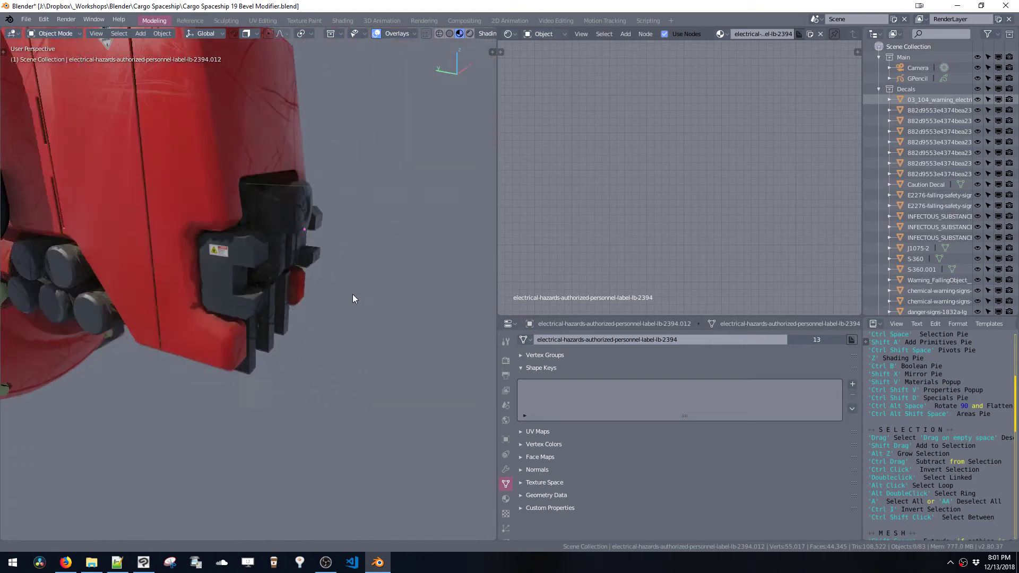
middle_drag(345, 311, 335, 266)
scroll(319, 276, up, 3)
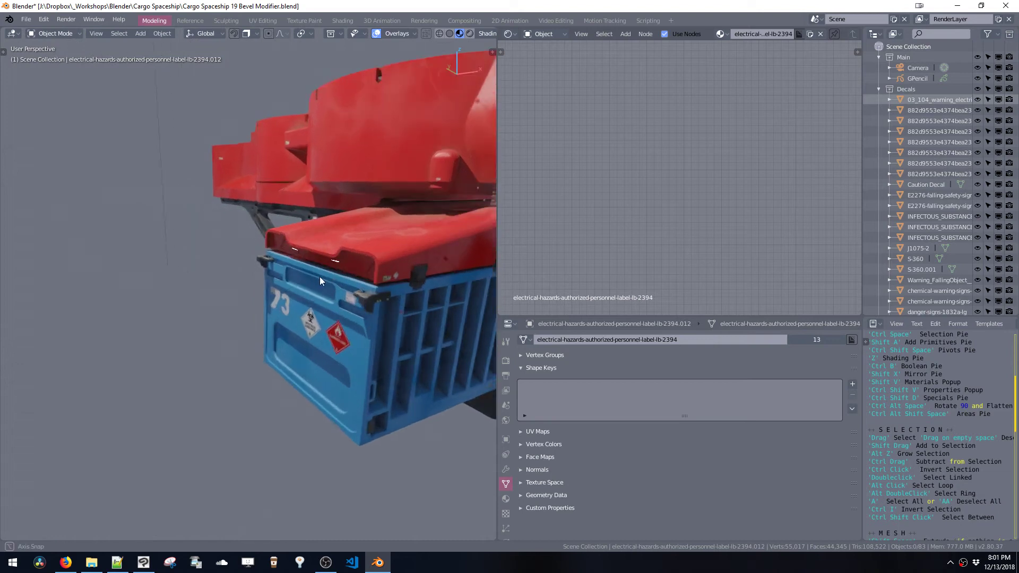
shift+middle_drag(338, 332, 276, 207)
scroll(334, 199, up, 3)
click(354, 187)
shift+middle_drag(374, 238, 203, 247)
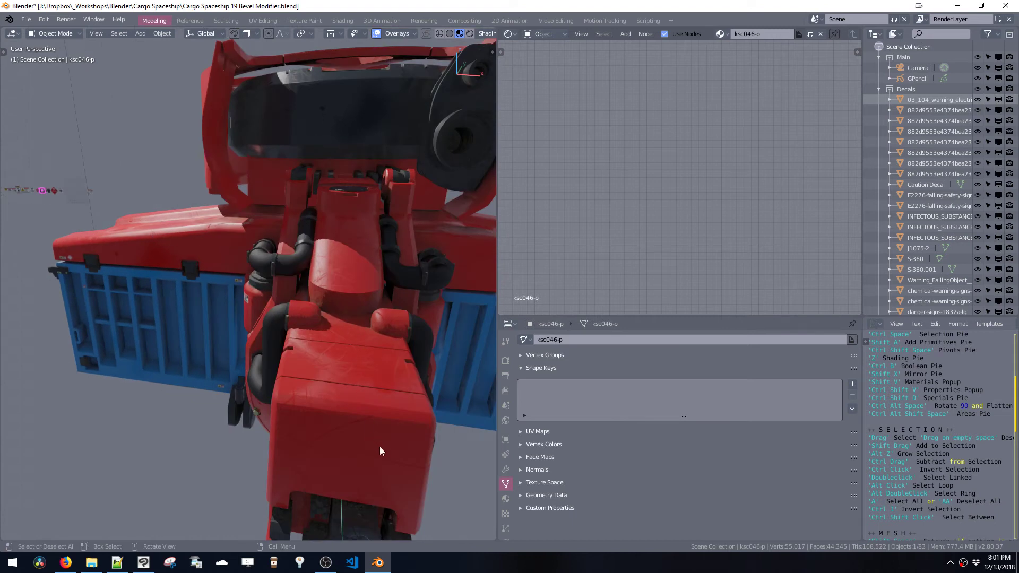
key(alt+d)
ctrl+click(386, 494)
key(KP_Decimal)
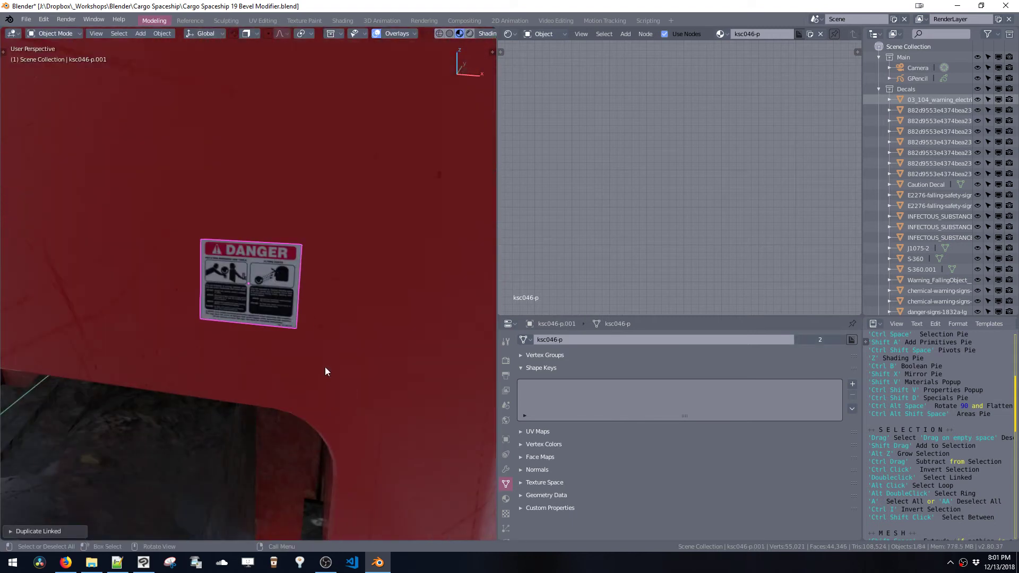
Scale up the Rotating Members Danger copy on the red end block
key(a)
click(258, 304)
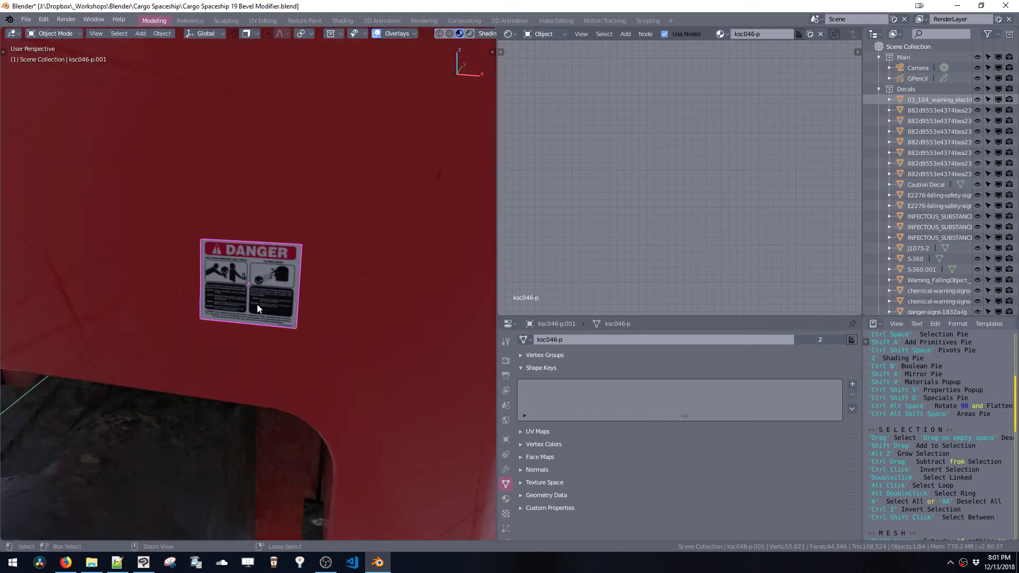
key(s)
click(322, 364)
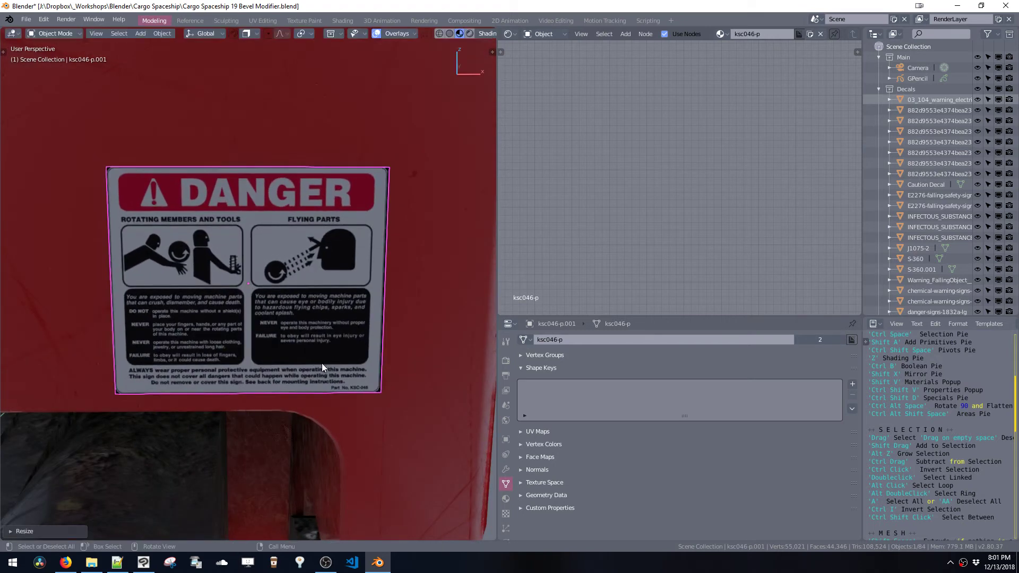
Shift the Rotating Members Danger copy along X away from the block's side edge and raise it along Z above the cutout
ctrl+middle_drag(186, 272, 219, 409)
shift+middle_drag(219, 295, 269, 252)
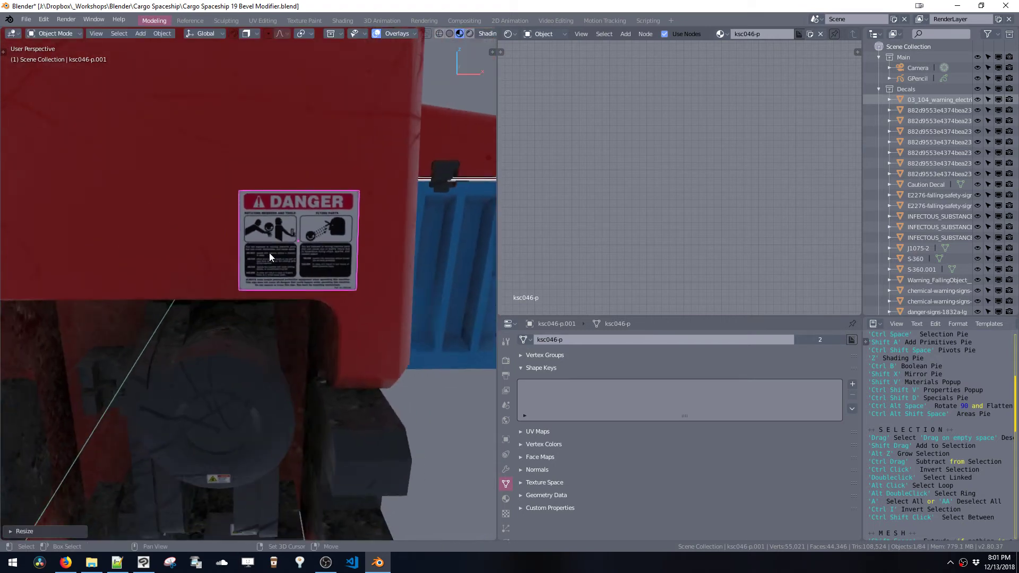
key(g)
key(x)
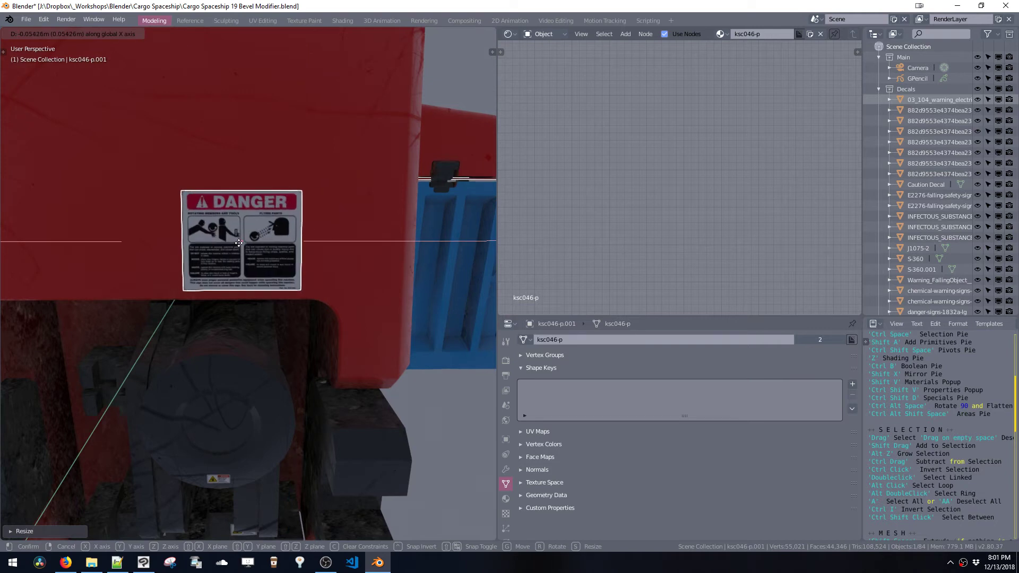
click(248, 257)
key(g)
key(z)
click(247, 234)
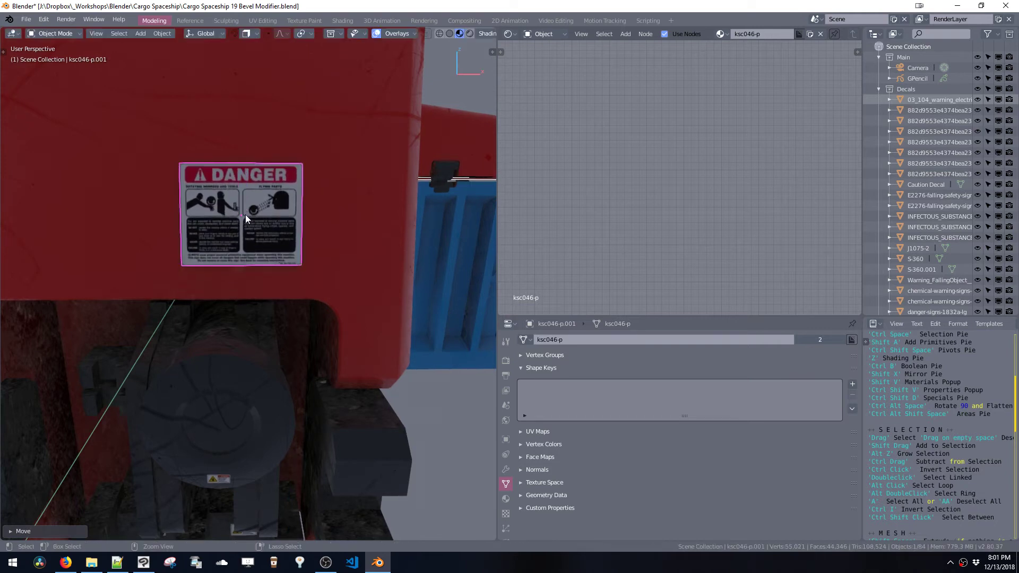
Fine-tune the scale and position of the Rotating Members Danger copy on the red end block, and deselect it
scroll(242, 285, down, 5)
key(s)
click(244, 277)
key(g)
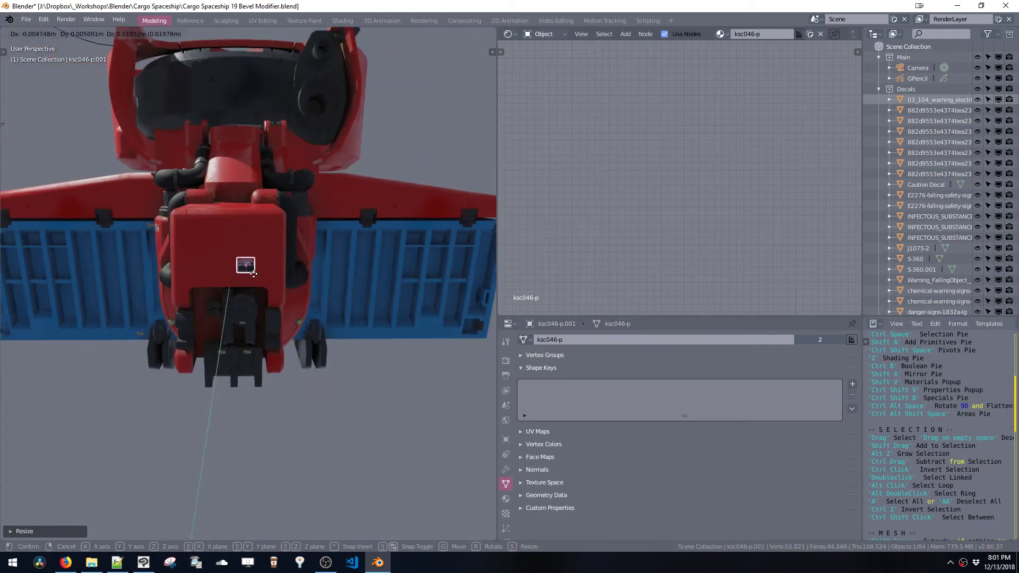
click(254, 280)
key(a)
key(a)
Place a linked duplicate of the Moving Robot Danger sign on the outer dark latch of the container's red cover and adjust its position
shift+middle_drag(227, 260, 262, 266)
mouse_move(261, 266)
ctrl+middle_down()
mouse_move(258, 217)
mouse_move(273, 270)
ctrl+middle_up()
middle_drag(273, 270, 309, 289)
click(253, 262)
key(KP_Decimal)
click(350, 268)
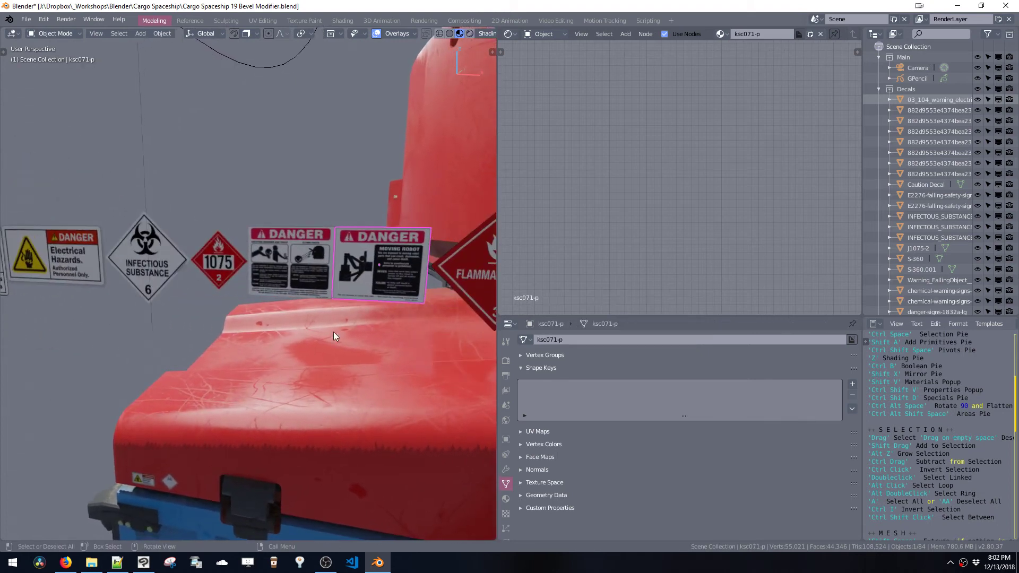
middle_drag(337, 336, 262, 291)
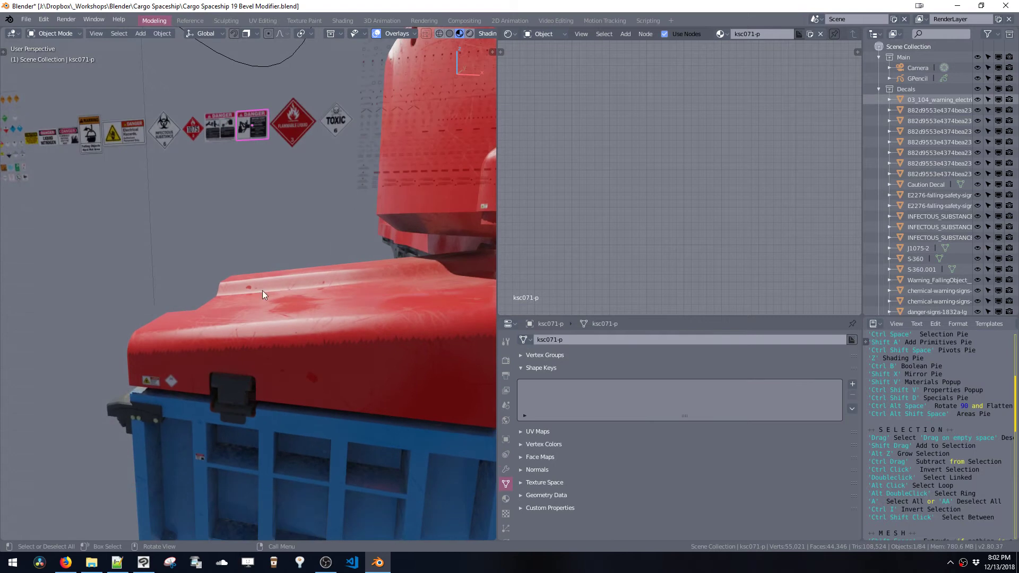
key(shift+d)
key(KP_Decimal)
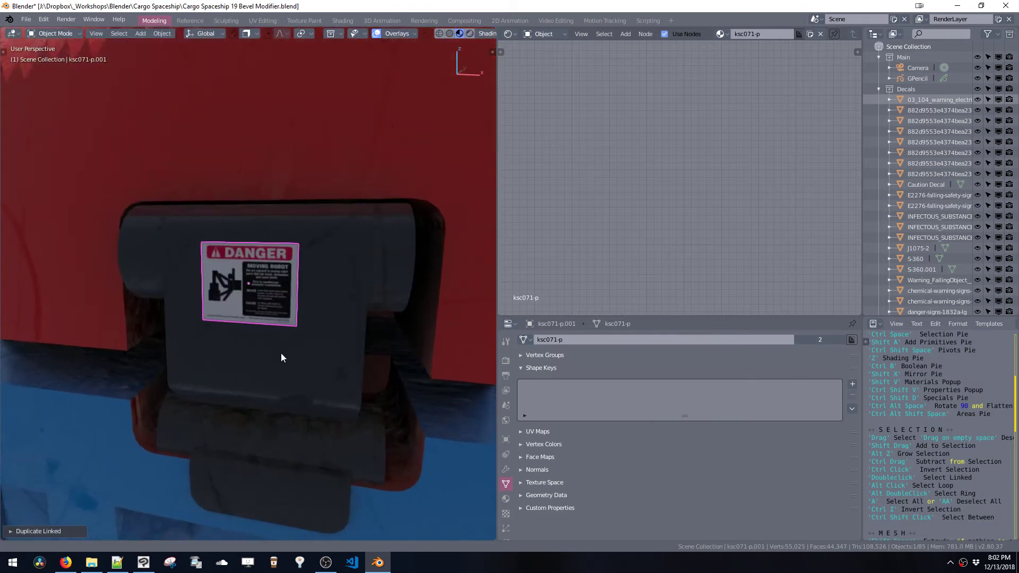
key(g)
click(259, 285)
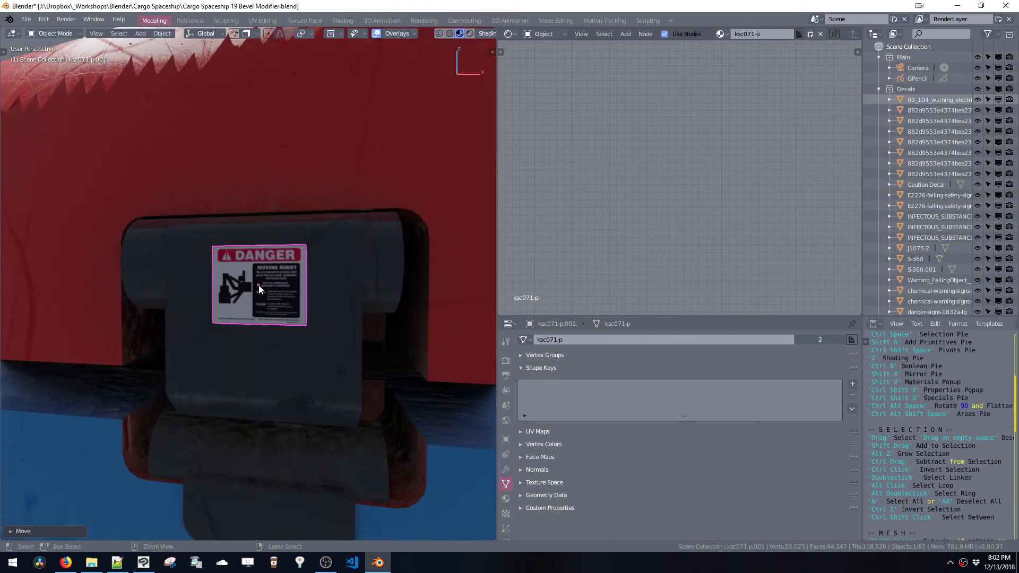
Place a linked duplicate of the Moving Robot sign along X on the next dark latch and centre it there
ctrl+middle_drag(260, 301, 345, 524)
shift+middle_drag(323, 305, 192, 297)
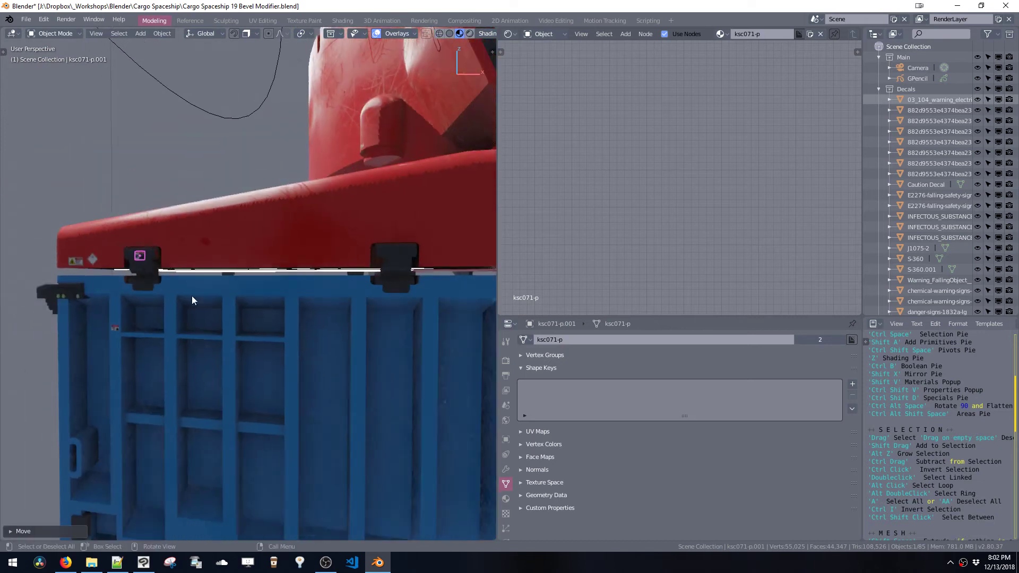
key(alt+d)
key(x)
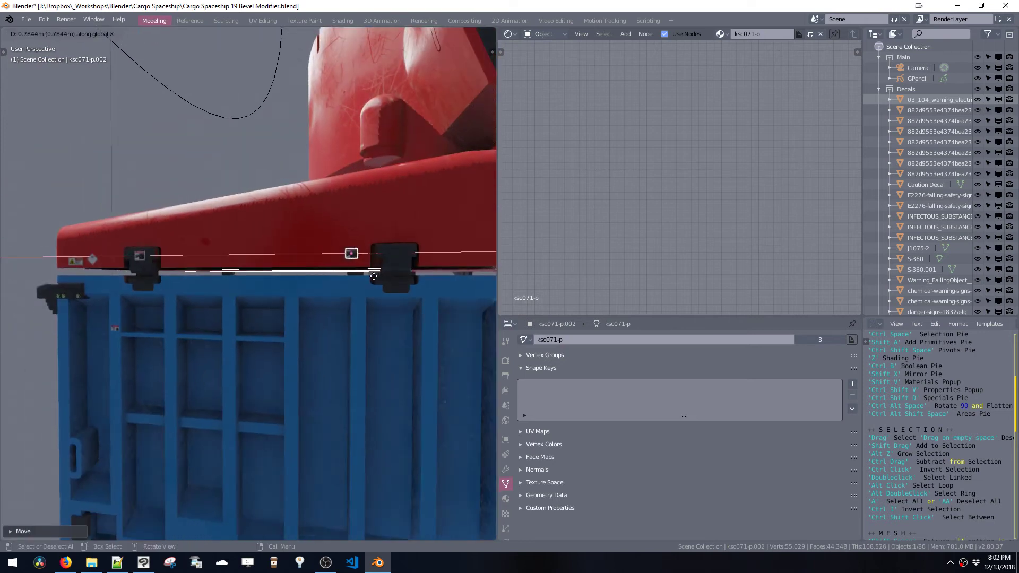
click(464, 292)
key(KP_Decimal)
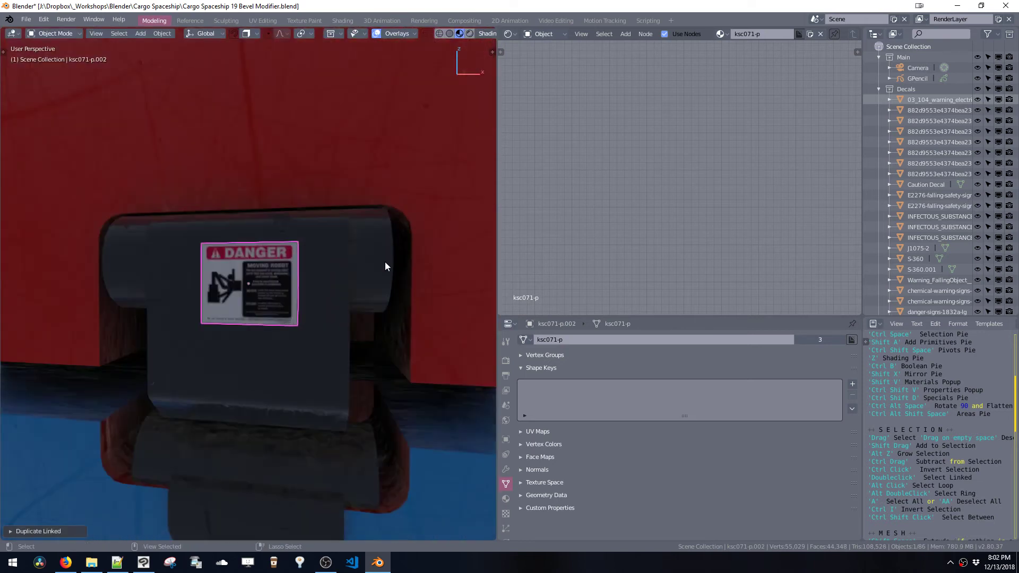
key(g)
key(x)
click(324, 282)
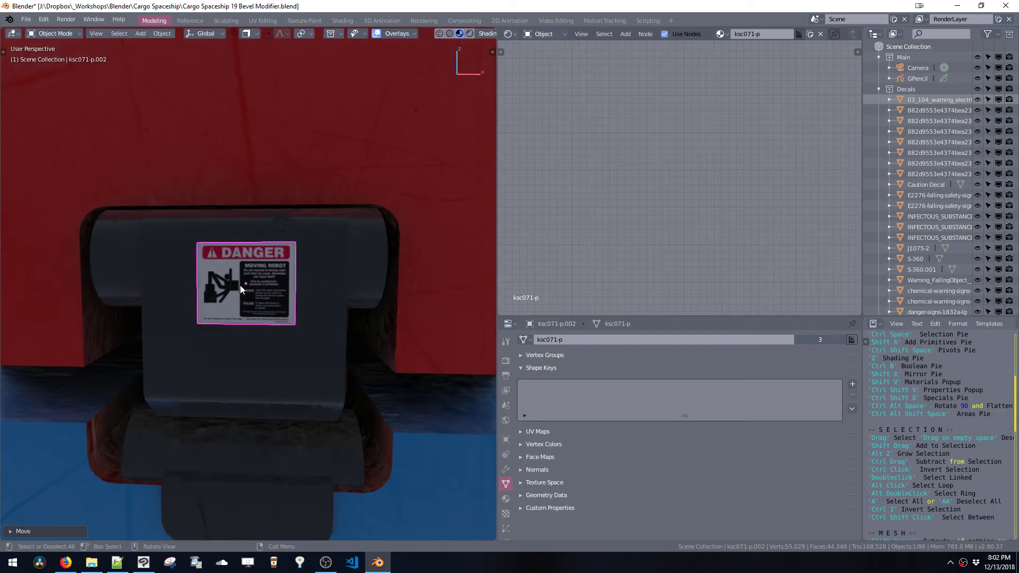
middle_drag(240, 285, 350, 334)
key(g)
key(z)
click(207, 286)
key(ctrl+z)
Box-select the source decals floating beside the ship and make the Decals collection active
scroll(303, 324, down, 3)
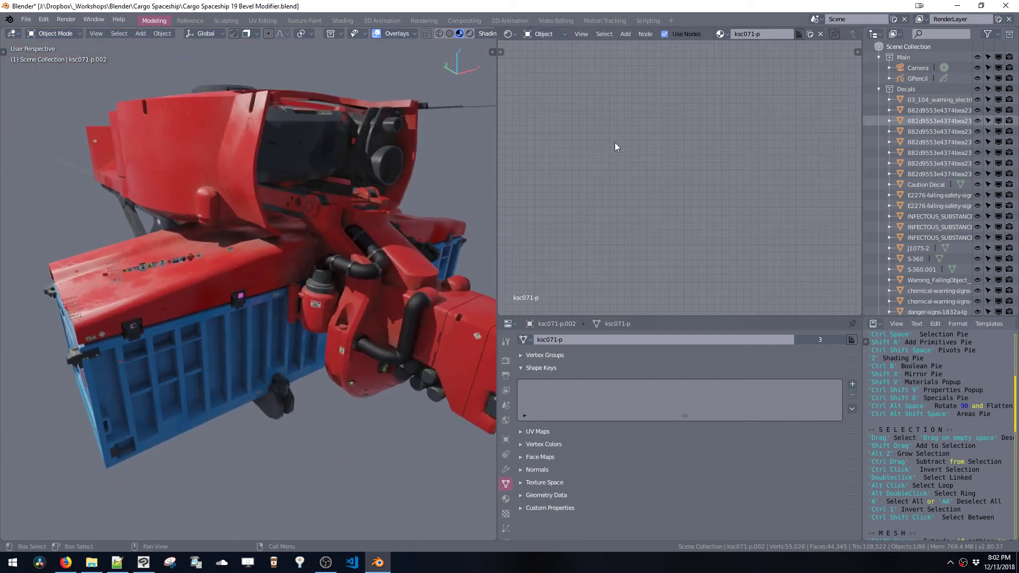
middle_drag(327, 148, 233, 143)
middle_drag(109, 183, 100, 173)
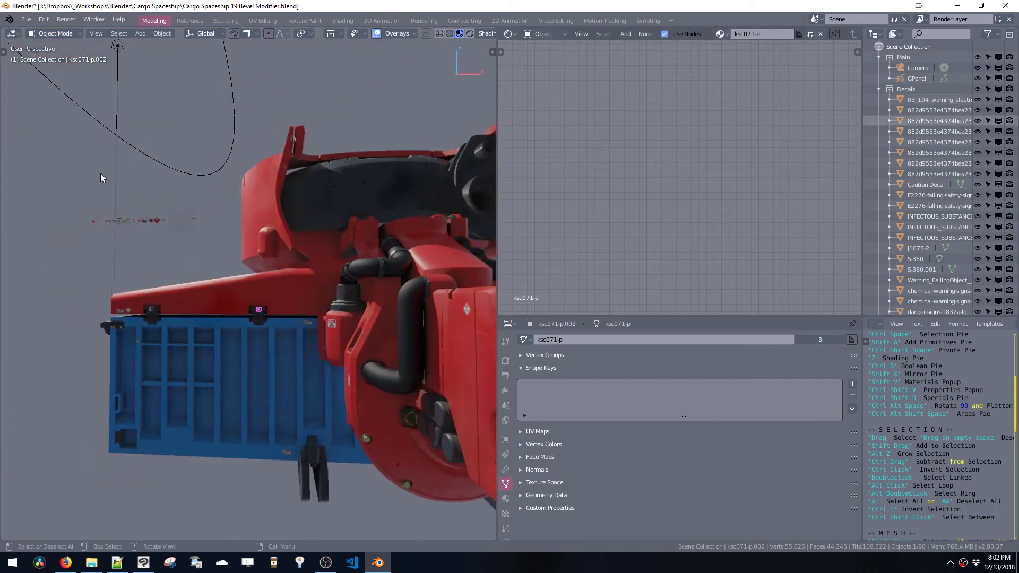
drag(25, 195, 211, 244)
middle_drag(211, 244, 66, 198)
drag(66, 197, 193, 242)
middle_drag(176, 236, 256, 212)
click(906, 91)
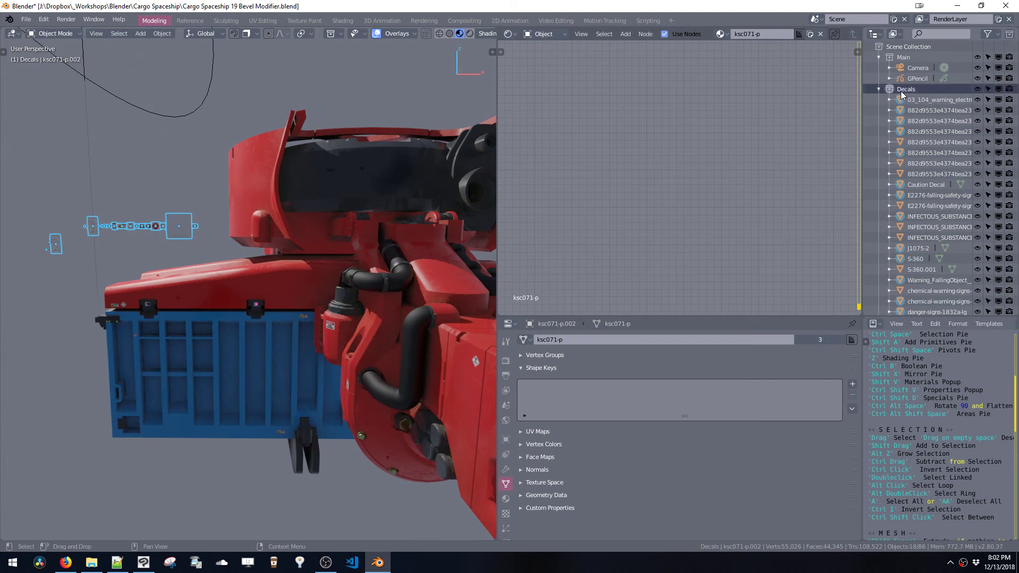
Select the warning-red decal among the source decals and run Select Grouped with the Children option
click(181, 234)
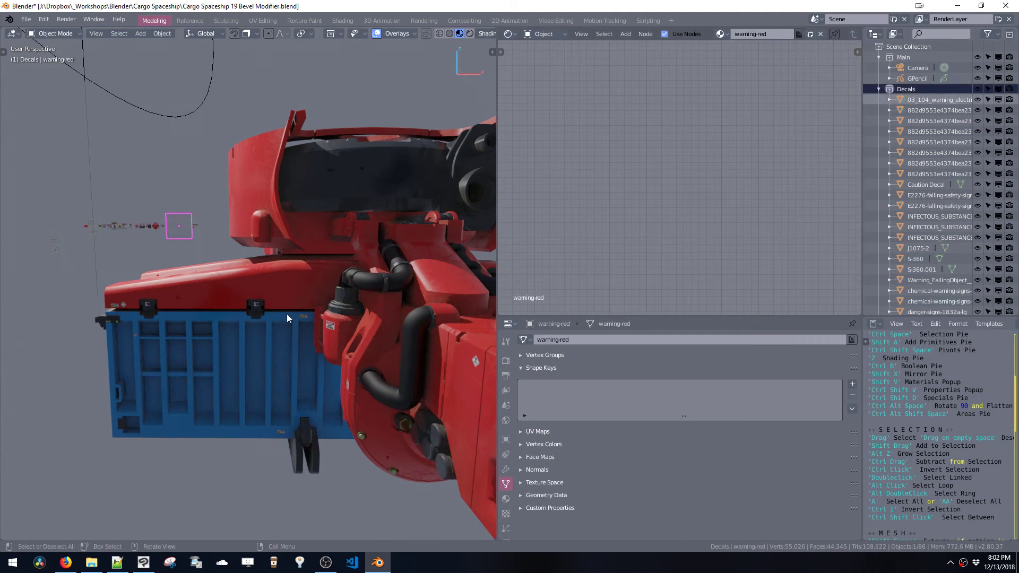
middle_drag(290, 319, 269, 295)
key(ctrl+space)
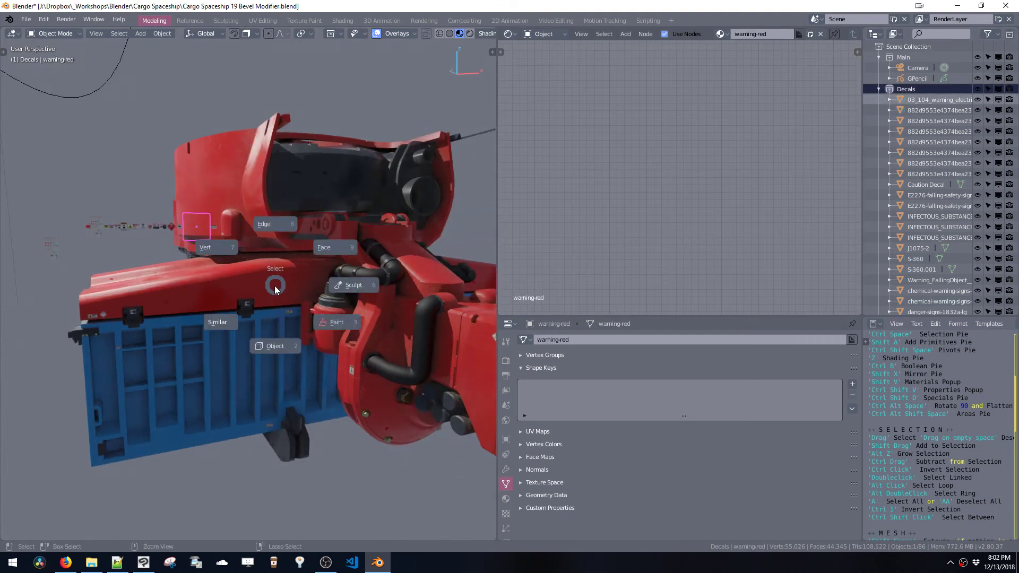
click(222, 323)
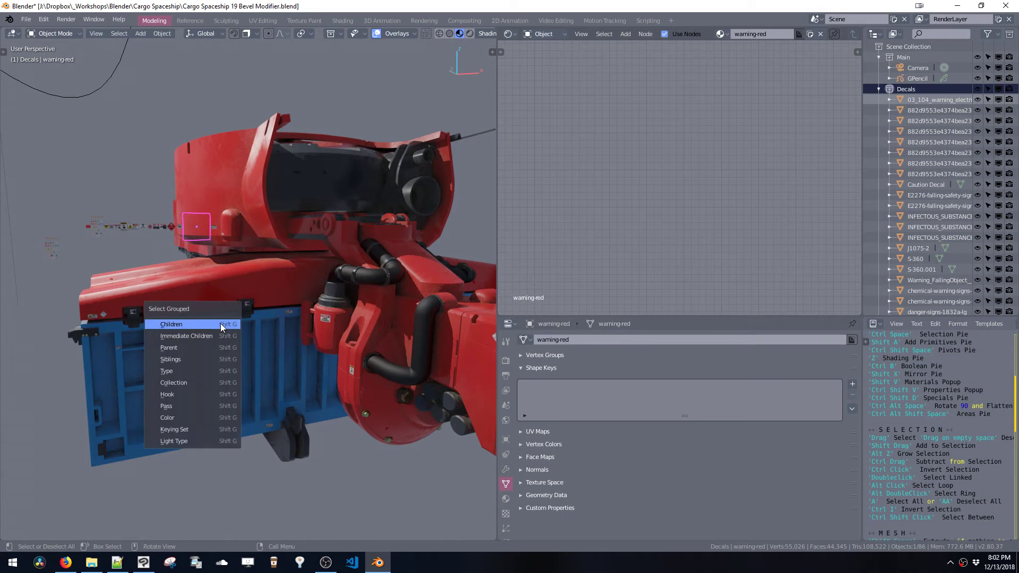
click(222, 325)
middle_drag(205, 241, 165, 234)
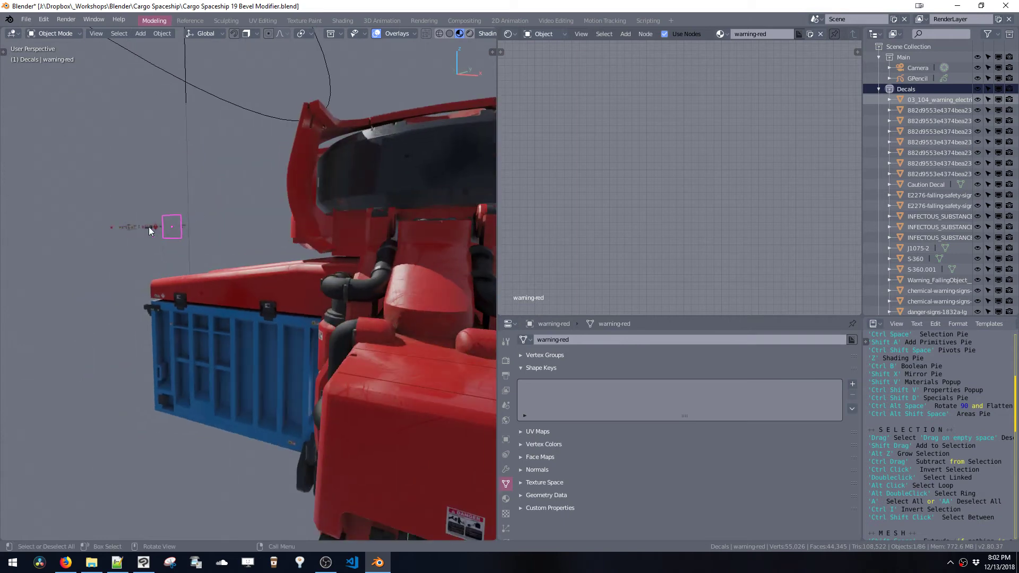
Select every decal sharing the ksc046-p decal's collection, and exclude the source decals floating beside the ship from the selection
click(145, 227)
key(ctrl+space)
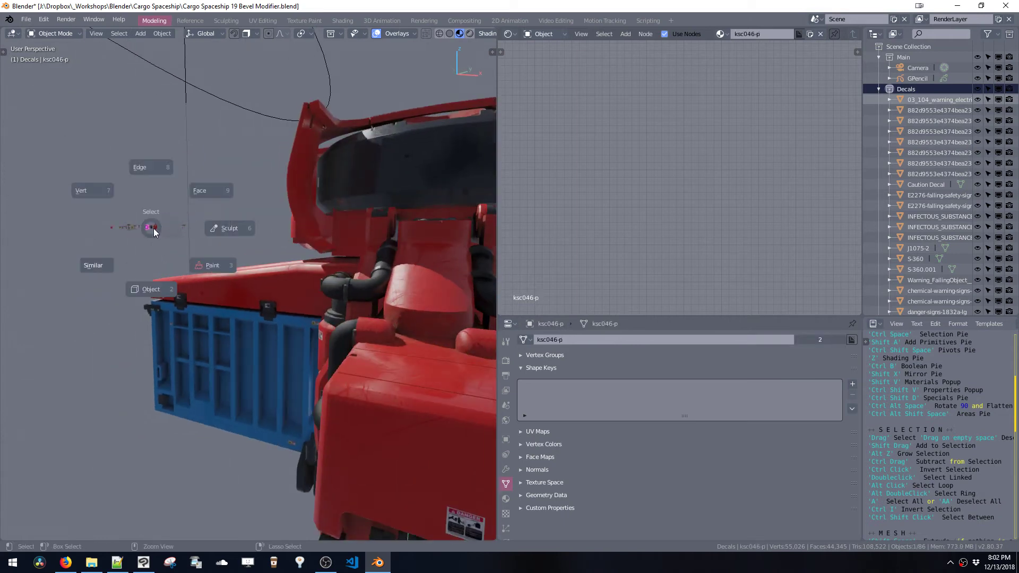
click(102, 267)
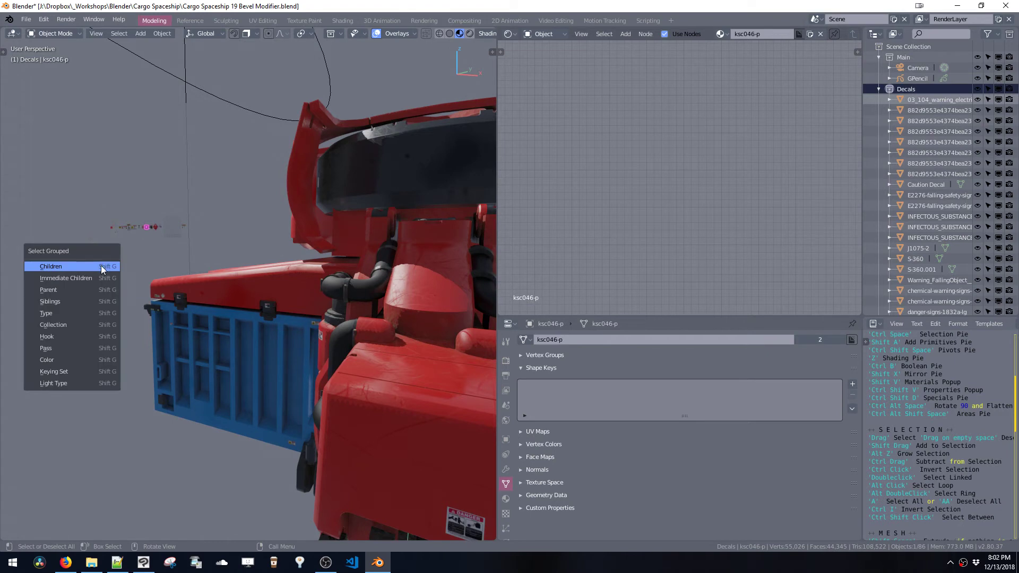
click(88, 325)
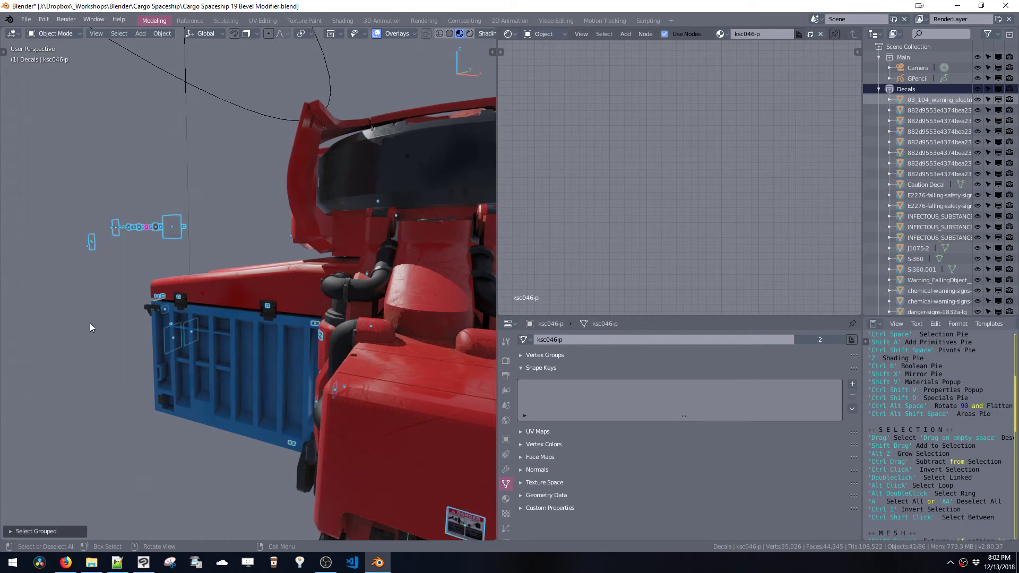
middle_drag(162, 302, 182, 284)
key(shift+b)
drag(61, 201, 205, 262)
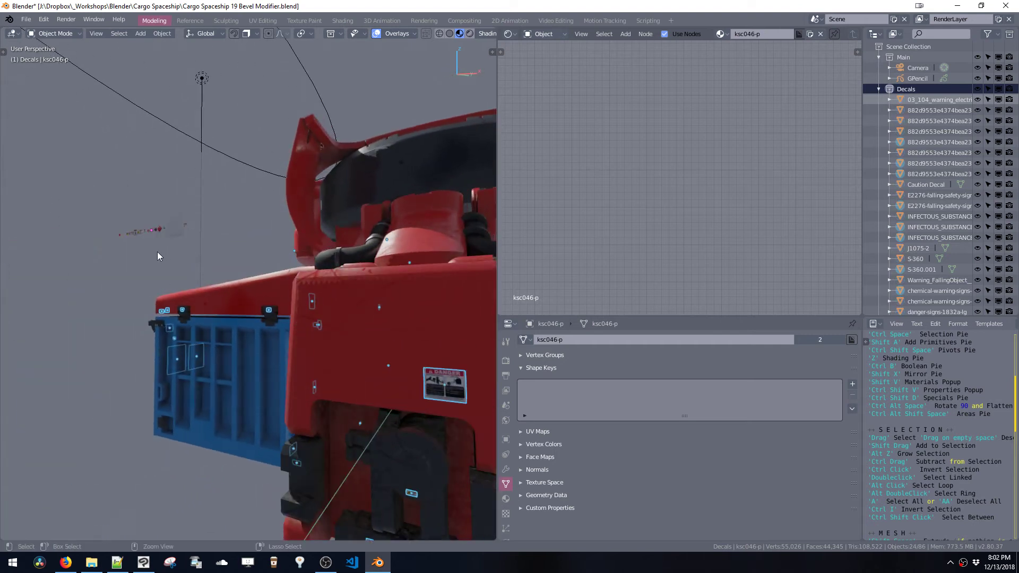
Try a Live Mirror on the selected ship decals and undo it
middle_drag(157, 252, 317, 298)
key(shift+x)
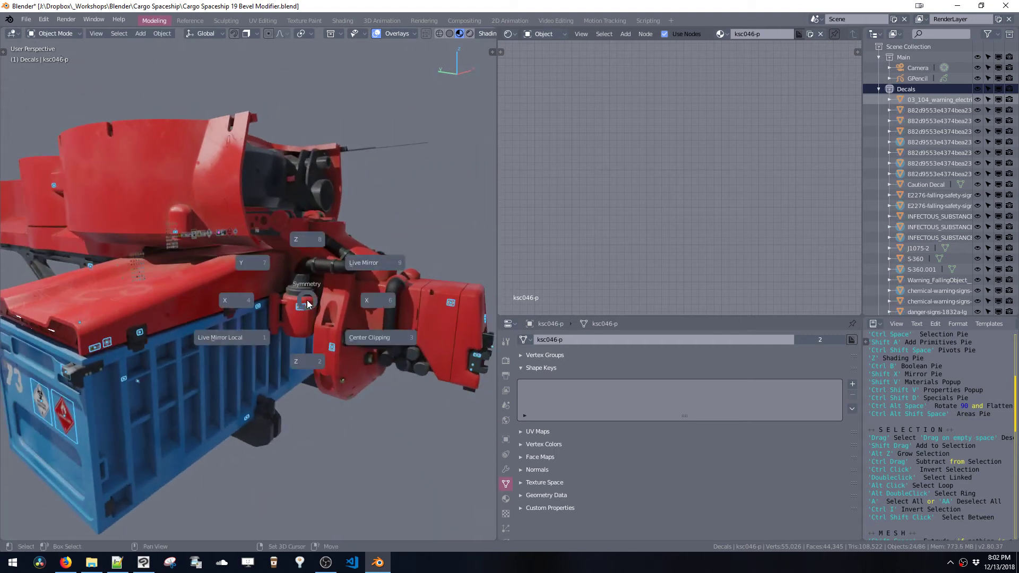
click(359, 265)
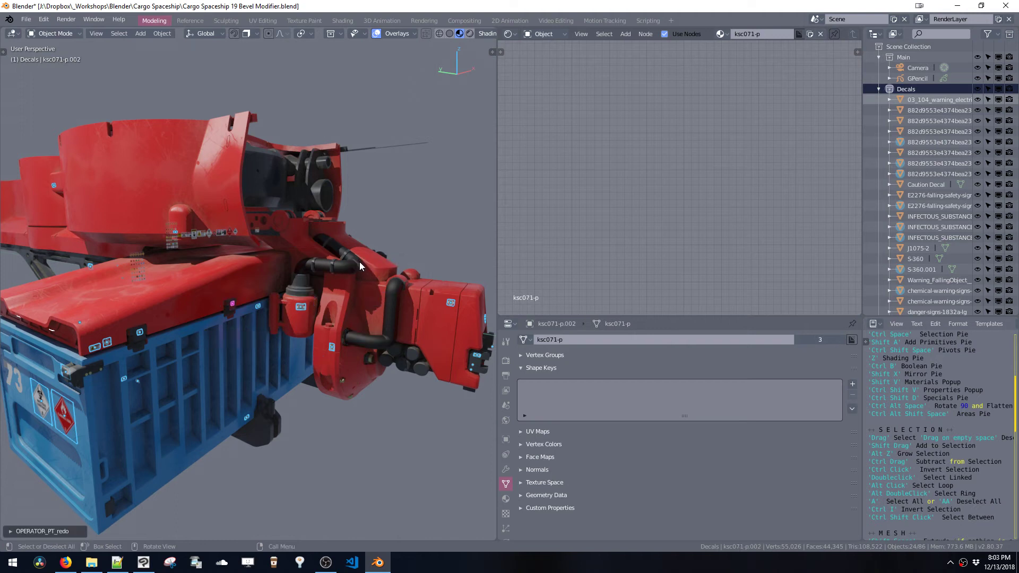
middle_drag(359, 263, 266, 256)
key(ctrl+z)
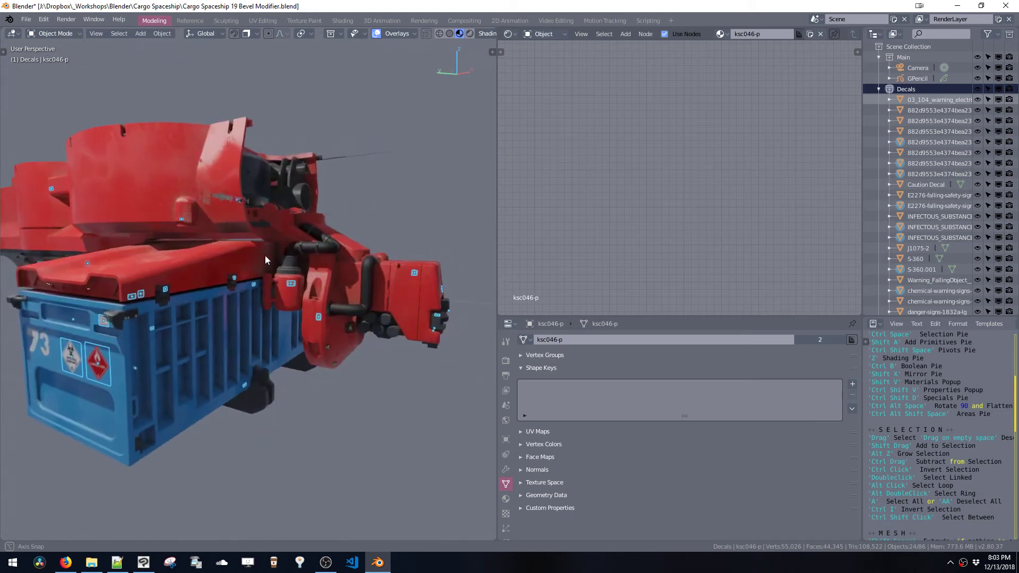
Box-select all the source decals floating beside the ship, adding the orange warning label at the end of the row
middle_drag(228, 205, 132, 176)
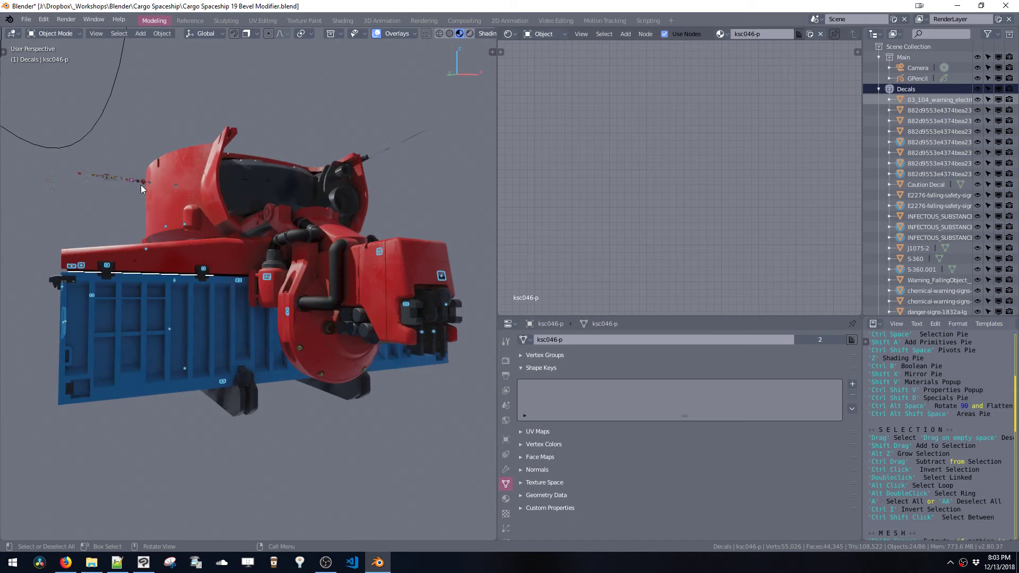
middle_drag(269, 277, 298, 138)
drag(283, 119, 327, 171)
middle_drag(327, 171, 167, 224)
mouse_move(146, 219)
middle_down()
mouse_move(109, 216)
mouse_move(155, 217)
middle_up()
drag(153, 213, 380, 341)
scroll(380, 337, down, 1)
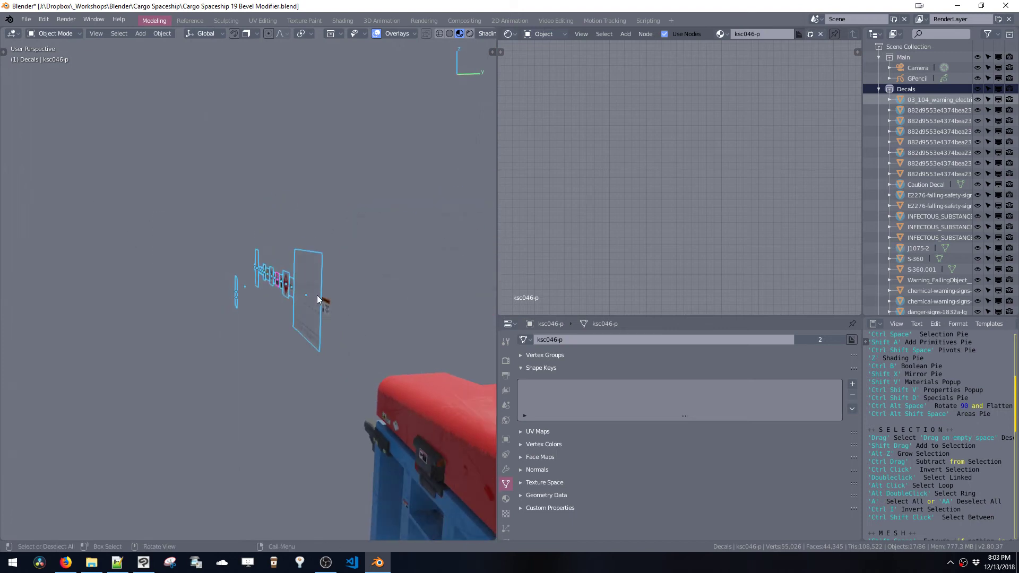
shift+drag(317, 295, 331, 313)
middle_drag(287, 302, 231, 264)
scroll(333, 274, up, 1)
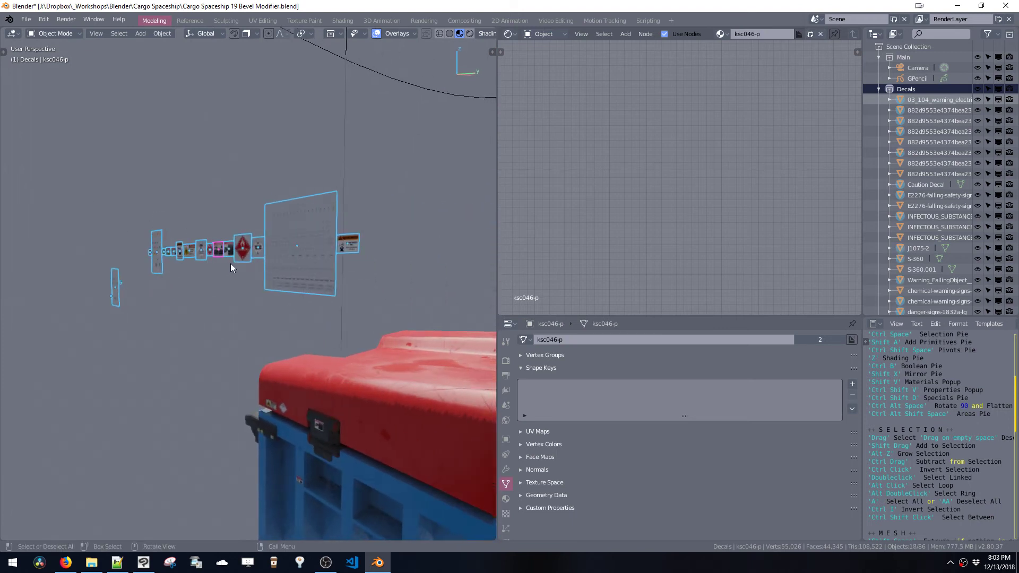
Move the selected source decals to a new collection named Decal Prototypes
key(m)
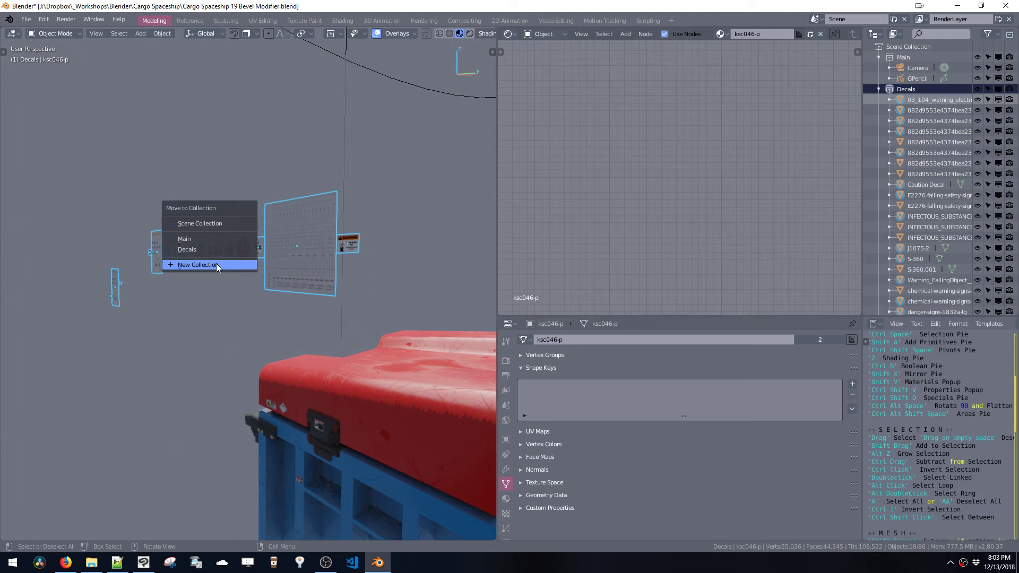
click(216, 265)
text(D)
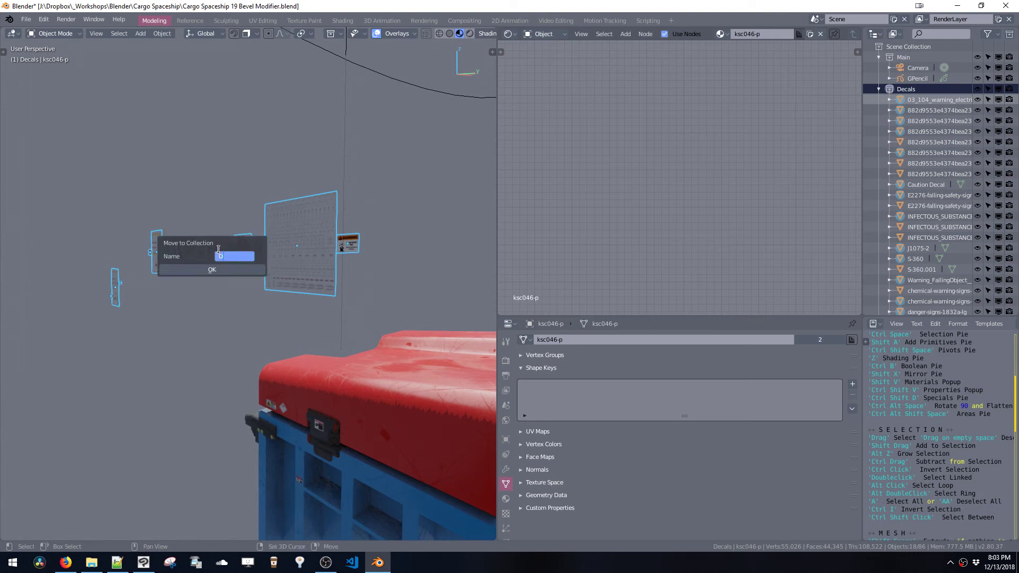
text(ecal Prot..)
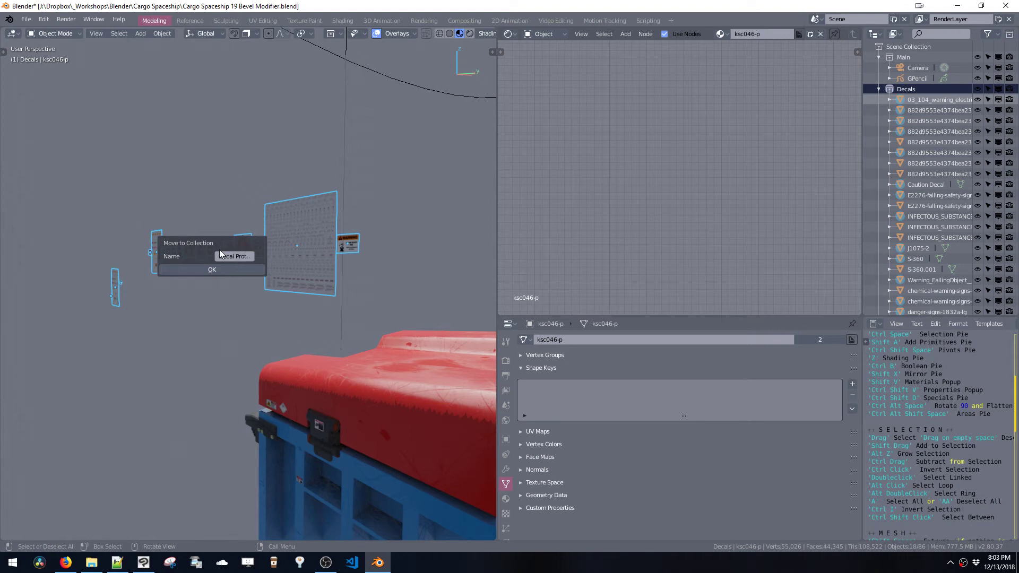
click(211, 270)
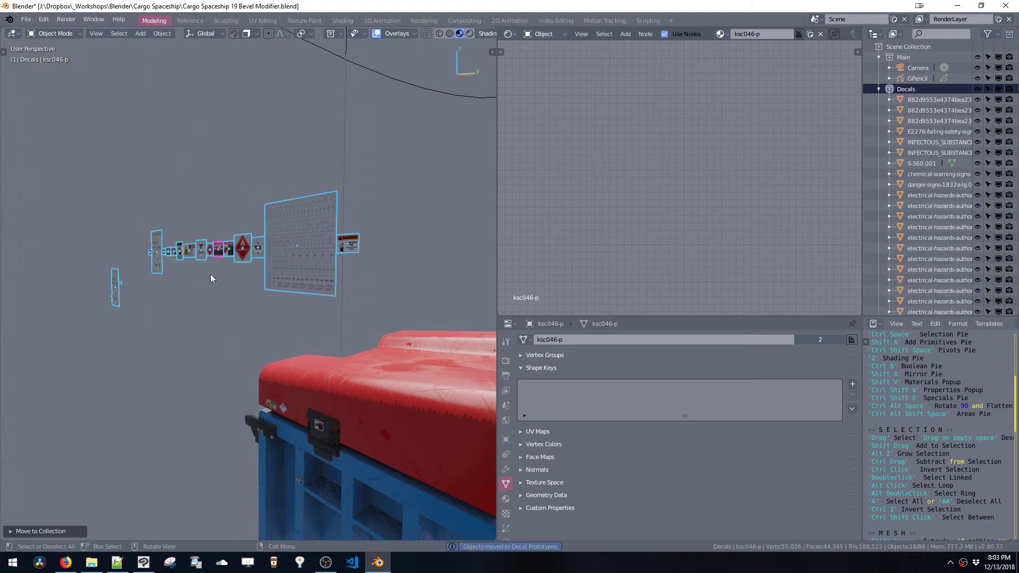
Collapse the Decals collection in the outliner and hide the Decal Prototypes collection
click(879, 89)
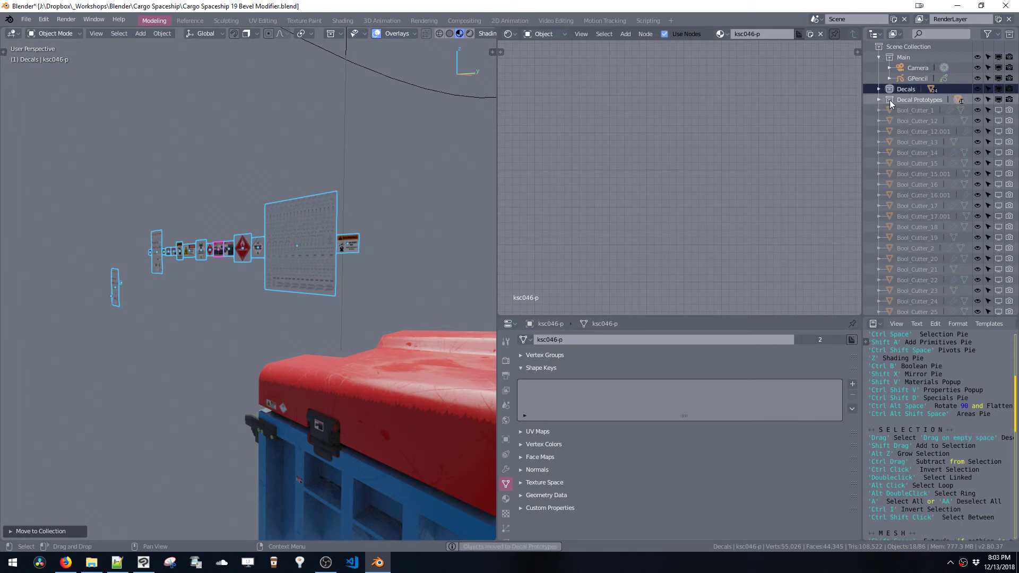
click(979, 100)
middle_drag(337, 262, 382, 318)
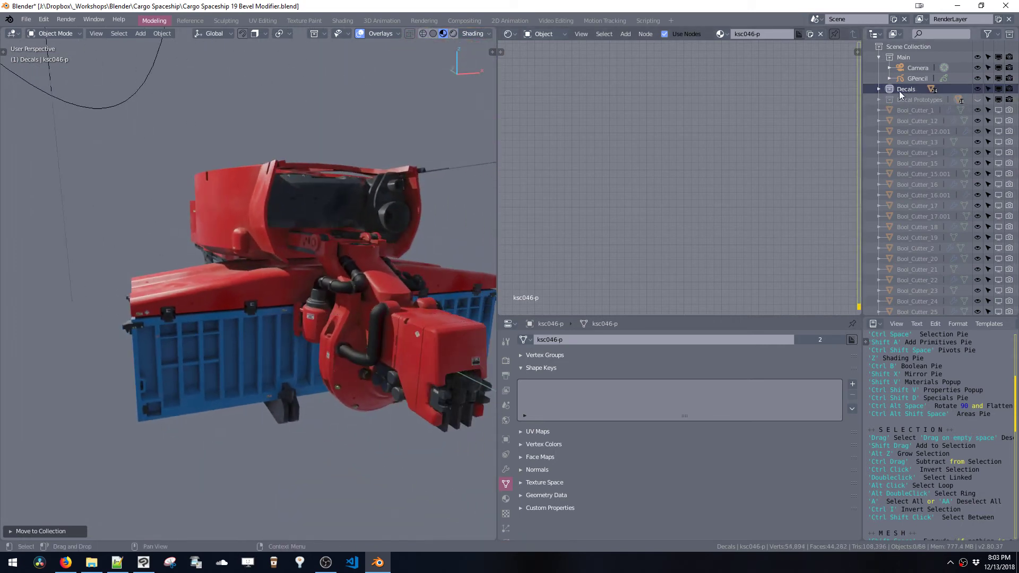
Add a collection instance of the Decals collection to the scene
mouse_move(372, 237)
middle_down()
mouse_move(316, 261)
mouse_move(365, 250)
middle_up()
key(shift+a)
mouse_move(359, 247)
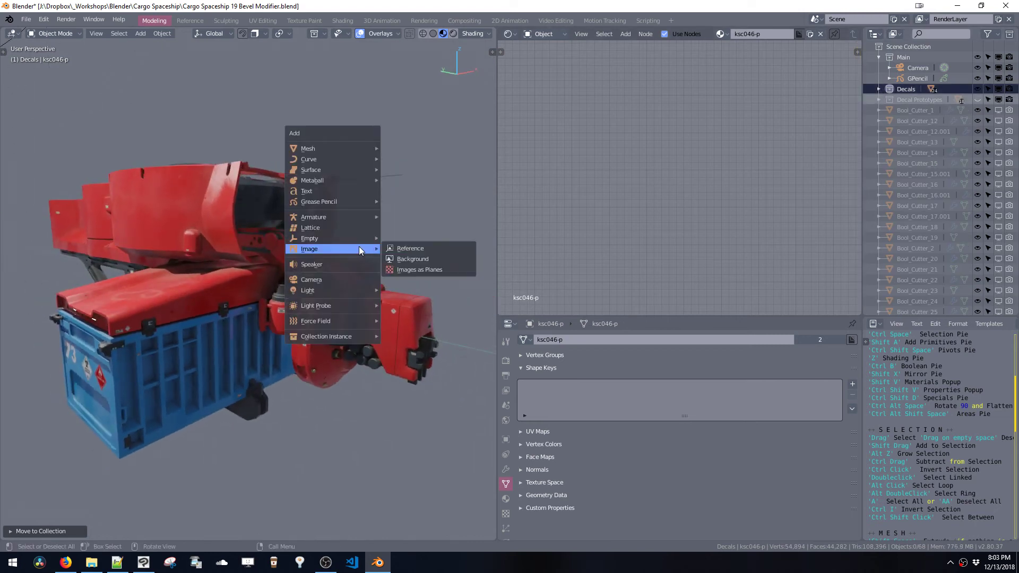
mouse_move(340, 337)
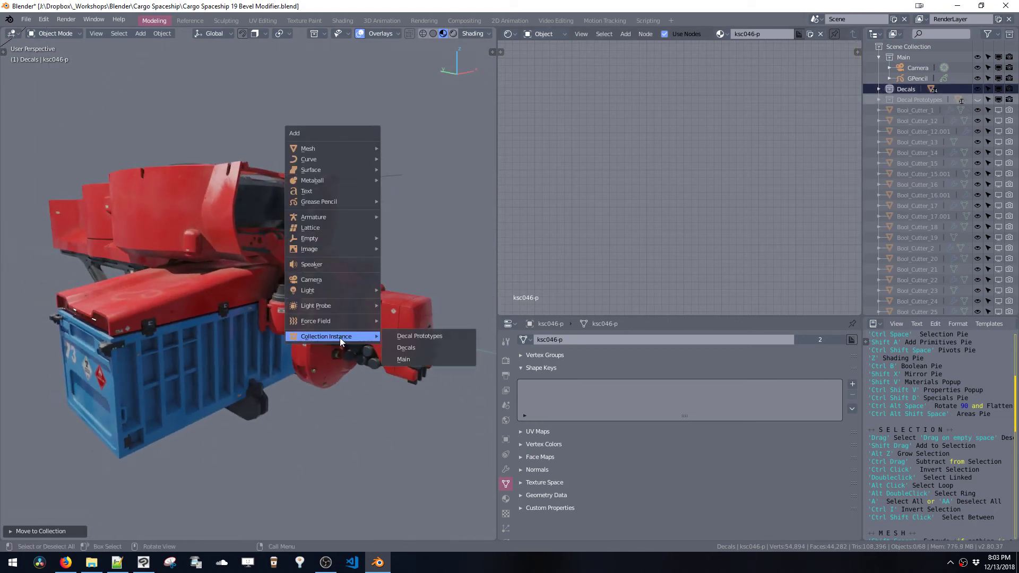
click(400, 348)
middle_drag(397, 345, 244, 282)
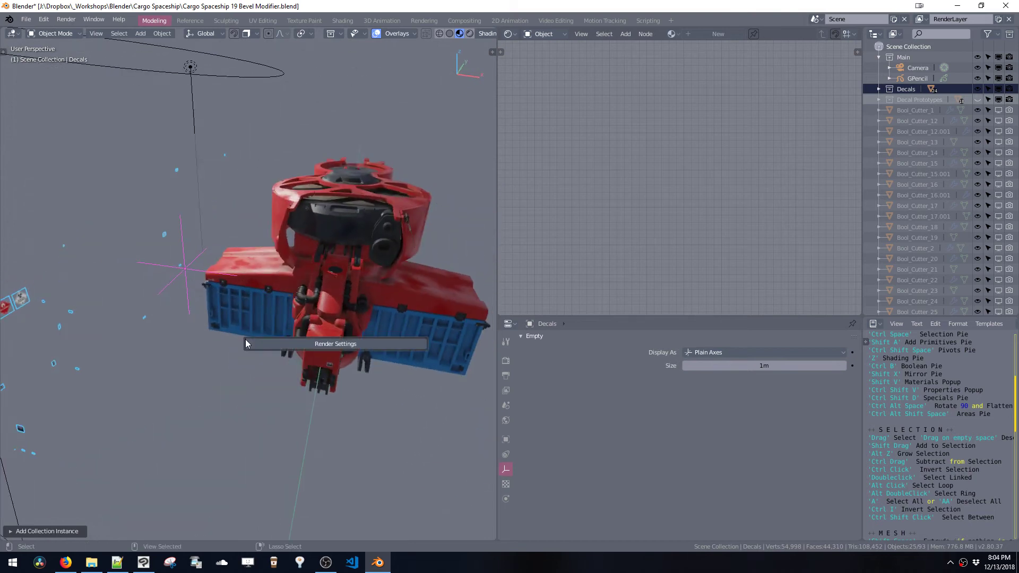
Set the Decals instance's location to 0 m on X, Y and Z and its X scale to -1
click(506, 440)
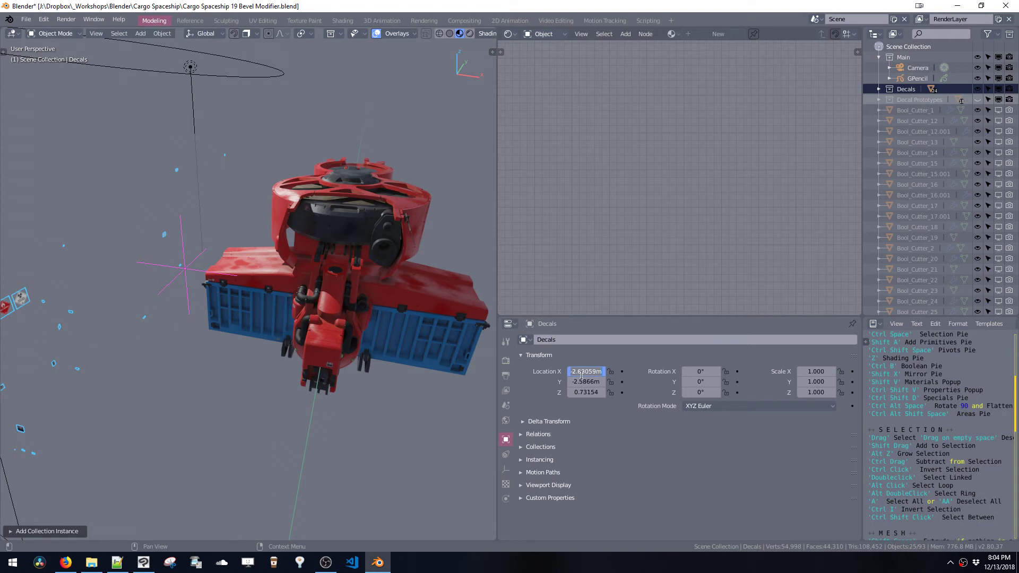
key(Return)
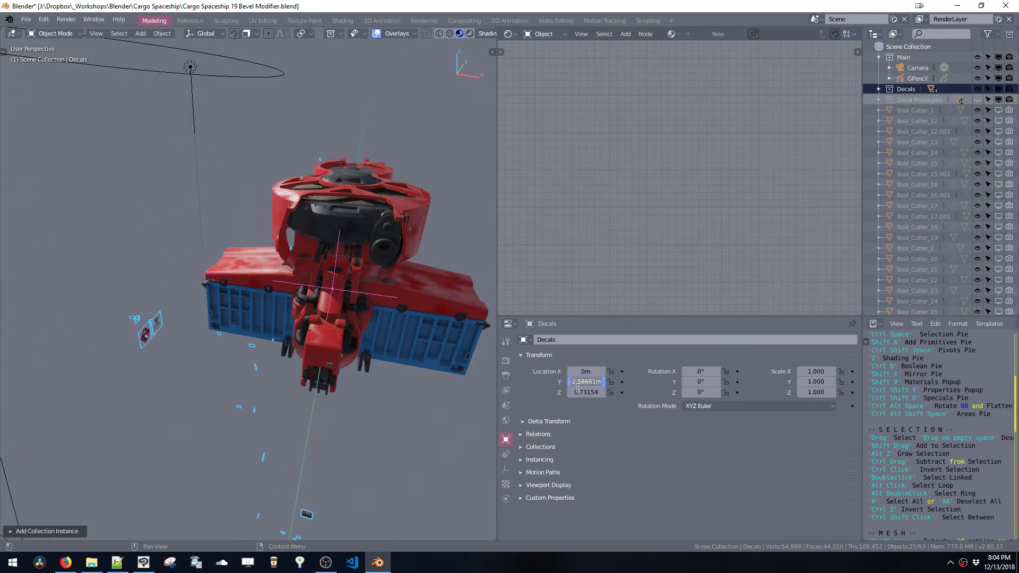
text(0)
key(Tab)
text(0)
key(Return)
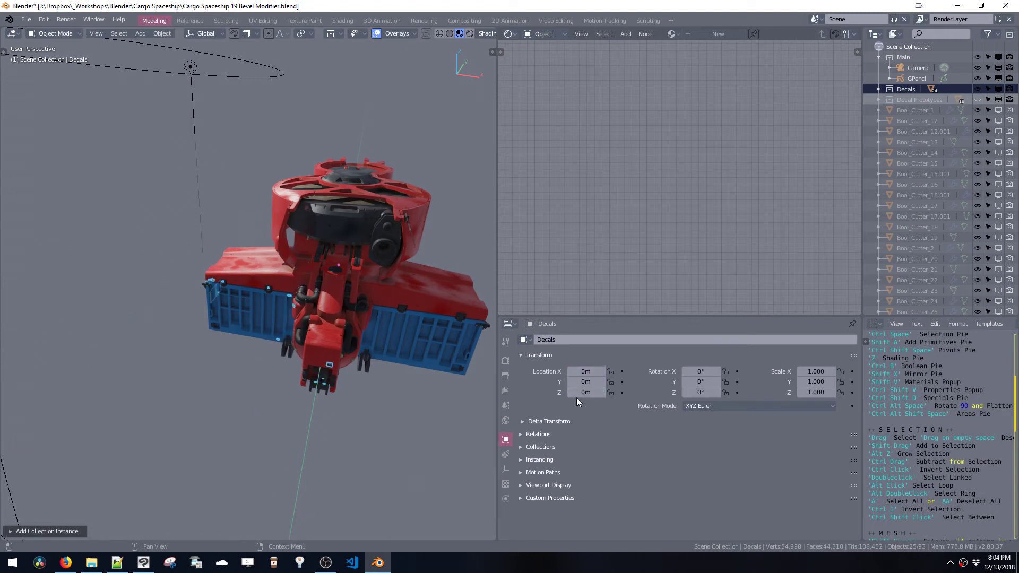
key(g)
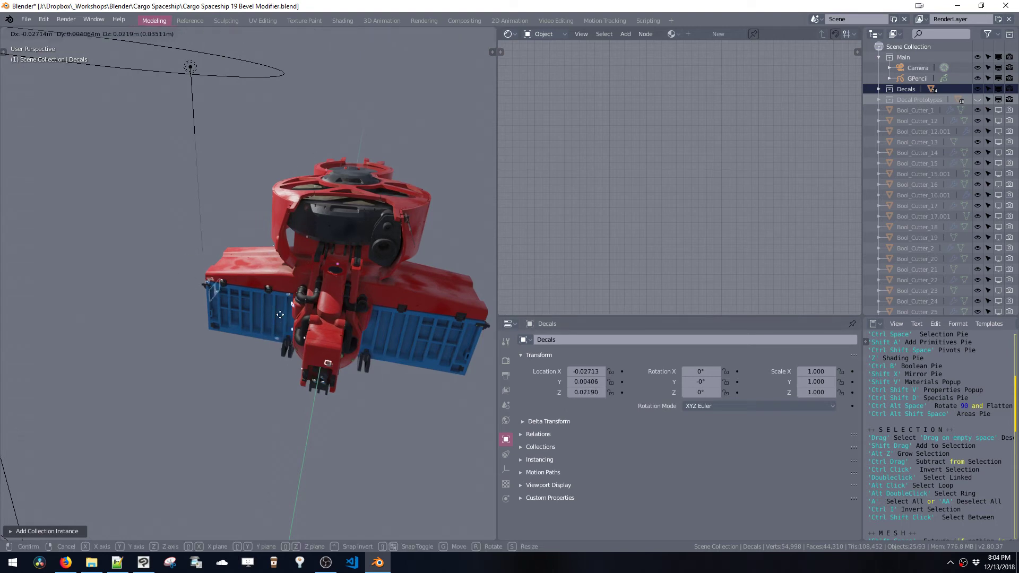
right_click(284, 313)
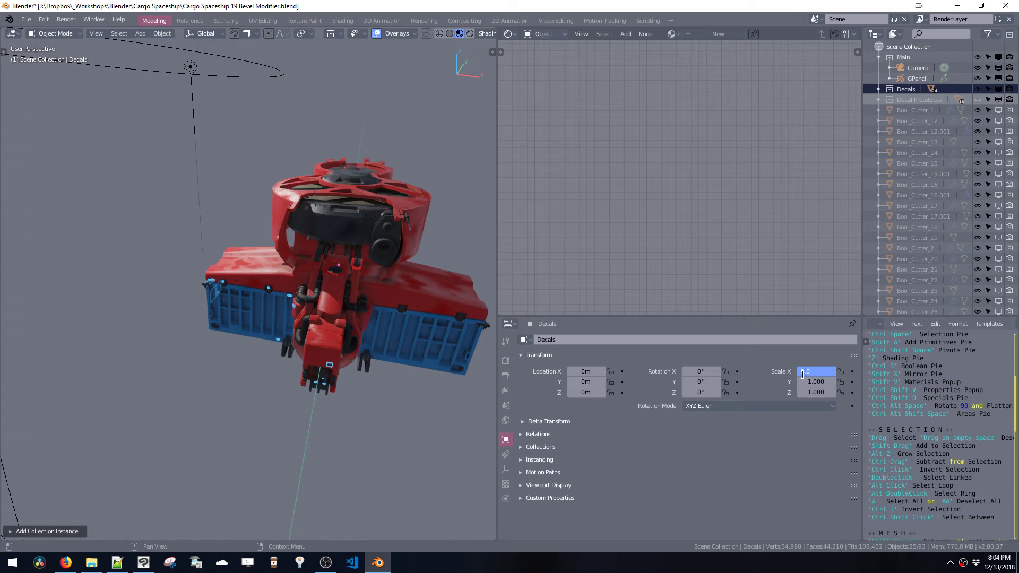
text(-1)
key(Return)
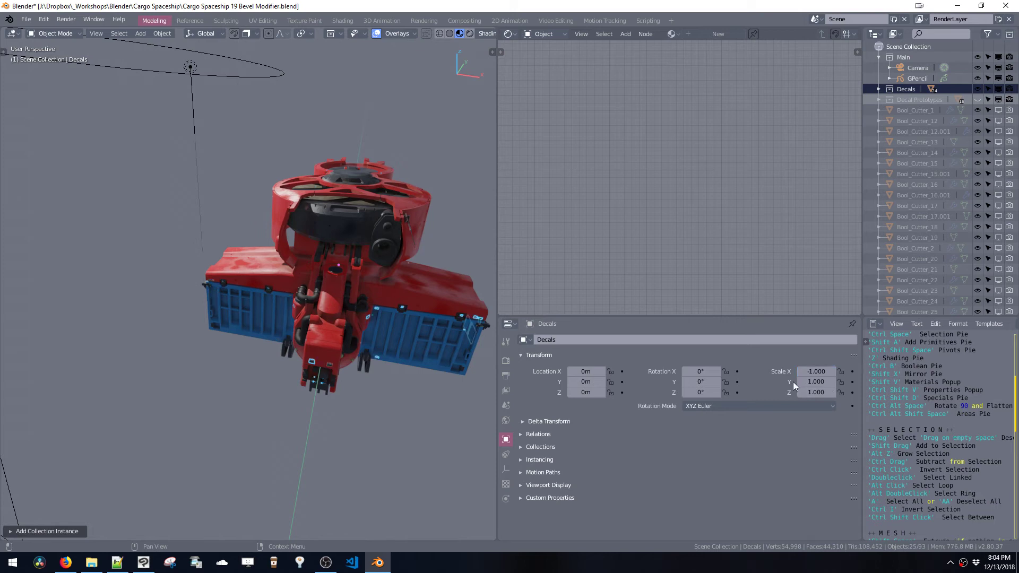
Examine the mirrored decals up close on the opposite container's end and compare them with the original side
middle_drag(386, 300, 311, 283)
key(z)
click(296, 321)
scroll(319, 292, up, 5)
middle_drag(353, 361, 330, 342)
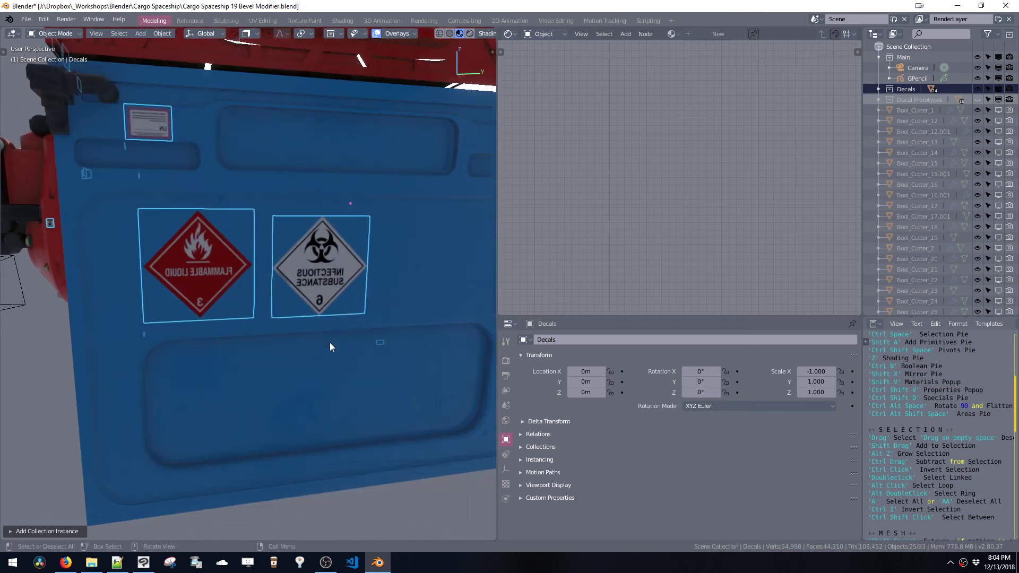
scroll(294, 264, down, 6)
middle_drag(291, 266, 355, 244)
scroll(355, 229, up, 5)
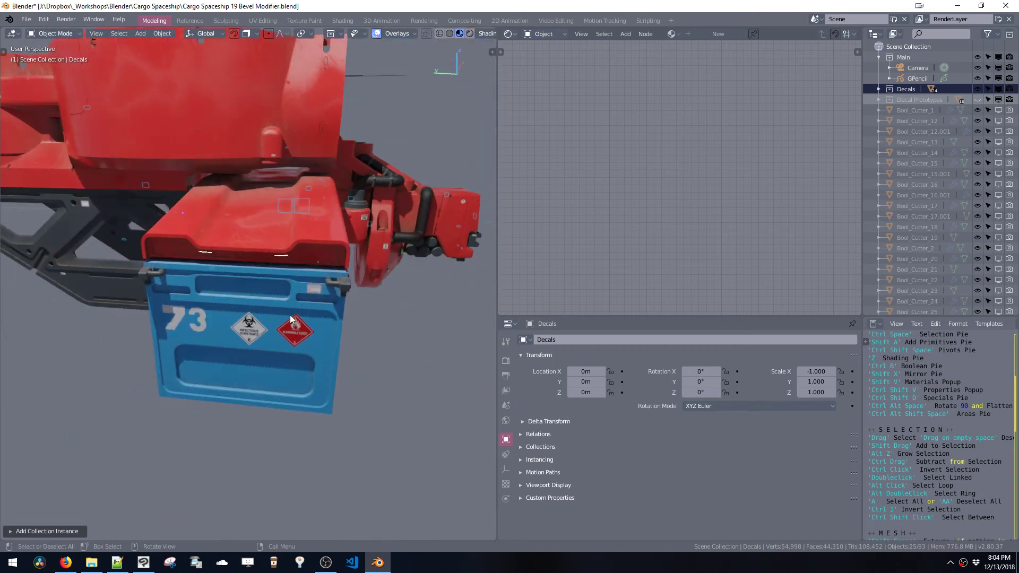
Place a linked duplicate of the white UN label from the blue container's end on the rounded red hull
click(262, 330)
click(314, 290)
middle_drag(315, 289, 349, 321)
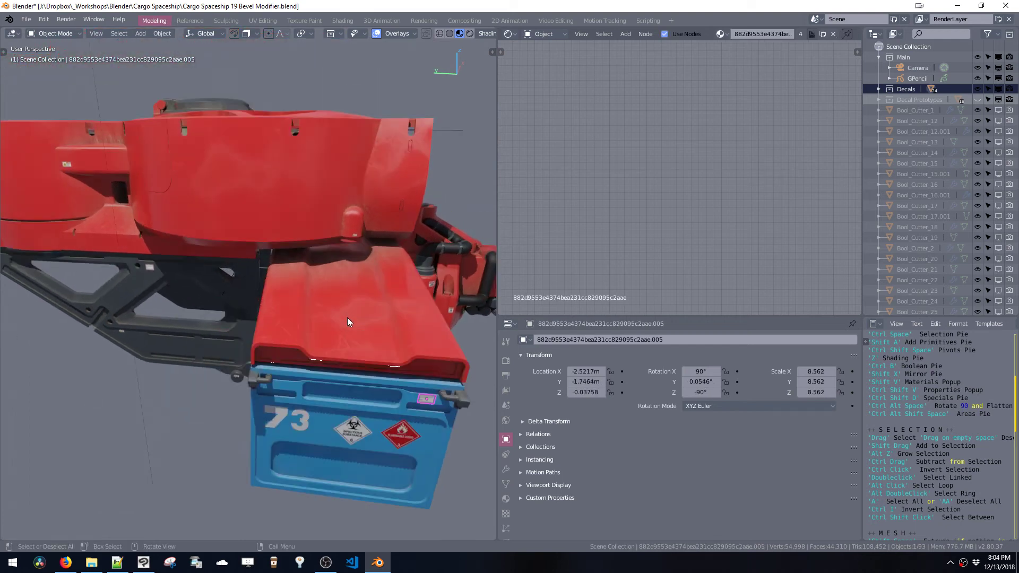
key(alt+d)
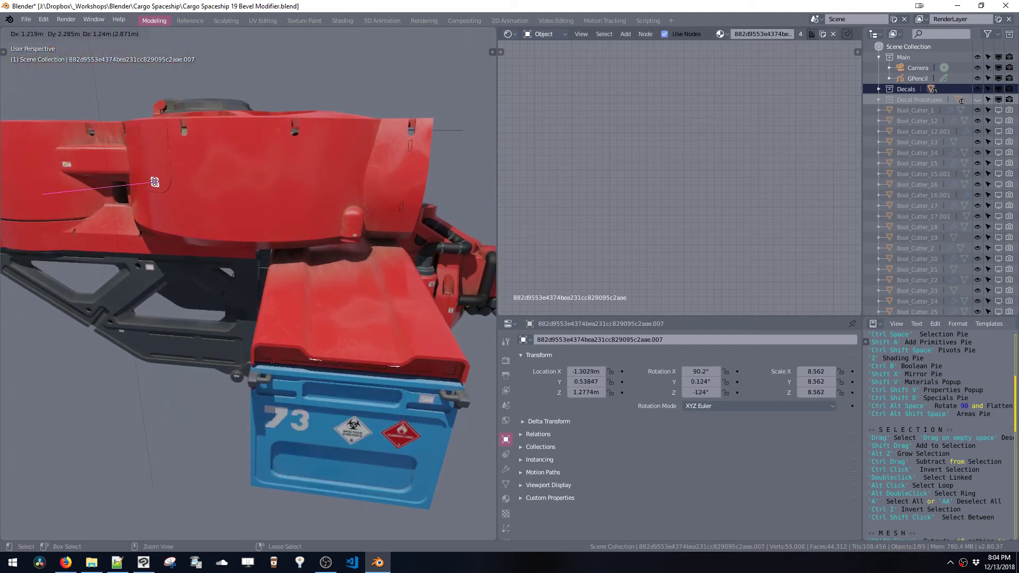
ctrl+click(156, 182)
key(KP_Decimal)
middle_drag(167, 183, 250, 268)
Reposition the duplicated UN label on the rounded red hull, just below the lower edge of the panel outline
key(g)
key(shift+z)
key(shift+z)
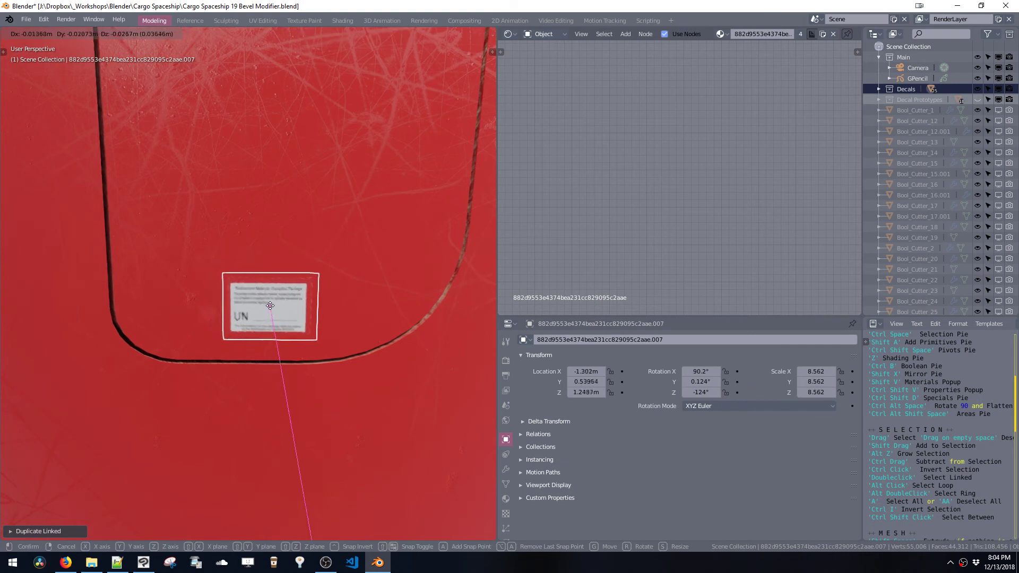
click(264, 307)
ctrl+middle_drag(264, 307, 301, 391)
scroll(301, 395, down, 6)
key(g)
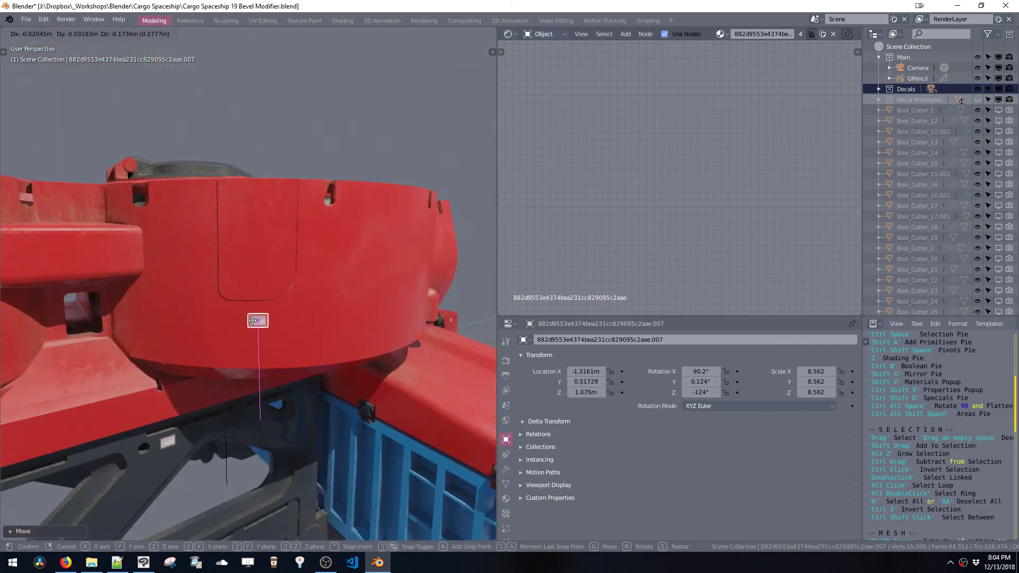
click(232, 311)
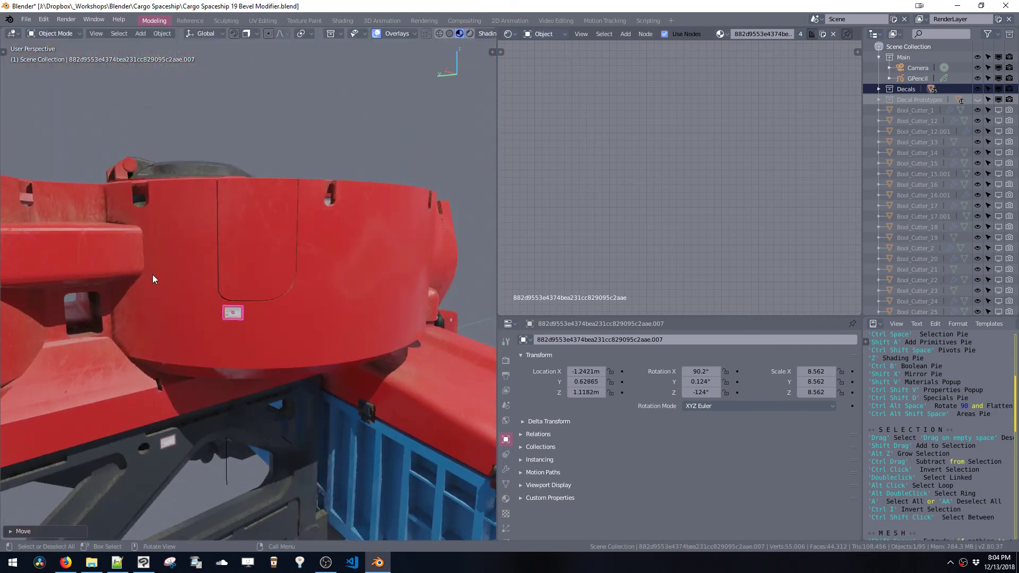
Place another linked duplicate of the UN label on the red block connecting the two rounded hull sections
key(alt+d)
click(123, 254)
middle_drag(122, 254, 254, 315)
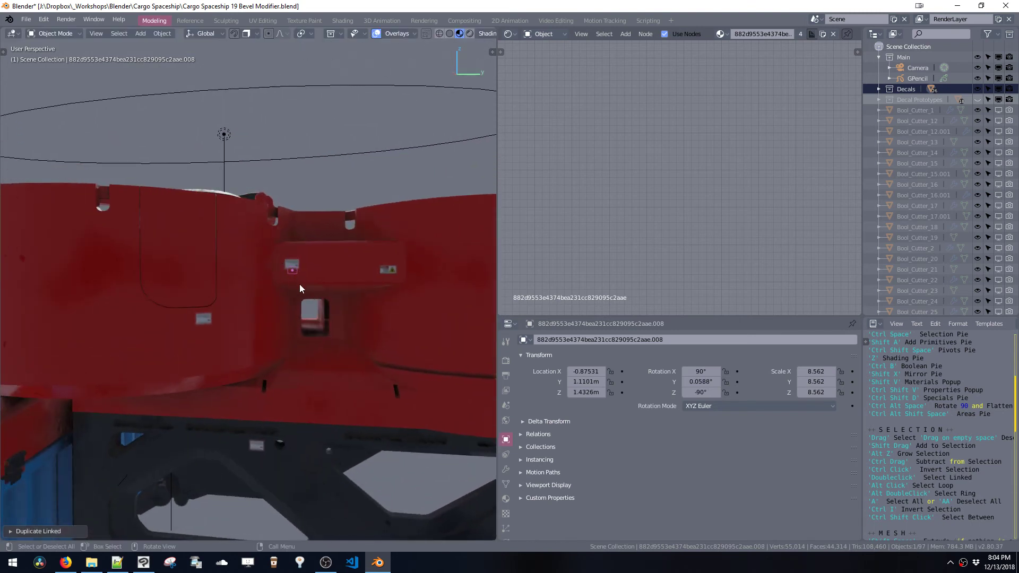
middle_drag(300, 285, 244, 246)
middle_drag(310, 305, 191, 216)
Place a linked duplicate of the Electrical Hazards danger label low on the second rounded red hull section, just above the dark seam
click(365, 288)
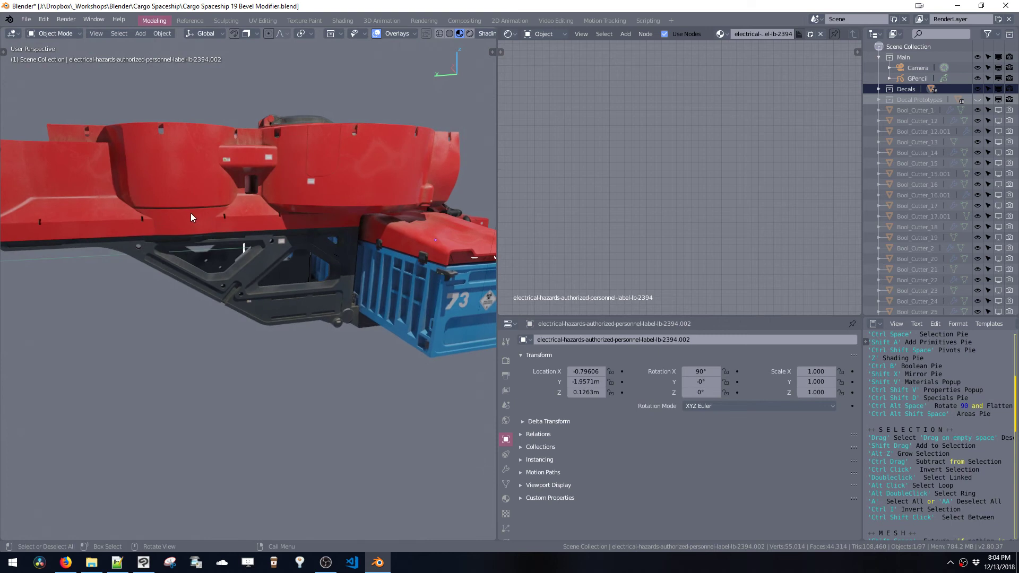
key(alt+d)
click(129, 226)
middle_drag(129, 224, 213, 225)
key(g)
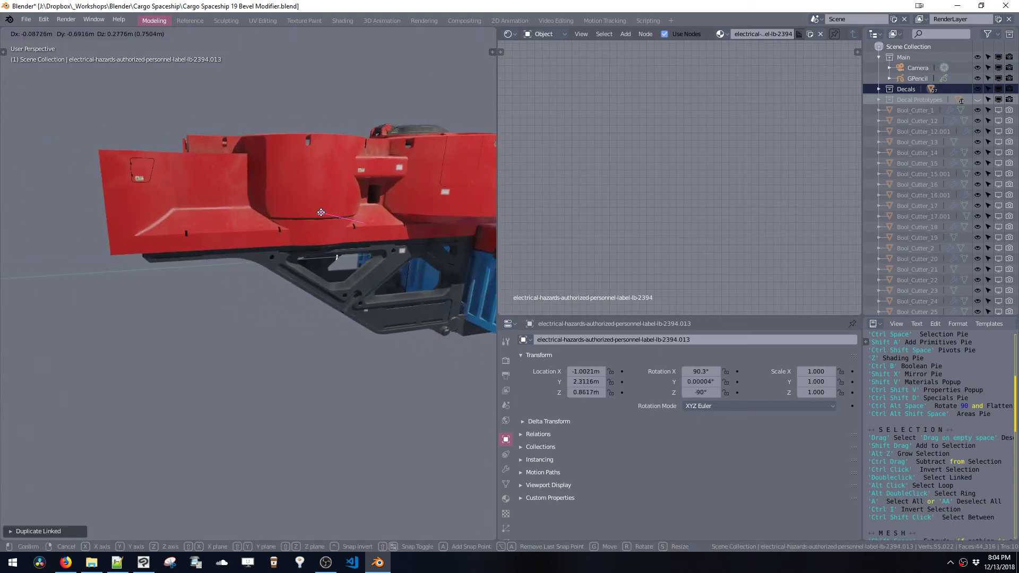
click(333, 218)
middle_drag(334, 217, 296, 222)
key(KP_Decimal)
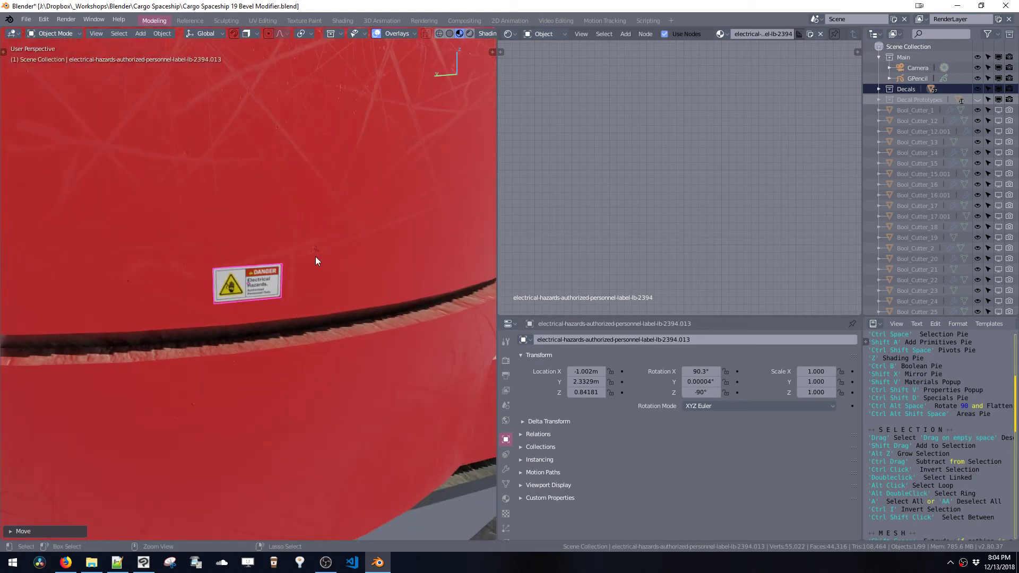
ctrl+middle_drag(315, 257, 304, 296)
shift+middle_drag(304, 296, 269, 219)
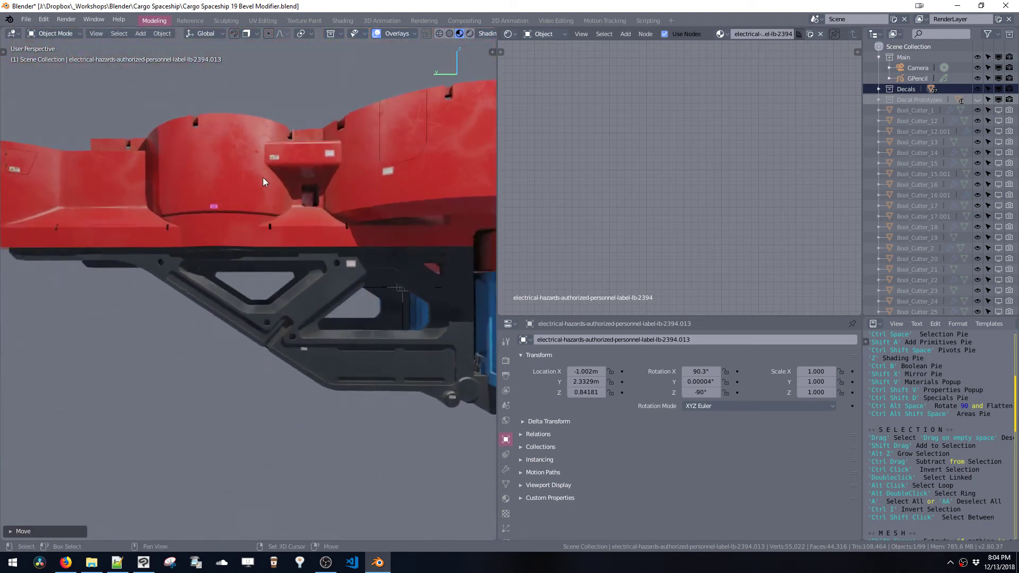
Scale down the UN labels on the red connecting block and below the panel outline to about 4.42 and 4.20
shift+middle_drag(263, 177, 290, 218)
click(310, 237)
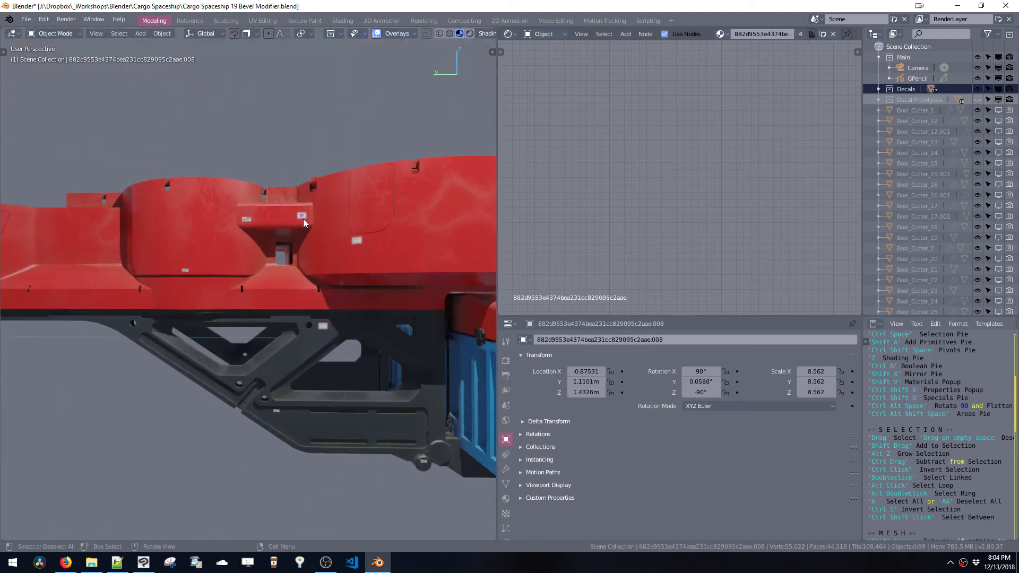
click(356, 244)
key(s)
click(365, 266)
Move both small UN labels up to the rounded red hull's upper edge, placing each one beside a notch
click(304, 218)
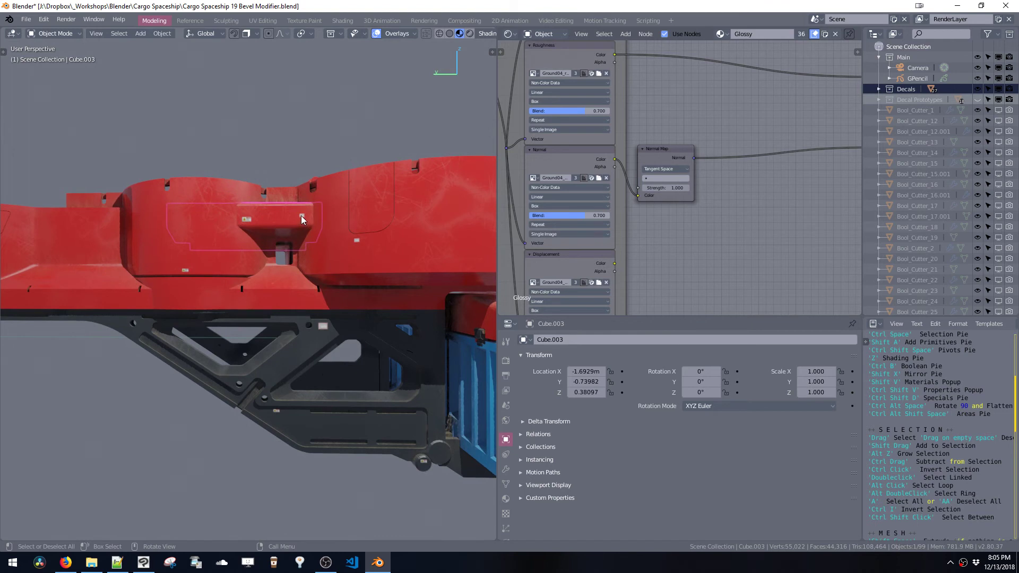
click(301, 215)
key(g)
click(322, 188)
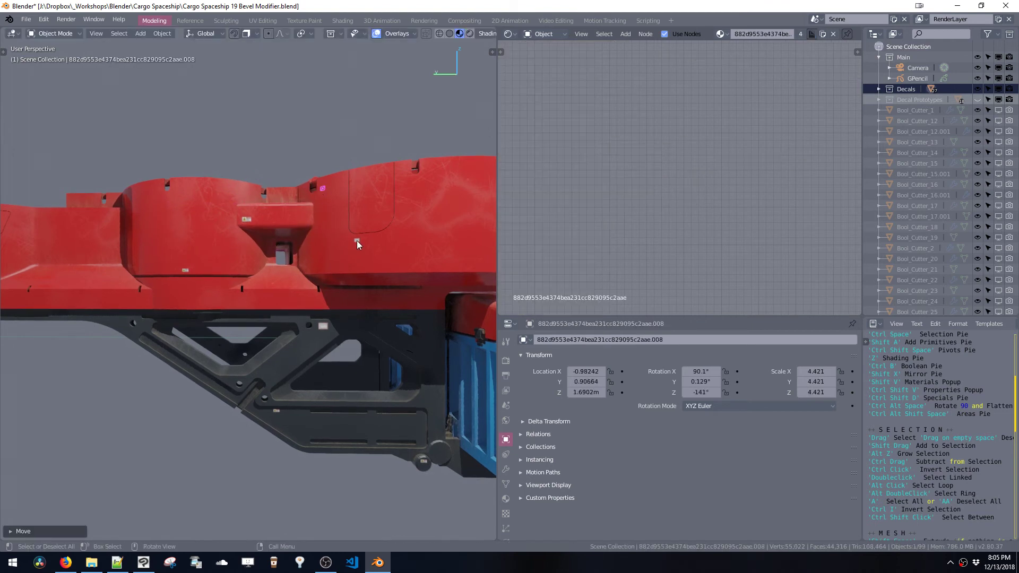
drag(357, 240, 431, 176)
Place a linked duplicate of the Electrical Hazards label on the small raised latch block inside the hull's large cutout
scroll(321, 158, down, 6)
middle_drag(350, 295, 282, 326)
scroll(294, 259, up, 4)
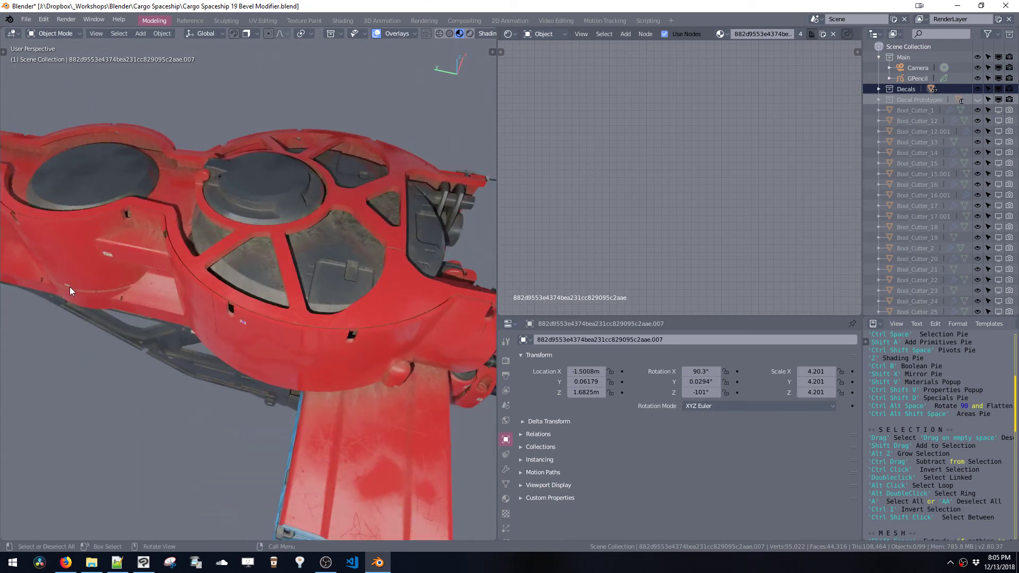
click(67, 285)
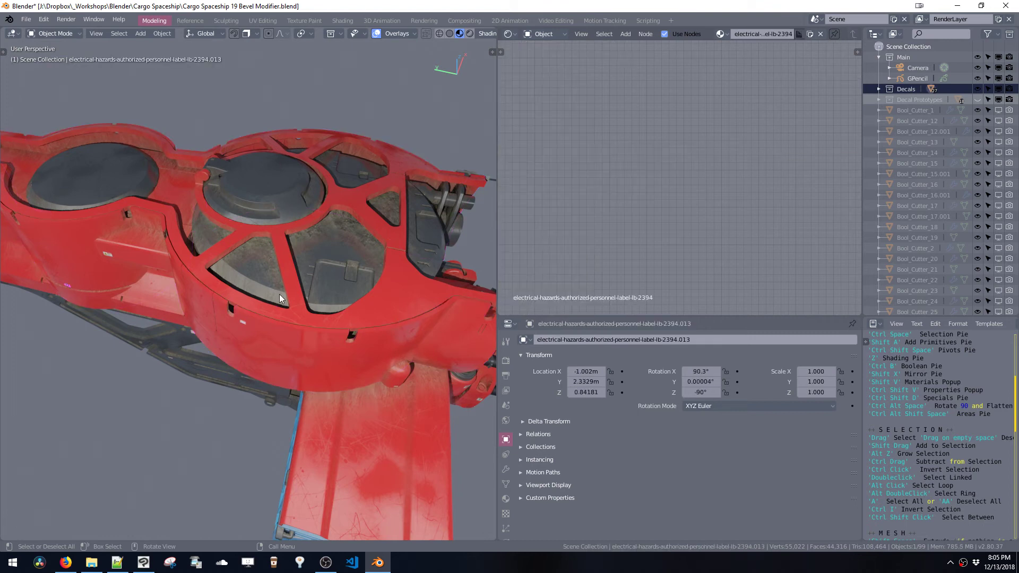
key(alt+d)
click(352, 274)
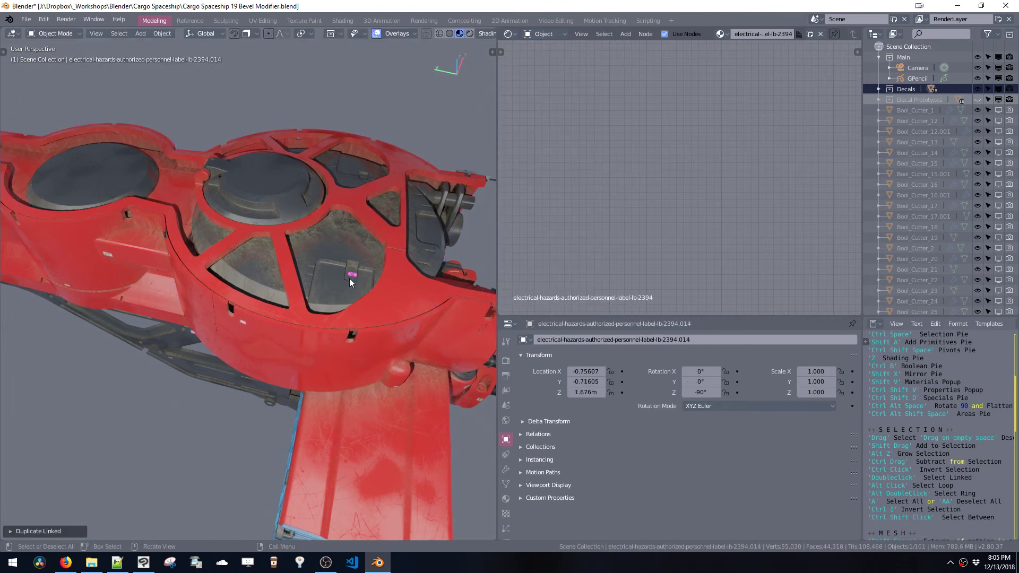
Reposition the Electrical Hazards label on the latch block's flat top face, moving it horizontally and then fine-tuning its placement
key(KP_Decimal)
key(g)
key(shift+z)
click(266, 190)
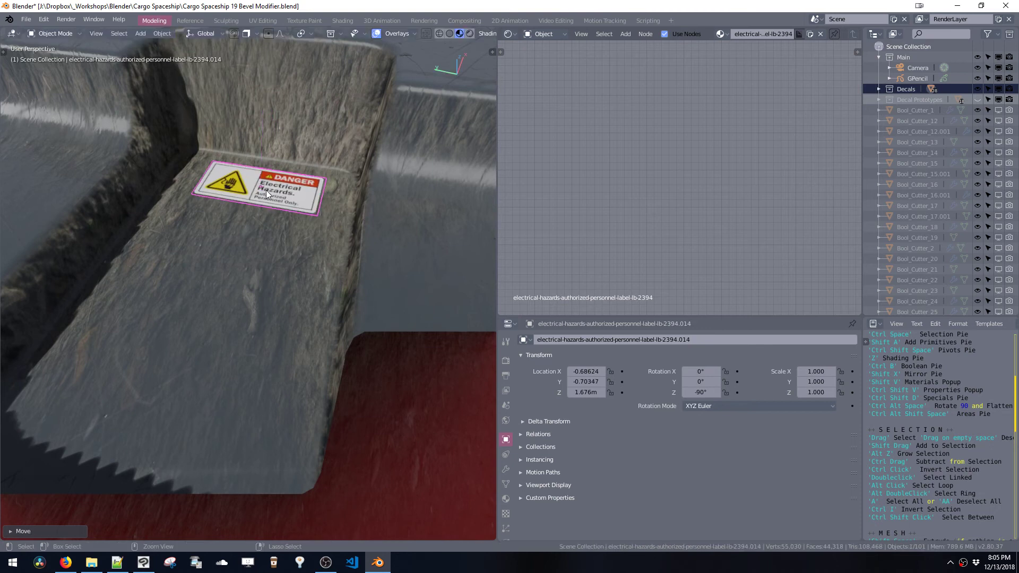
scroll(270, 207, down, 9)
key(g)
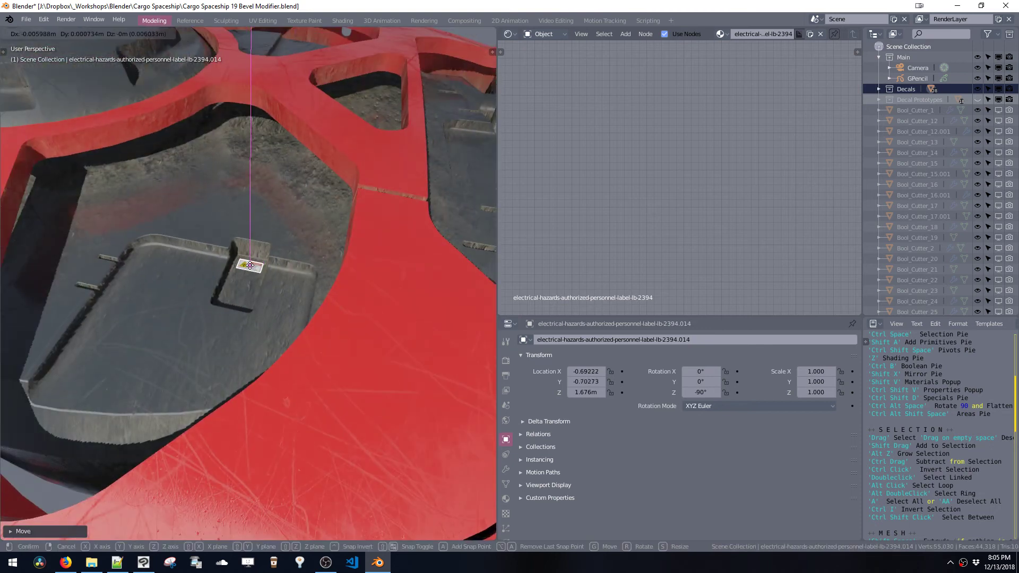
click(248, 262)
scroll(264, 299, up, 3)
scroll(269, 228, down, 3)
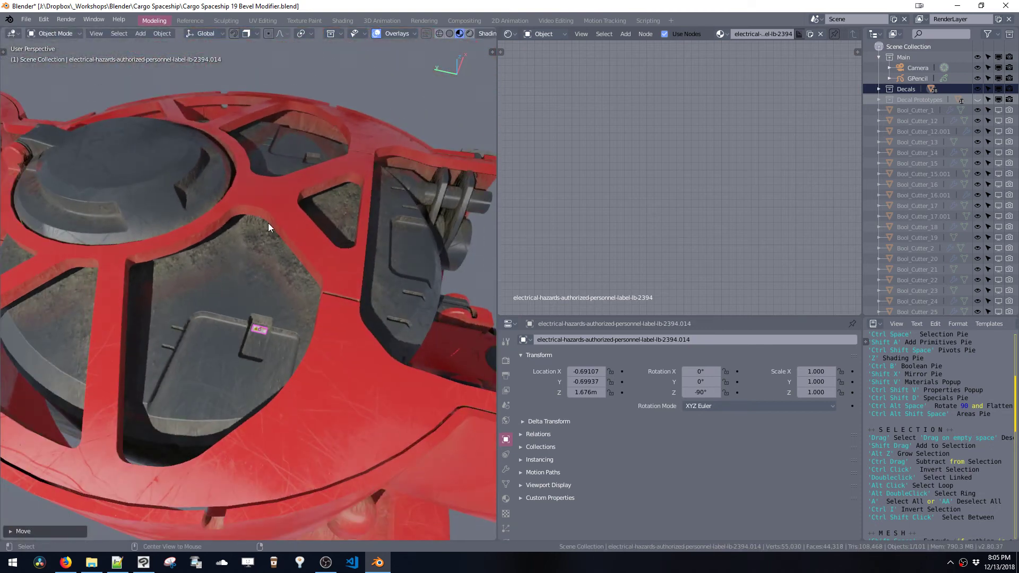
Place another linked duplicate of the Electrical Hazards label on the red frame beside the round hatch and rotate it 90° in top view
key(shift+d)
click(253, 194)
key(ctrl+alt+space)
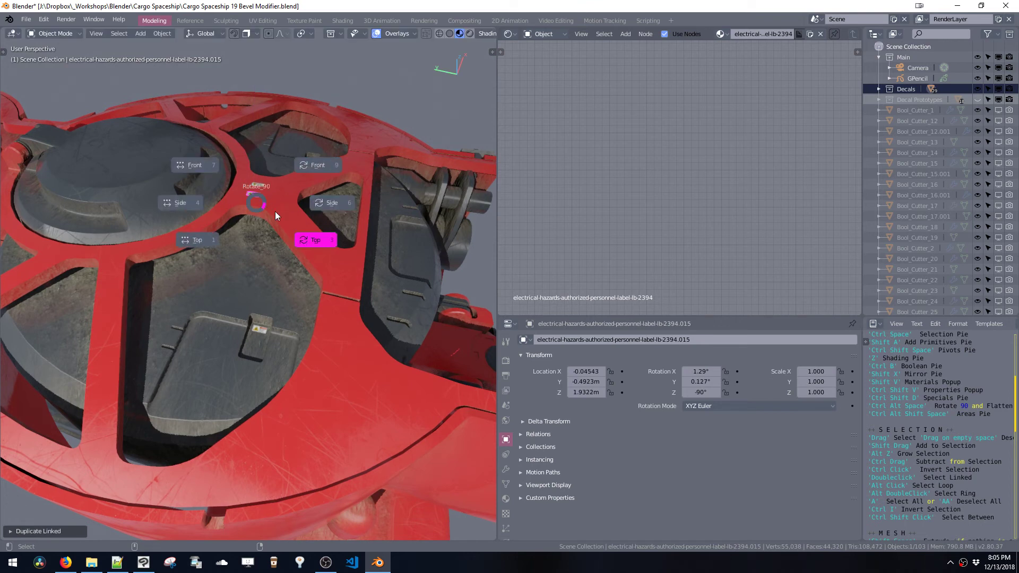
click(301, 237)
Move the rotated Electrical Hazards label along the red frame, close to the rim of the round hatch
middle_drag(269, 206, 303, 220)
key(g)
click(221, 202)
scroll(302, 199, up, 10)
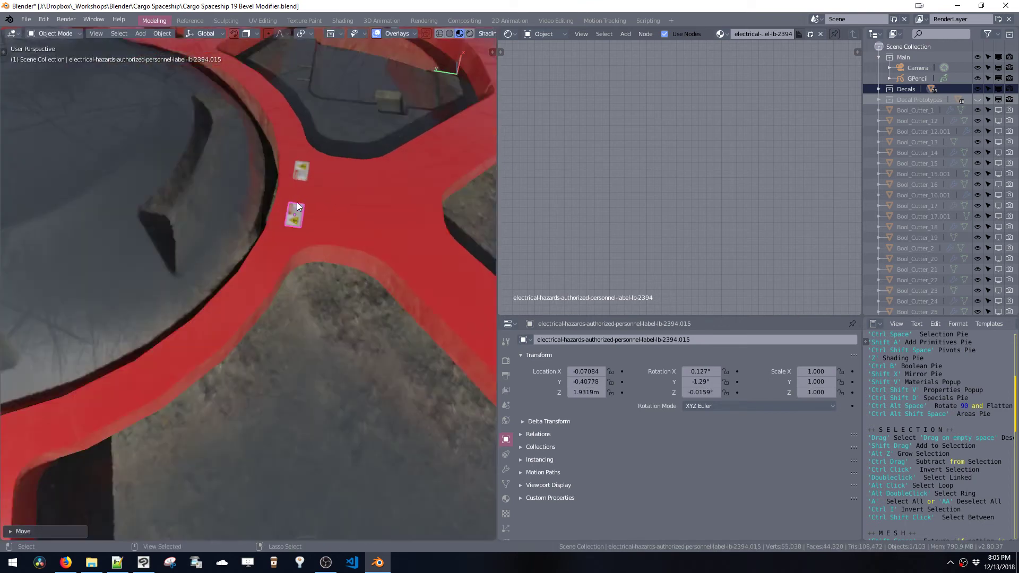
scroll(265, 284, down, 6)
scroll(285, 286, down, 3)
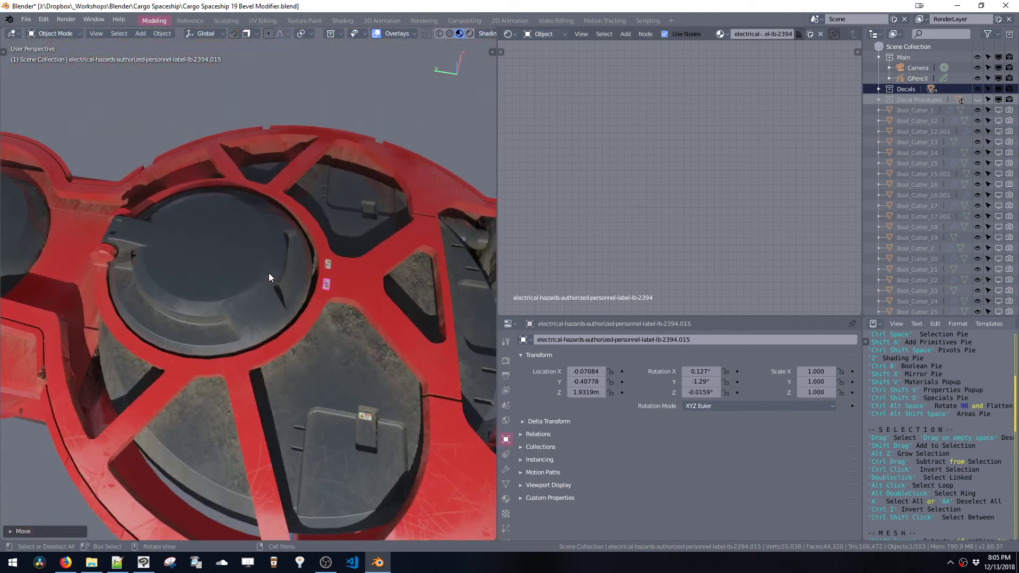
Place a linked duplicate of the Electrical Hazards label on the dark round hatch's sloped edge and adjust its tilt and position
key(alt+d)
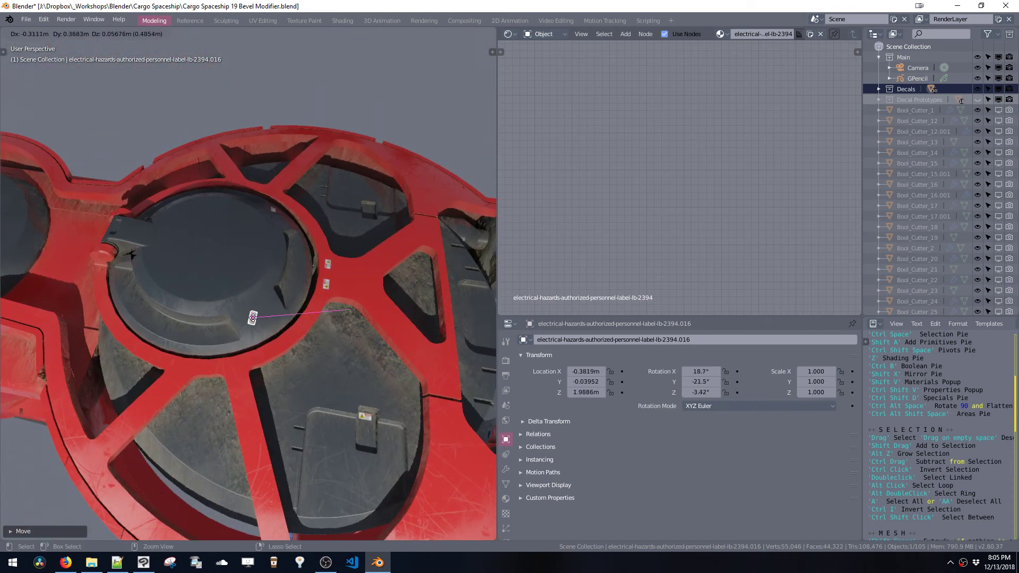
click(288, 339)
key(r)
key(r)
click(264, 318)
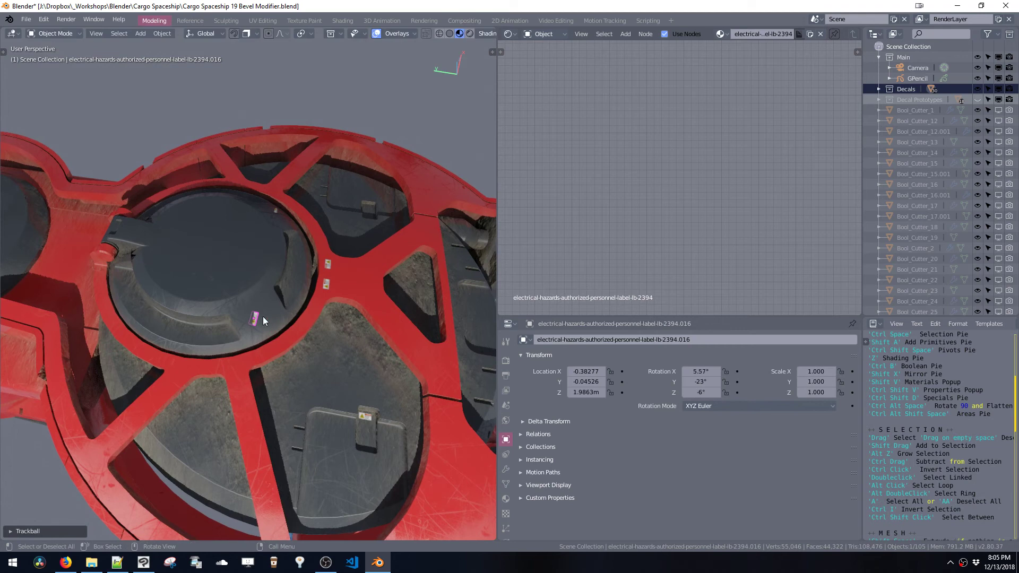
key(g)
click(266, 323)
key(KP_Decimal)
scroll(295, 399, down, 6)
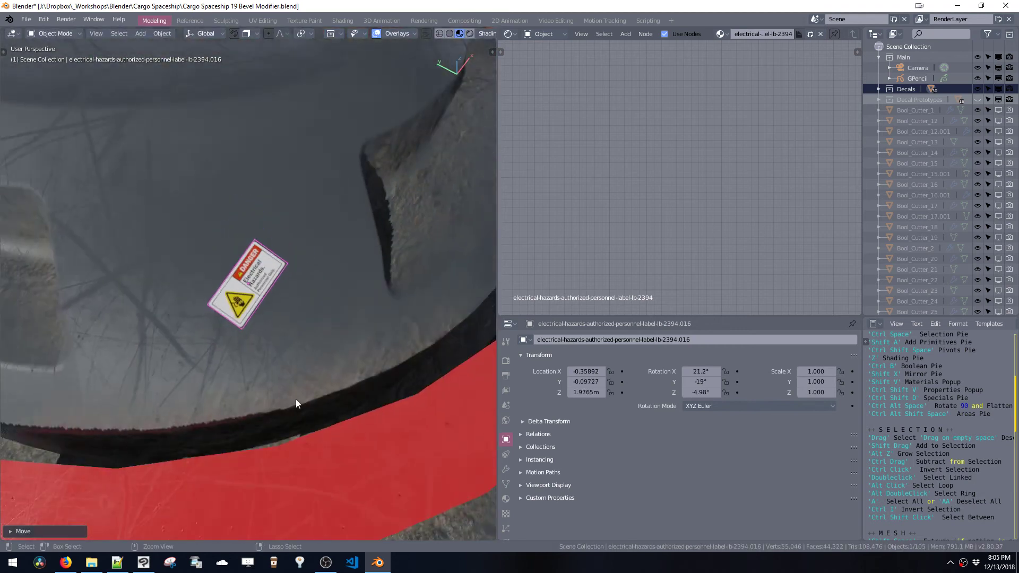
Rotate the hatch label about -47° around its local Z axis and shift it along the sloped surface
key(r)
key(z)
key(z)
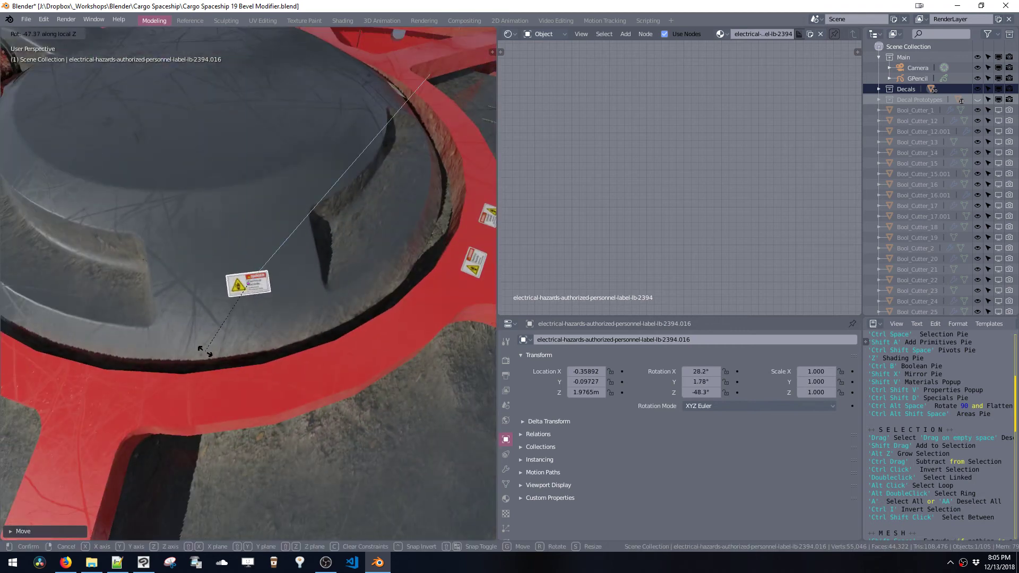
click(205, 352)
key(g)
ctrl+click(243, 308)
scroll(260, 376, down, 3)
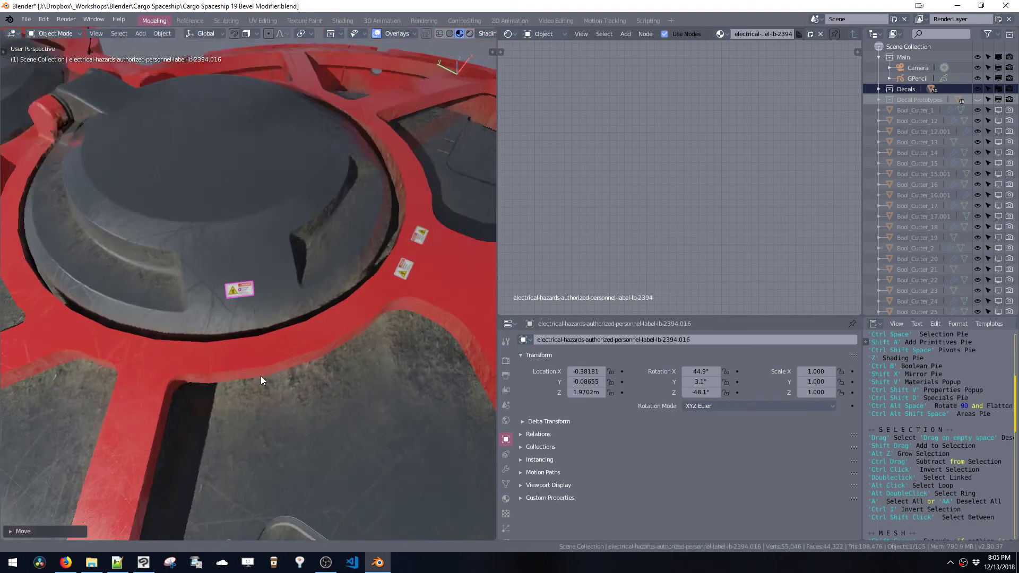
Nudge the Electrical Hazards label between the hatch's two raised ridges and fine-tune its rotation
middle_drag(256, 299, 244, 288)
key(r)
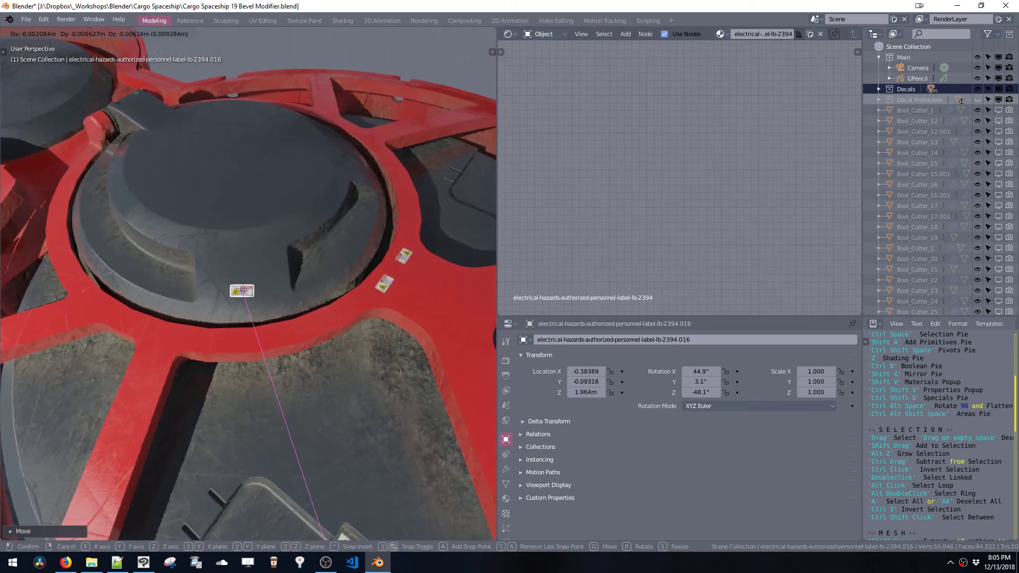
click(271, 313)
key(r)
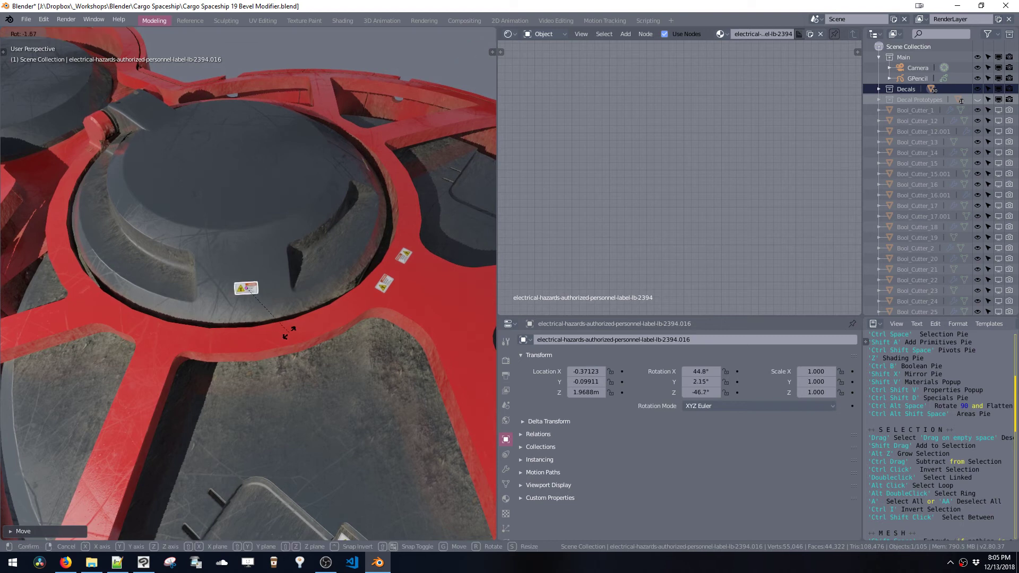
click(292, 330)
Place a linked duplicate of the pinch-hazard DANGER label from the container's black clamp on the round hatch's hinge
scroll(265, 258, down, 4)
middle_drag(283, 274, 314, 223)
shift+middle_drag(266, 269, 209, 234)
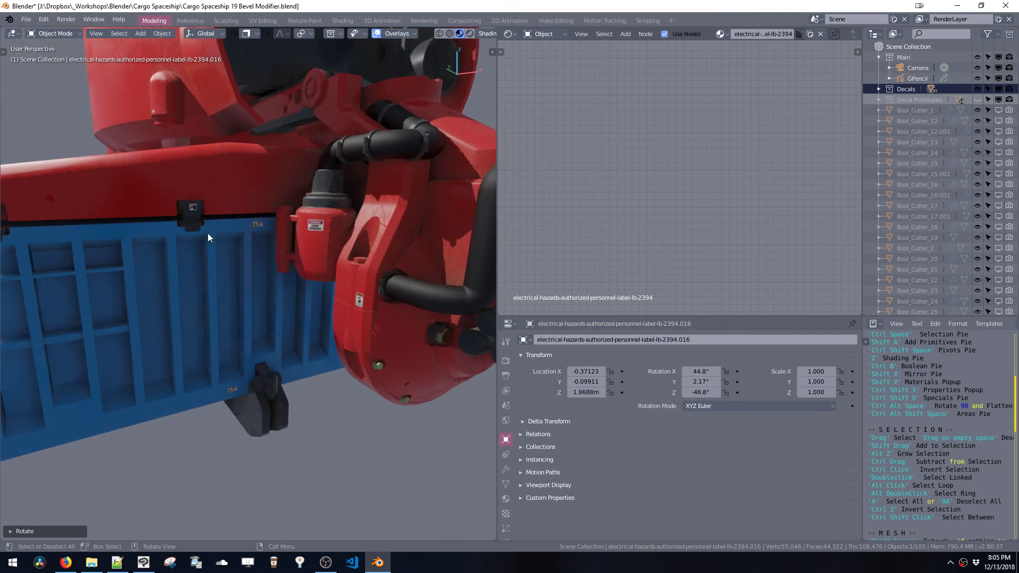
click(196, 209)
key(KP_Decimal)
middle_drag(389, 317, 298, 300)
scroll(381, 274, down, 4)
key(alt+d)
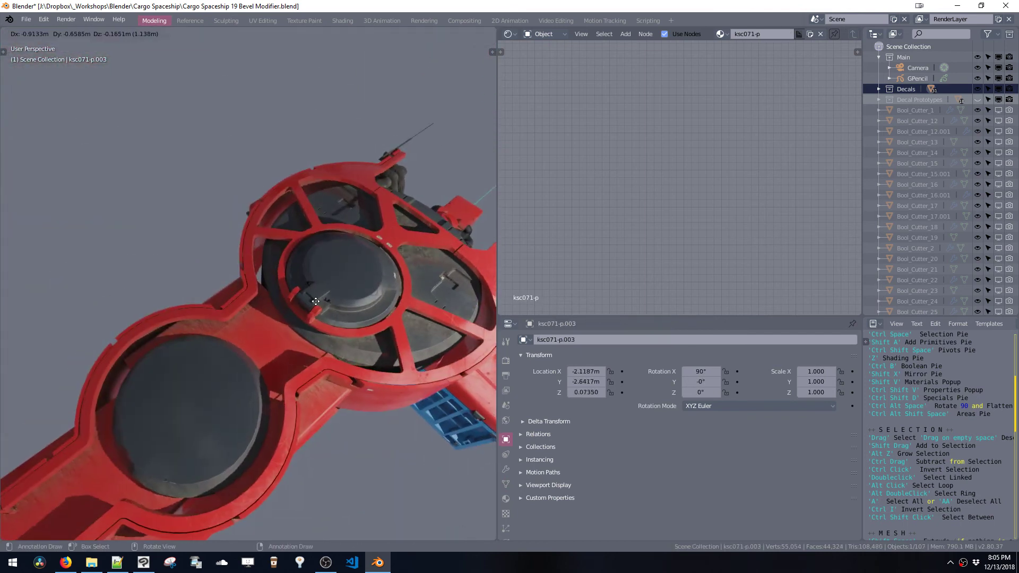
click(313, 295)
Reposition the pinch-hazard DANGER label from the hinge's sloped end onto its flat top face
key(KP_Decimal)
scroll(316, 286, down, 3)
key(g)
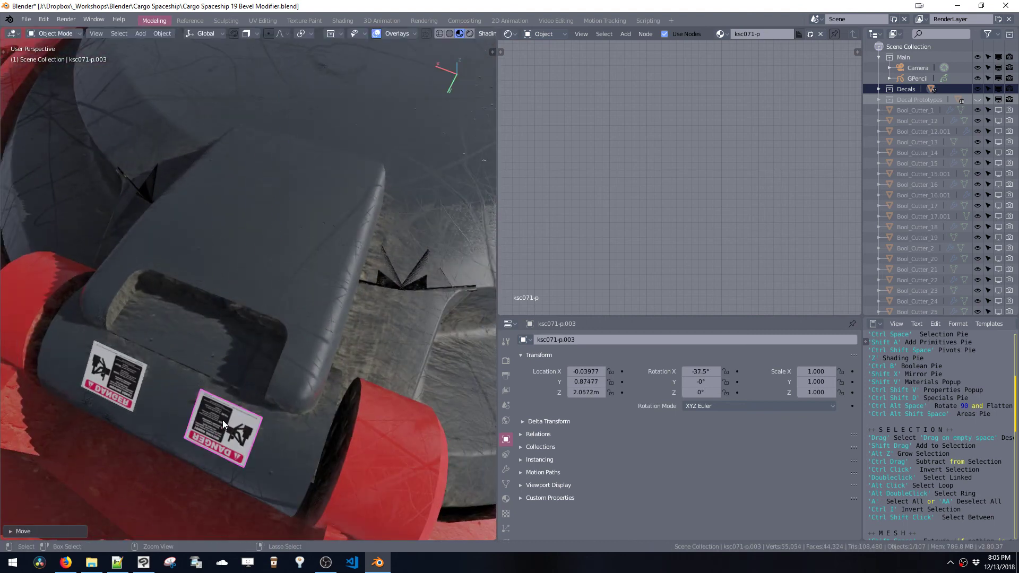
click(286, 276)
middle_drag(287, 276, 130, 262)
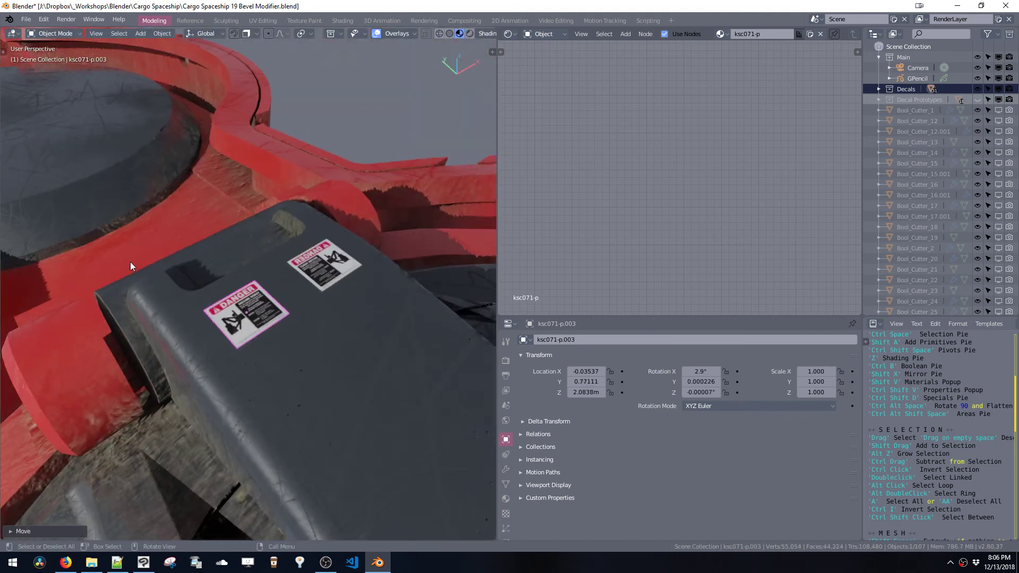
ctrl+middle_drag(215, 253, 292, 450)
scroll(273, 367, down, 3)
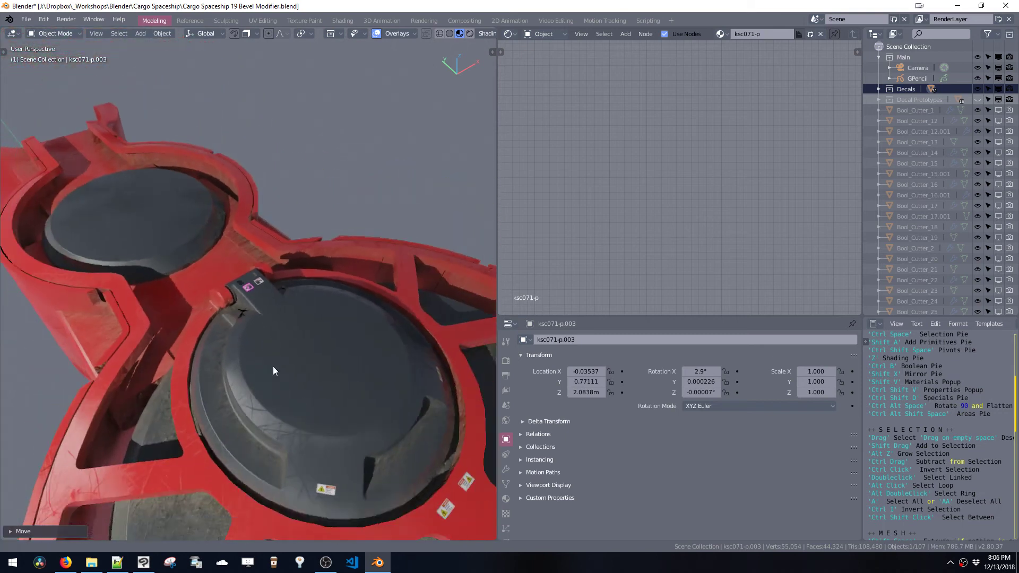
Place a duplicate of the pinch-hazard DANGER label on the sloped edge of the other dark round hatch
shift+middle_drag(269, 363, 276, 244)
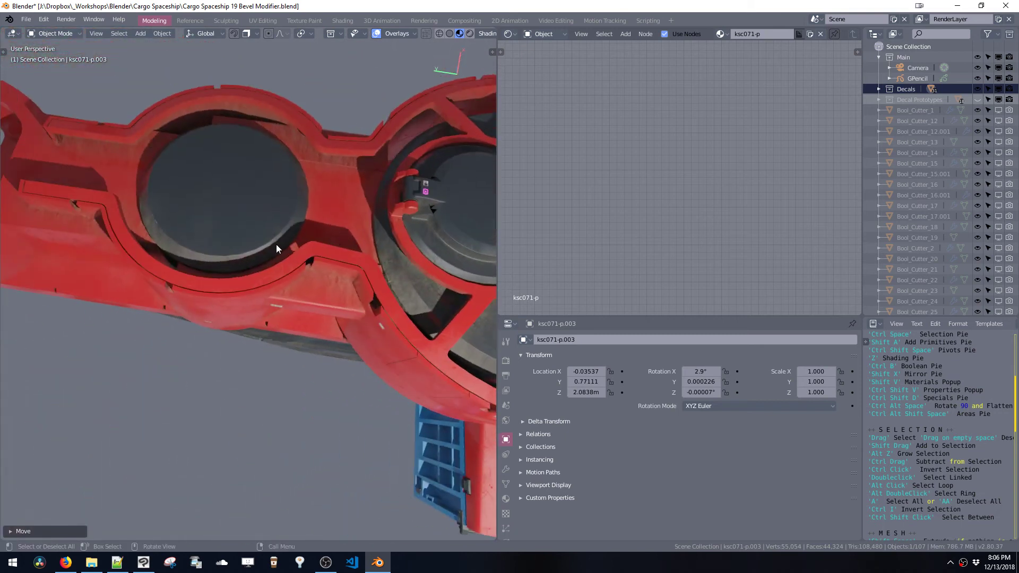
key(shift+d)
click(208, 262)
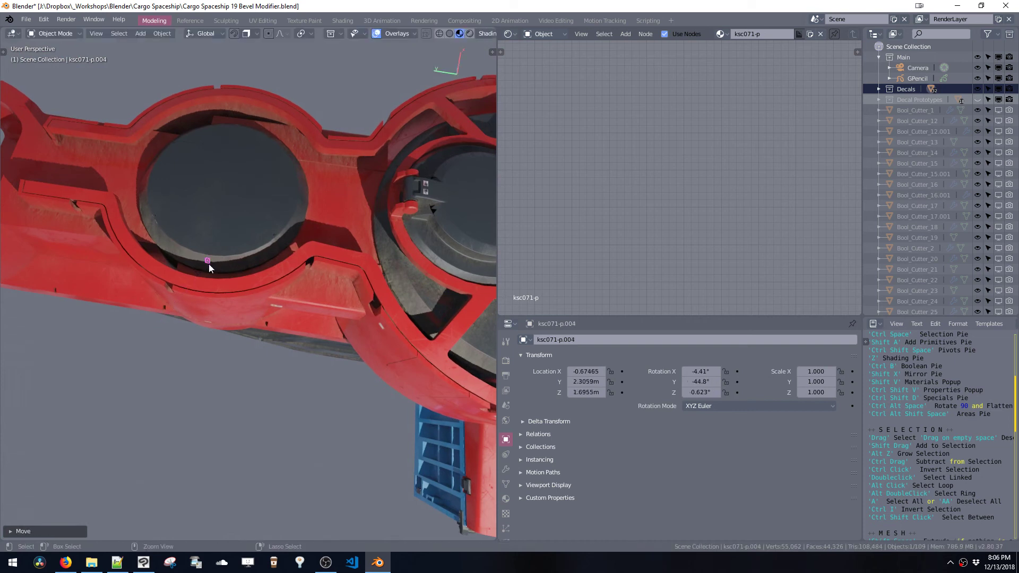
scroll(208, 263, up, 6)
key(g)
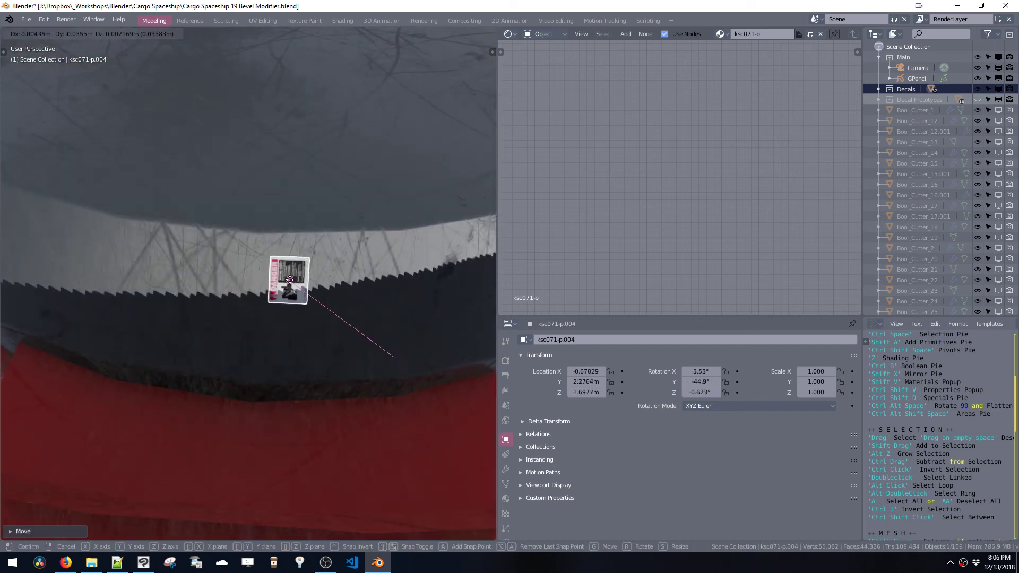
click(286, 309)
Rotate the duplicated DANGER label about -90° around its local Z axis so its text reads upright
key(r)
key(z)
key(z)
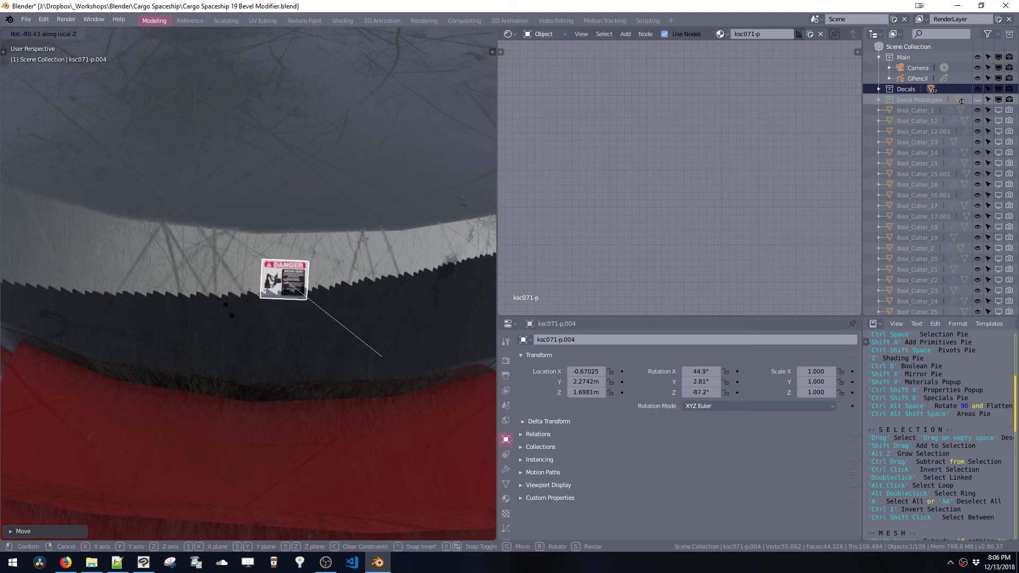
click(382, 356)
Move the hinge's DANGER label onto the hatch lid above the curved ridge and rotate it about -94° around local Z
middle_drag(310, 283, 240, 218)
click(292, 222)
click(306, 221)
key(g)
click(328, 275)
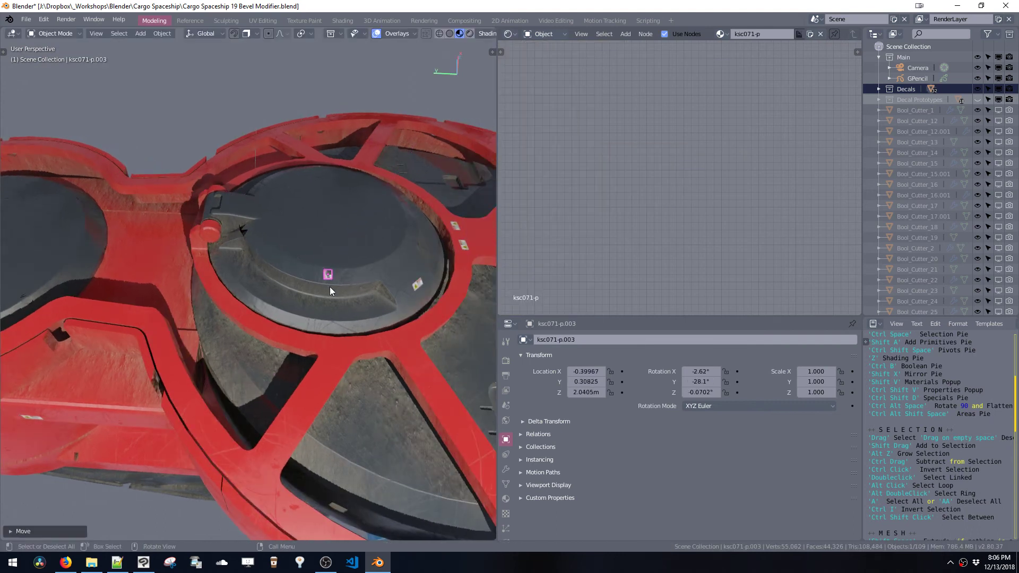
key(r)
key(z)
key(z)
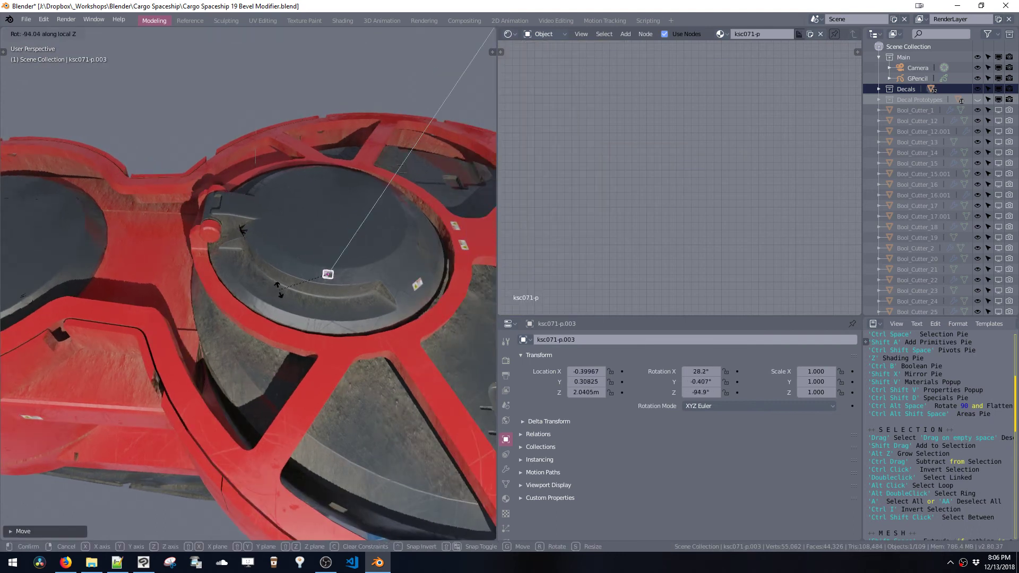
click(279, 293)
Show the hidden boolean cutters and select the cutter surrounding the round hatch's hinge
mouse_move(269, 250)
middle_down()
mouse_move(282, 206)
mouse_move(342, 262)
mouse_move(249, 220)
mouse_move(282, 234)
middle_up()
key(ctrl+b)
click(263, 193)
click(285, 250)
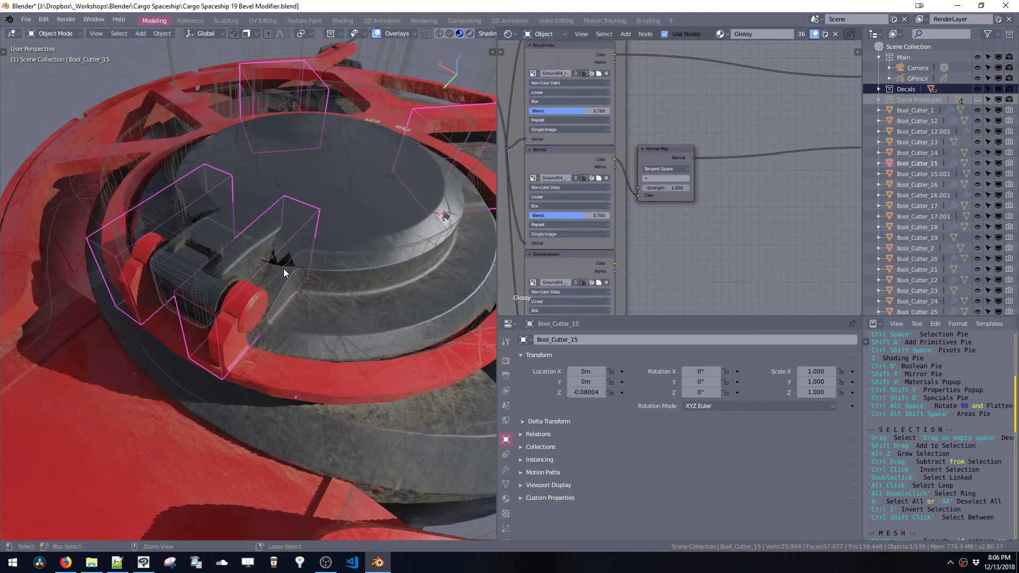
Select the ring-shaped boolean cutter around the round hatch and dissolve one of its cross edges above the hinge
click(313, 260)
key(Tab)
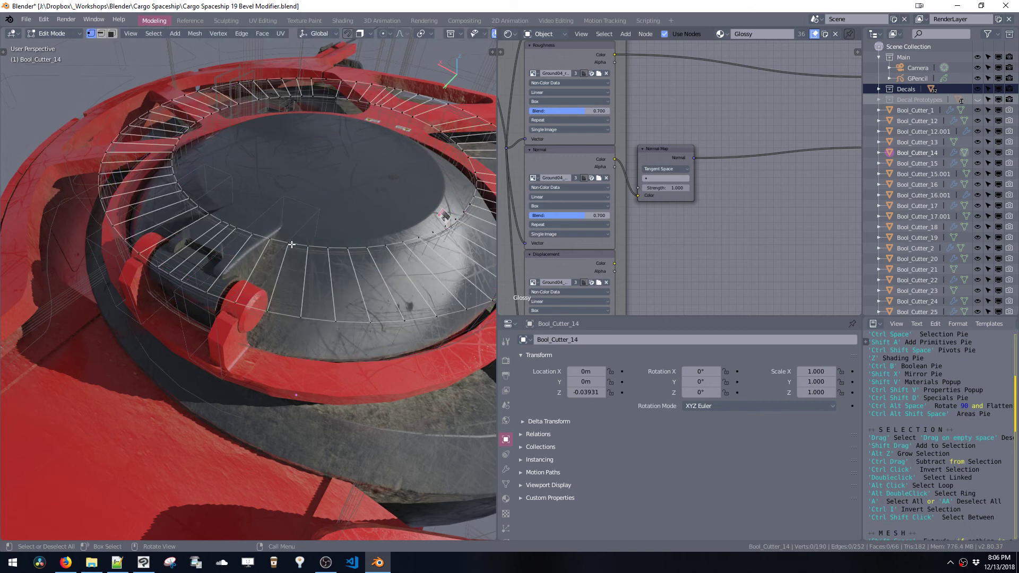
click(291, 244)
mouse_move(291, 245)
middle_down()
mouse_move(302, 293)
mouse_move(310, 252)
mouse_move(277, 202)
mouse_move(312, 228)
middle_up()
key(ctrl+x)
key(Tab)
click(304, 265)
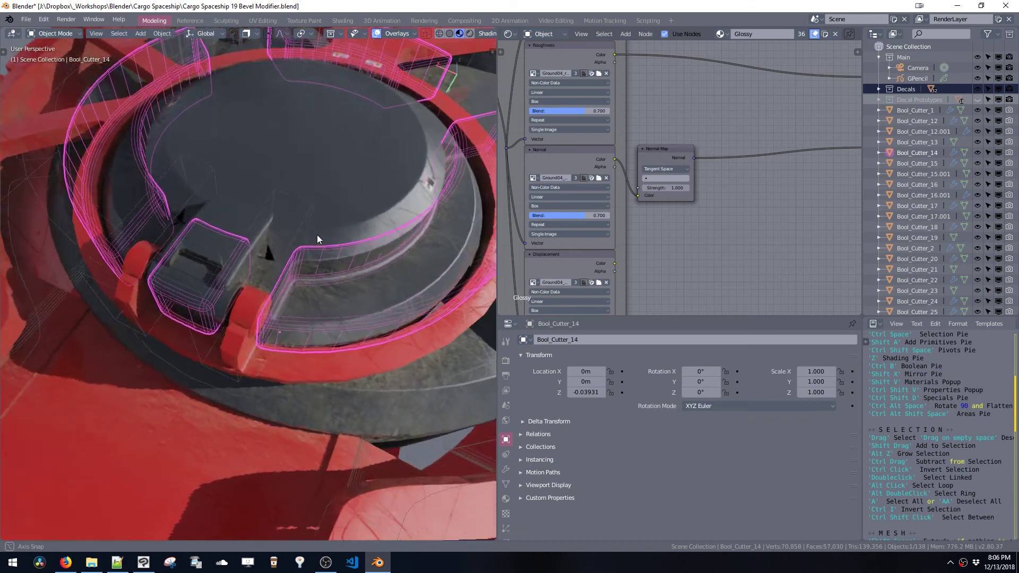
Delete the ring cutter's faces that span the gap between the hinge's two red brackets
key(Tab)
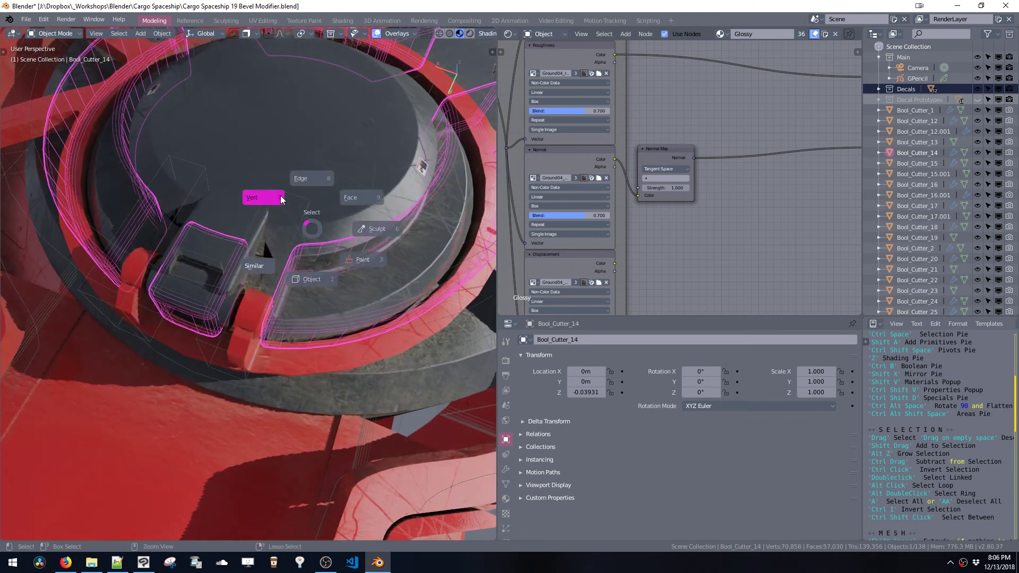
click(281, 196)
middle_drag(266, 193, 294, 199)
key(Tab)
click(238, 232)
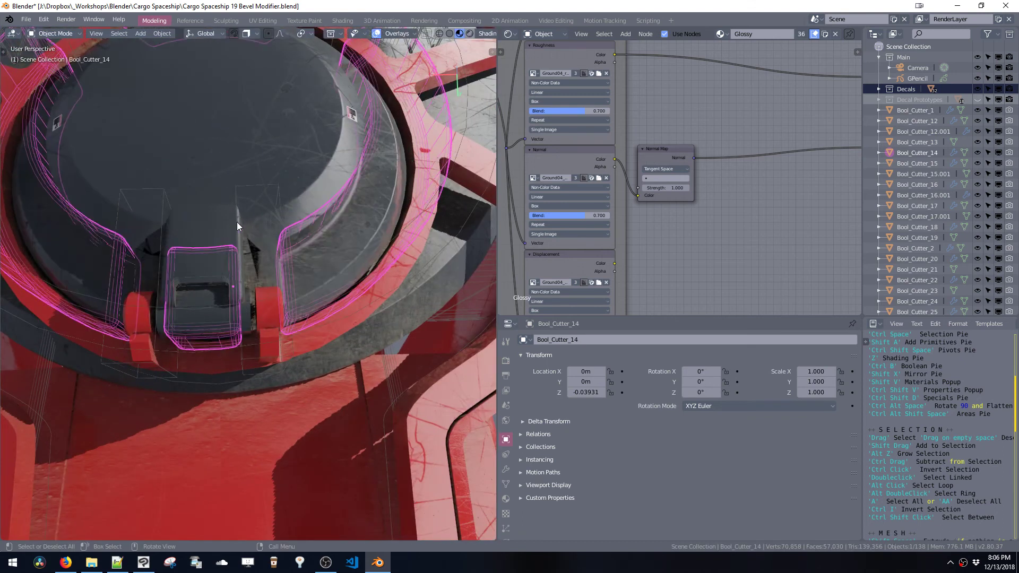
middle_drag(237, 222, 249, 230)
key(Tab)
click(246, 211)
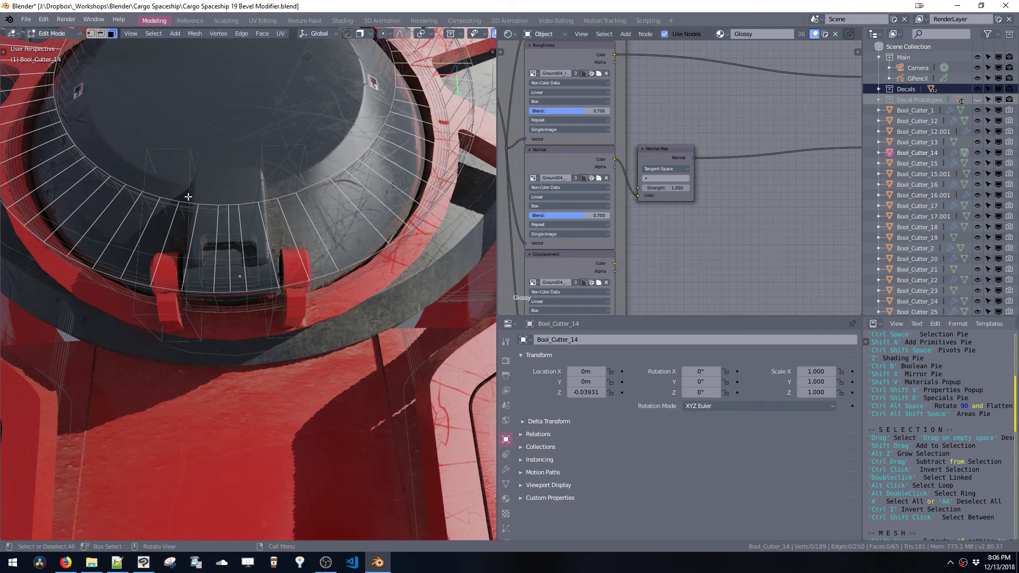
drag(198, 225, 263, 265)
key(x)
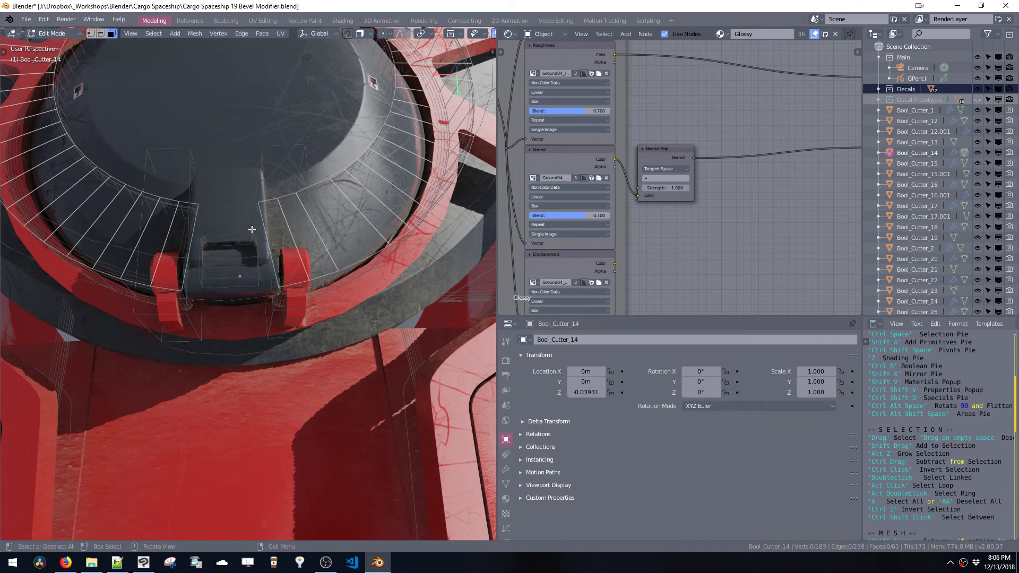
key(Tab)
click(260, 304)
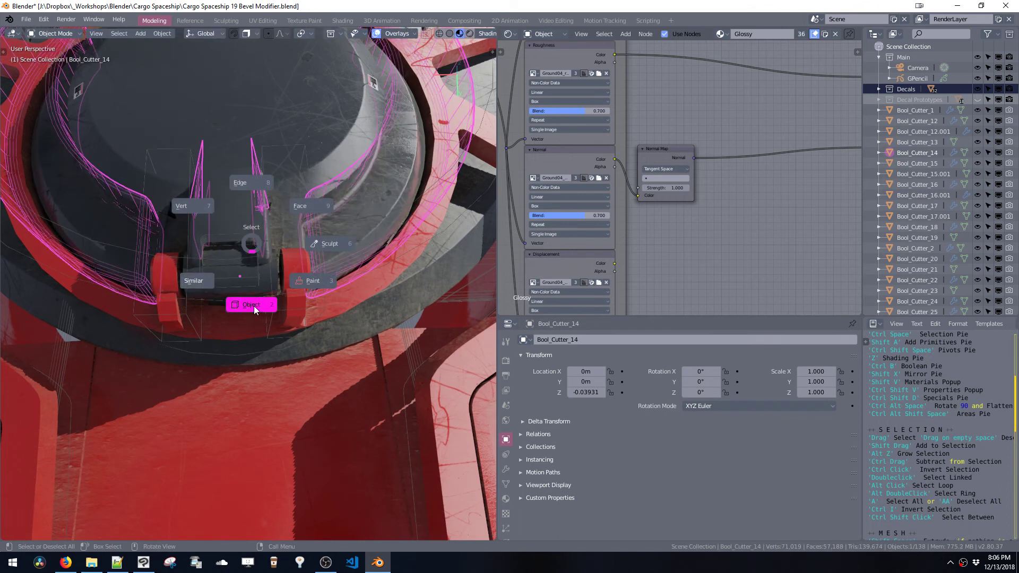
Dissolve the leftover vertices at the gap in the ring cutter and hide the boolean cutters
key(Tab)
click(231, 270)
drag(266, 194, 255, 217)
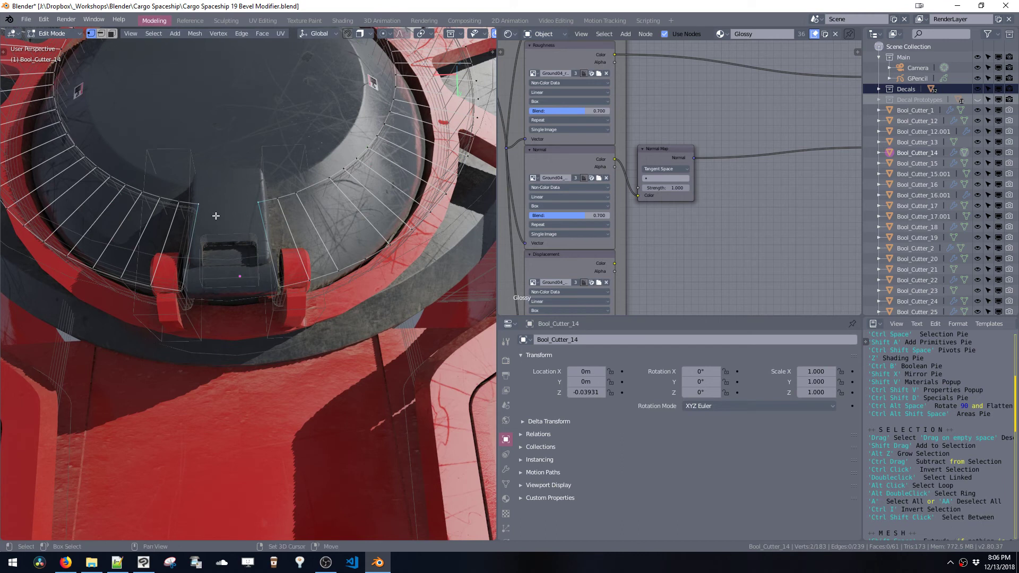
key(ctrl+x)
key(Tab)
click(260, 218)
mouse_move(260, 216)
middle_down()
mouse_move(229, 190)
mouse_move(176, 184)
mouse_move(285, 186)
mouse_move(314, 175)
mouse_move(285, 182)
mouse_move(294, 237)
mouse_move(245, 222)
middle_up()
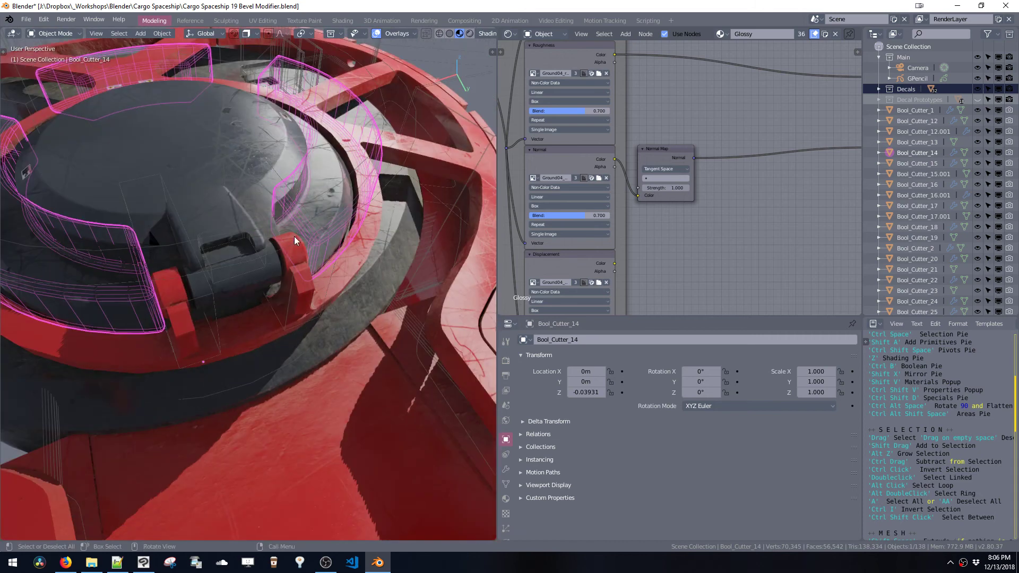
key(ctrl+b)
click(273, 189)
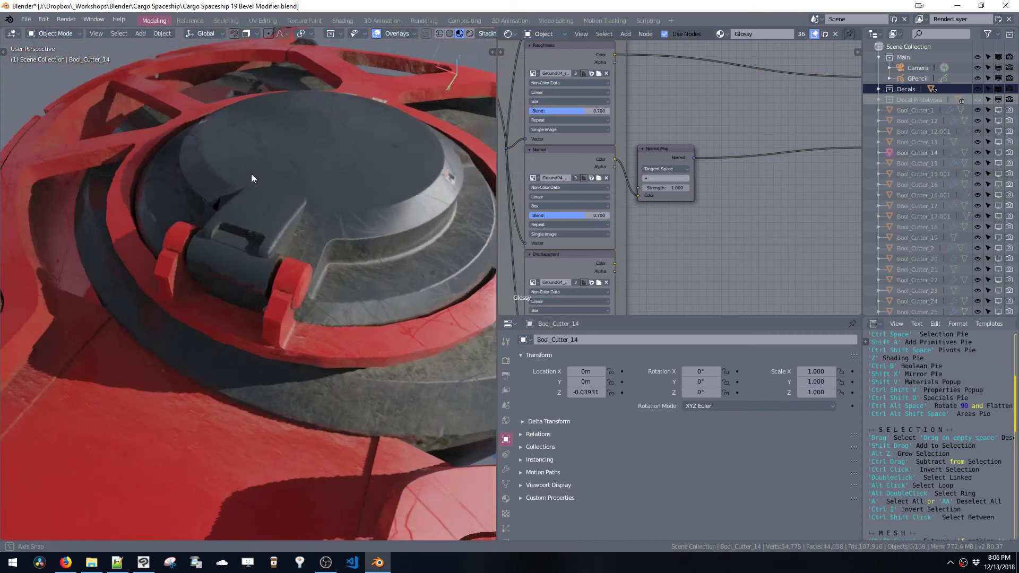
Scale the white 73 on the blue container's end down to 0.111 and raise it along Z to -0.25881
middle_drag(250, 174, 308, 301)
click(308, 301)
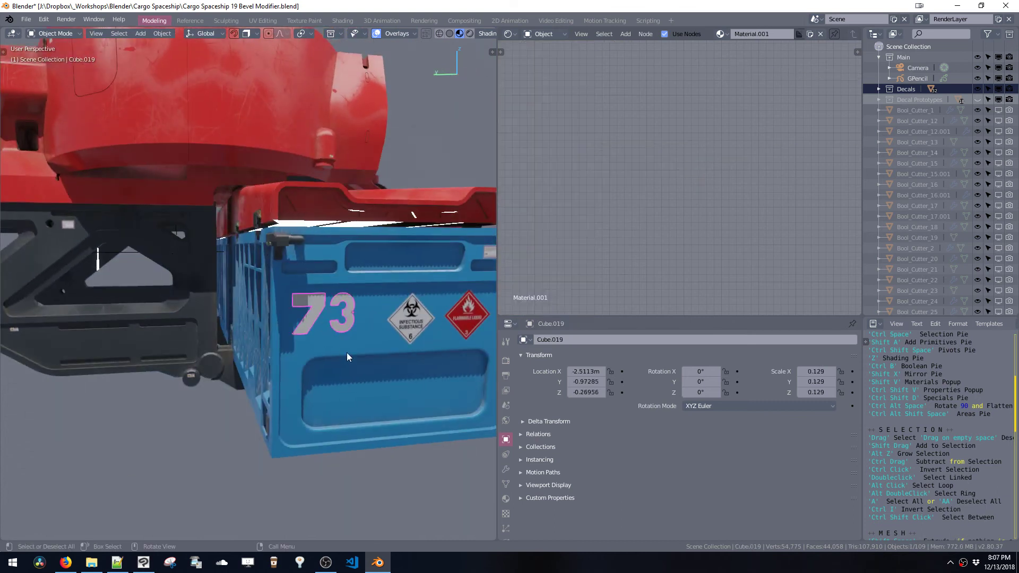
key(s)
click(343, 354)
key(g)
key(z)
click(344, 348)
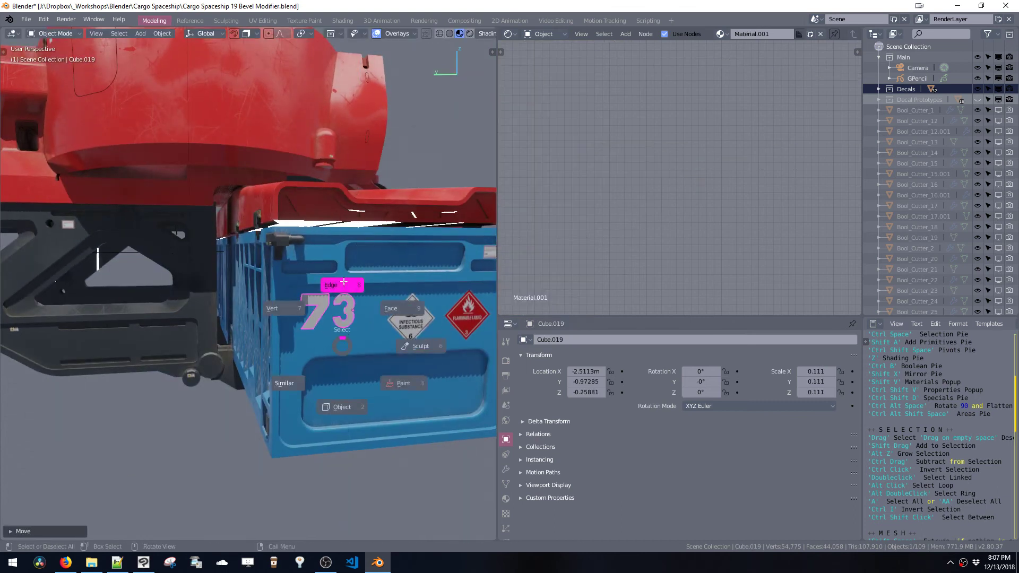
Edit the 73 mesh and shift edges of the digits' outline vertically along Z
key(Tab)
key(KP_Decimal)
ctrl+middle_drag(342, 380, 288, 281)
key(g)
key(z)
click(254, 255)
key(g)
key(z)
click(289, 296)
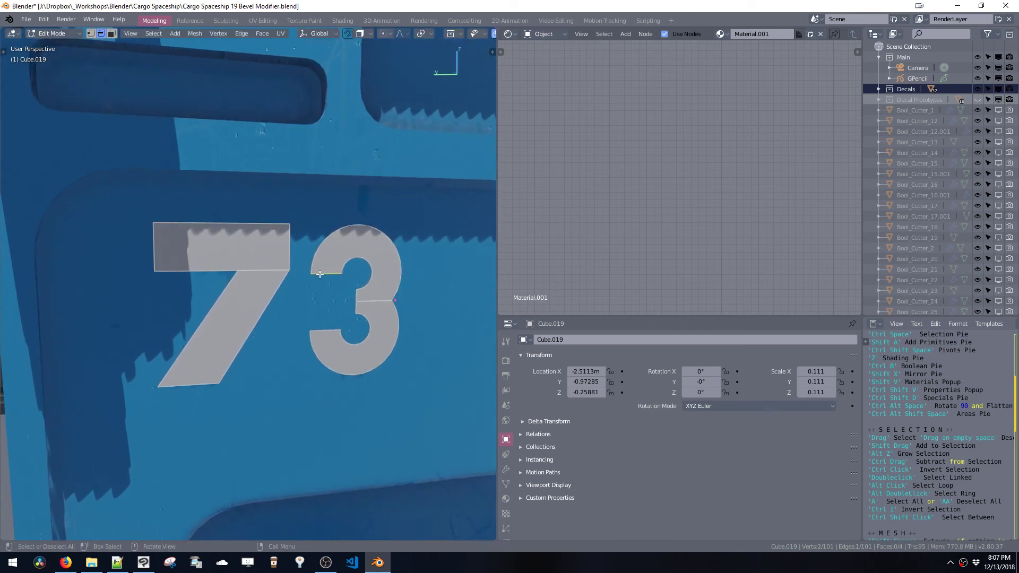
Spread the 3's two end edges apart along Z by about 1.14 and dissolve the stray vertex at its upper end
key(s)
key(z)
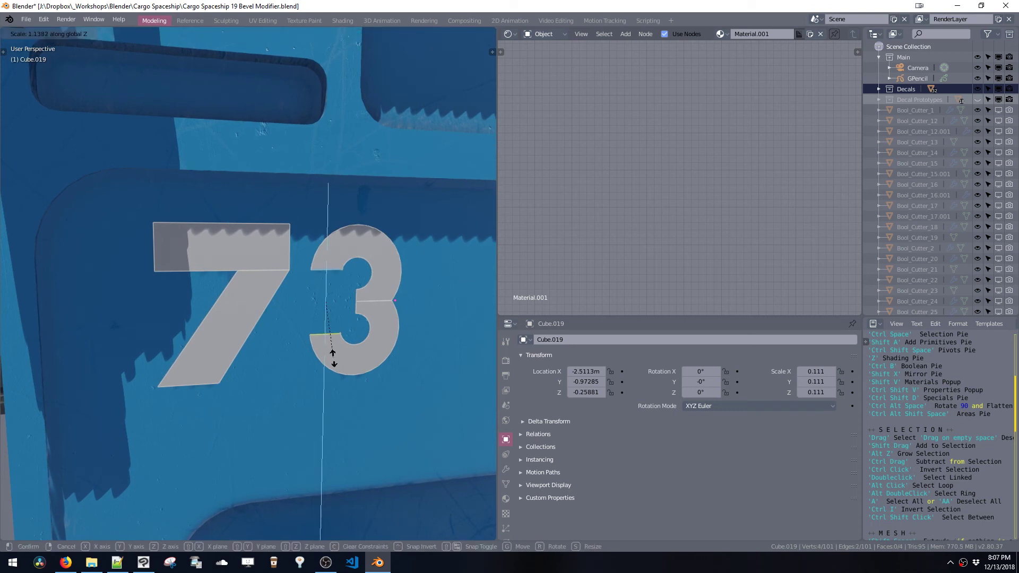
click(336, 368)
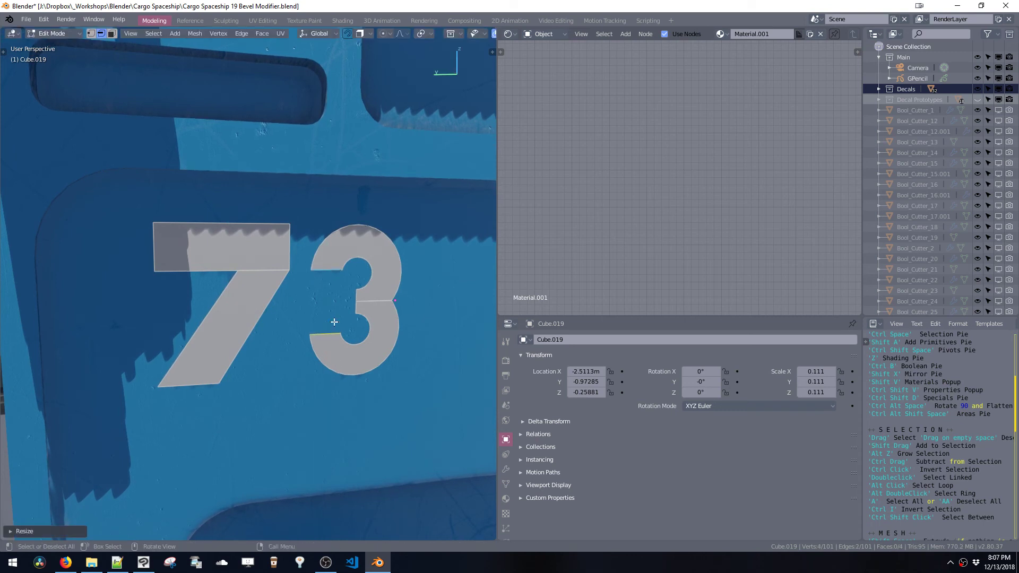
key(1)
click(347, 275)
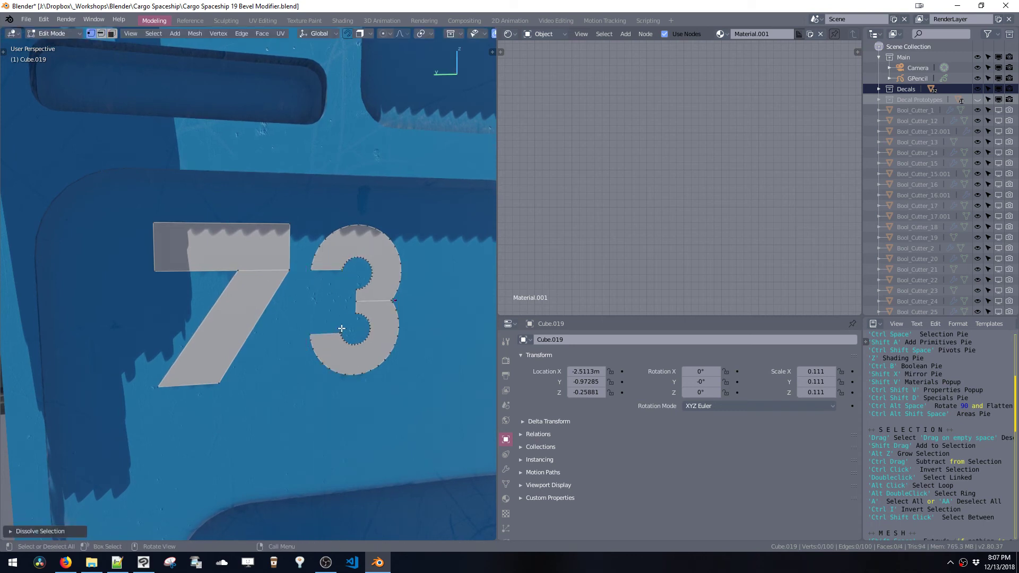
key(ctrl+Tab)
click(339, 343)
Open the red rounded arm cover's mesh for editing with the curved edge loop at its lower end selected
scroll(349, 299, down, 6)
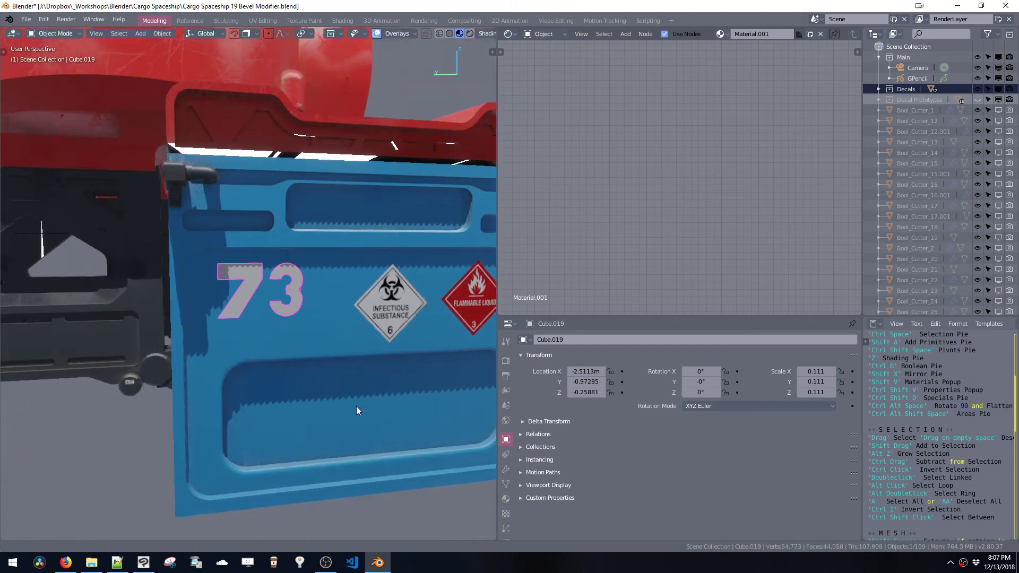
middle_drag(343, 317, 315, 292)
scroll(358, 316, down, 5)
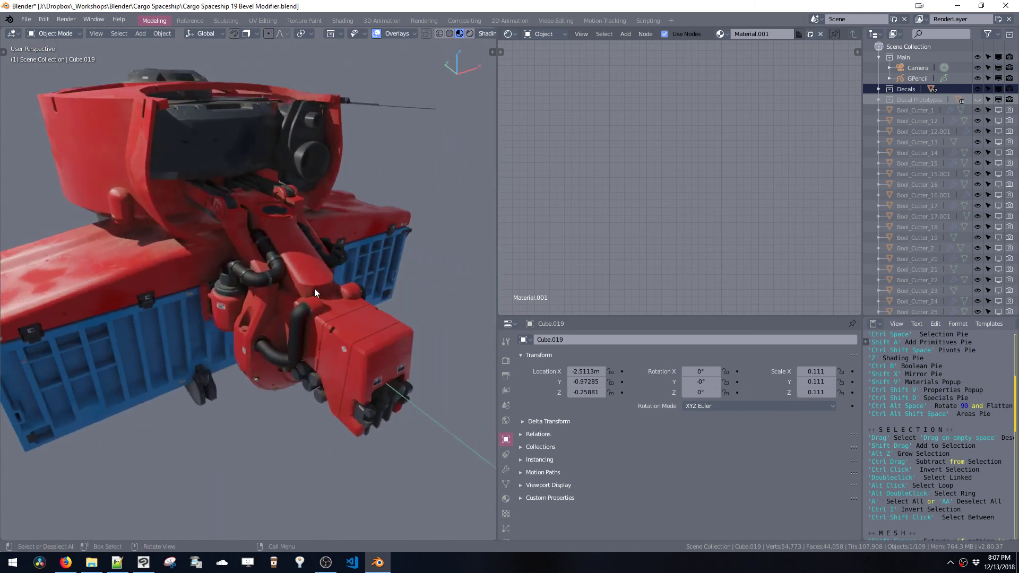
click(318, 285)
key(Tab)
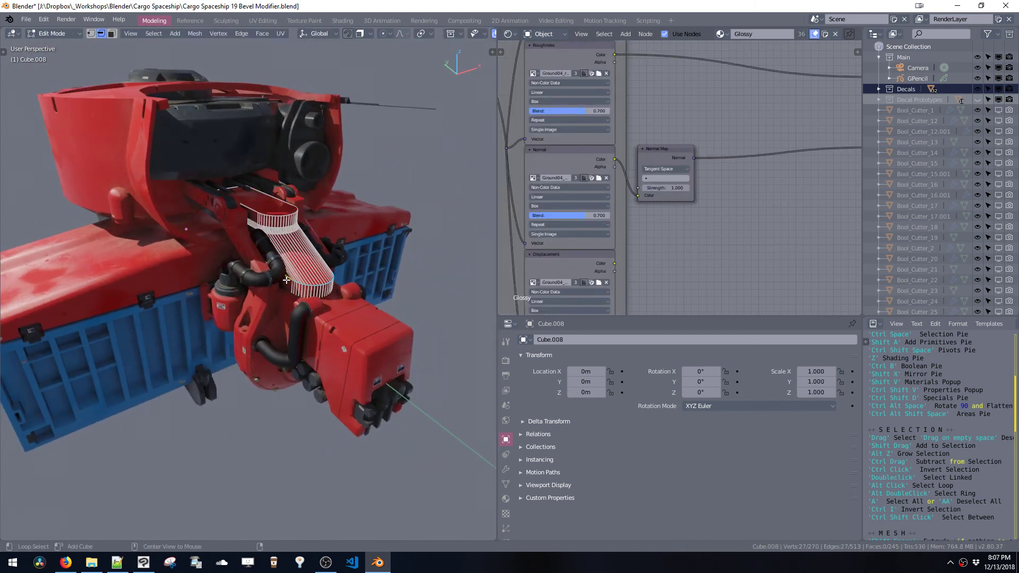
scroll(310, 296, up, 5)
middle_drag(309, 296, 339, 342)
Try a narrow bevel on the selected curved edge loop of the arm cover
key(ctrl+b)
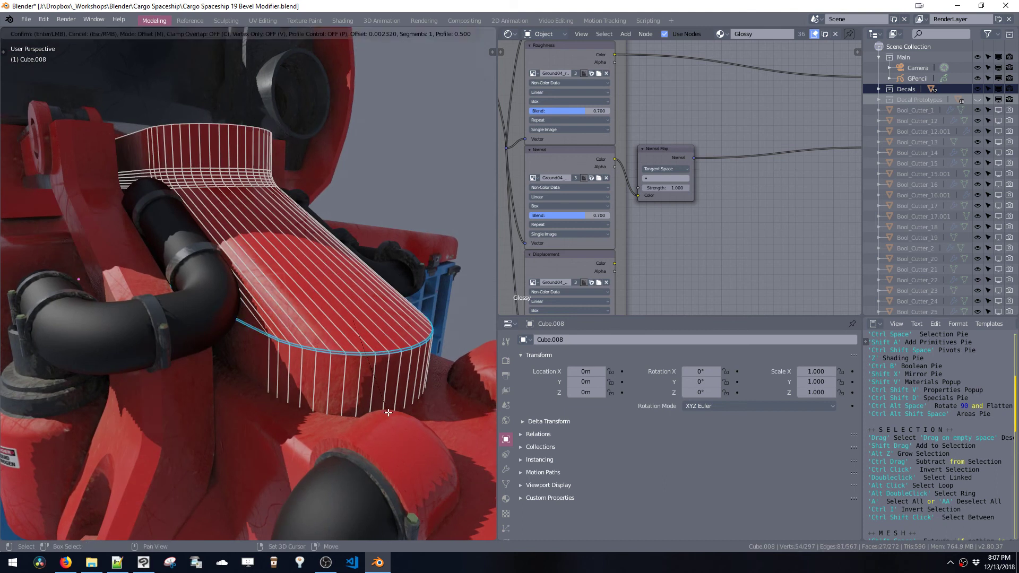
click(388, 412)
key(ctrl+z)
key(ctrl+b)
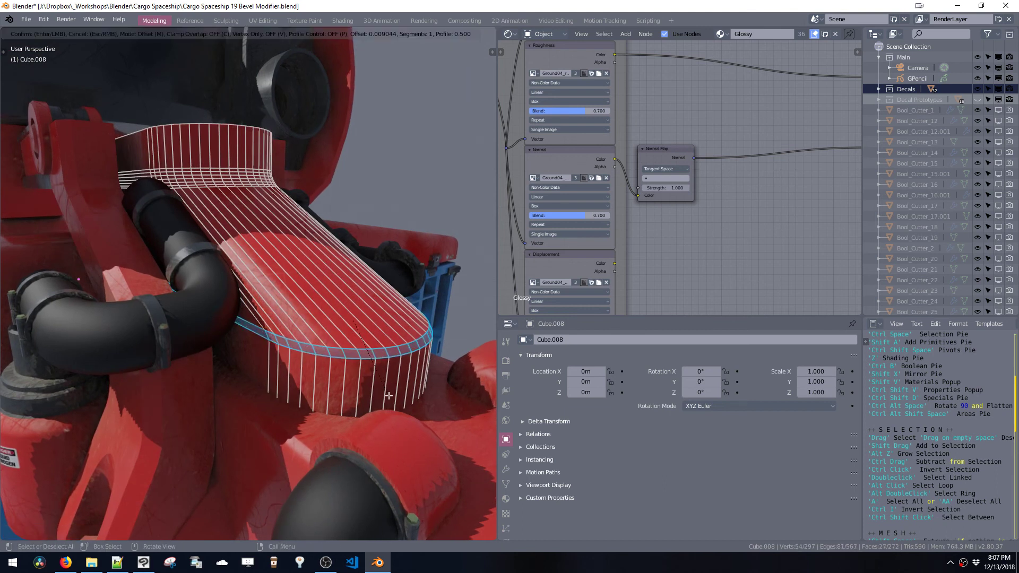
click(395, 386)
key(Tab)
scroll(402, 368, down, 5)
shift+middle_drag(409, 414, 365, 282)
Bevel the arm cover's curved edge loop with a wider offset of about 0.036
key(Tab)
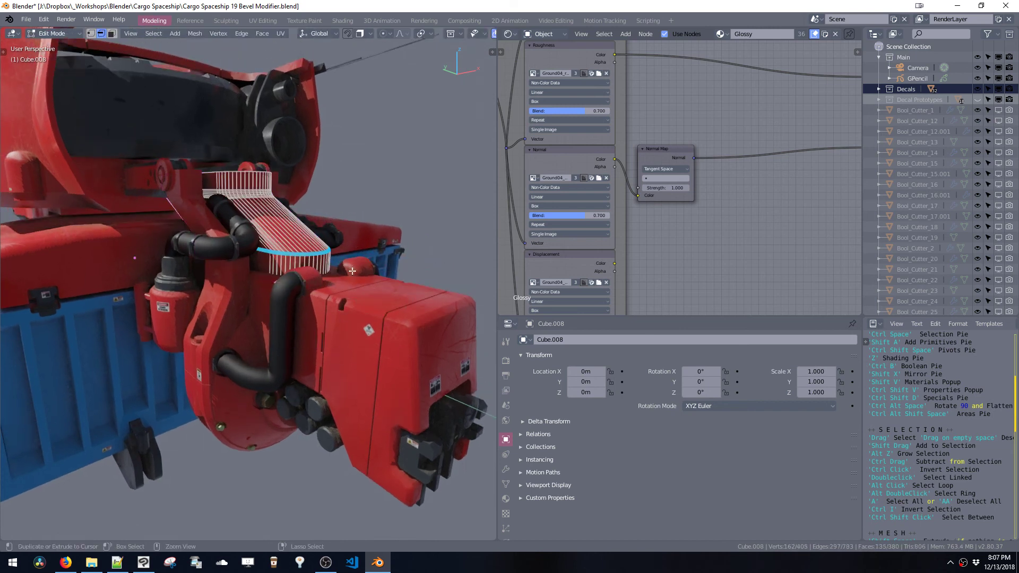
key(ctrl+b)
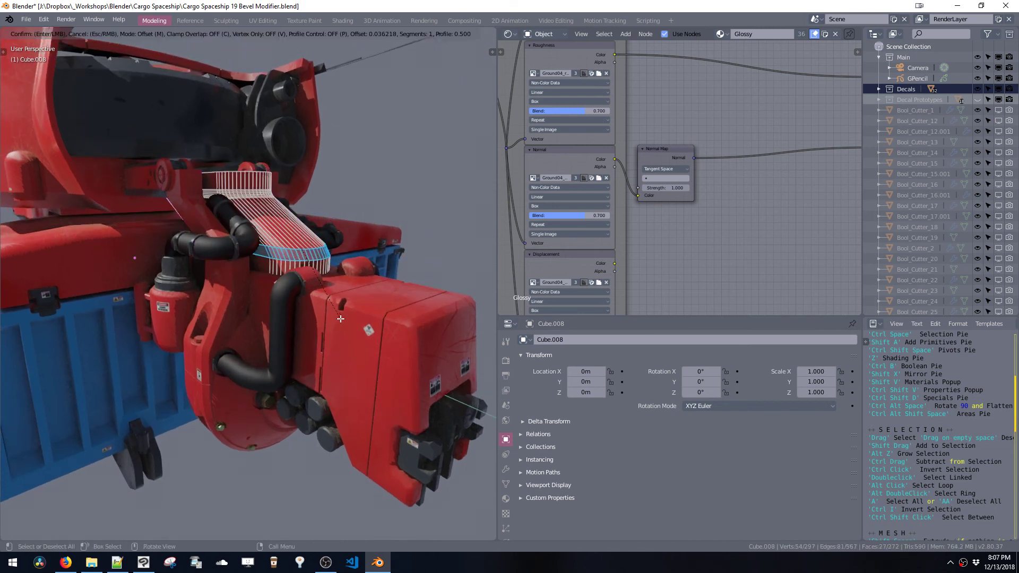
click(341, 319)
key(Tab)
middle_drag(355, 348, 422, 292)
Make a linked duplicate of the infectious-substance decal on the red arm head and move it over the vertical black pipe
click(414, 331)
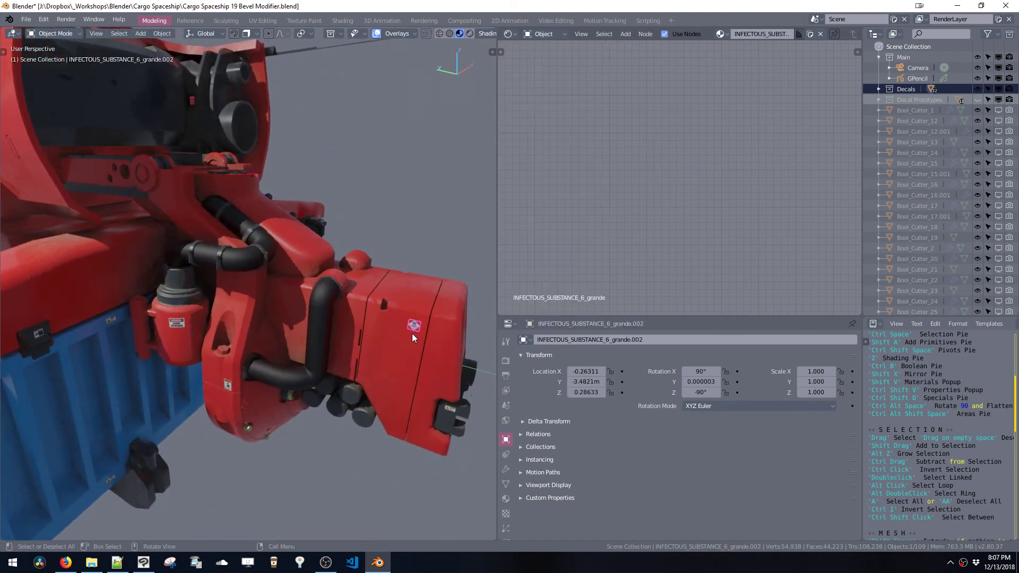
key(shift+d)
click(314, 356)
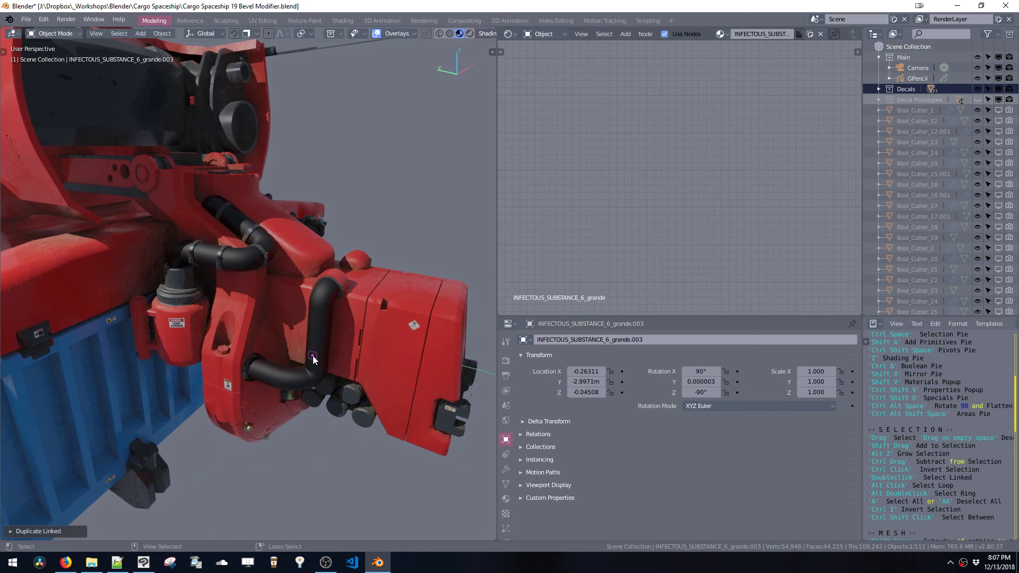
key(KP_Decimal)
middle_drag(305, 342, 307, 371)
key(g)
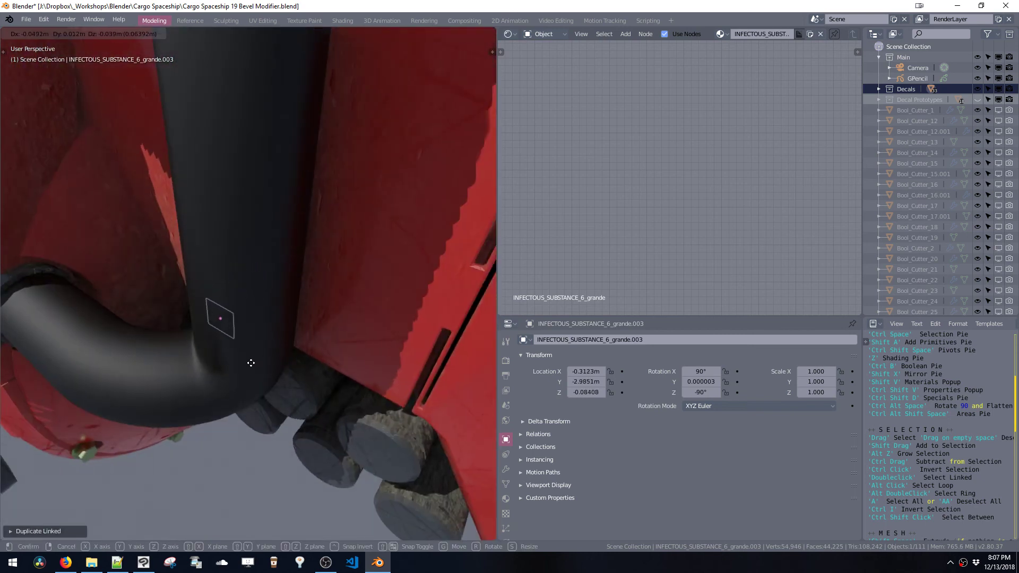
key(x)
click(230, 385)
middle_drag(229, 386, 250, 292)
key(g)
click(287, 237)
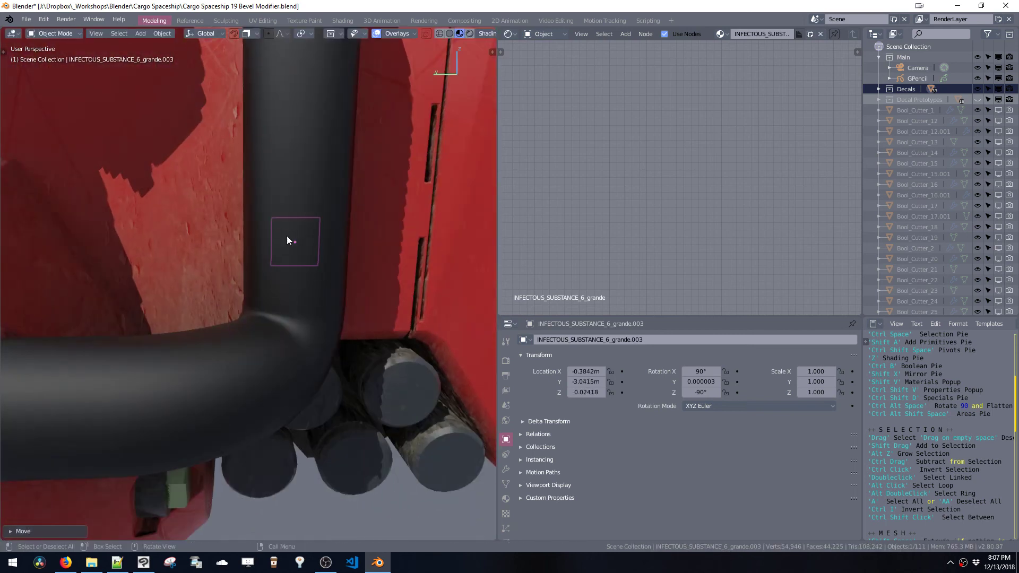
Shift the duplicated decal outward along X to about -0.399 m and center it on the vertical pipe's surface
key(g)
key(x)
mouse_move(287, 236)
middle_down()
mouse_move(332, 305)
mouse_move(311, 243)
mouse_move(294, 237)
middle_up()
click(330, 306)
key(g)
key(x)
click(334, 309)
key(g)
click(294, 239)
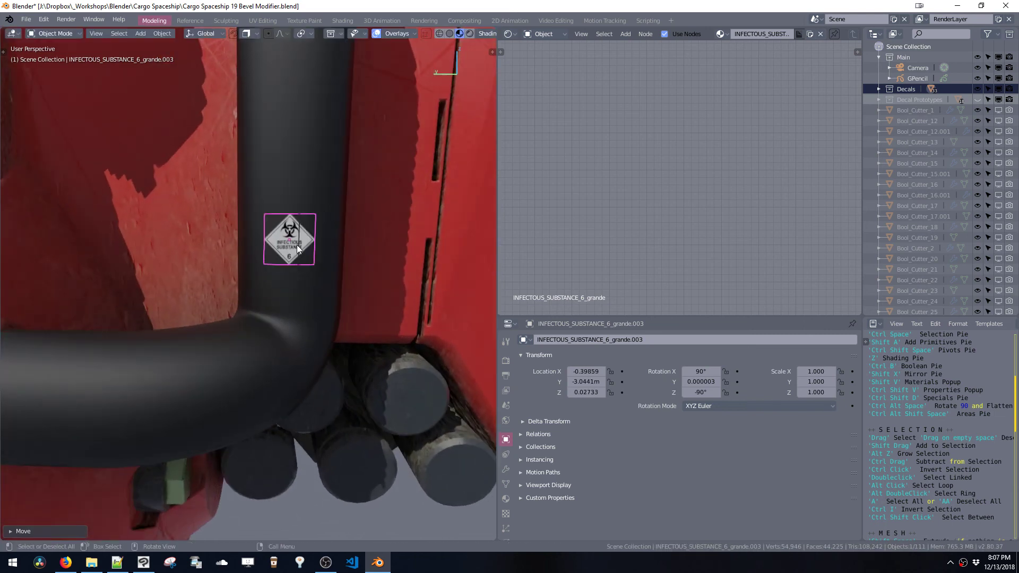
Select the round dark clamp at the end of the upper bent pipe
scroll(300, 235, down, 6)
middle_drag(287, 271, 225, 178)
click(221, 189)
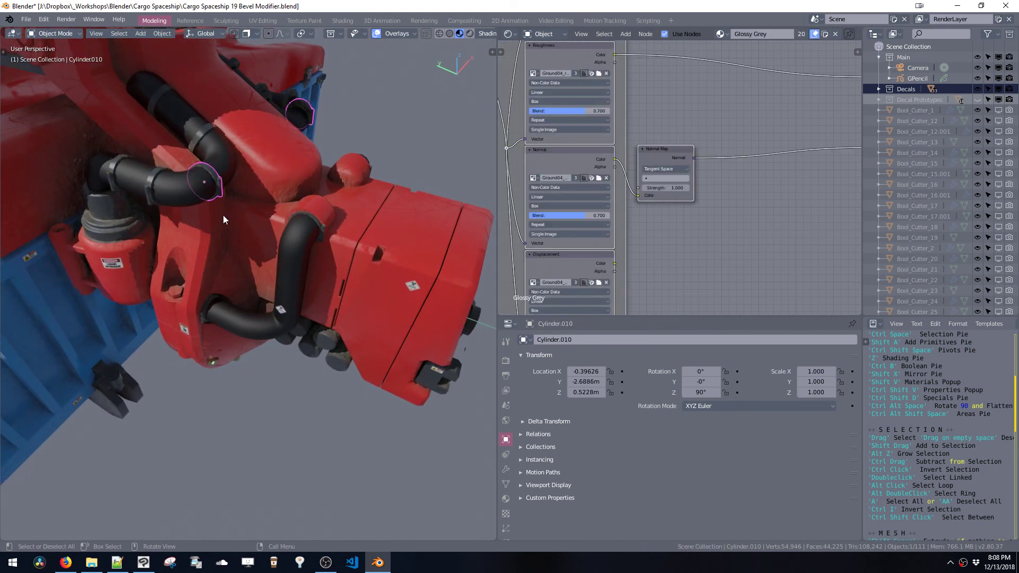
Try placing a duplicate of the clamp at the top bend of the vertical pipe
key(alt+d)
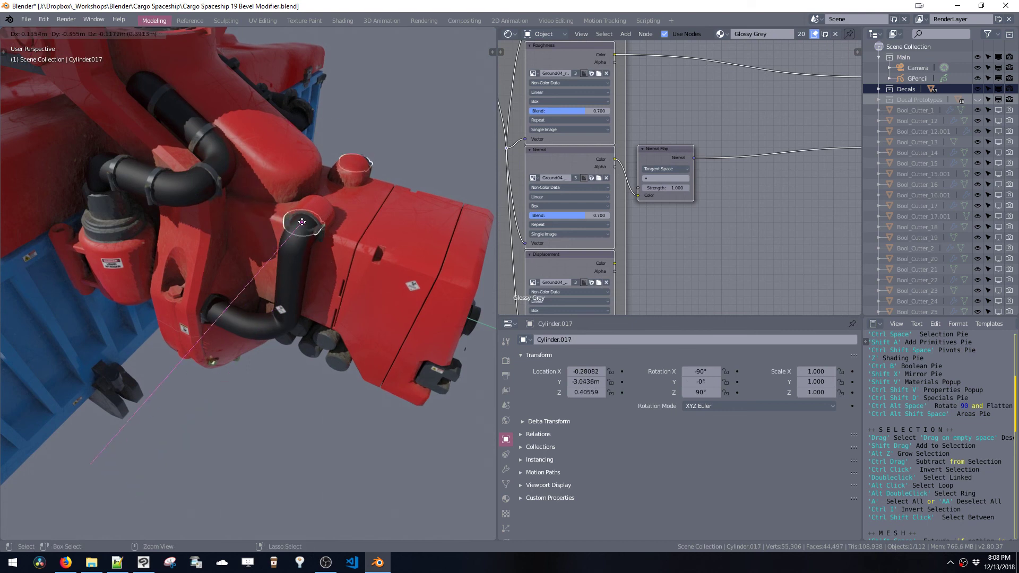
click(304, 228)
key(ctrl+z)
Move the clamp itself from the upper pipe down toward the vertical pipe
middle_drag(305, 227, 281, 201)
key(g)
click(337, 238)
middle_drag(336, 238, 231, 200)
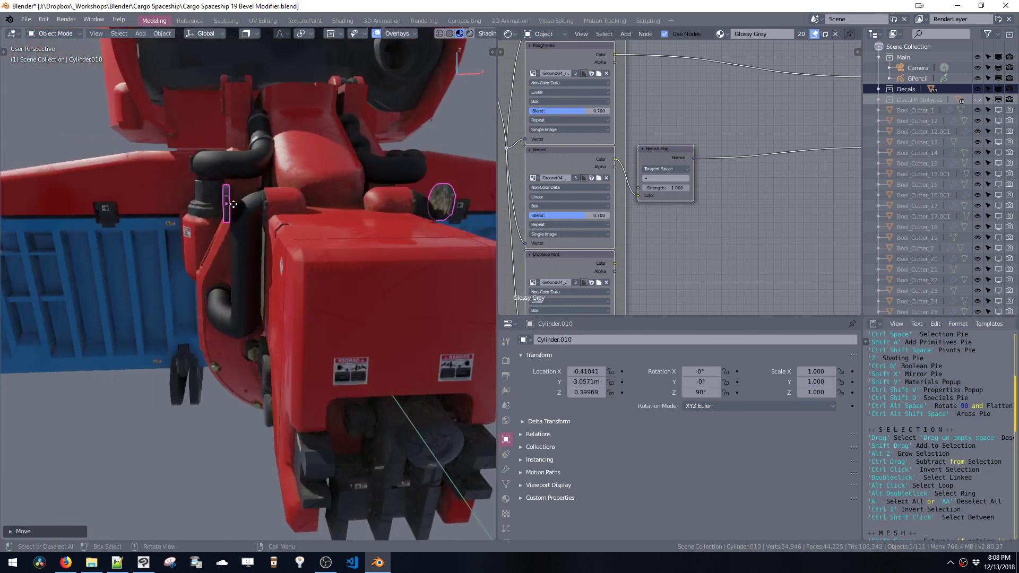
key(g)
click(251, 246)
Rotate the clamp 90° about X and fit it around the upper part of the vertical pipe
key(ctrl+alt+space)
middle_drag(251, 247, 322, 271)
click(342, 227)
key(g)
click(314, 249)
key(g)
click(324, 254)
Fine-tune the clamp's alignment on the vertical pipe, shifting it along Y to about -3.05 m
key(g)
key(shift+y)
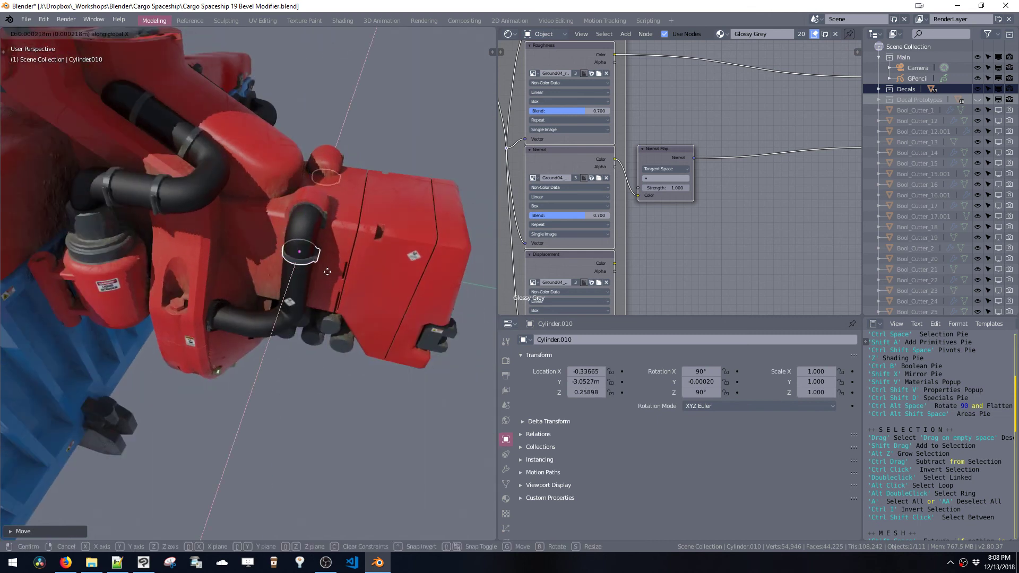
key(y)
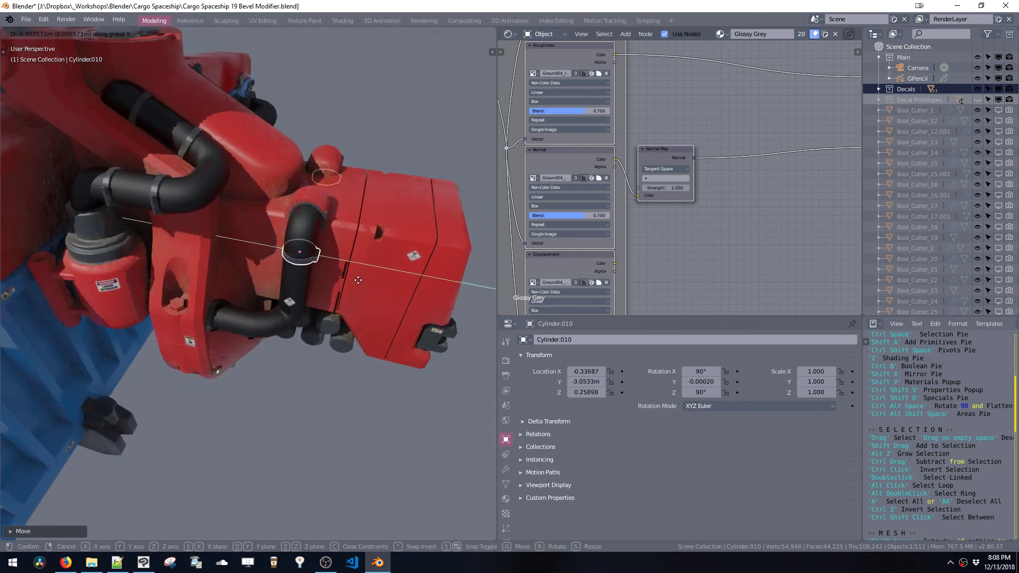
click(356, 280)
middle_drag(356, 280, 330, 263)
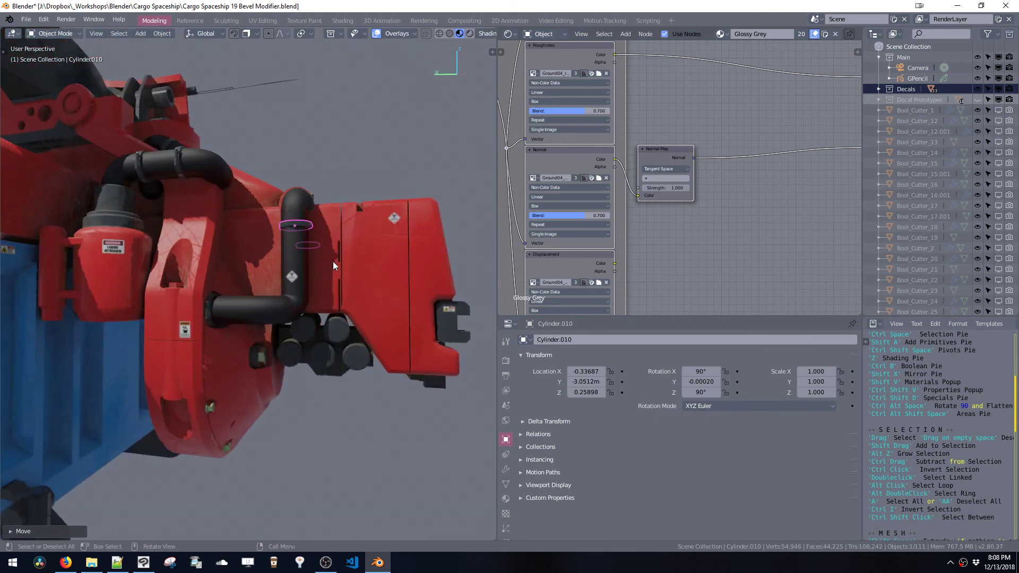
key(g)
key(y)
click(331, 260)
Place a linked duplicate of the pipe clamp straight down on the lower end of the vertical pipe, at Z about -0.01 m
key(shift+d)
key(z)
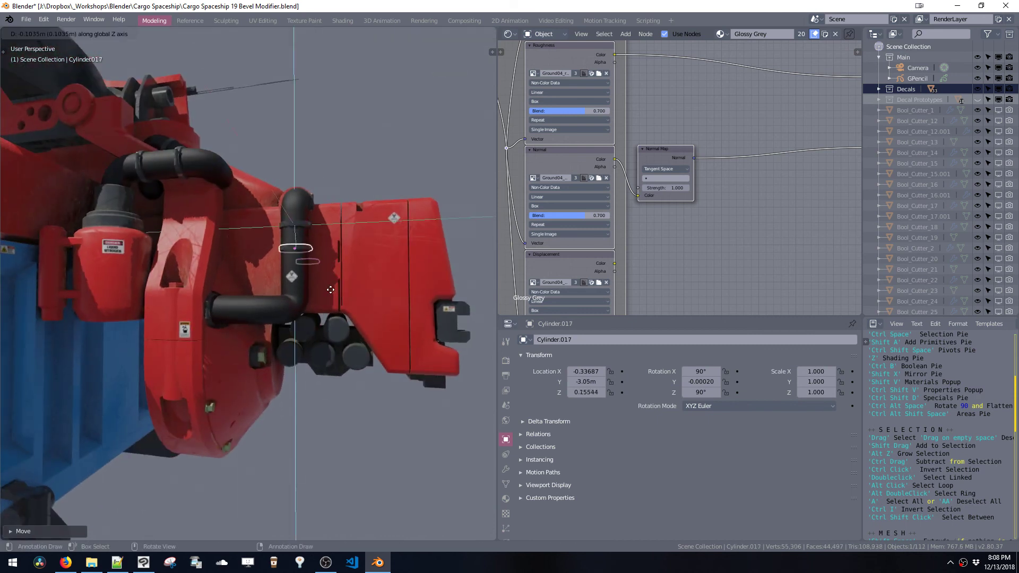
click(322, 320)
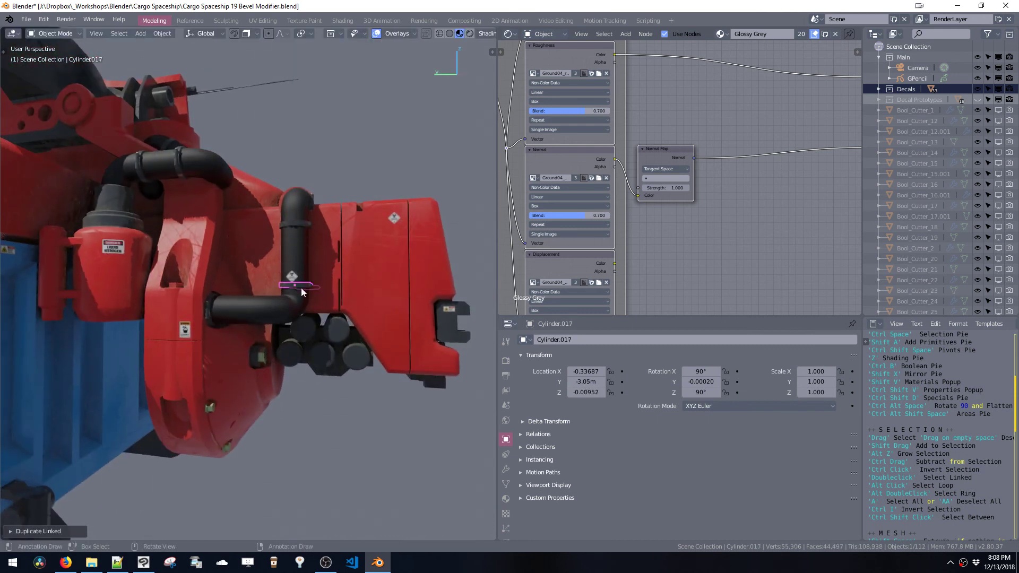
click(300, 284)
key(alt+a)
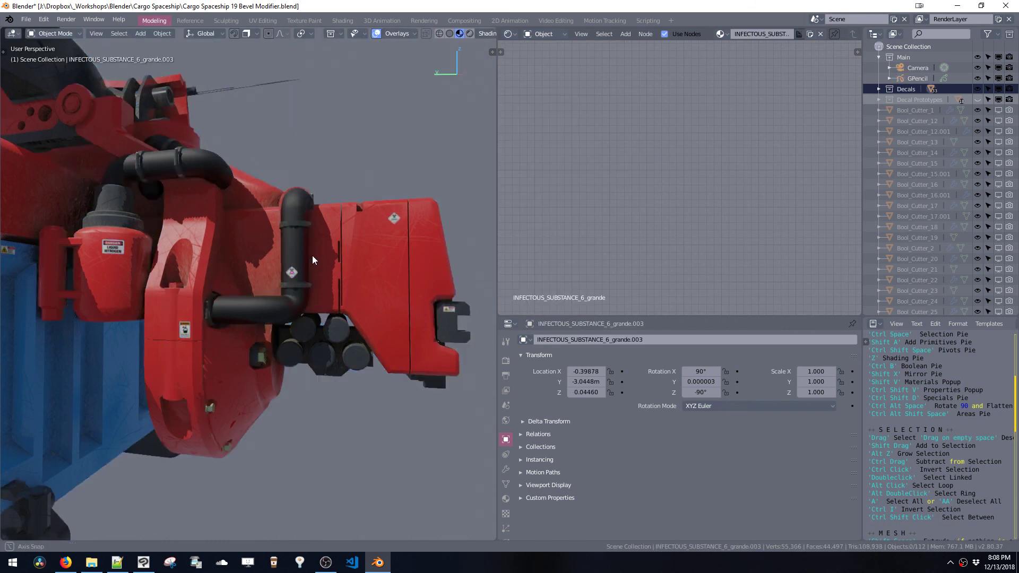
middle_drag(312, 256, 300, 229)
Duplicate the electrical-hazards label from the dark end bracket onto the nearest dark cylinder's end face and scale it to about 0.358
click(469, 246)
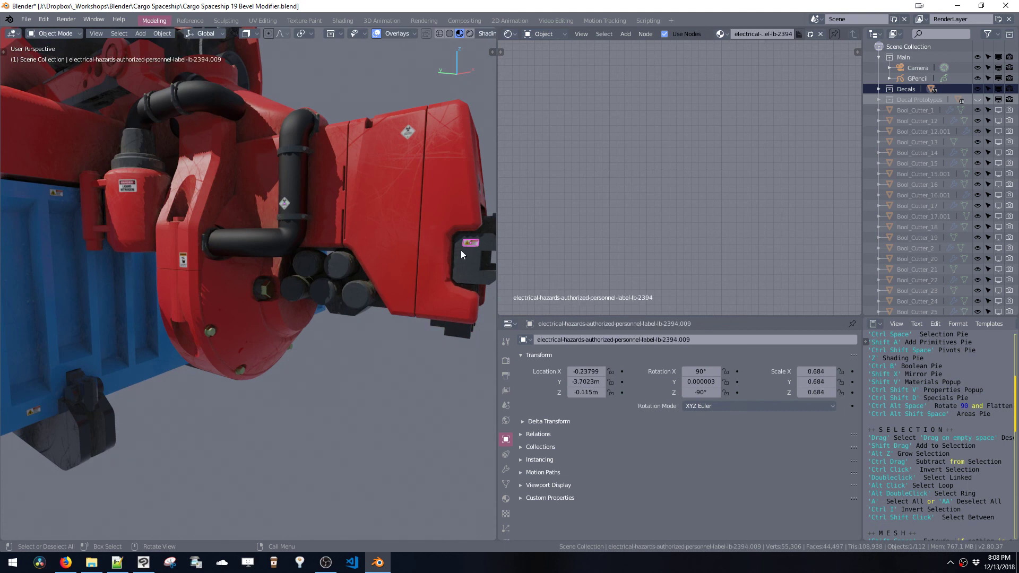
key(shift+d)
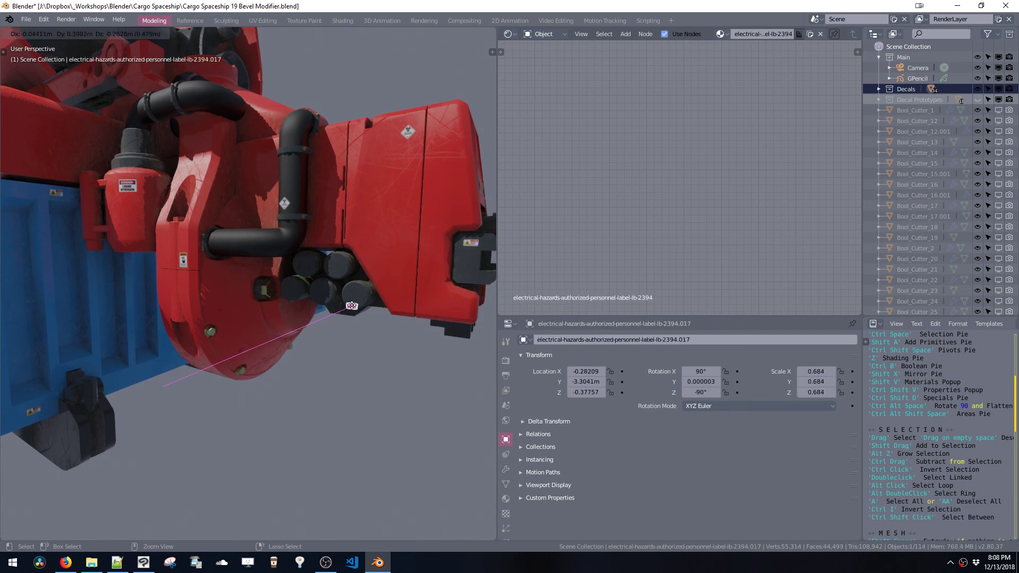
click(357, 303)
key(s)
click(361, 321)
key(KP_Decimal)
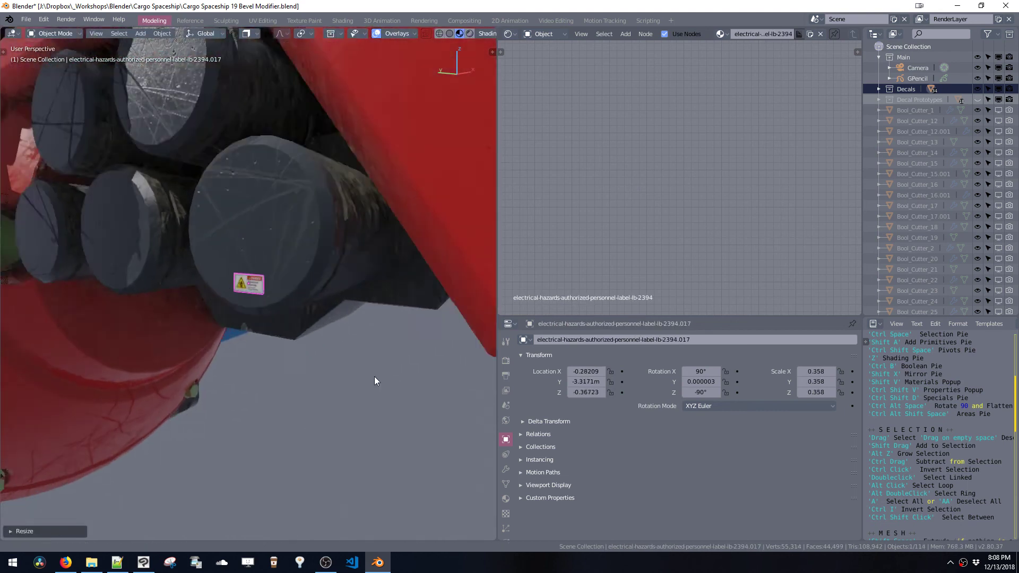
Nudge the small electrical-hazards label into place near the lower edge of the cylinder's end face in the left orthographic view
scroll(367, 366, down, 6)
middle_drag(304, 326, 240, 270)
key(q)
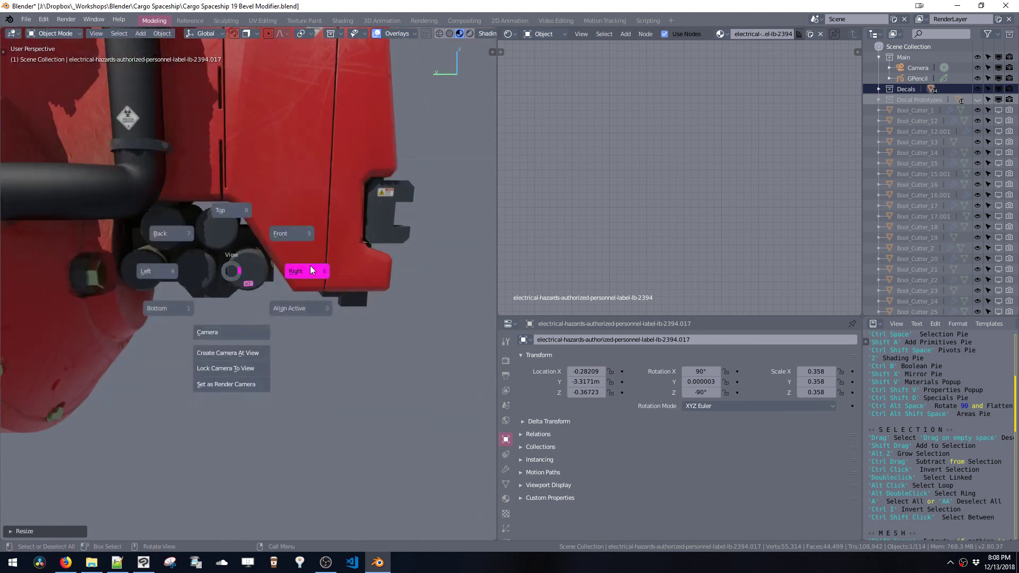
click(157, 271)
key(g)
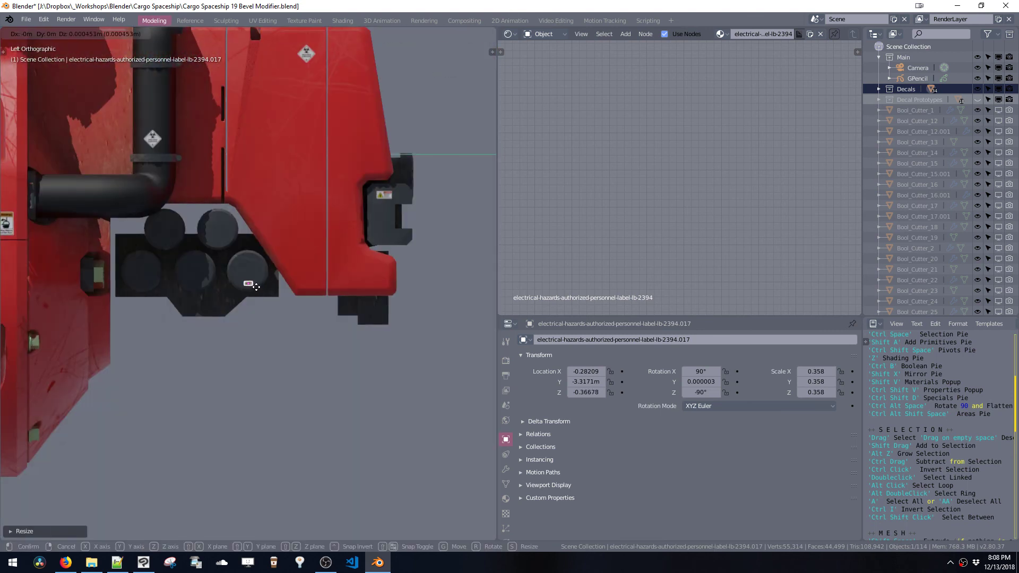
click(256, 285)
Place linked duplicates of the small electrical-hazards label on the end faces of the other four dark cylinders
key(shift+d)
click(218, 245)
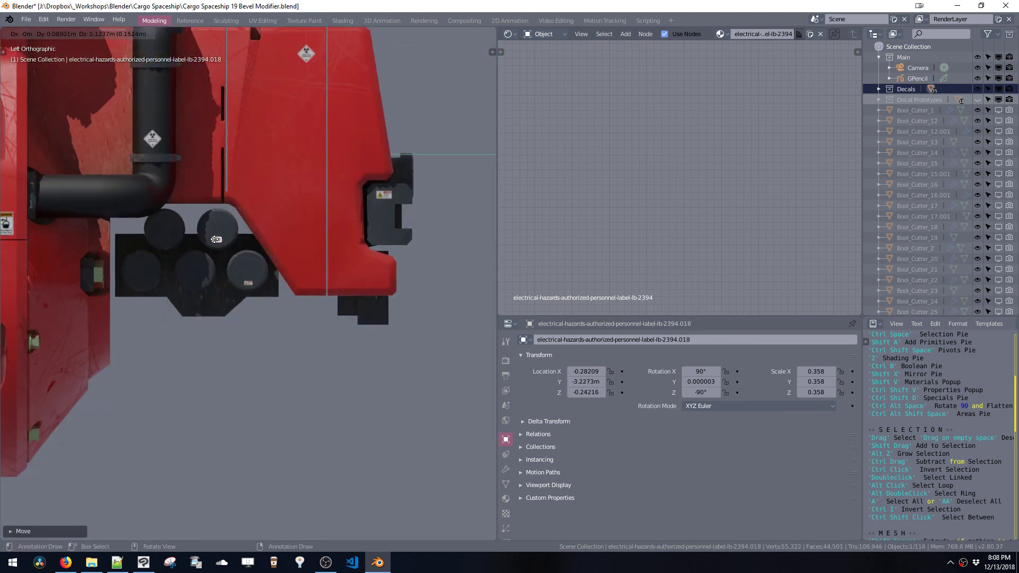
click(215, 239)
key(alt+d)
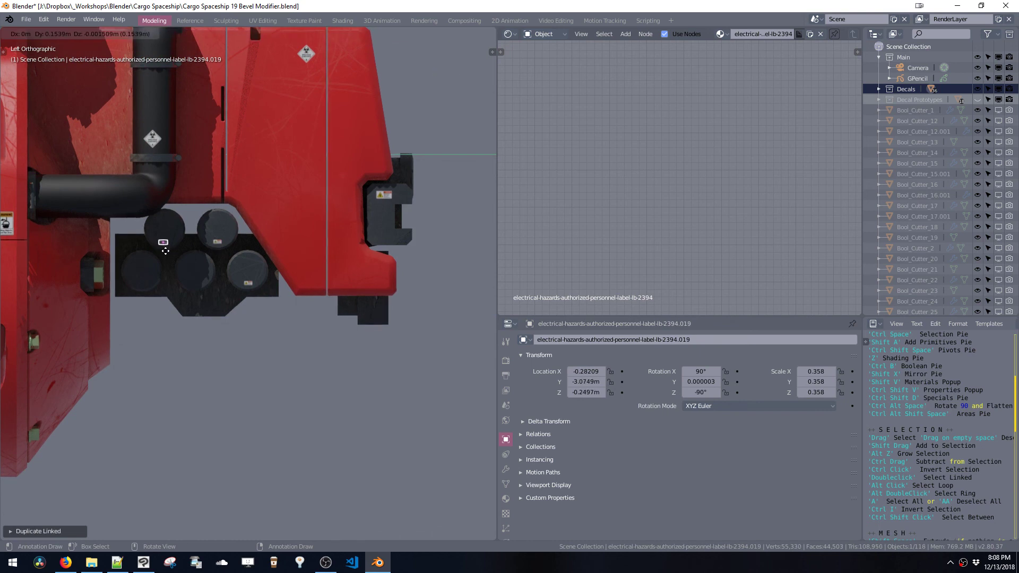
click(166, 251)
key(alt+d)
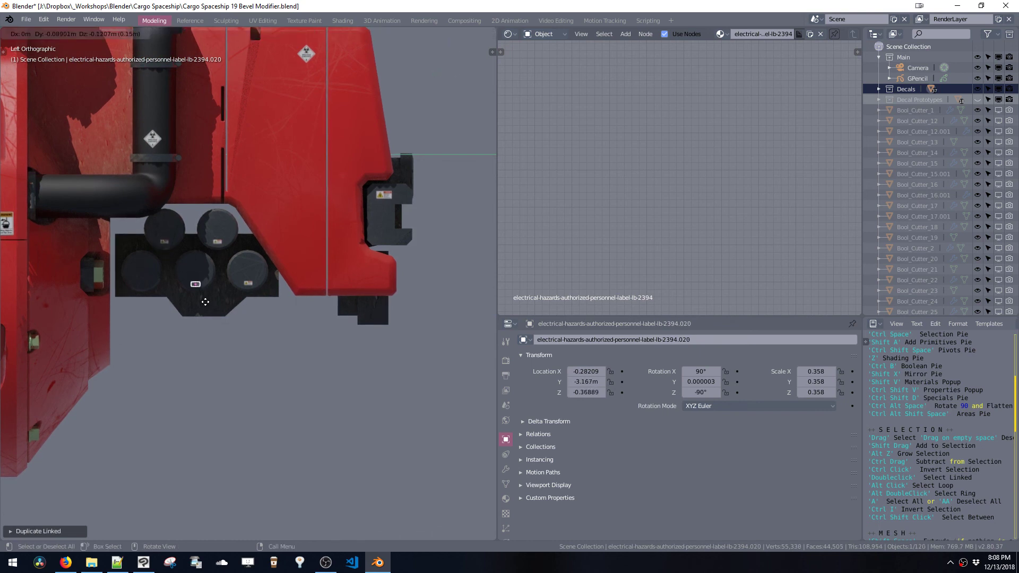
click(206, 301)
key(alt+d)
click(148, 299)
middle_drag(174, 272, 289, 239)
Place a linked duplicate of the skull hazard decal from the container's red cover onto the lower corner of the upper red hull panel
scroll(261, 279, down, 4)
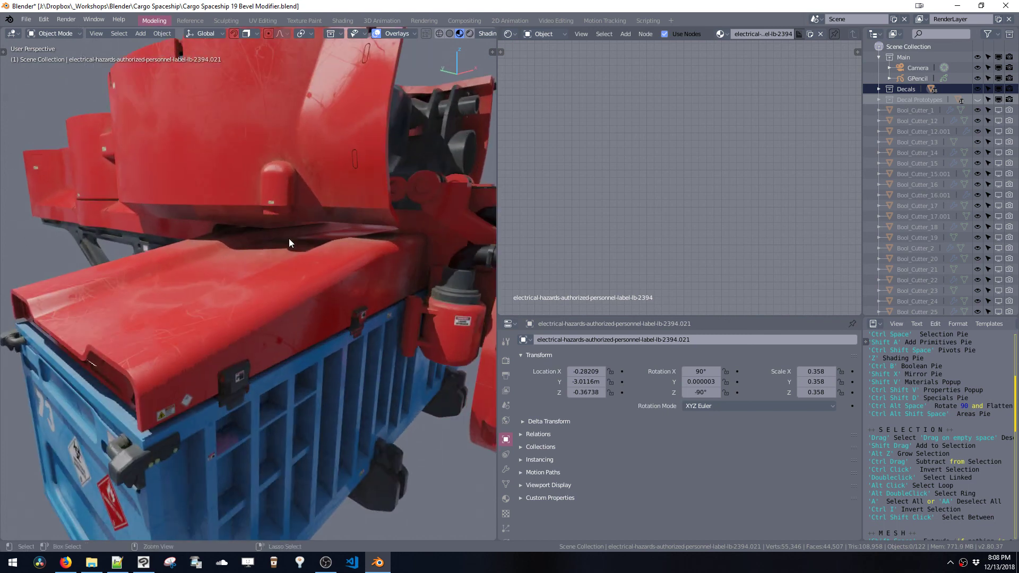
click(237, 380)
click(189, 399)
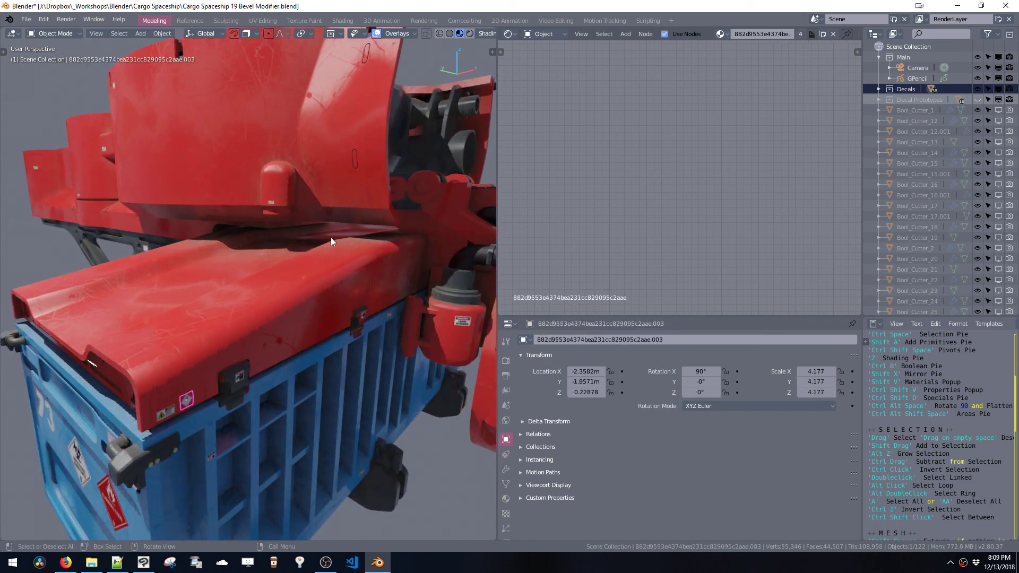
key(shift+d)
click(374, 186)
key(KP_Decimal)
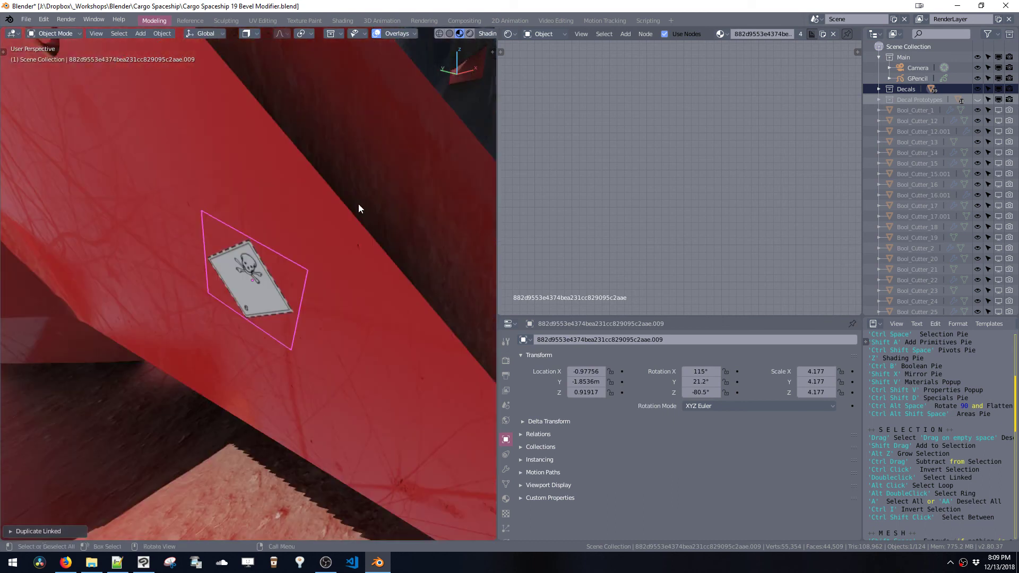
Rotate the skull hazard decal upright on the hull panel, Z about -90.1°, and scale it to about 9.589
ctrl+middle_drag(358, 204, 369, 243)
key(r)
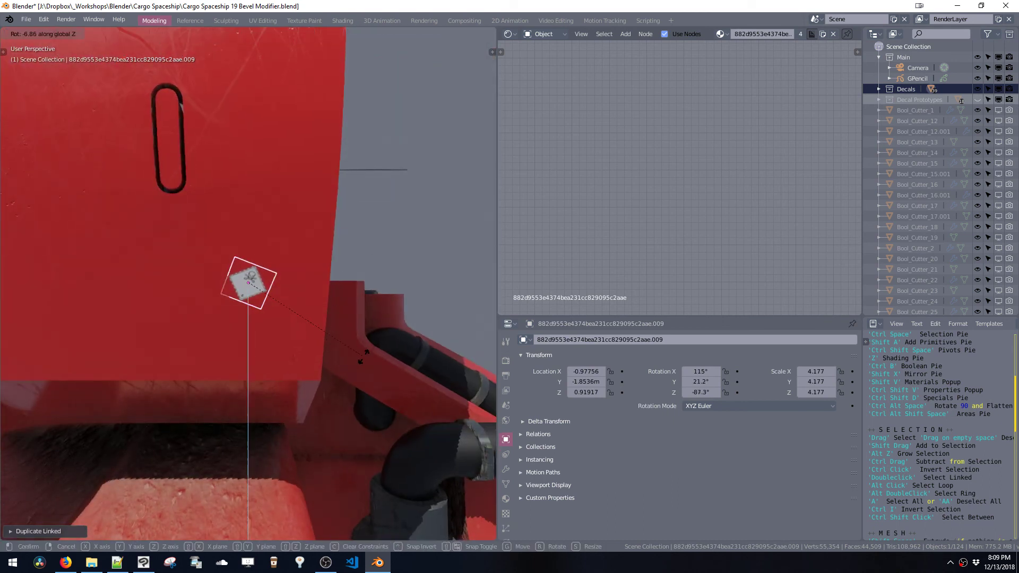
click(375, 320)
key(s)
click(420, 409)
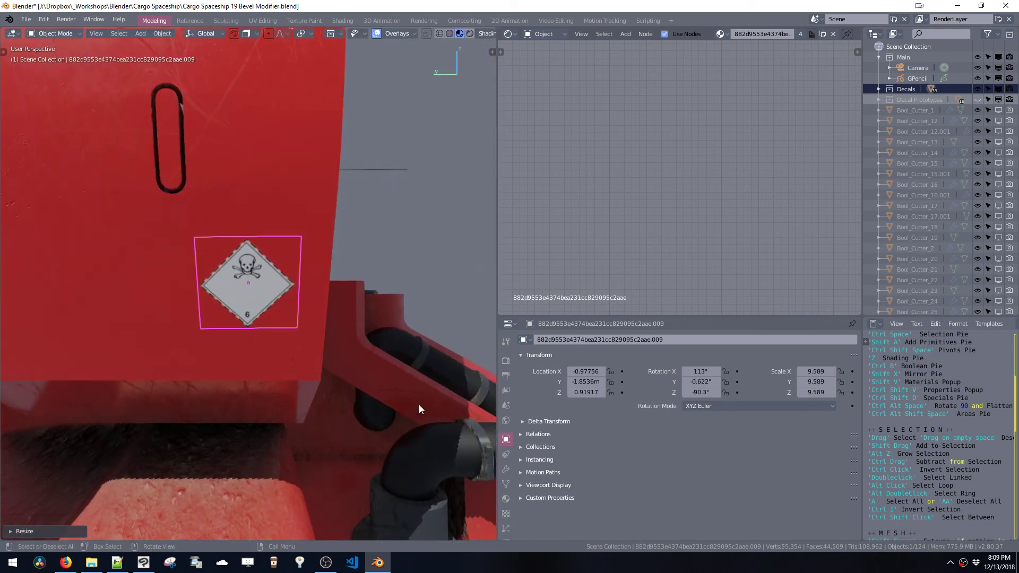
key(r)
click(403, 394)
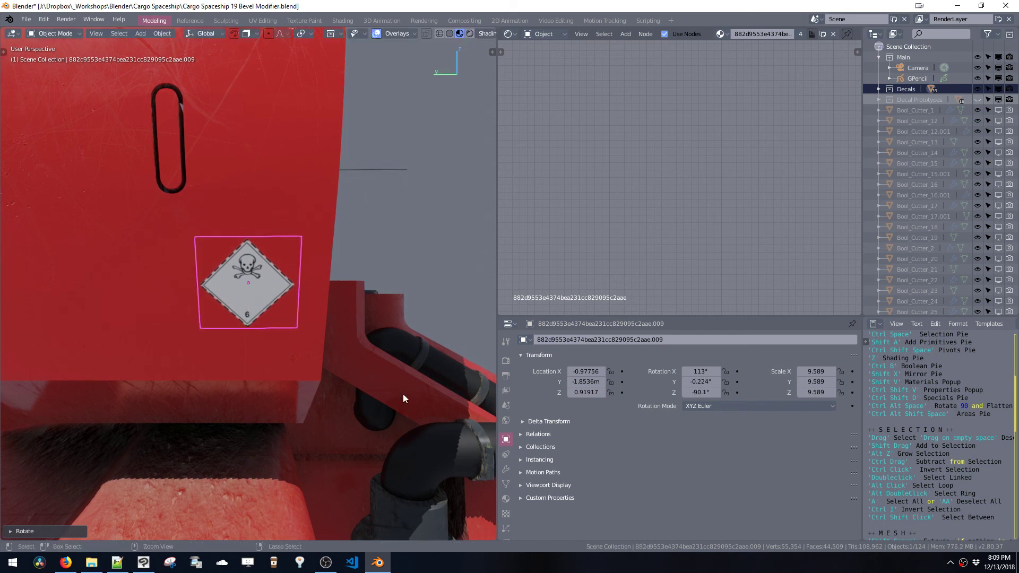
Examine the whole spaceship from several angles to check the placement of decals and pipe clamps
middle_drag(403, 394, 400, 567)
shift+middle_drag(323, 368, 381, 274)
shift+middle_drag(357, 332, 305, 350)
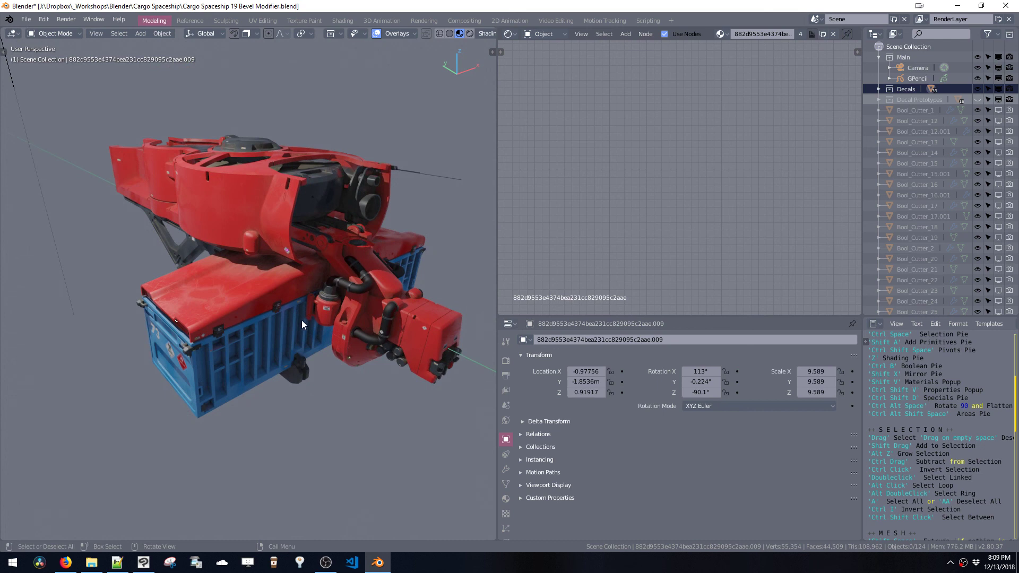
middle_drag(184, 317, 229, 317)
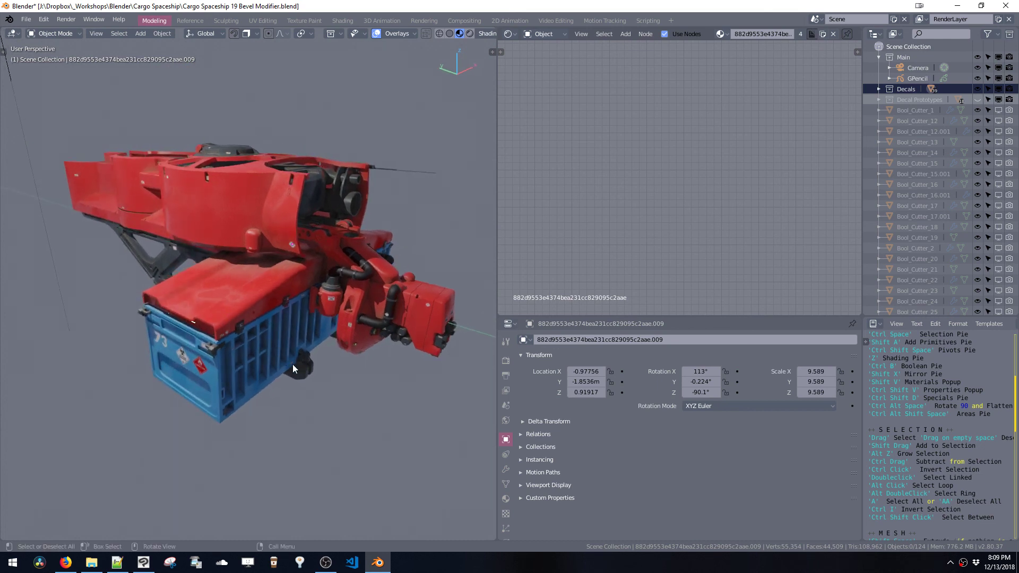
click(90, 563)
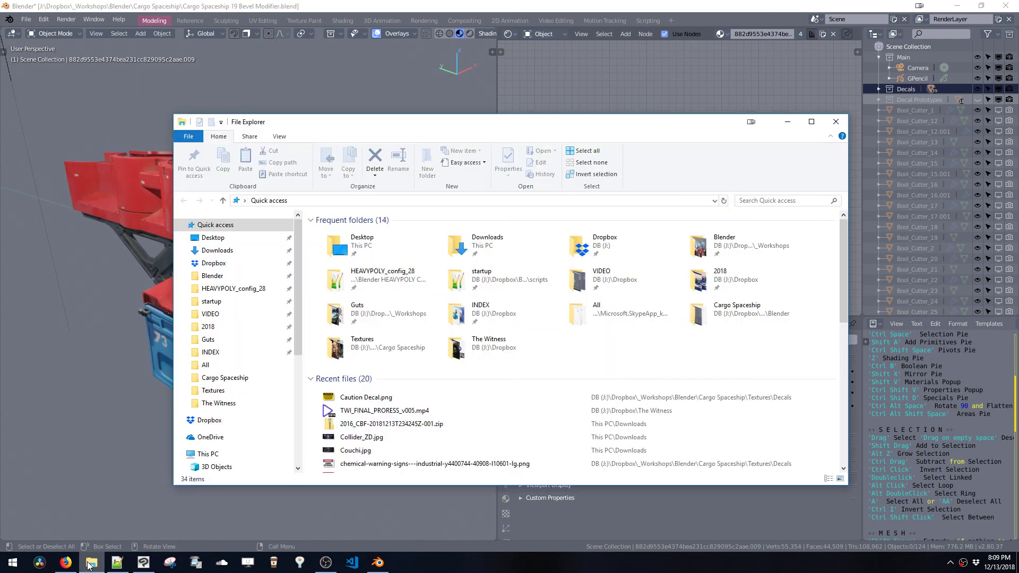
click(89, 563)
middle_drag(136, 497, 301, 409)
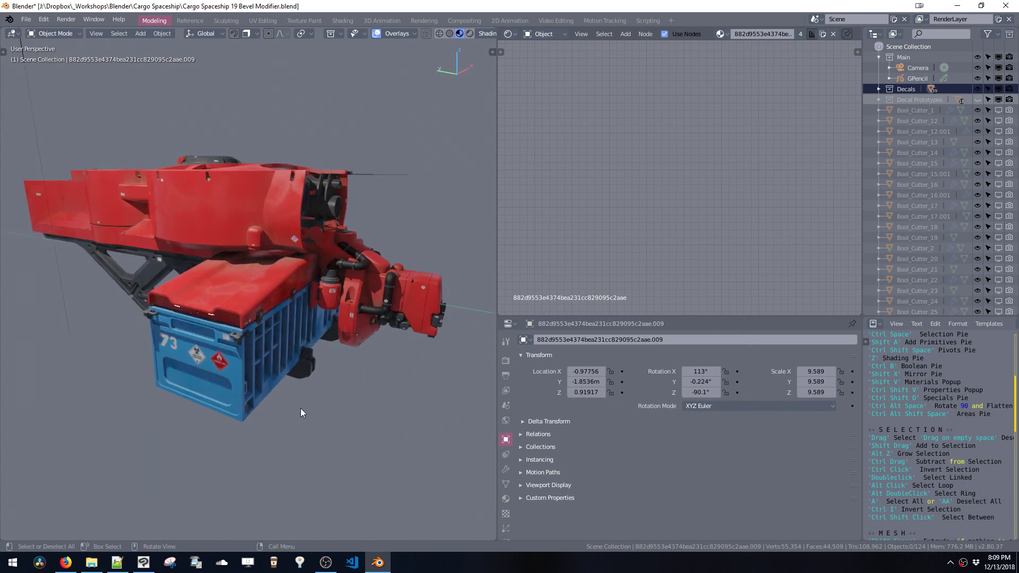
click(89, 566)
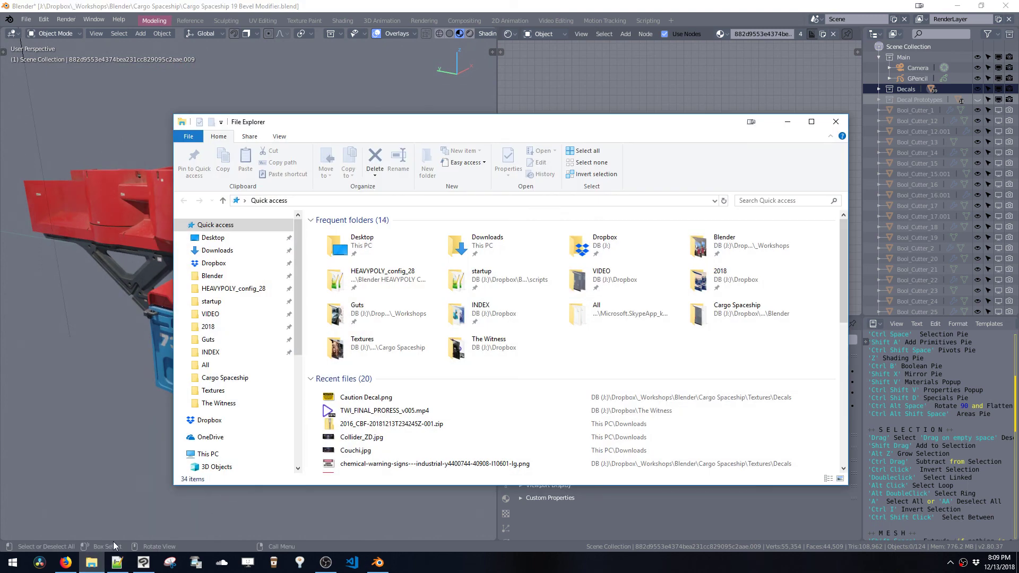
click(125, 345)
middle_drag(340, 303, 320, 304)
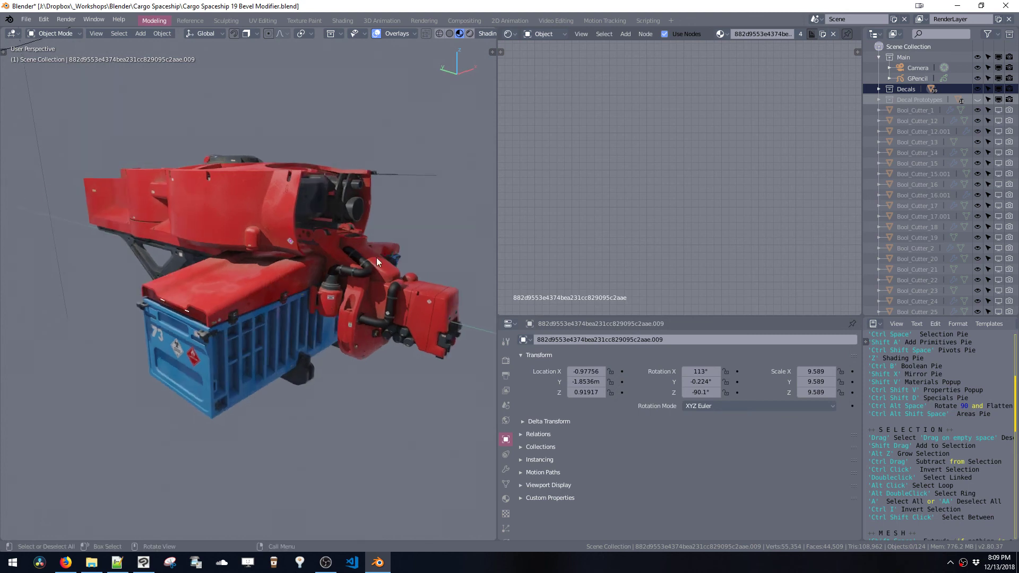